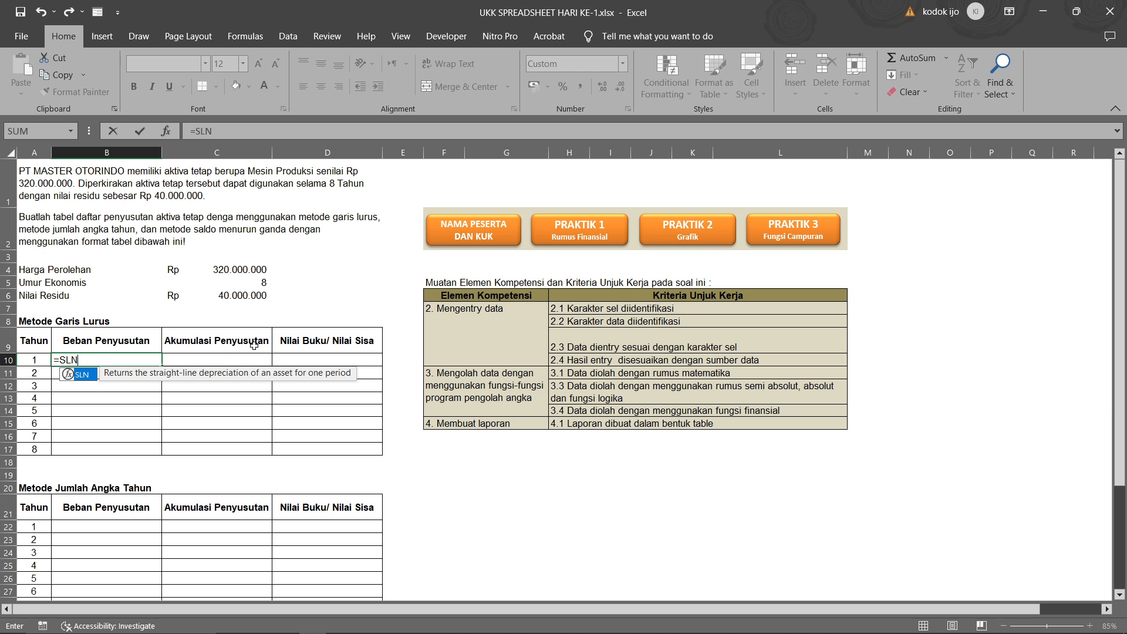
- Complete the straight-line depreciation formula in B10 as =SLN($C$4;$C$6;$C$5) and fill it down to B17
text(()
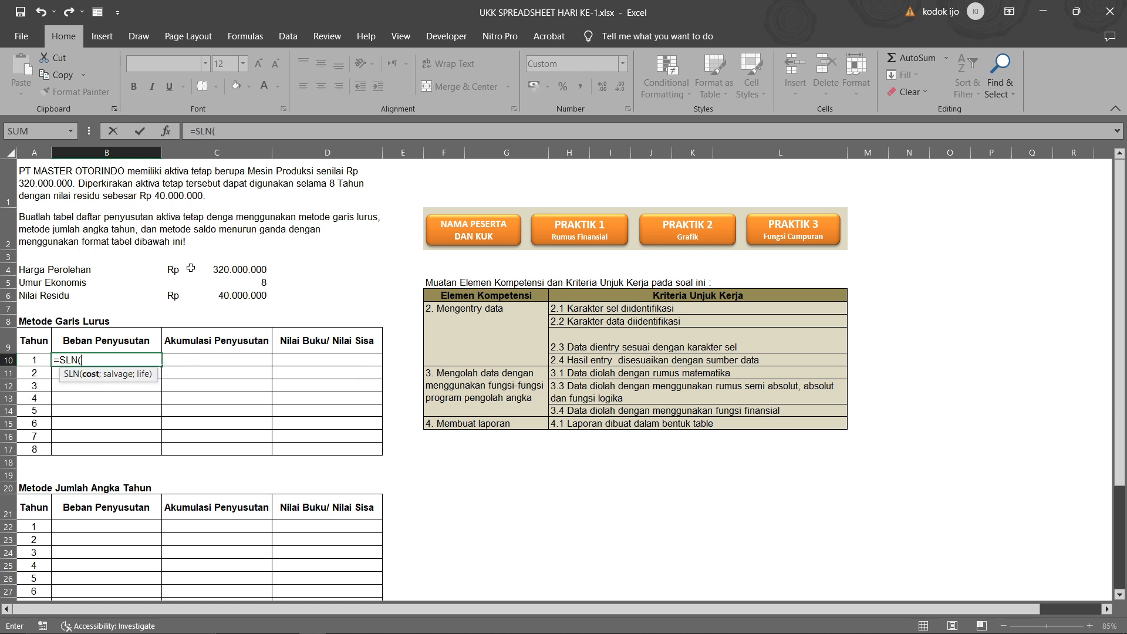
click(224, 267)
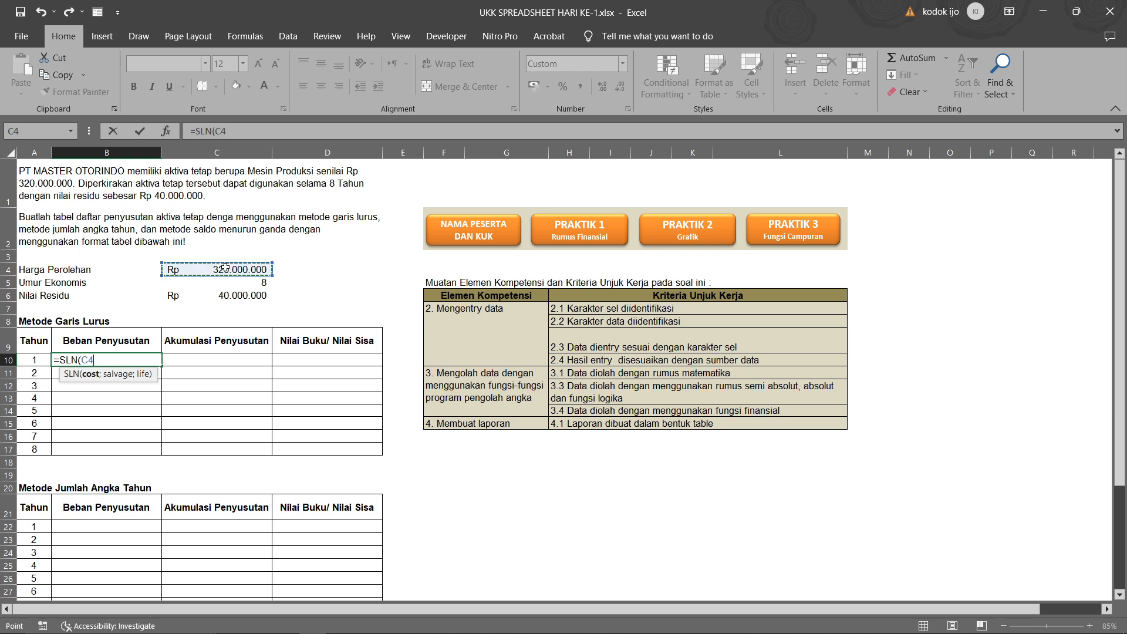
key(F4)
text(;)
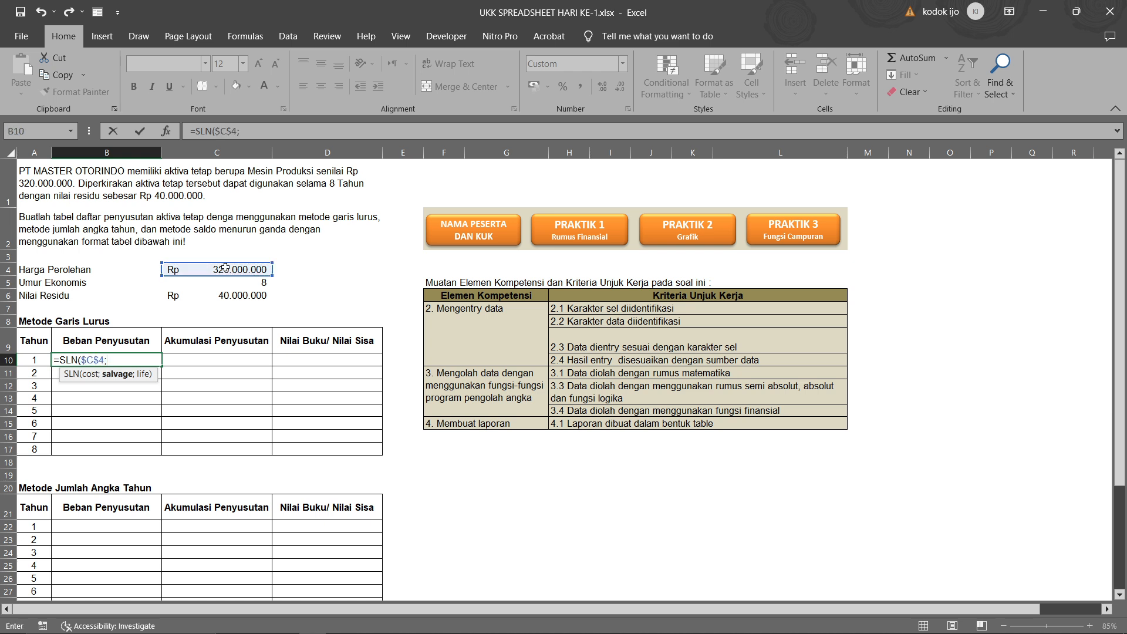
click(214, 294)
key(F4)
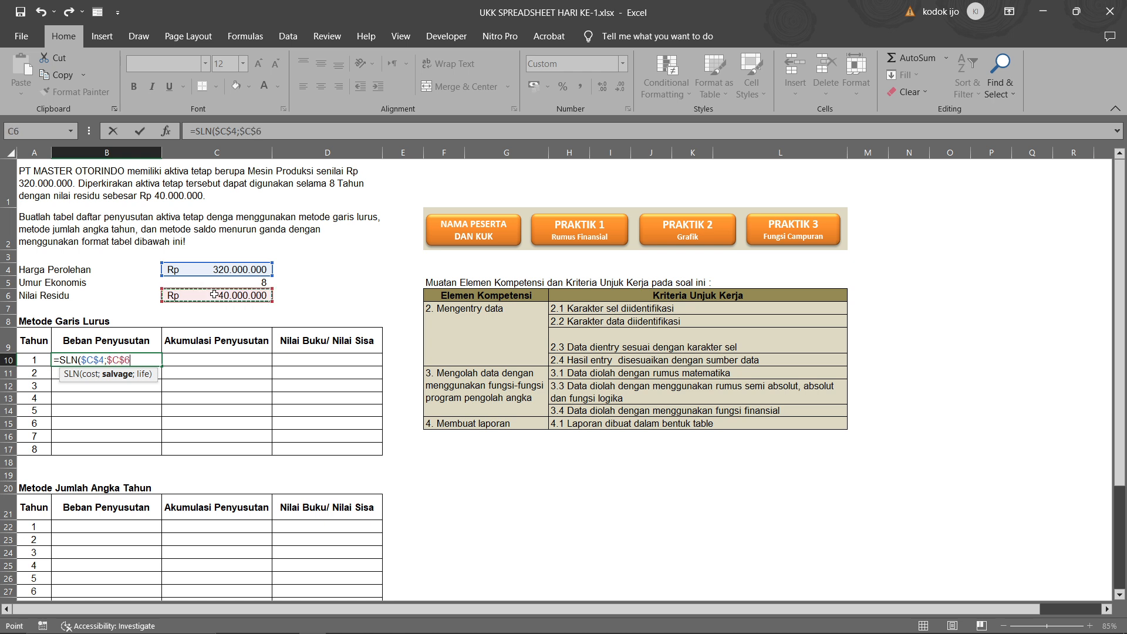
text(;)
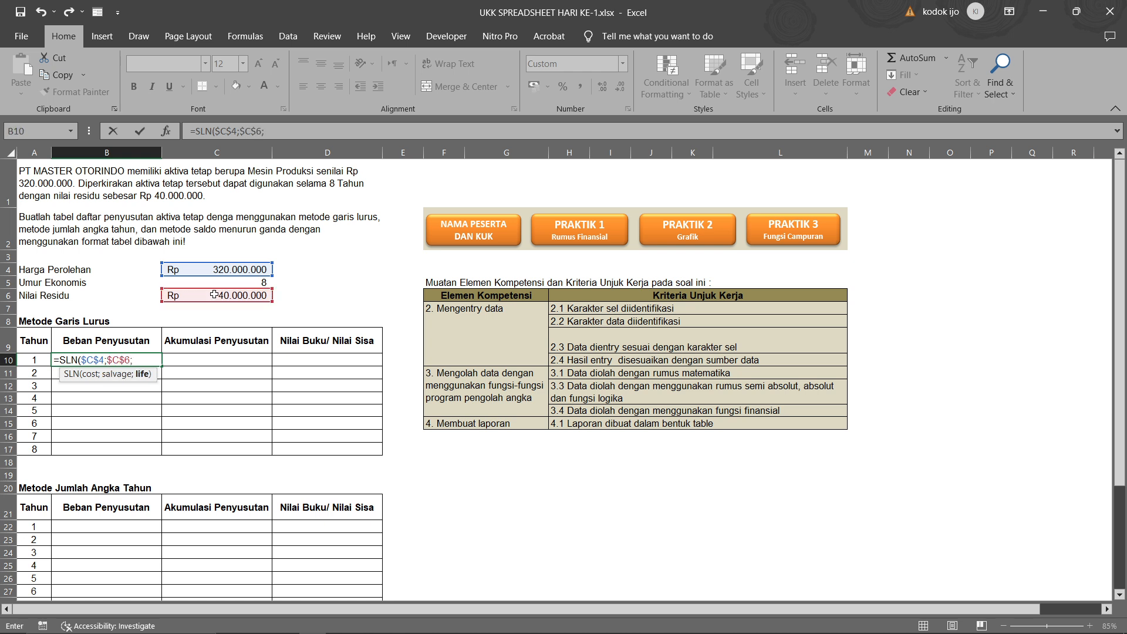
click(174, 281)
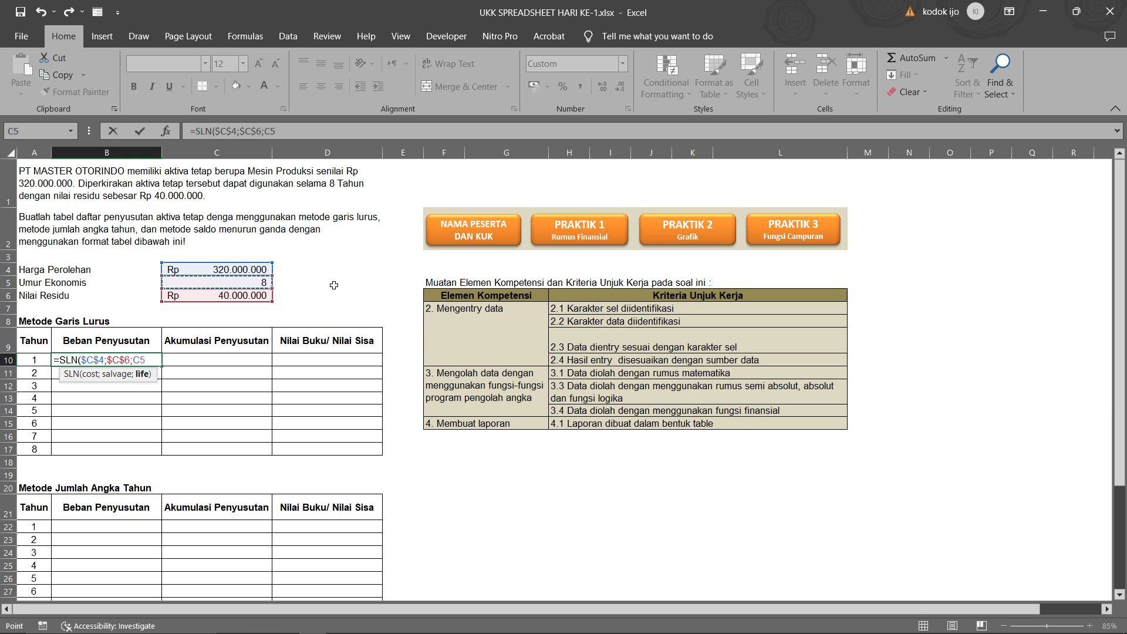
text())
key(Return)
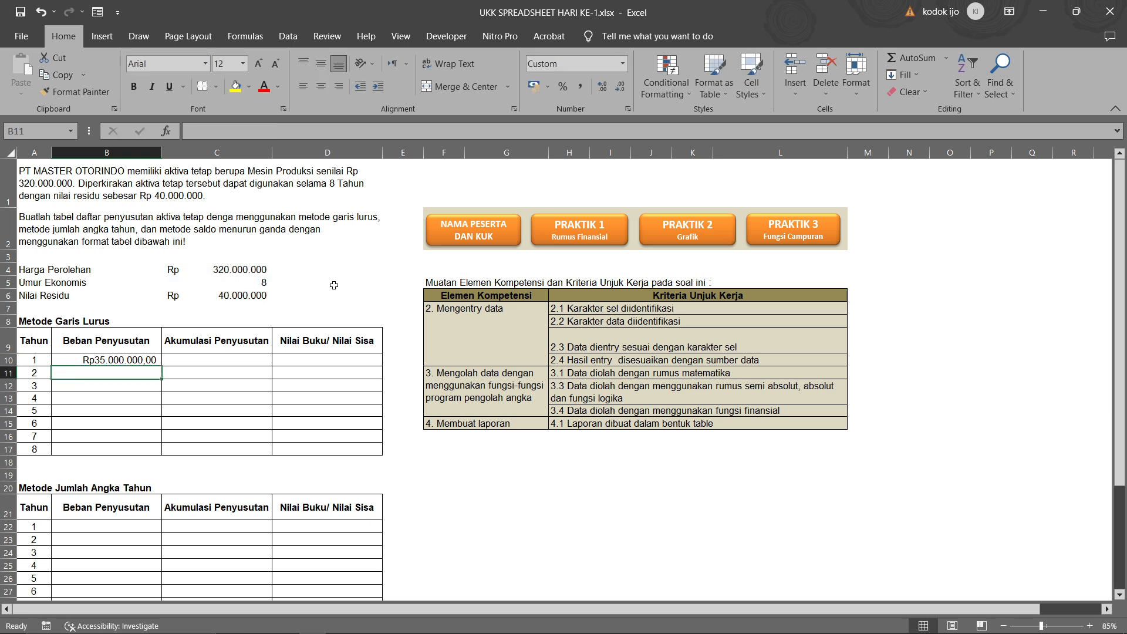
click(153, 358)
drag(162, 365, 162, 451)
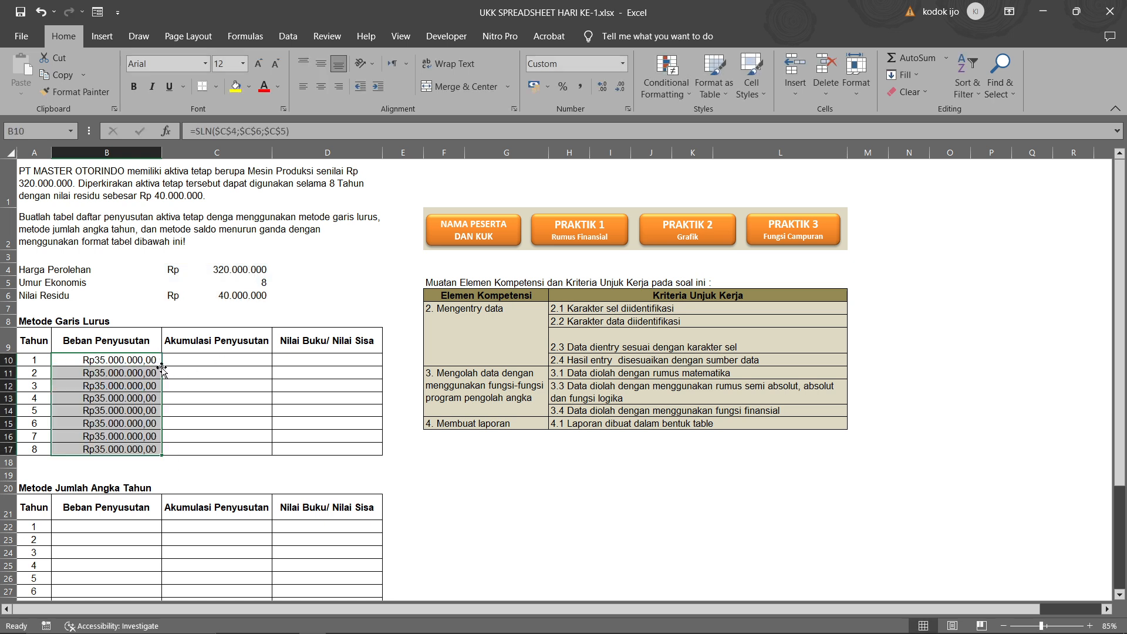
- Enter =B10 in C10 as the first-year accumulated depreciation of the Metode Garis Lurus table
click(215, 359)
text(=)
key(Left)
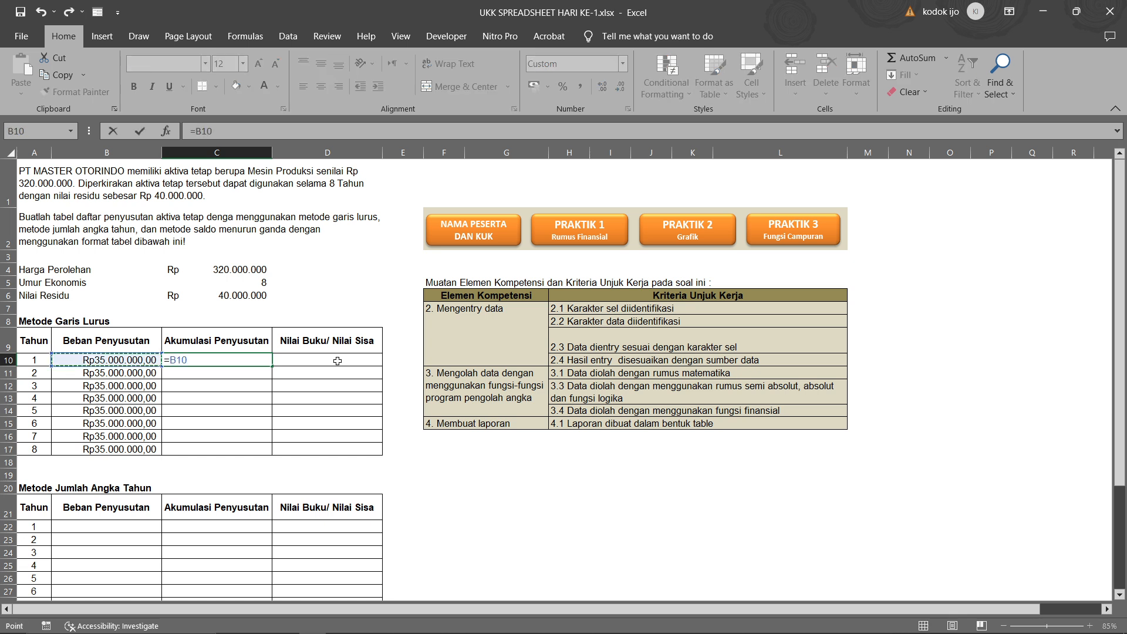
key(Return)
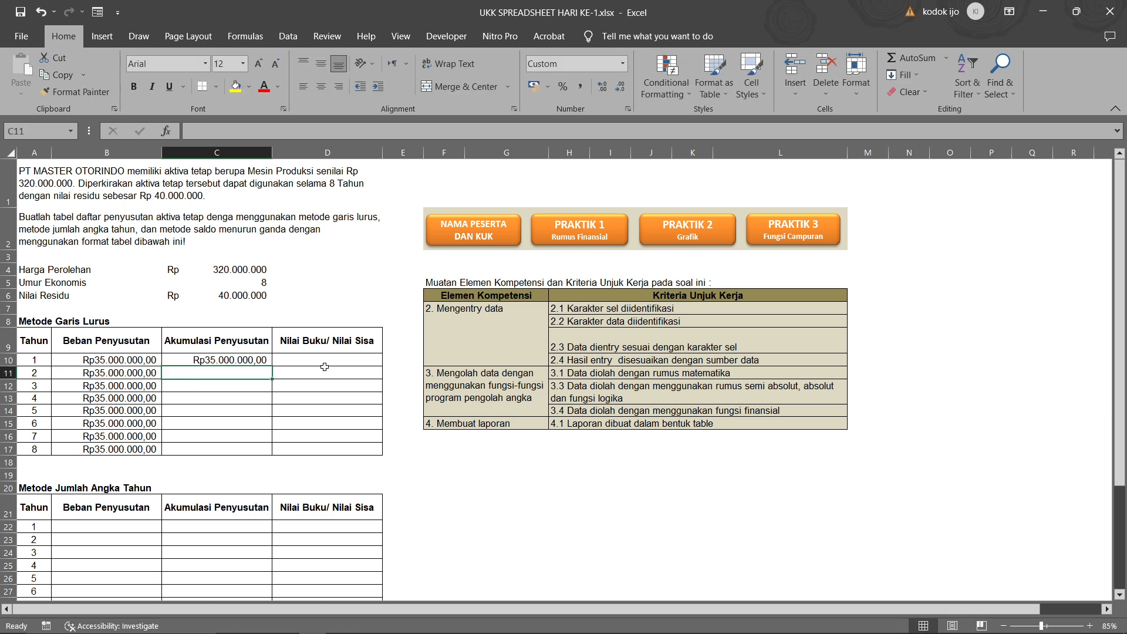
- Enter =$C$4 in D10 as the first-year book value
click(326, 361)
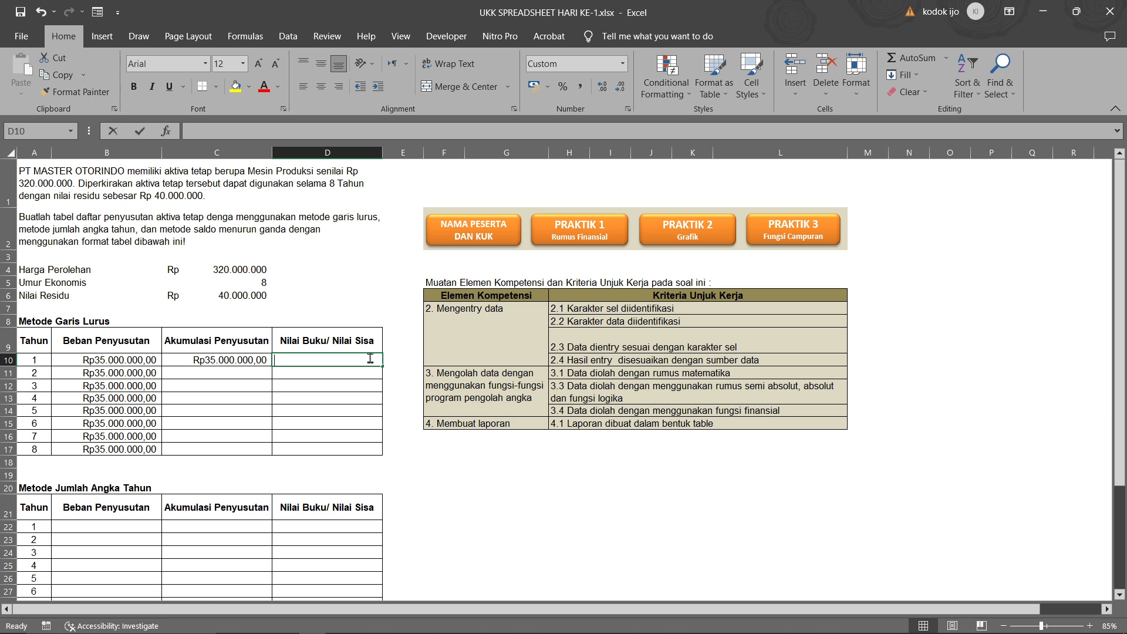
text(=)
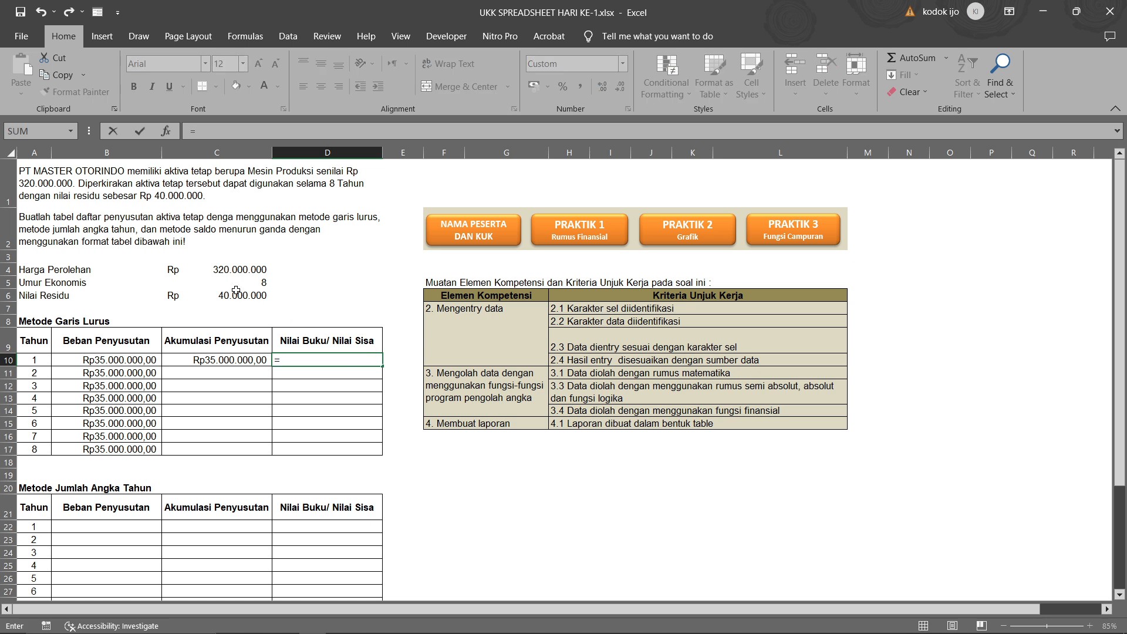
click(237, 269)
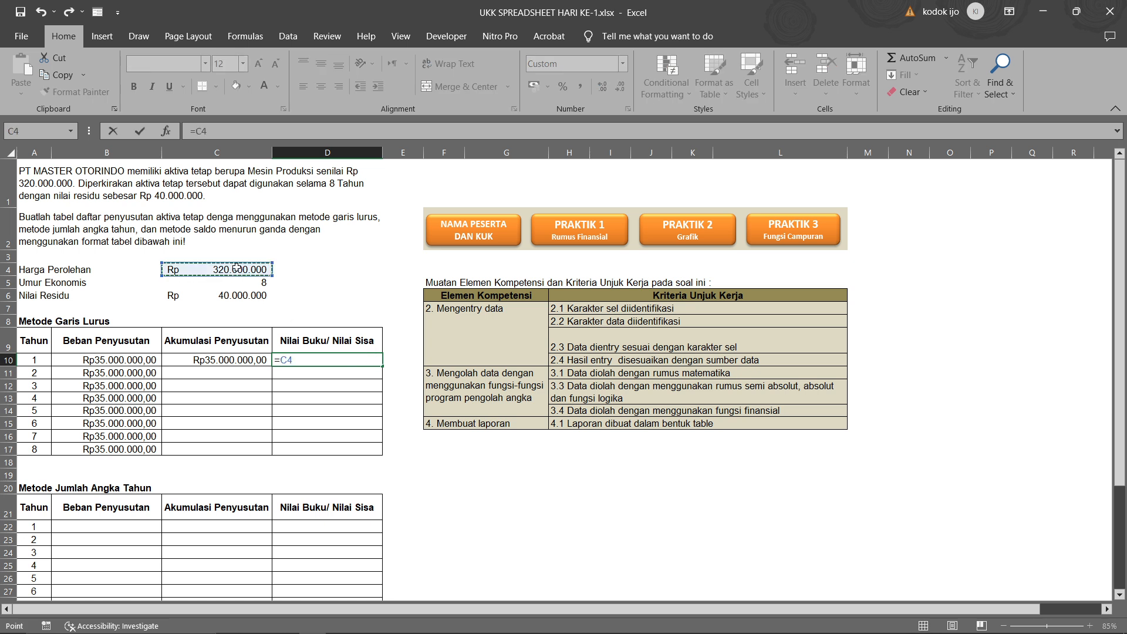
key(F4)
key(Return)
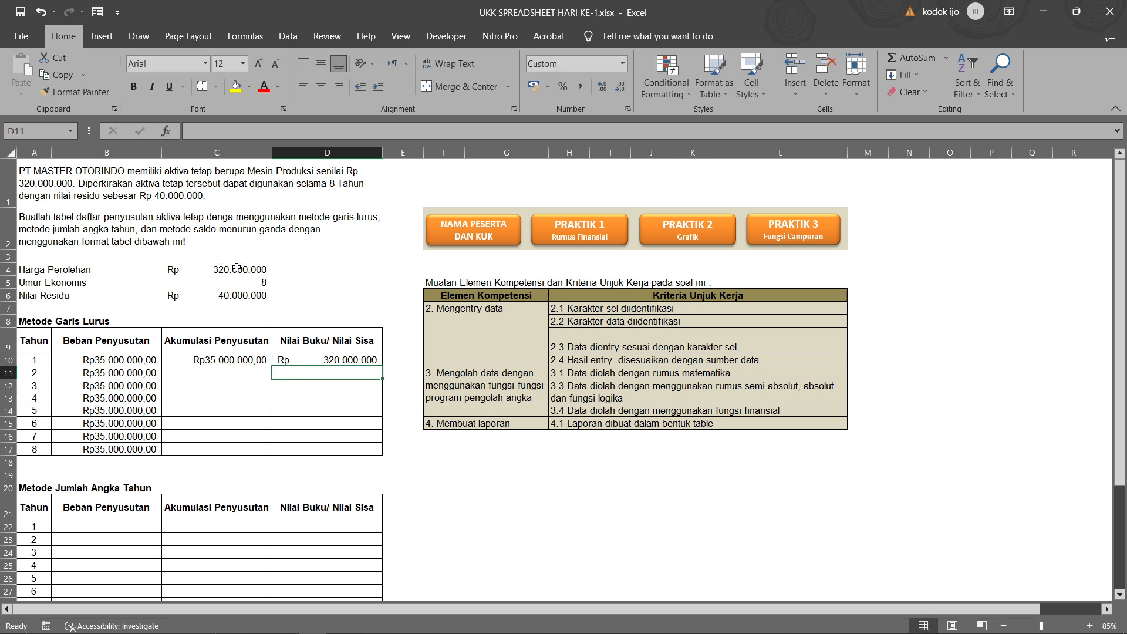
- Enter =C10+B11 in C11 for the second-year accumulated depreciation and fill it down to C17
click(228, 374)
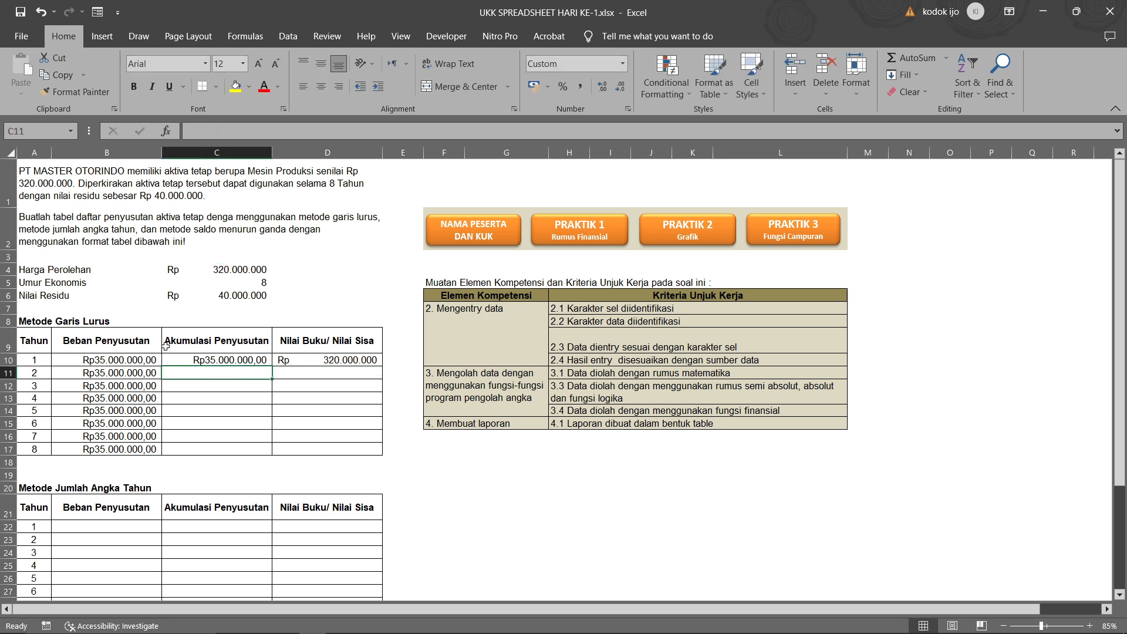
text(=)
key(Up)
text(+)
key(Left)
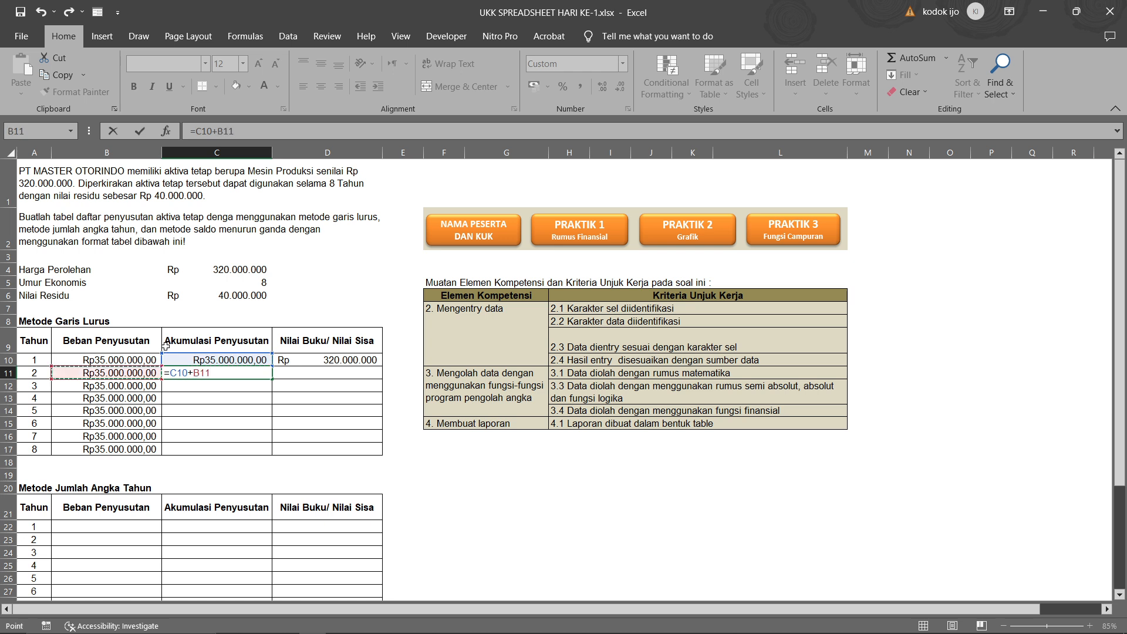
key(Return)
click(228, 375)
drag(272, 378, 287, 452)
double_click(317, 376)
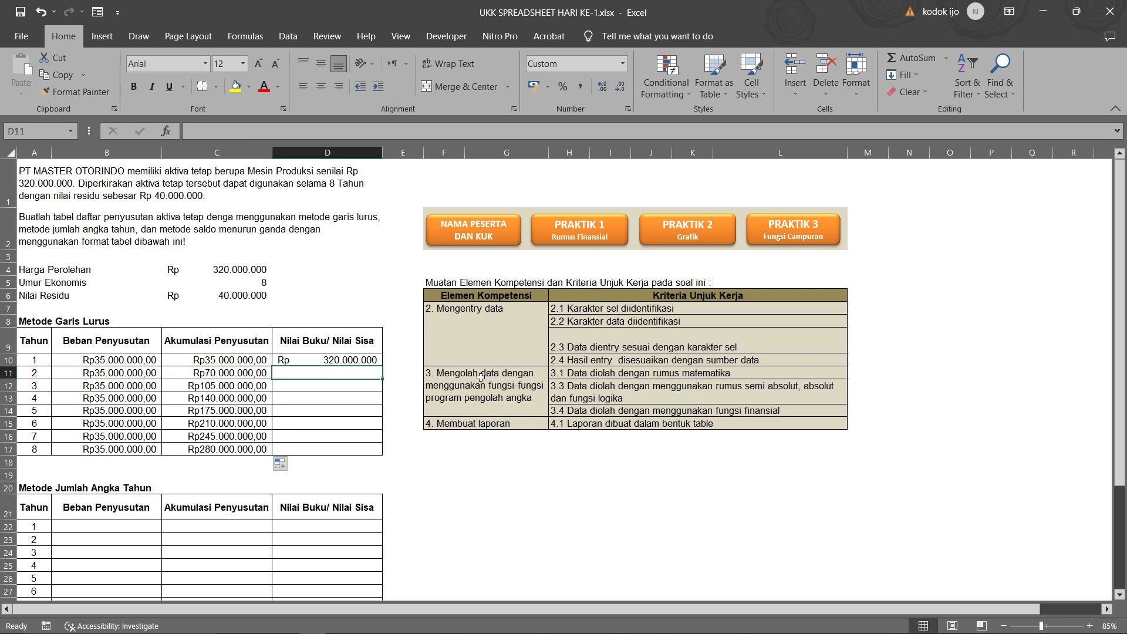
text(=)
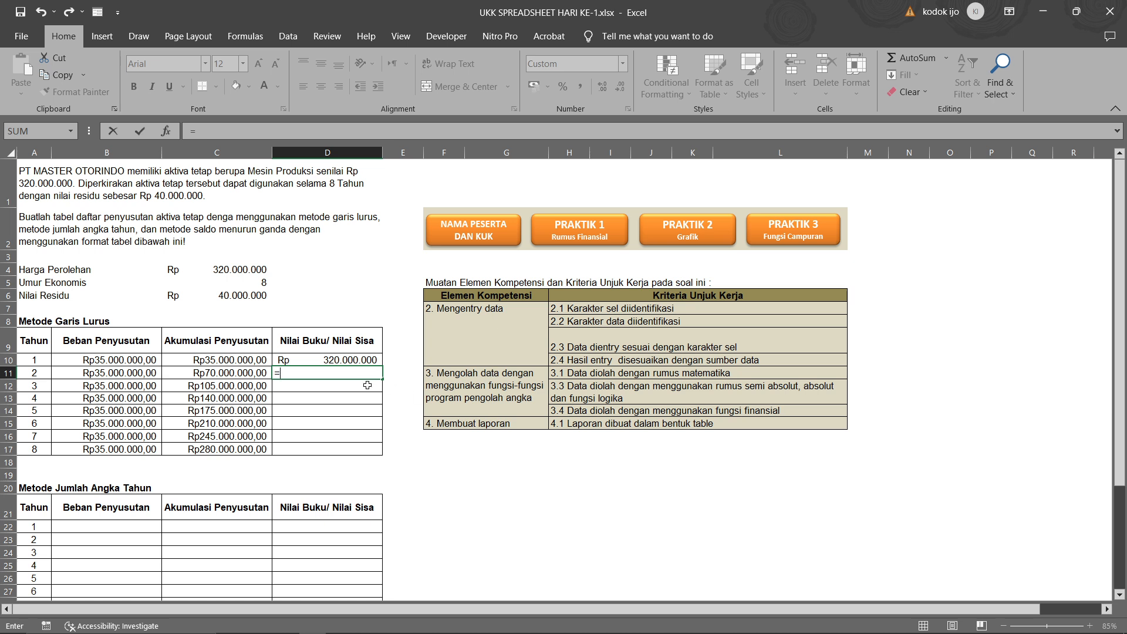
key(Escape)
- Replace the D10 book value formula with =$C$4-C10 and fill it down to D17
click(360, 361)
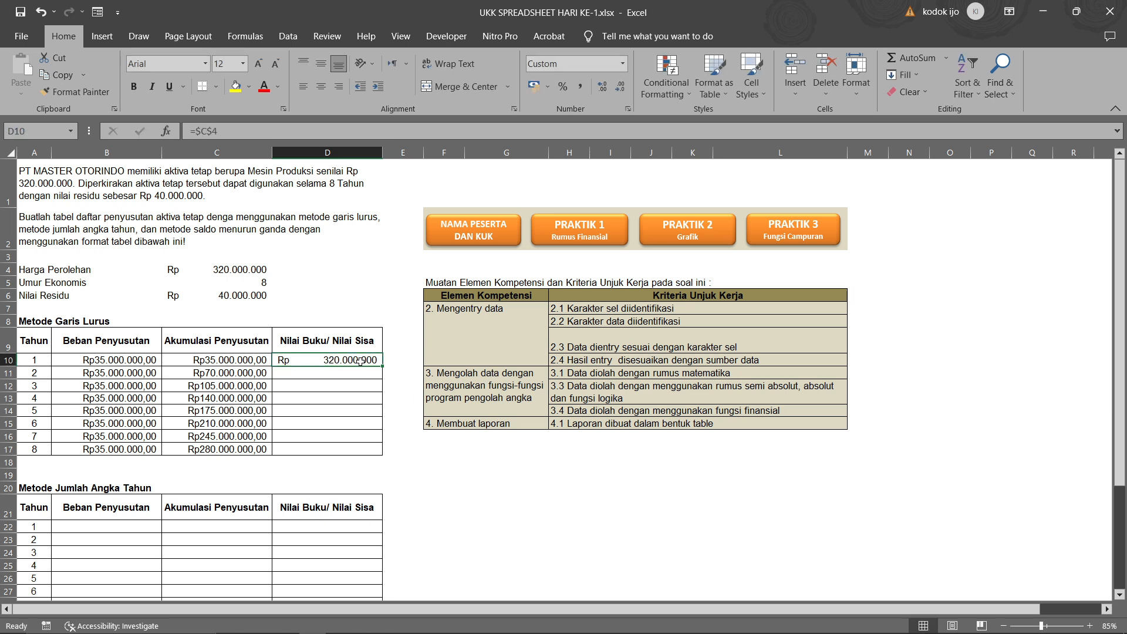
text(=)
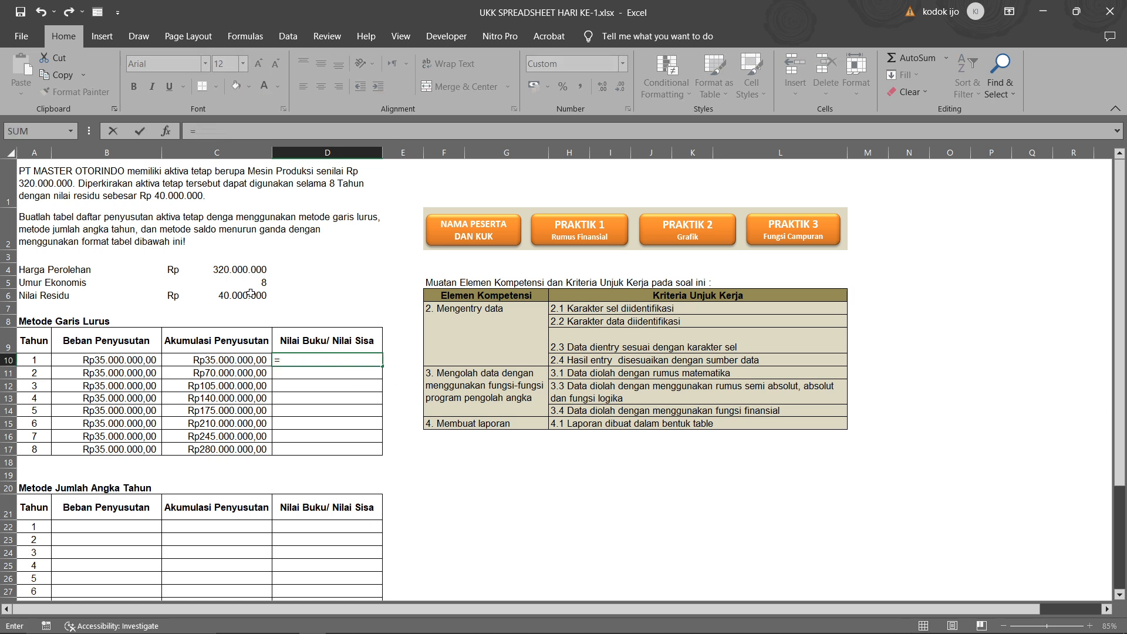
click(242, 267)
key(F4)
text(-)
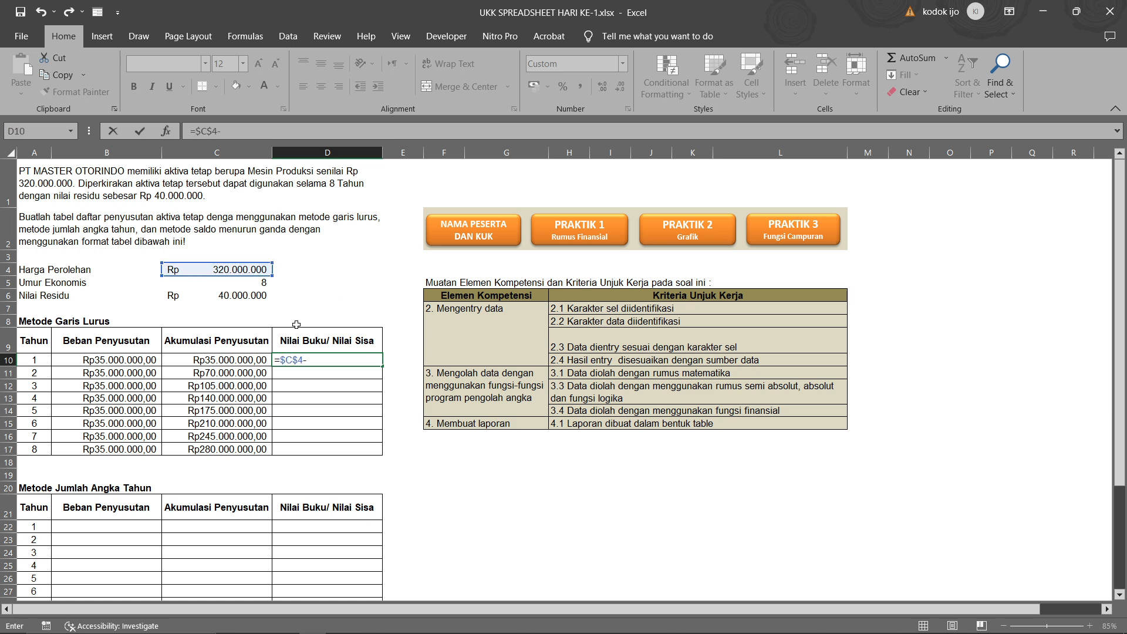
click(260, 356)
key(Return)
click(343, 360)
drag(382, 368, 382, 452)
click(369, 450)
- Start an SYD formula in B22 of the Metode Jumlah Angka Tahun table with cost $C$4 and salvage $C$6
scroll(143, 375, down, 3)
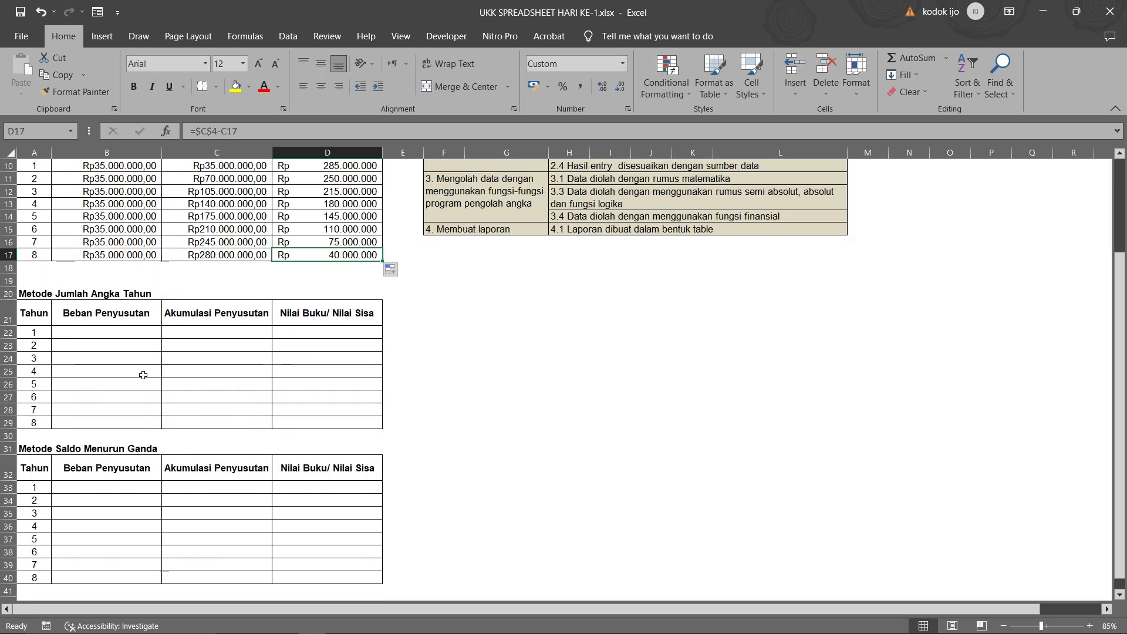
click(123, 332)
text(=SYD)
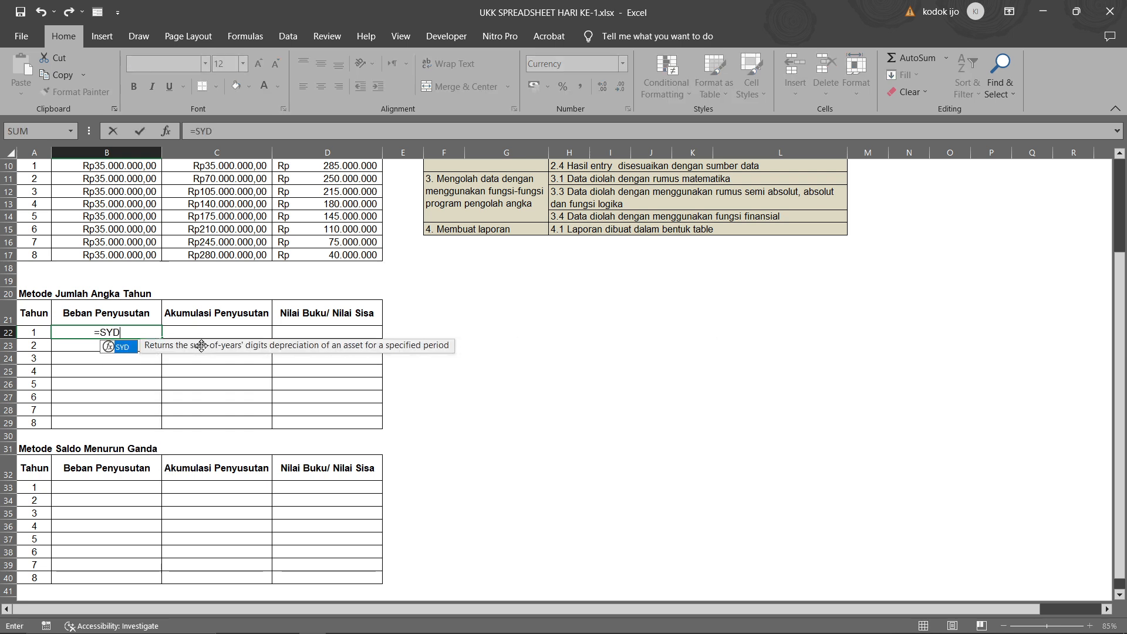
key(Tab)
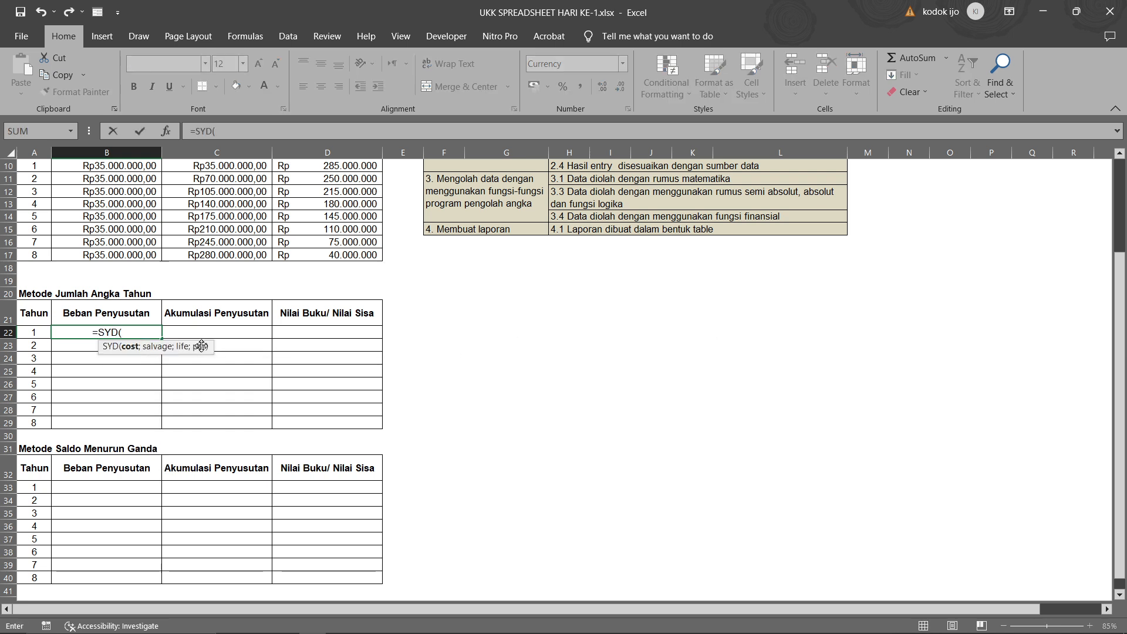
scroll(270, 371, up, 3)
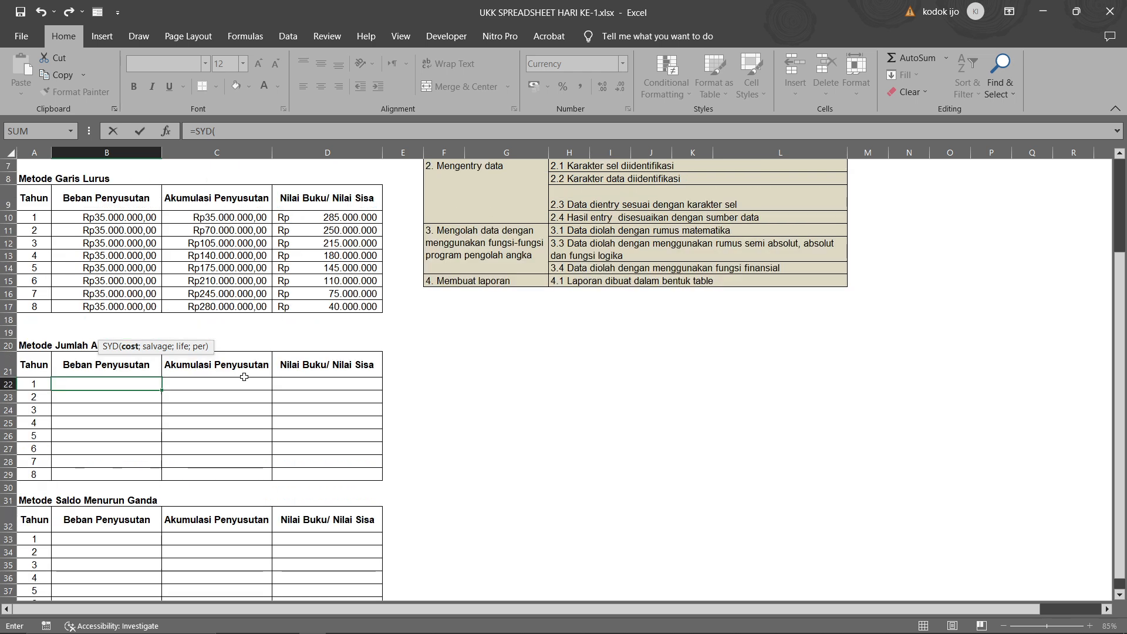
click(228, 270)
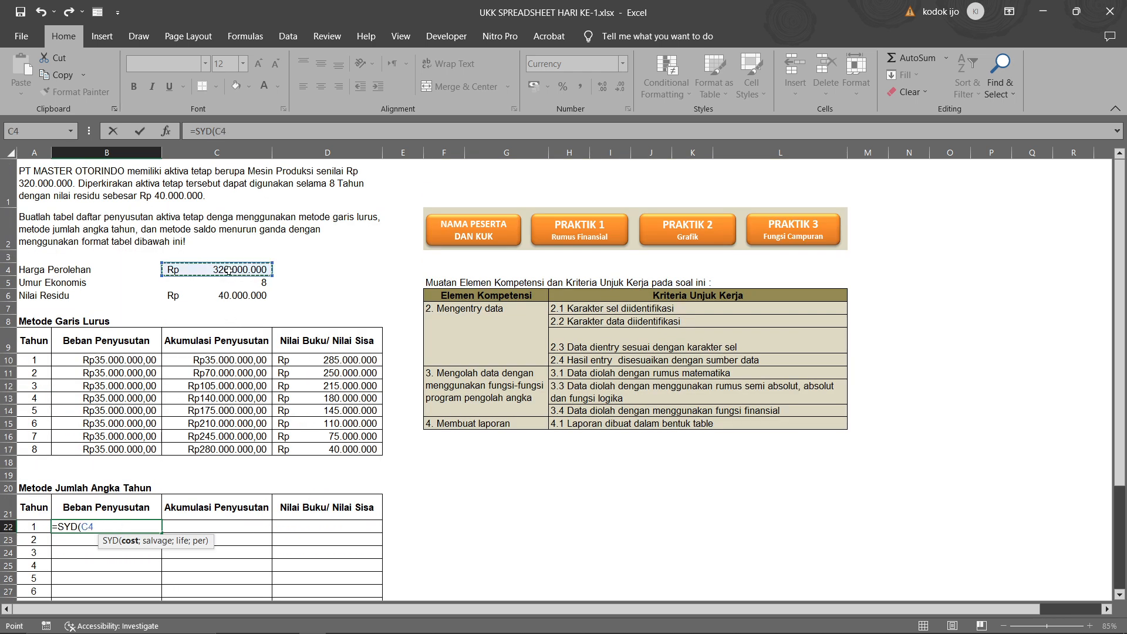
key(F4)
text(;)
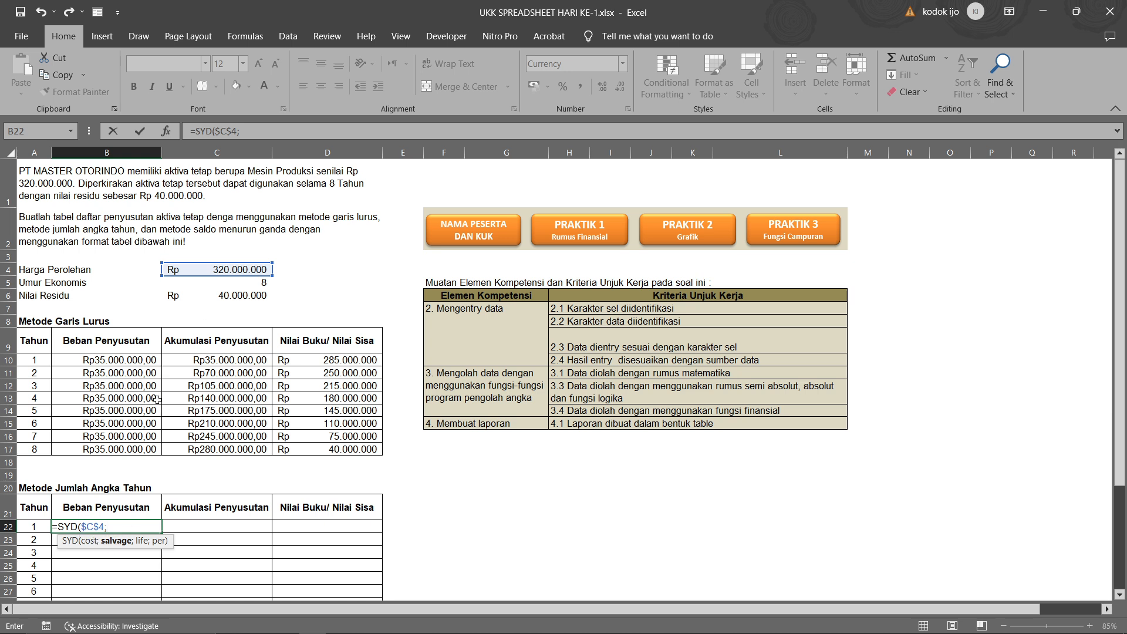
click(219, 297)
key(F4)
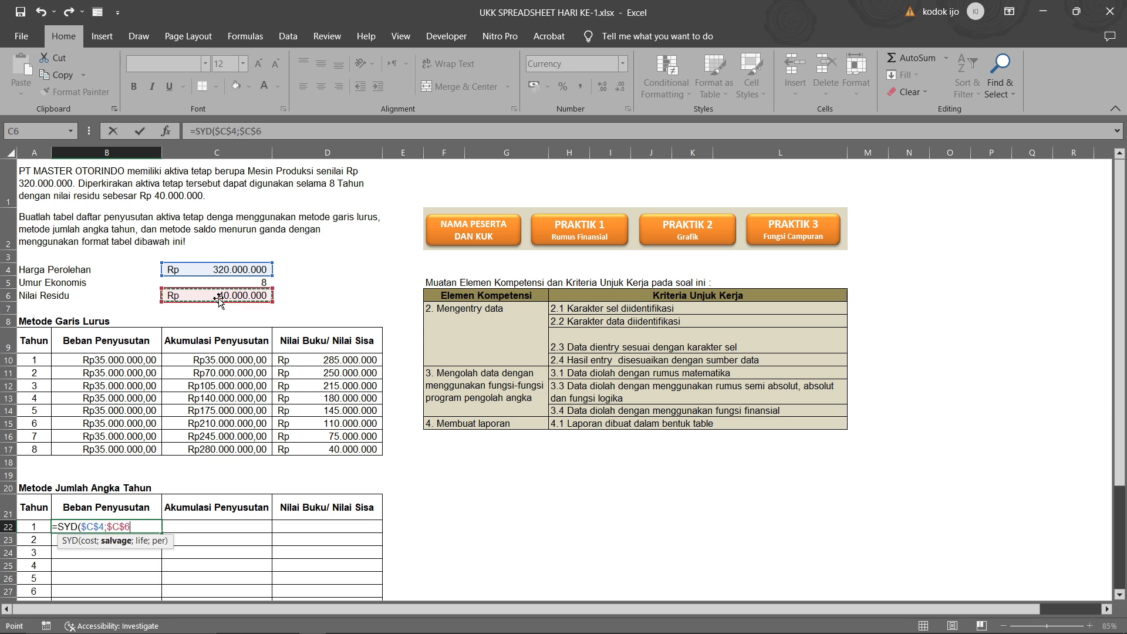
- Complete the SYD formula in B22 with life $C$5 and period A22, and fill it down to B29
text(;)
click(220, 283)
key(F4)
text(;)
scroll(149, 438, down, 1)
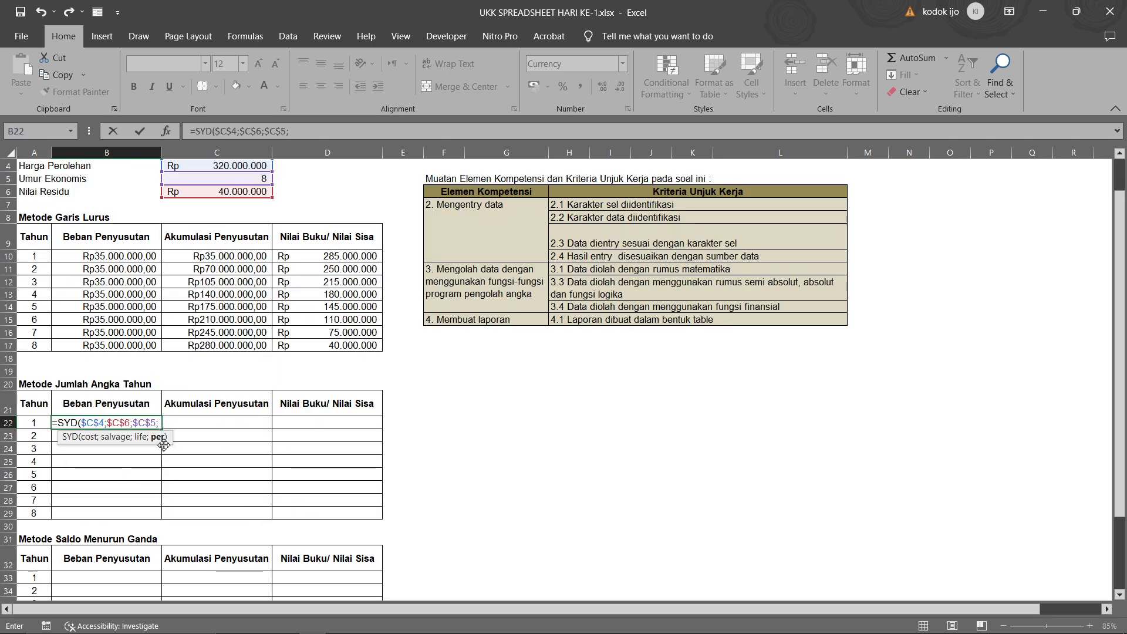
click(33, 422)
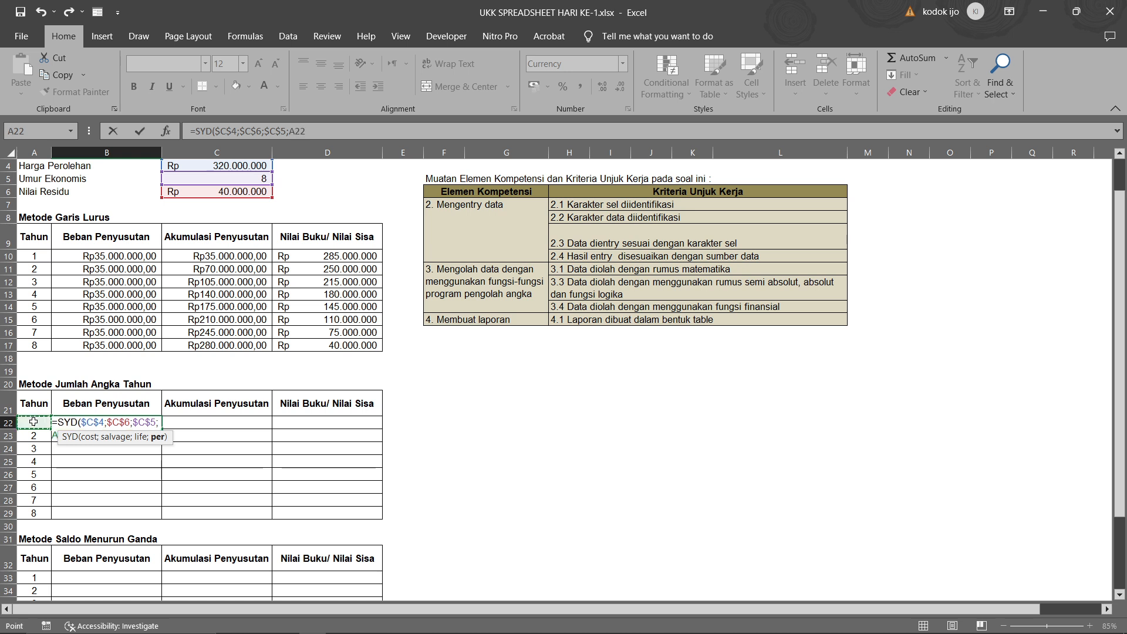
key(Return)
click(158, 427)
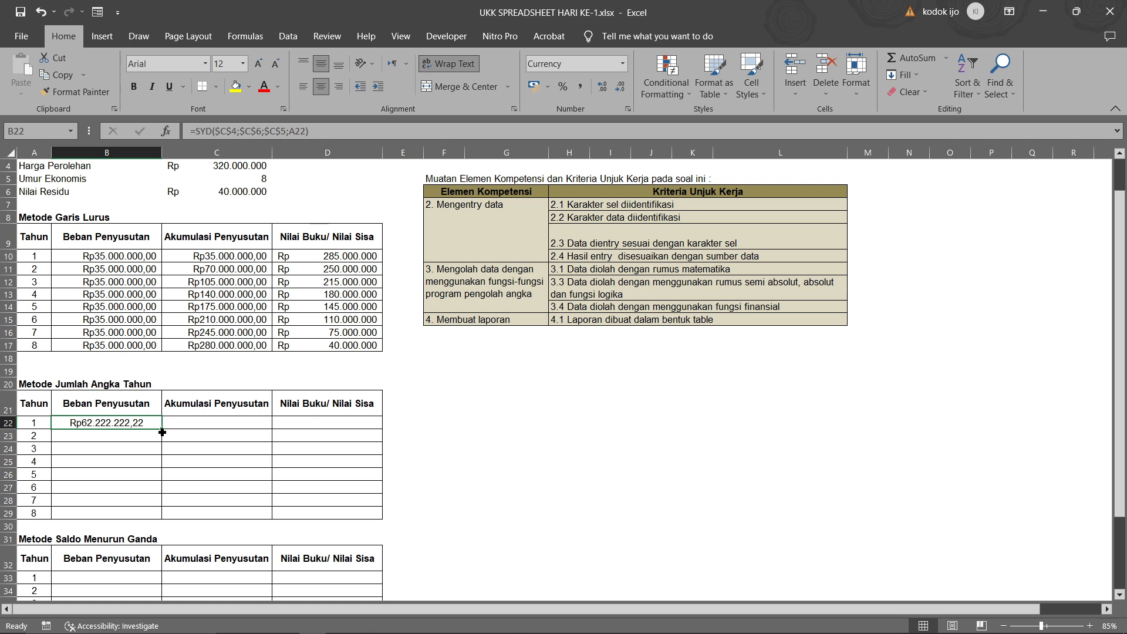
double_click(160, 431)
- Enter =B22 in C22 as the first-year accumulated depreciation of the Metode Jumlah Angka Tahun table
click(216, 421)
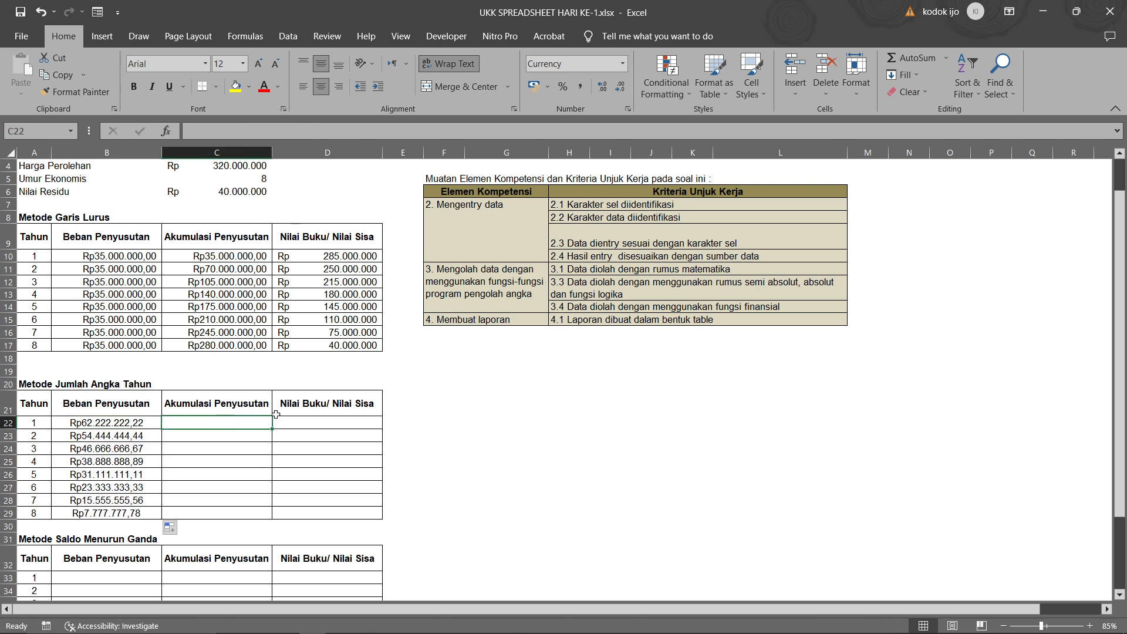
text(=)
key(Left)
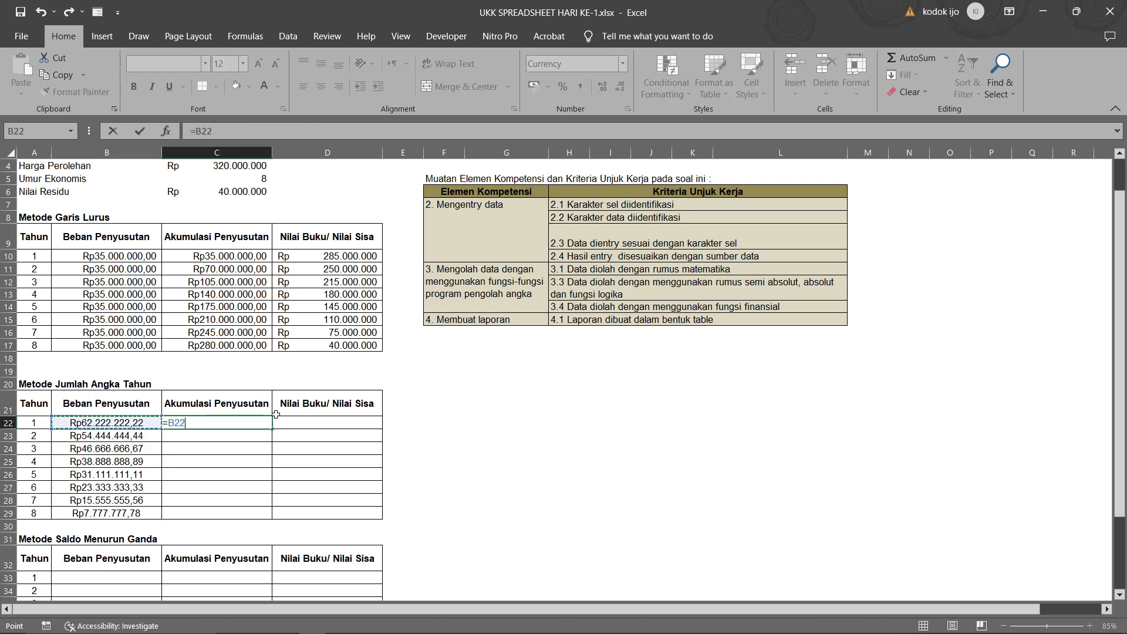
key(Return)
- Enter =$C$4-C22 in D22 as the first-year book value of the Metode Jumlah Angka Tahun table
click(291, 419)
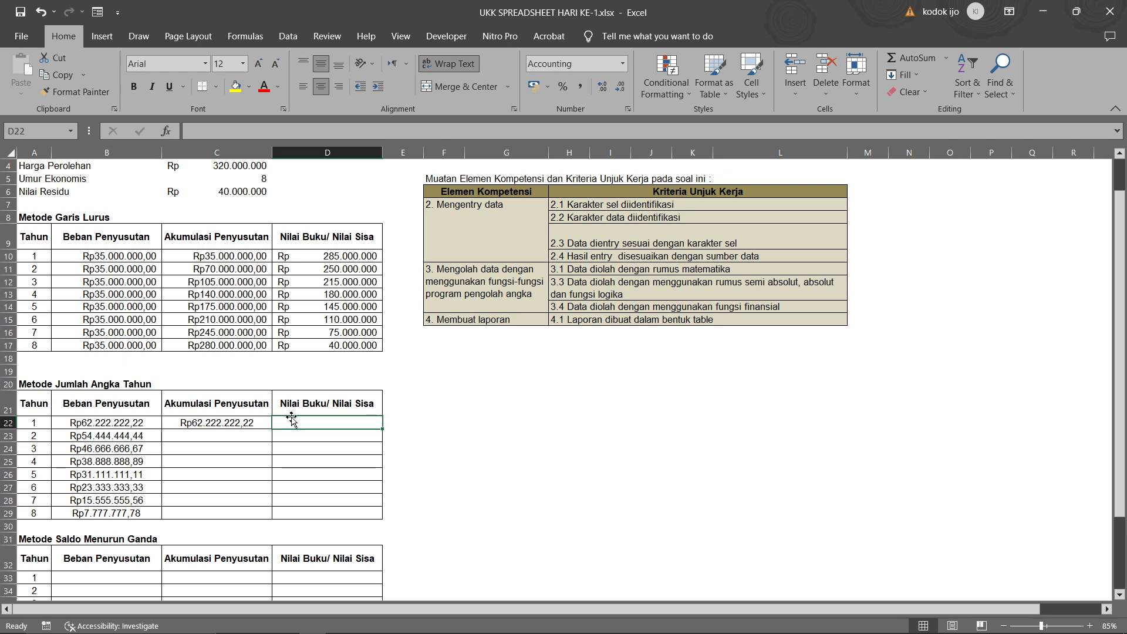
text(=)
scroll(387, 439, up, 1)
click(245, 271)
key(F4)
text(-)
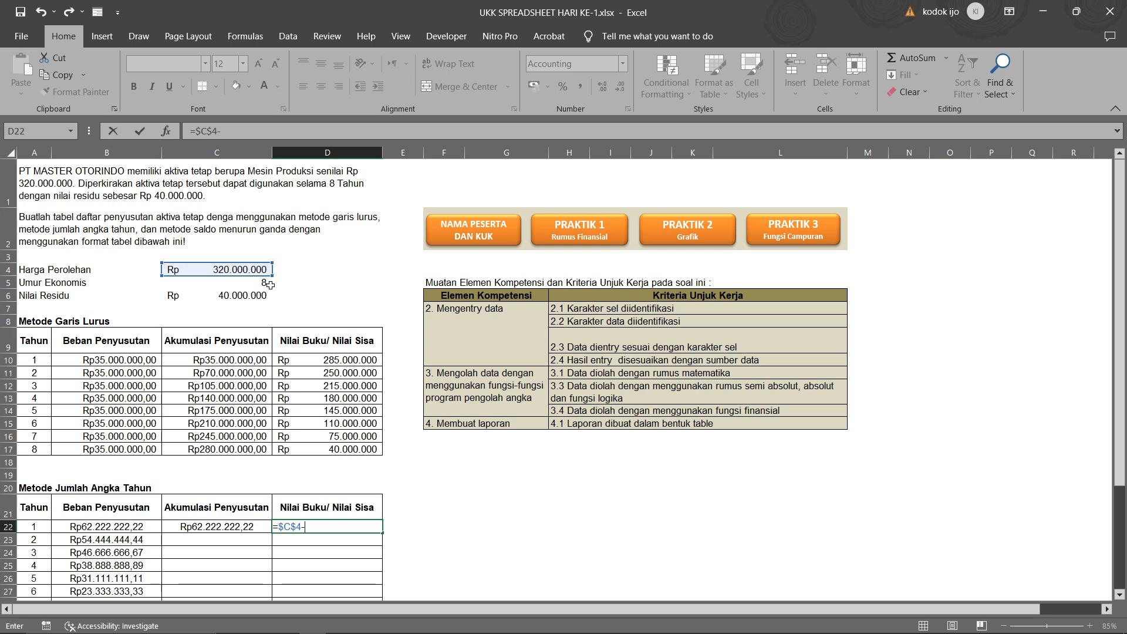
click(217, 524)
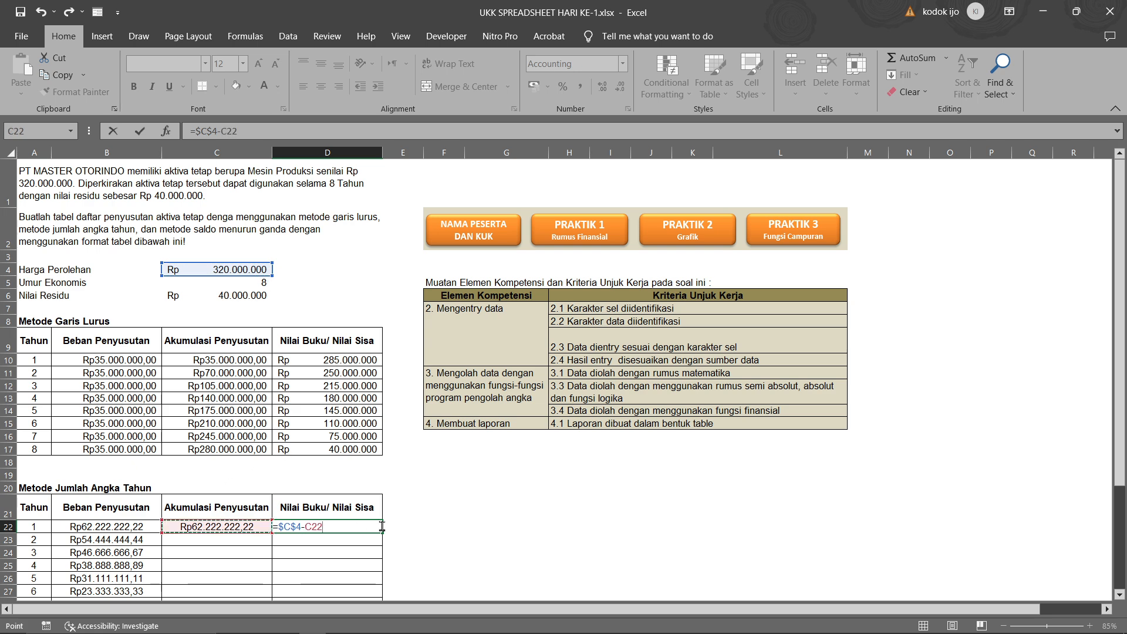
key(Return)
- Enter =C22+B23 in C23 for the accumulated depreciation and fill it down to C29
scroll(381, 525, down, 3)
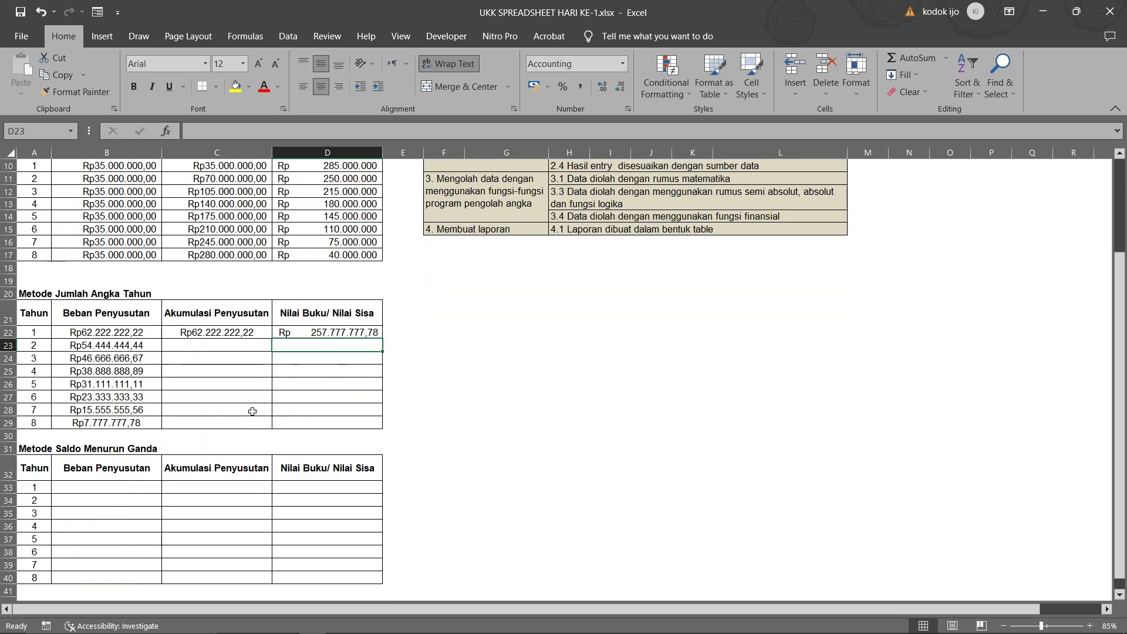
click(240, 347)
text(=)
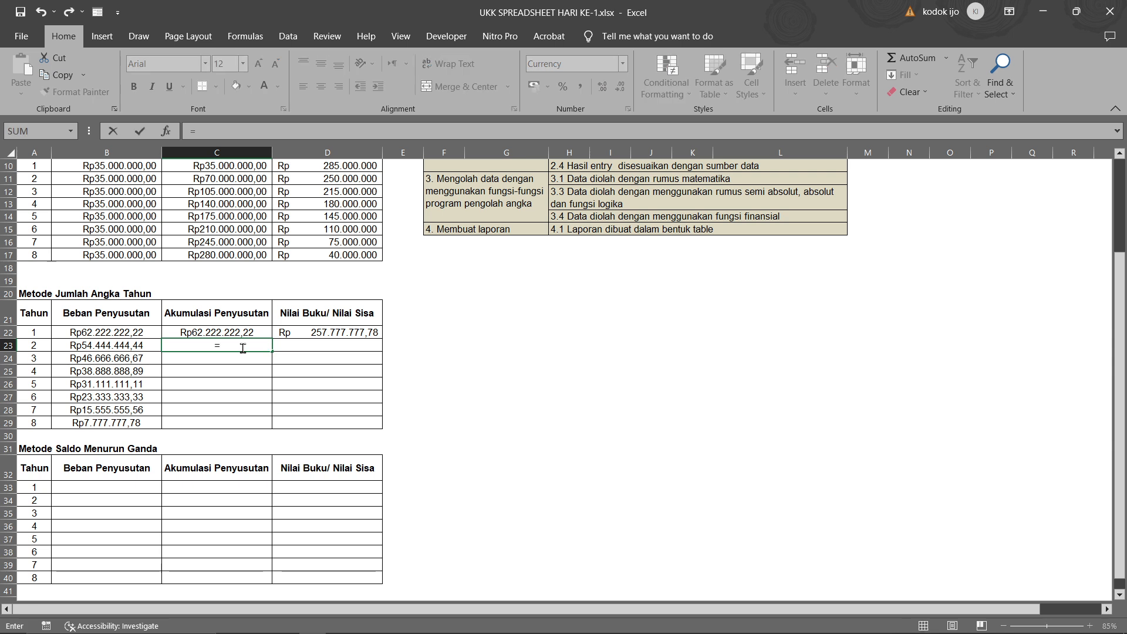
key(Up)
text(+)
key(Left)
key(Return)
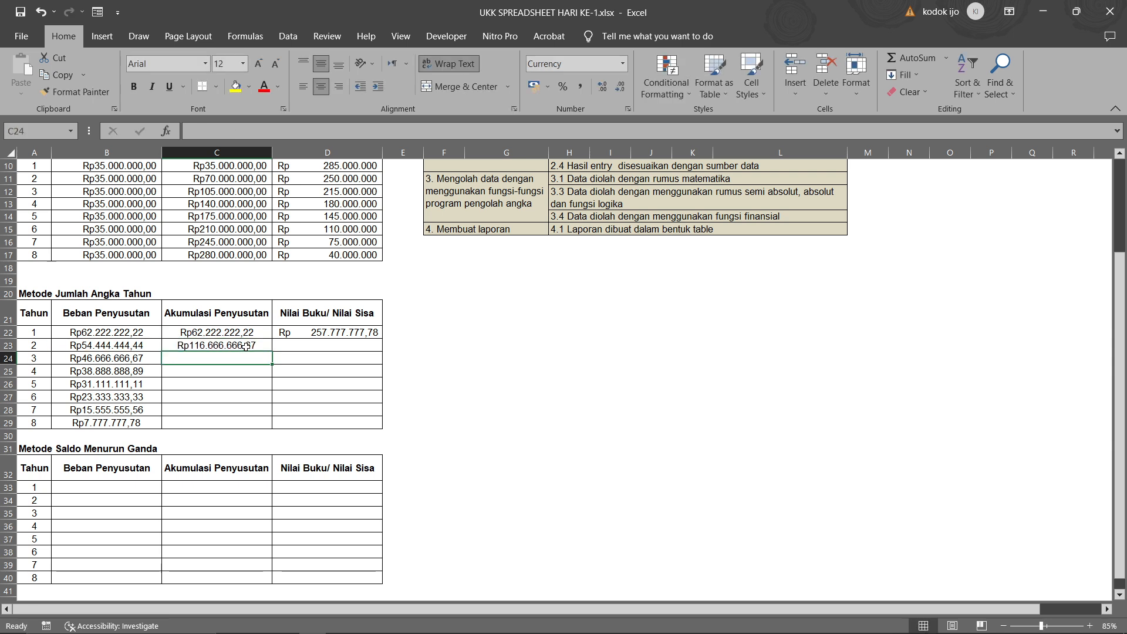
click(251, 346)
drag(269, 351, 271, 428)
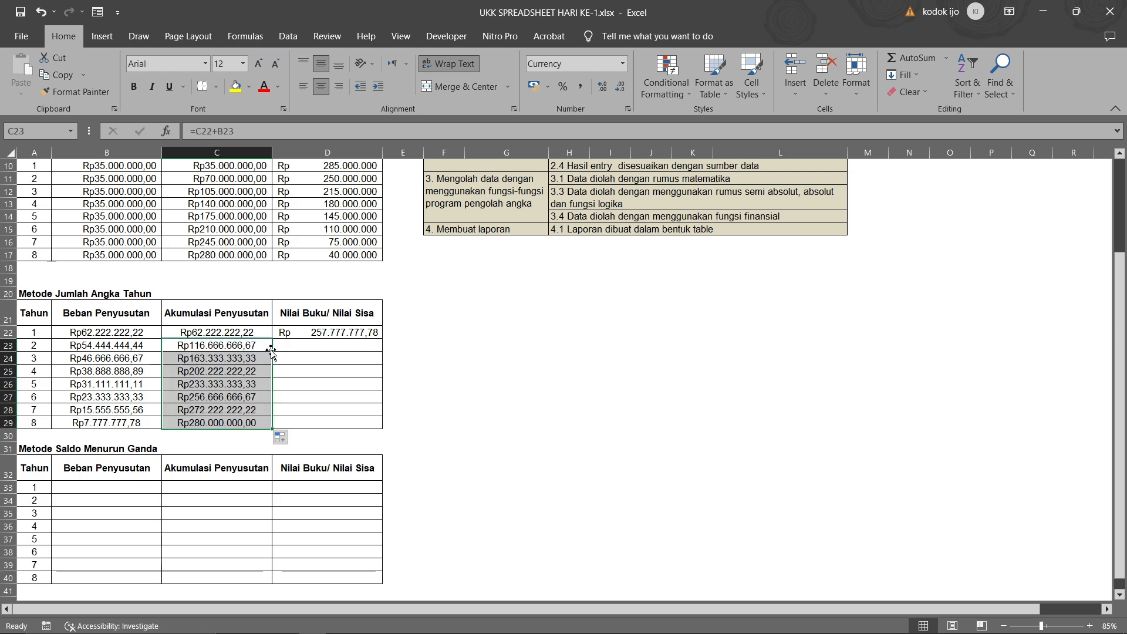
- Enter the book value formula =$C$4-C23 in D23 and fill it down to D29
click(315, 345)
text(=)
scroll(507, 341, up, 2)
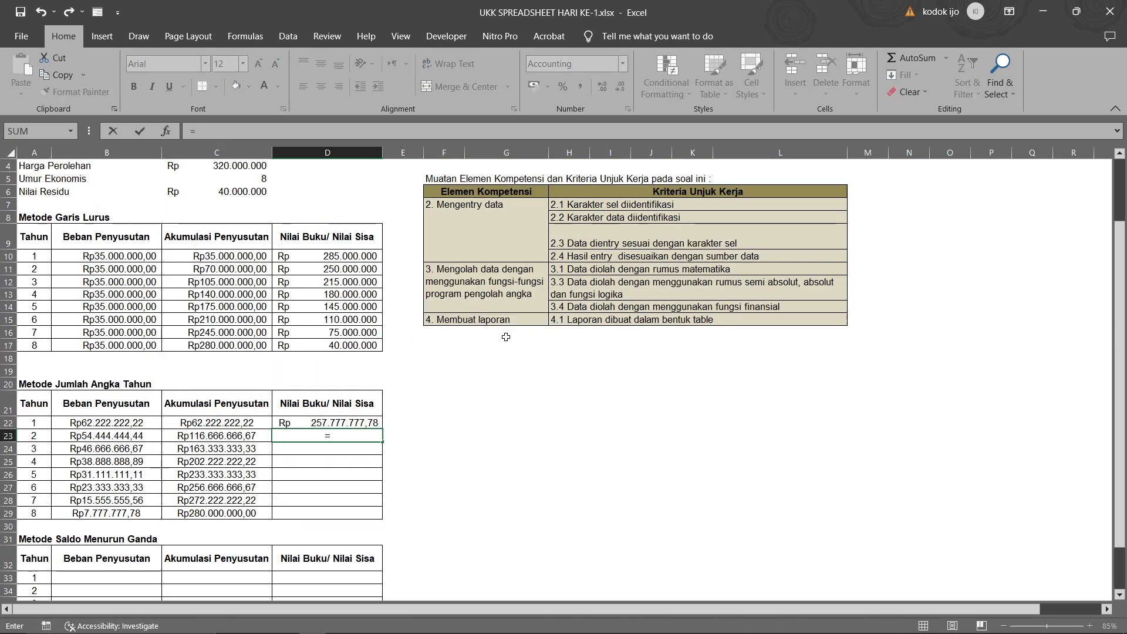
click(224, 165)
key(F4)
text(-)
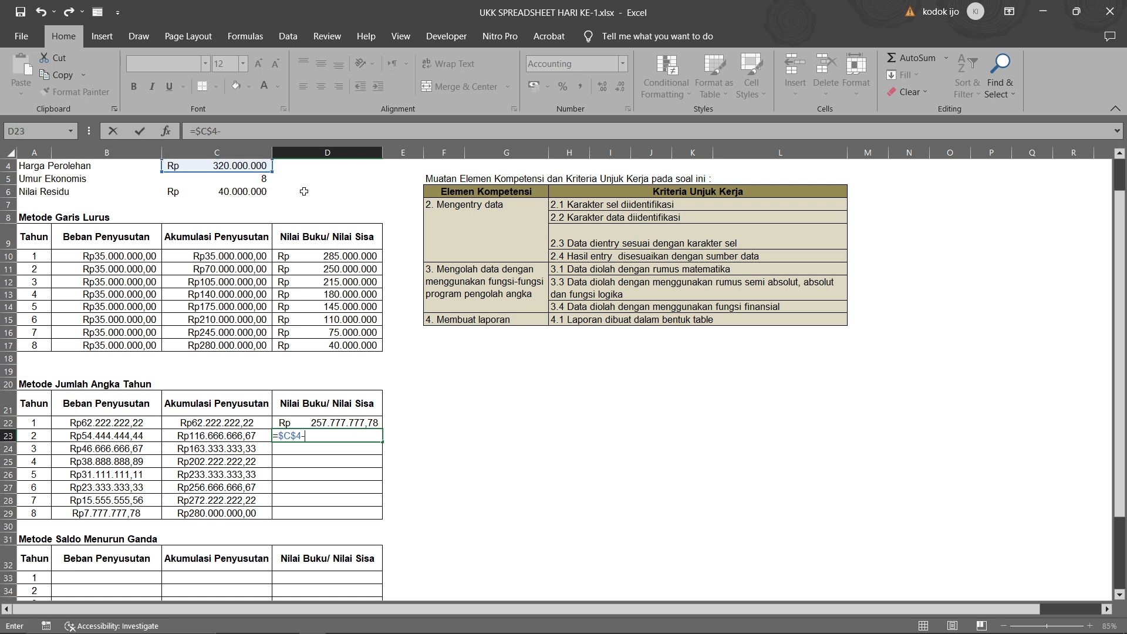
click(233, 434)
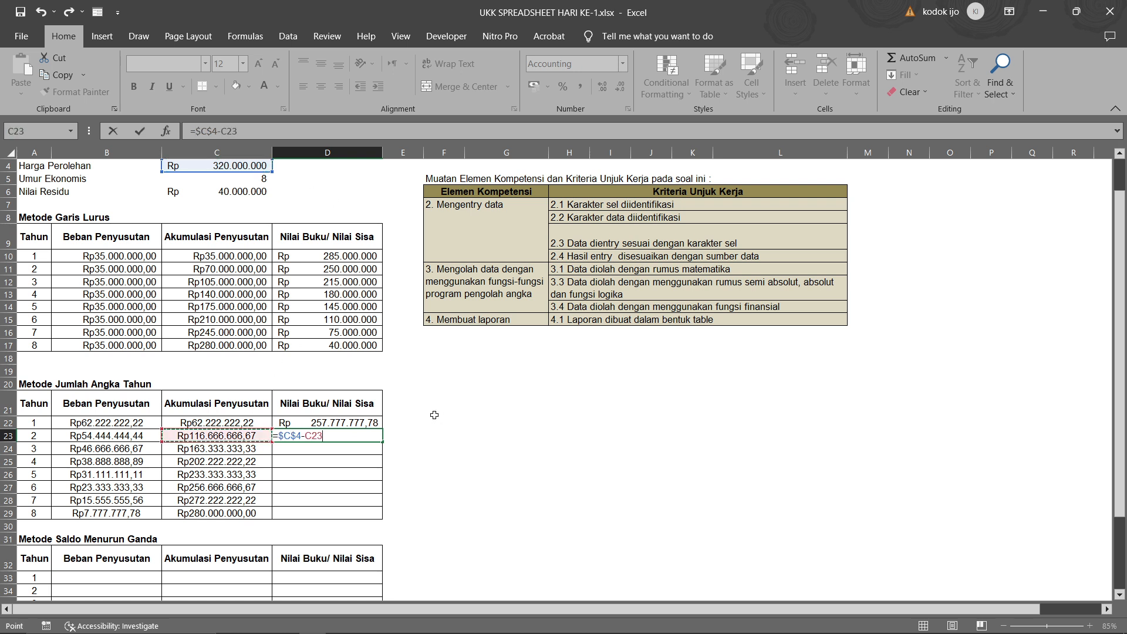
key(Return)
click(370, 437)
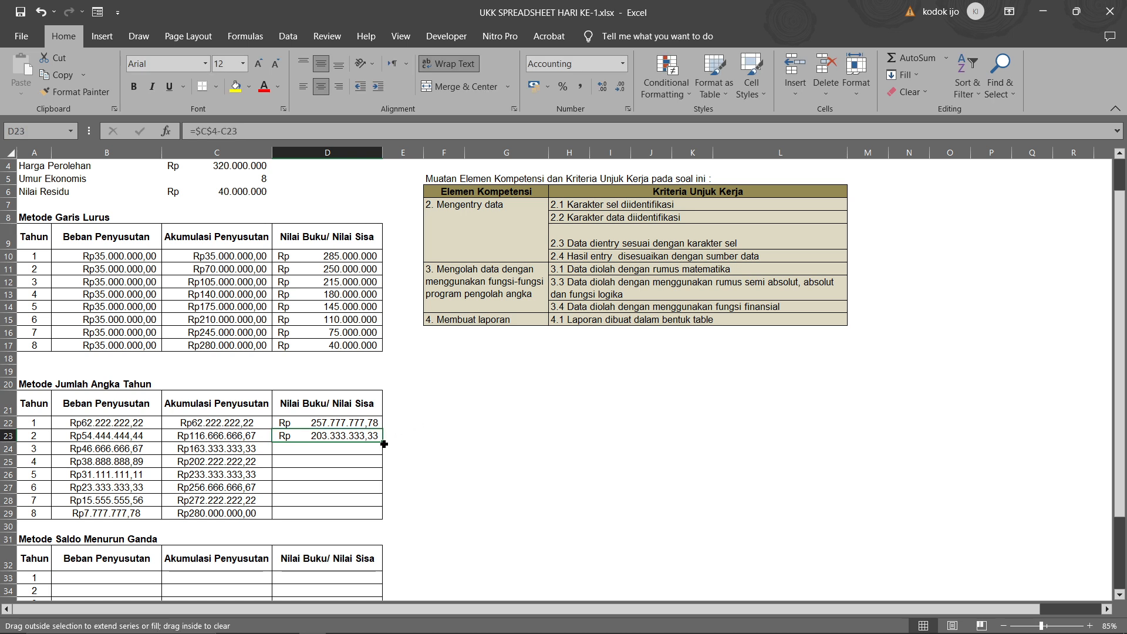
double_click(384, 444)
click(411, 448)
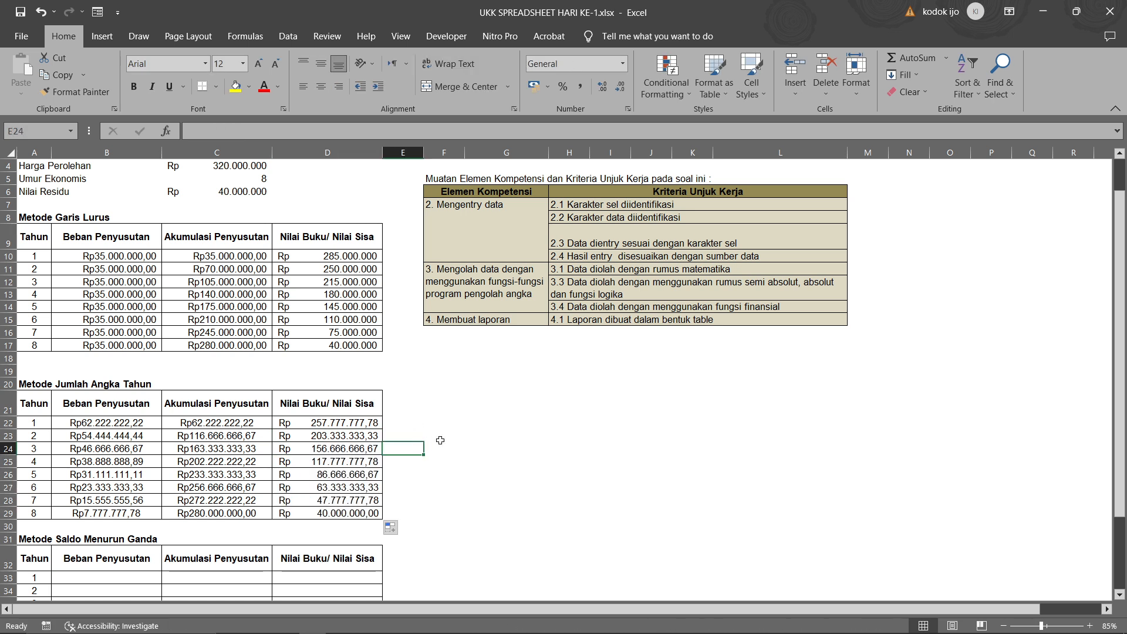
- Start a DDB formula in B33 of the Metode Saldo Menurun Ganda table with cost $C$4
scroll(329, 407, down, 2)
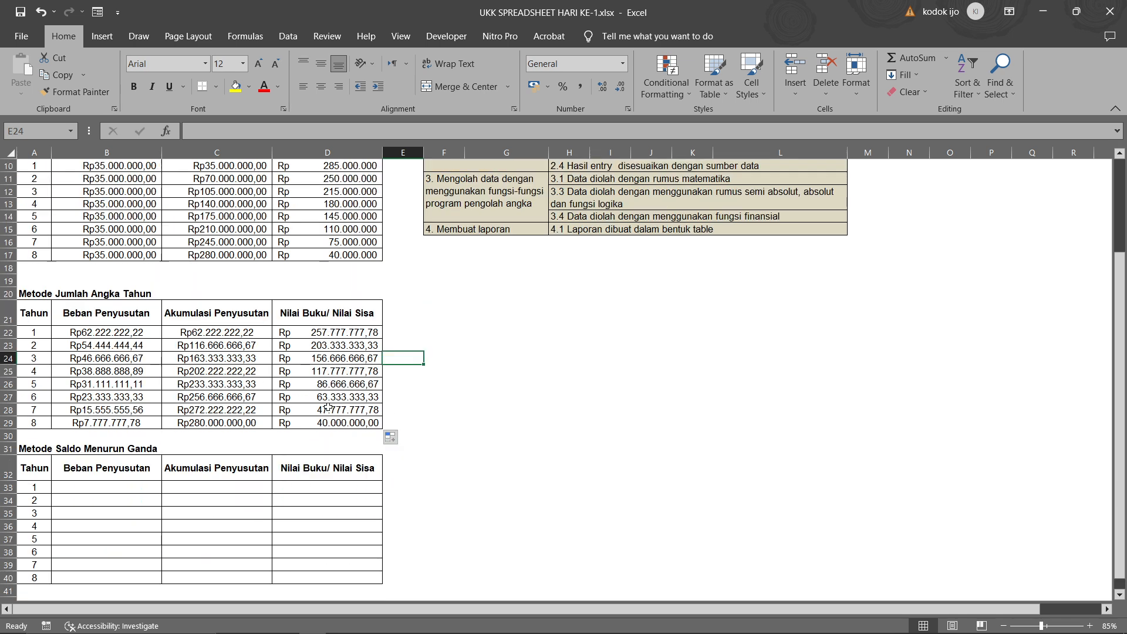
click(119, 485)
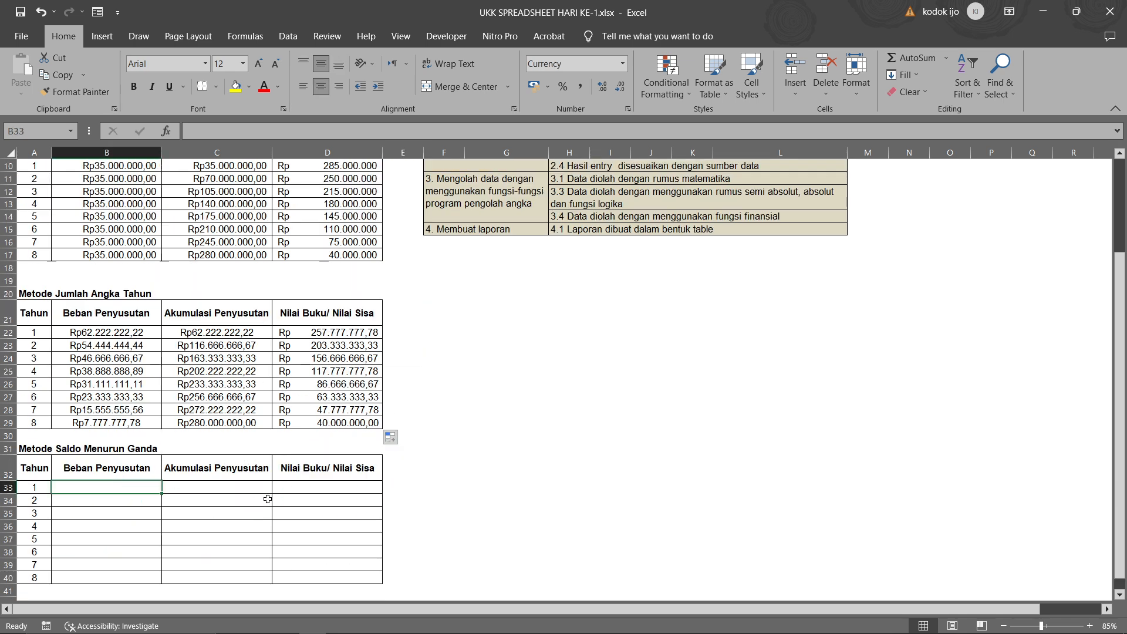
text(=)
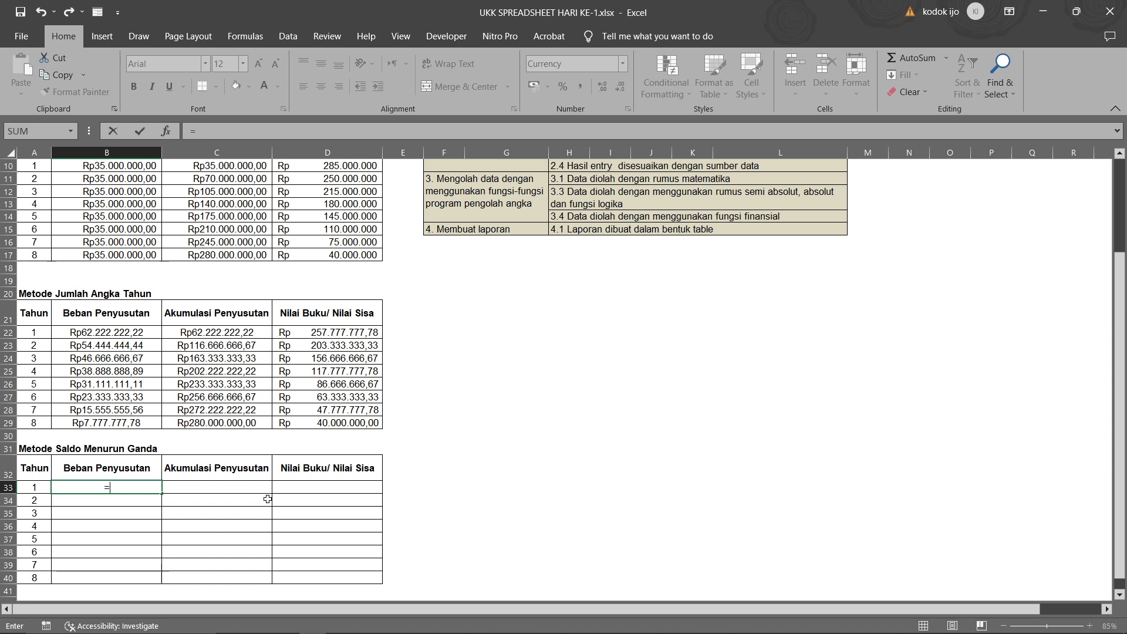
text(DOUBL)
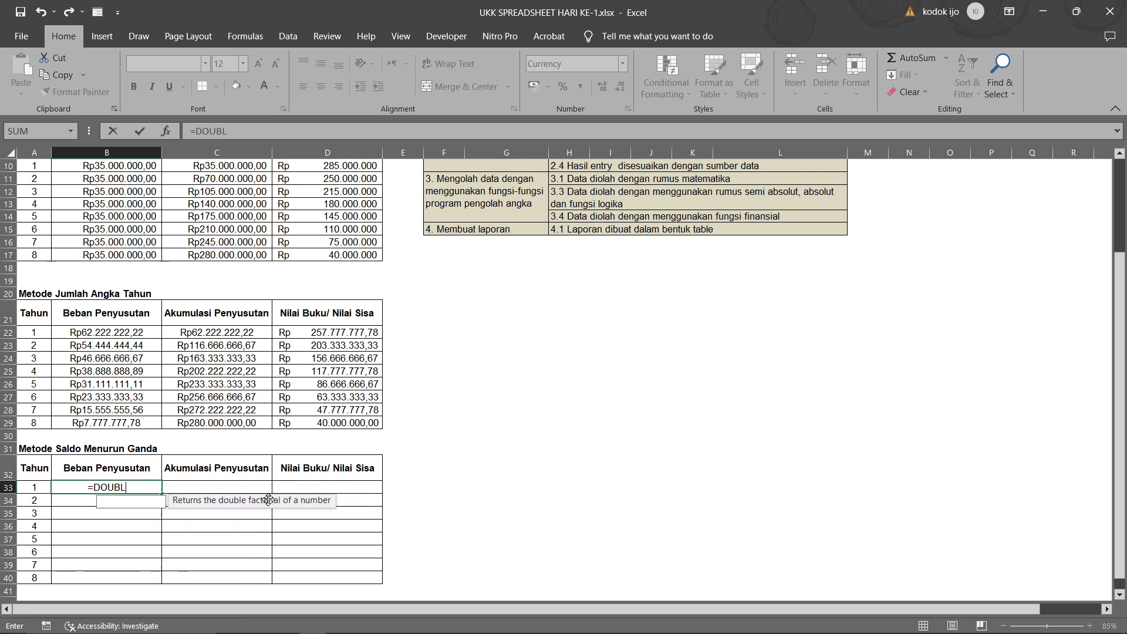
key(BackSpace)
key(BackSpace)
key(BackSpace)
key(BackSpace)
text(DB()
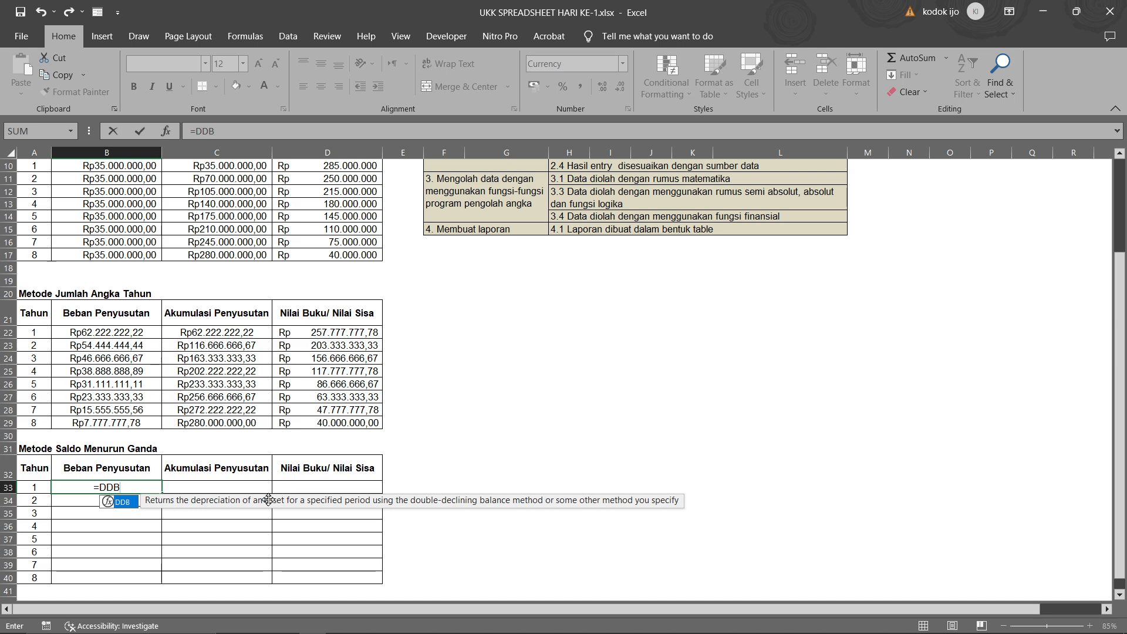
scroll(249, 499, up, 3)
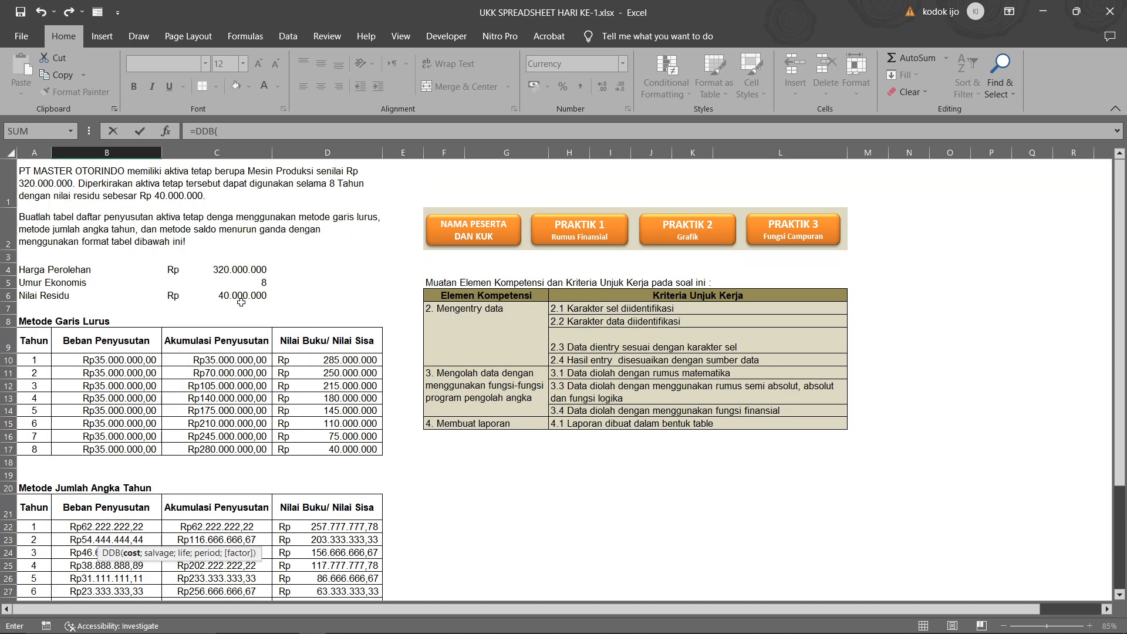
click(237, 269)
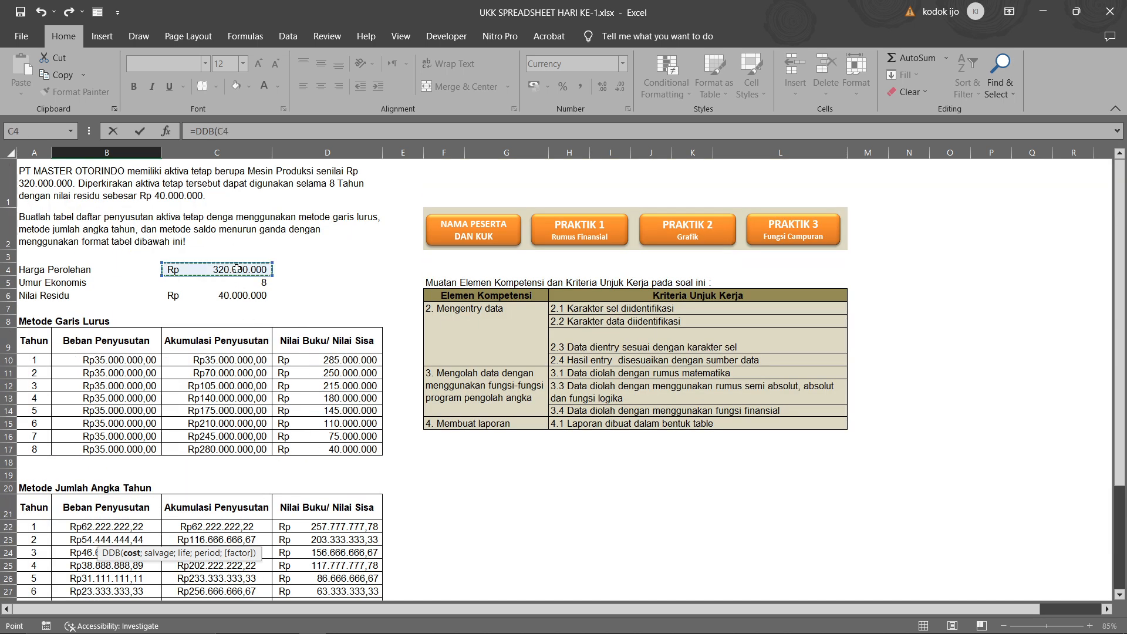
key(F4)
text(;)
scroll(197, 380, up, 6)
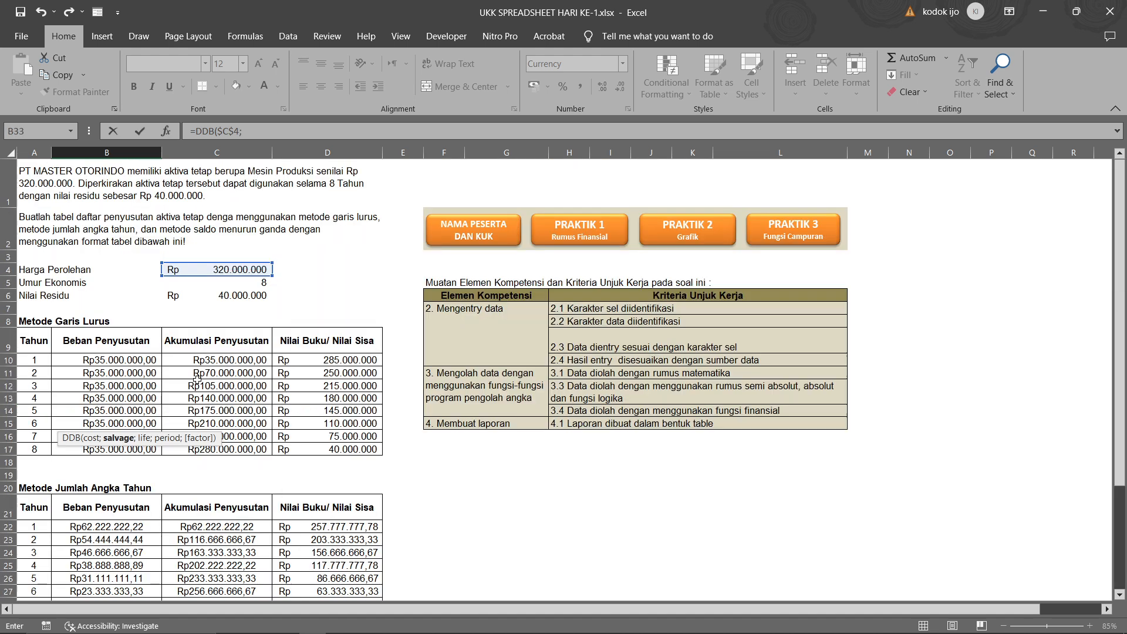
- Add salvage $C$6 and life $C$5 as the next arguments of the DDB formula in B33
click(229, 295)
key(F4)
text(;)
scroll(247, 190, up, 6)
click(254, 191)
key(F4)
text(L)
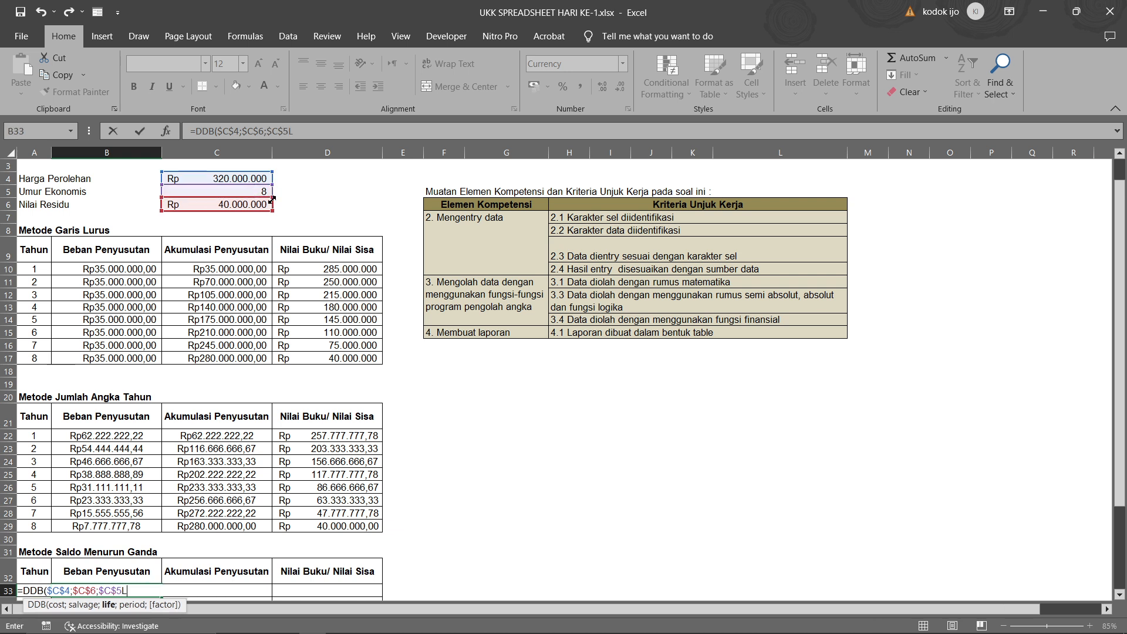
key(BackSpace)
text(;)
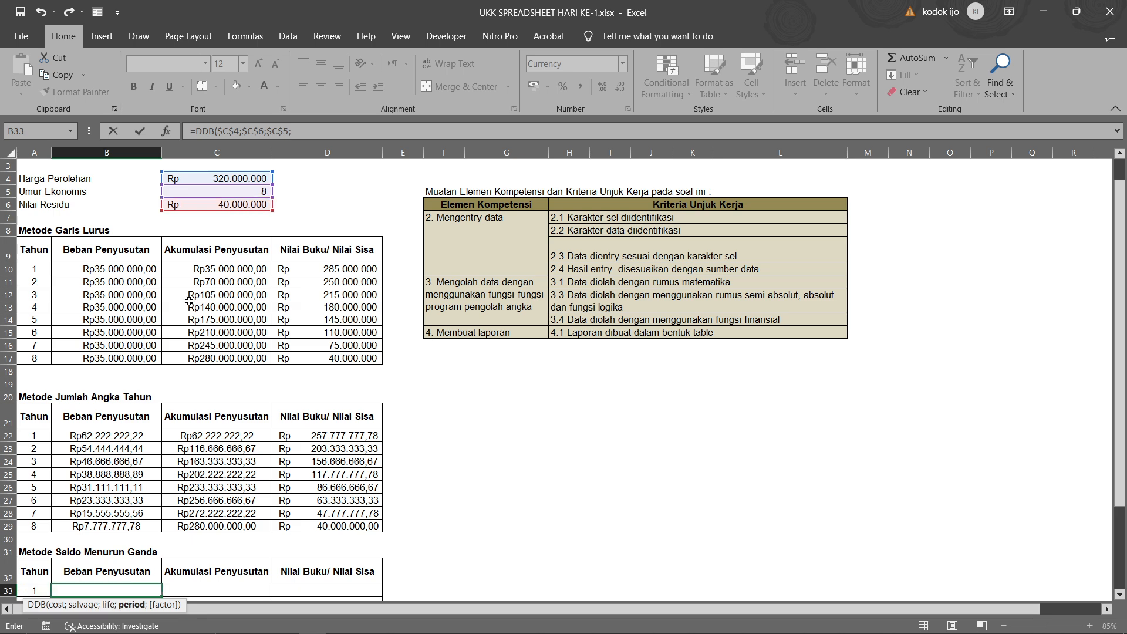
- Complete the DDB formula in B33 with period A33 and fill it down to B40
scroll(182, 327, down, 4)
click(39, 424)
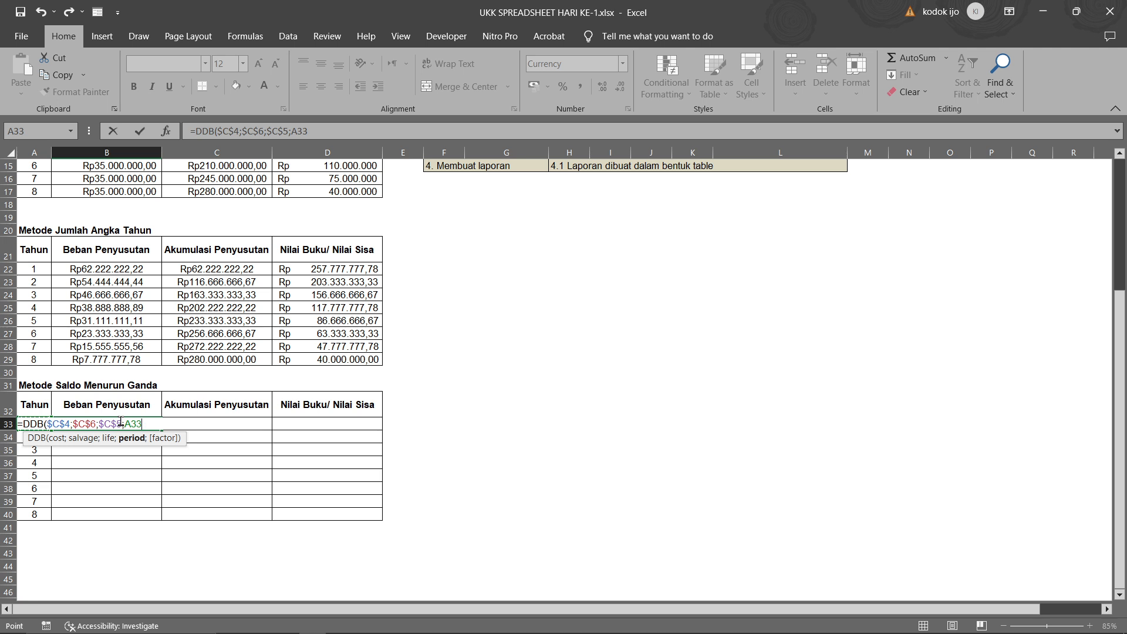
text())
key(Return)
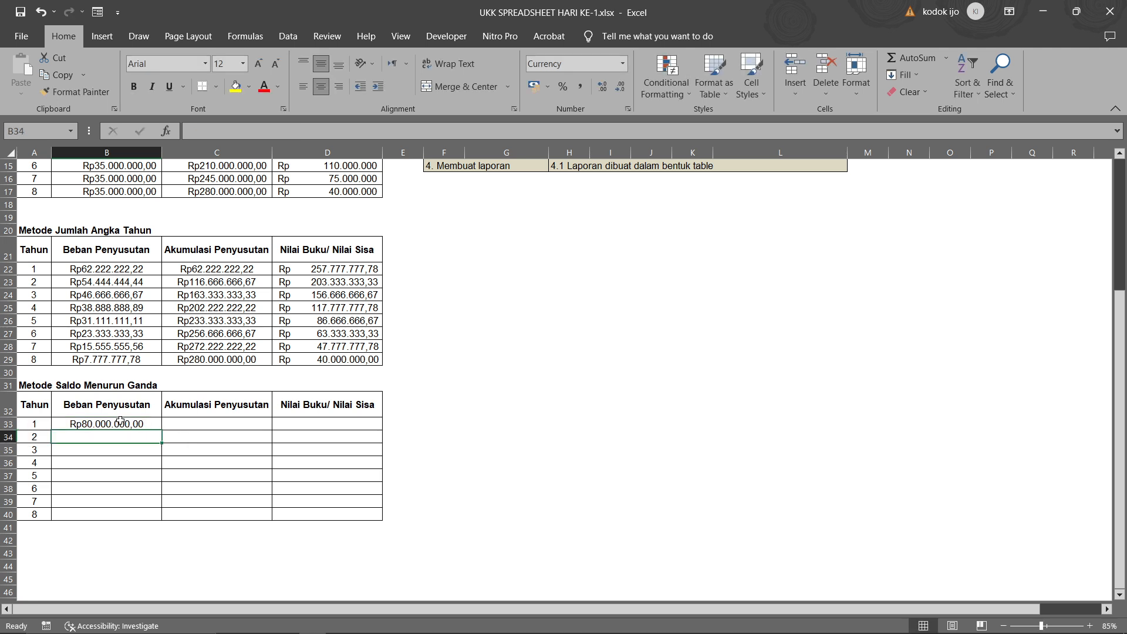
click(119, 421)
double_click(162, 430)
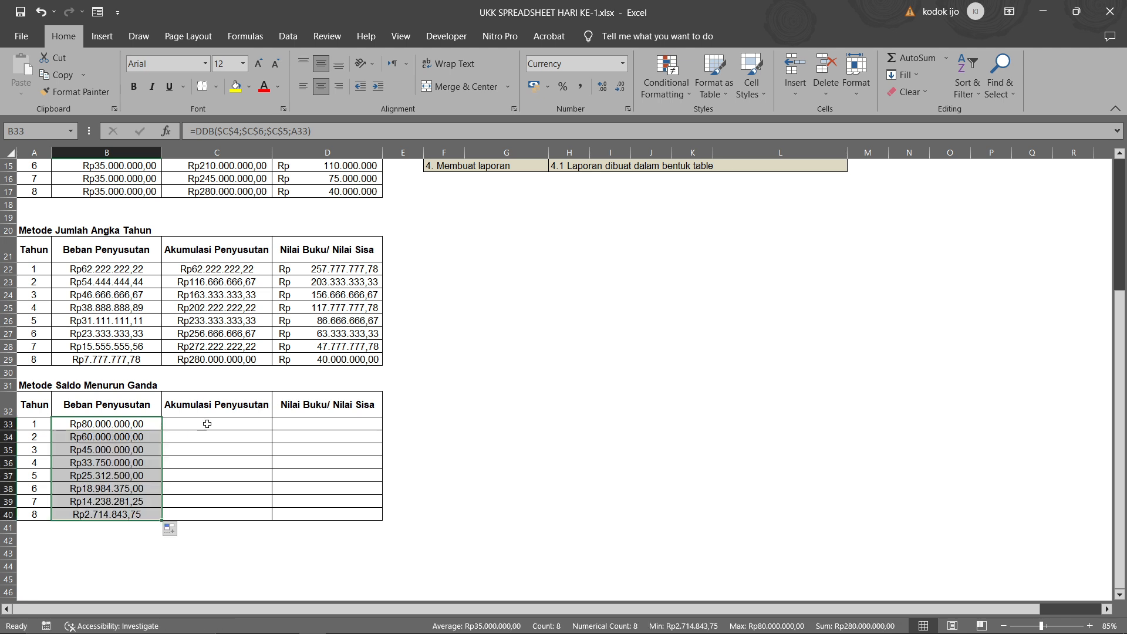
- Enter =B33 in C33 as the first-year accumulated depreciation of the Metode Saldo Menurun Ganda table
click(206, 427)
text(=)
key(Left)
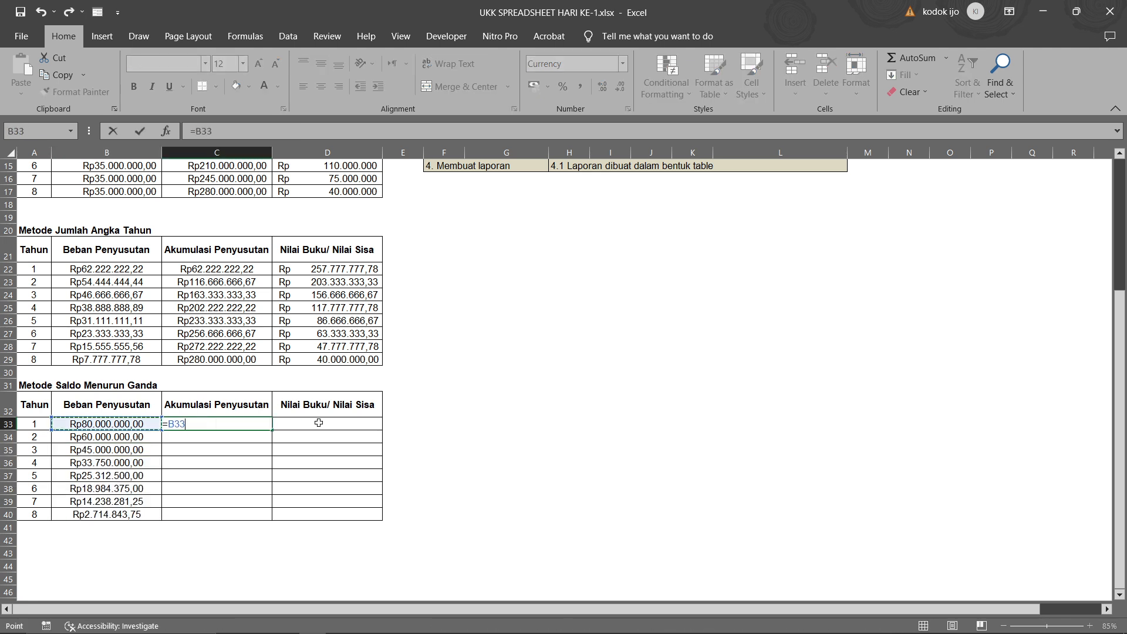
key(Return)
- Enter =$C$4-C33 in D33 as the first-year book value of the Metode Saldo Menurun Ganda table
click(327, 423)
text(=)
key(BackSpace)
text(=)
scroll(407, 415, up, 5)
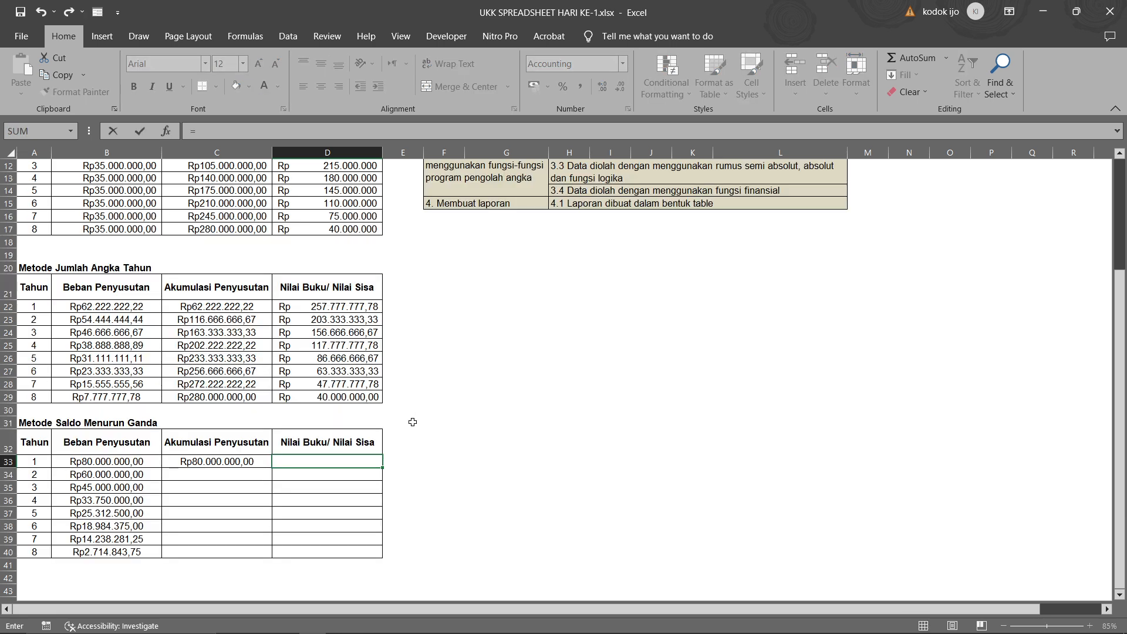
click(226, 271)
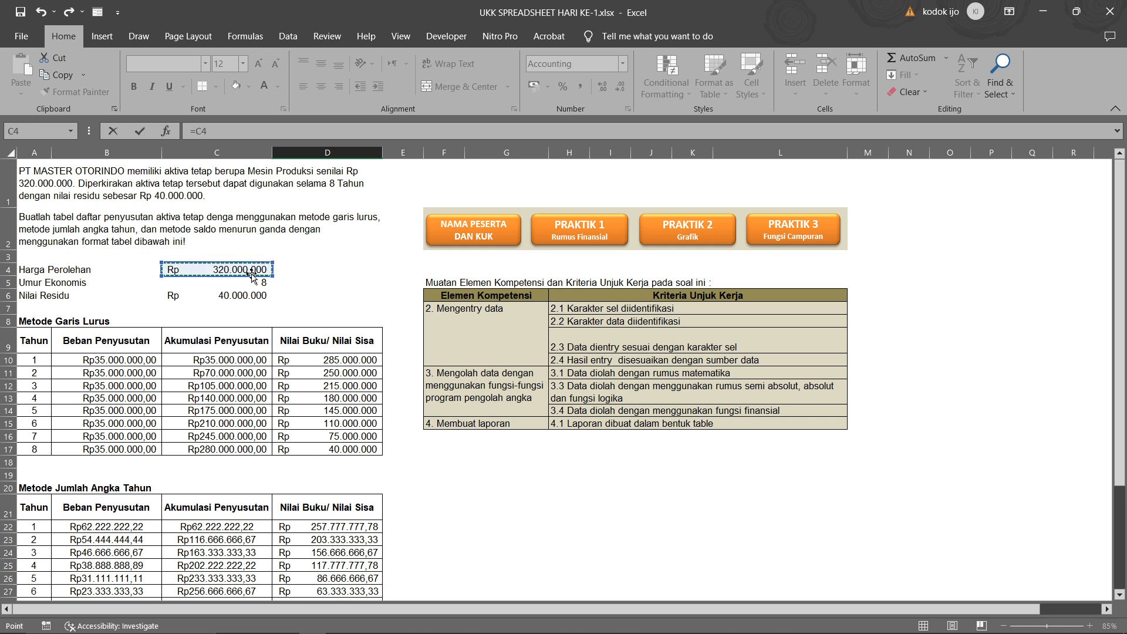
key(F4)
key(ctrl+Return)
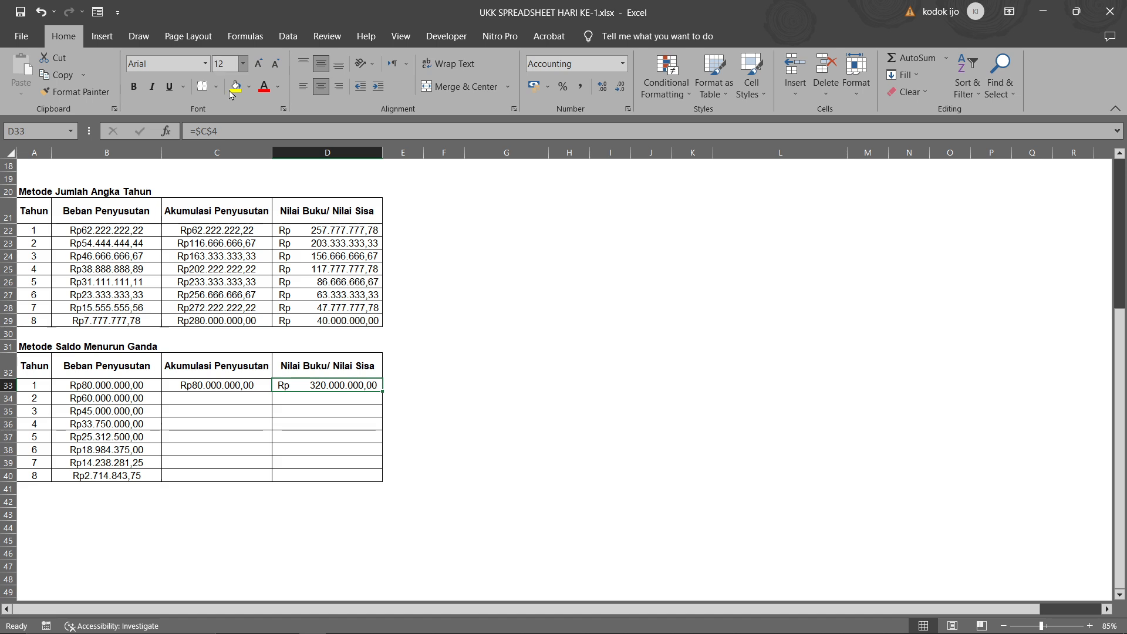
click(229, 128)
text(-)
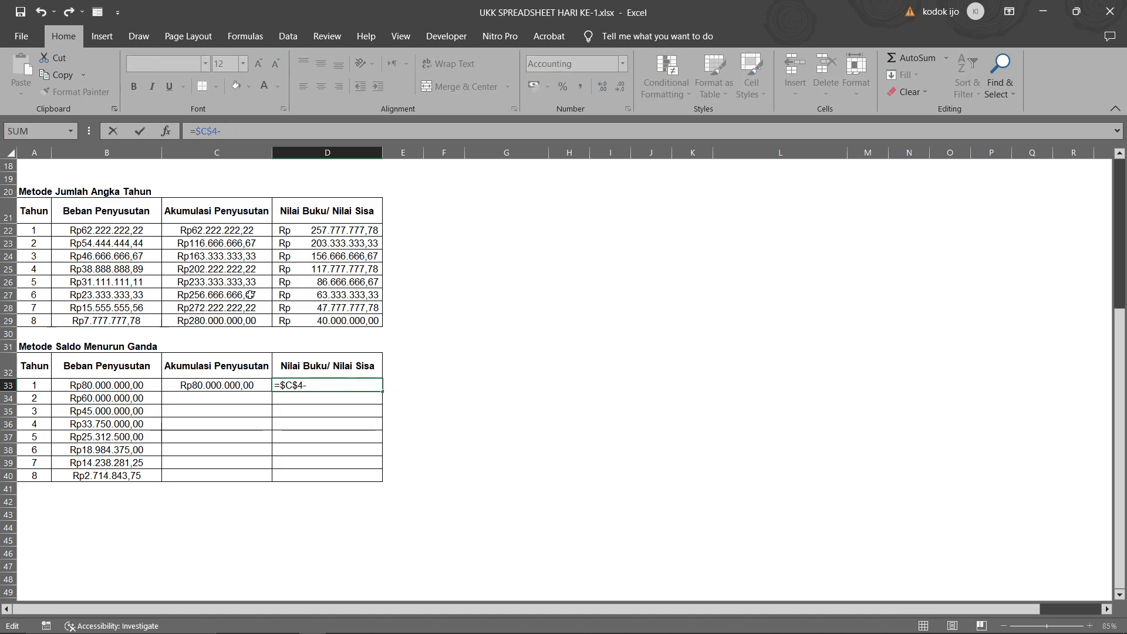
click(228, 385)
key(Return)
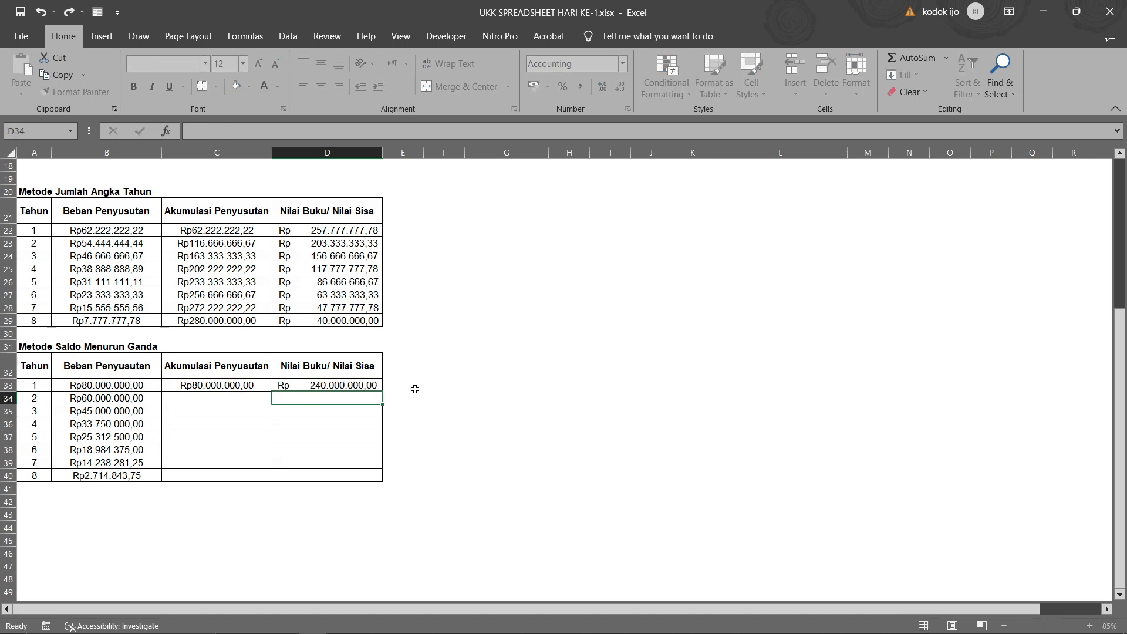
- Enter =C33+B34 in C34 as the second-year accumulated depreciation of the Metode Saldo Menurun Ganda table
scroll(415, 389, up, 6)
scroll(415, 389, down, 4)
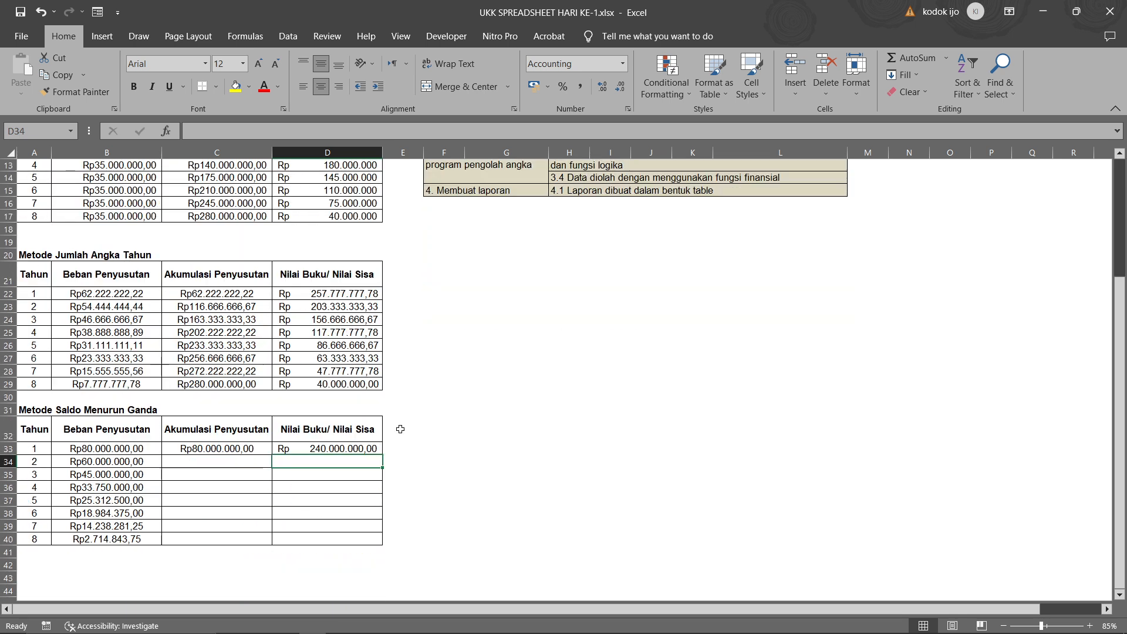
click(261, 449)
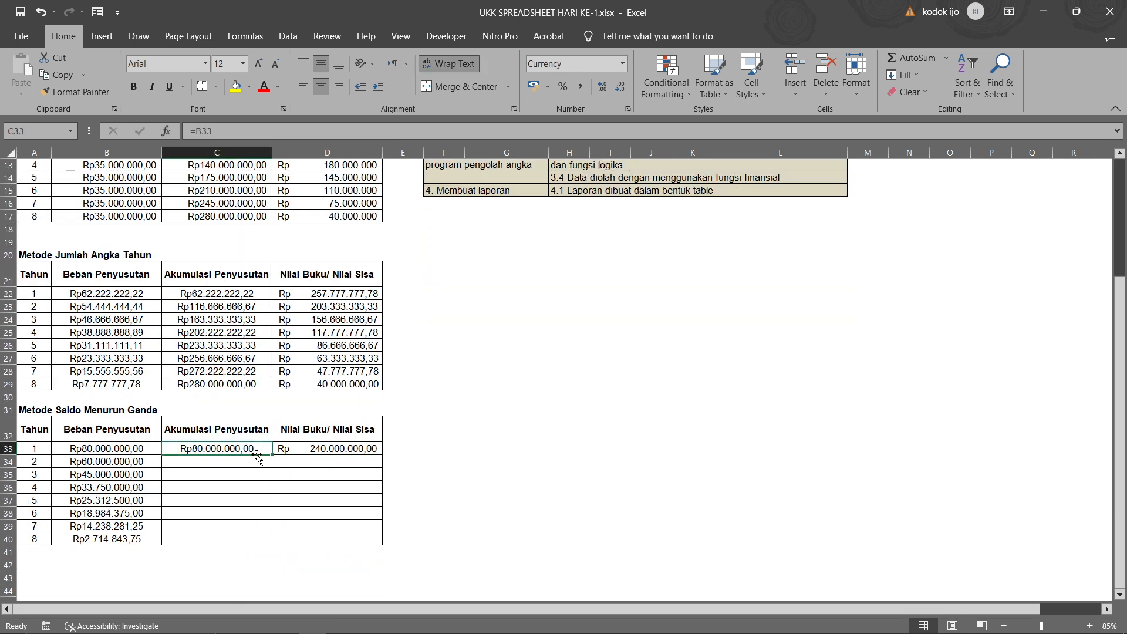
click(232, 464)
text(=)
key(Up)
text(+)
key(Left)
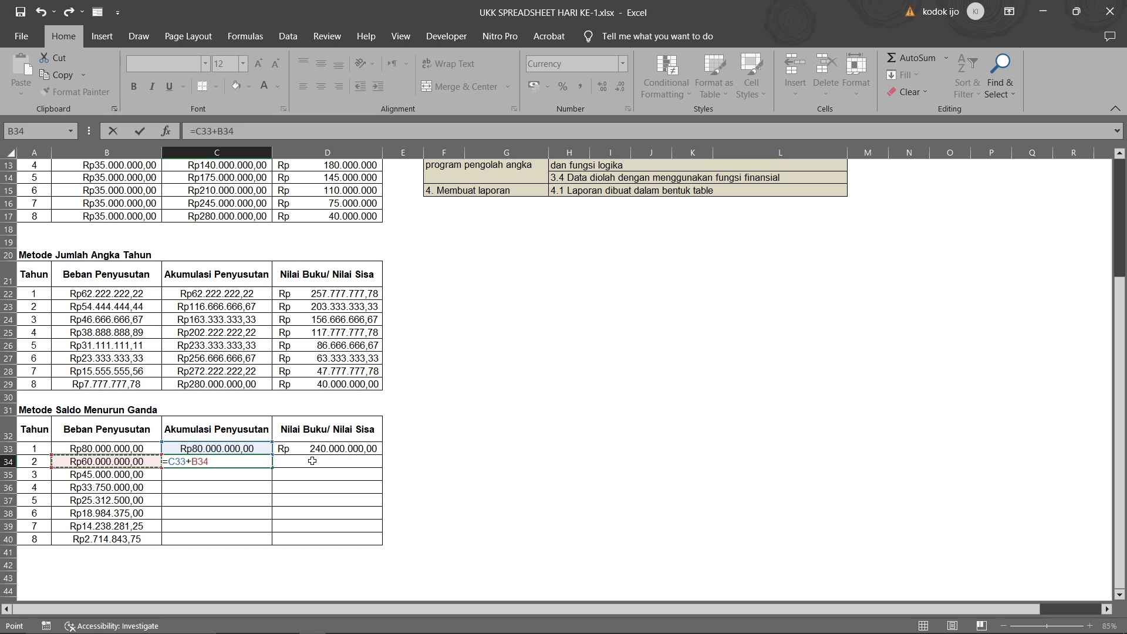
key(Return)
click(240, 461)
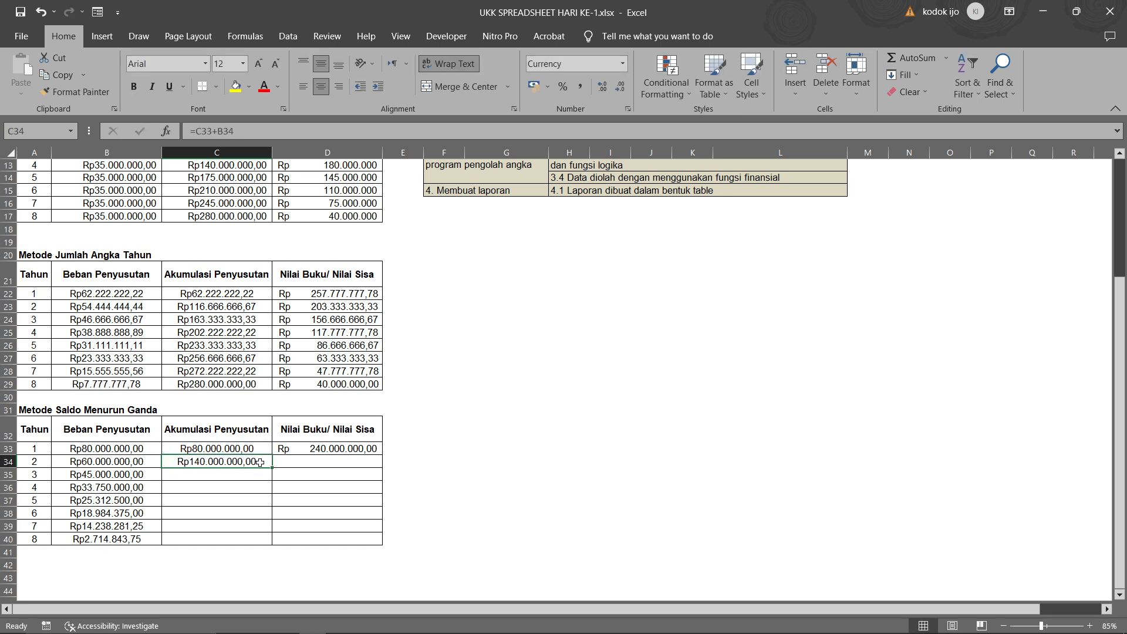
- Fill the accumulated depreciation formula from C34 down to C40, and enter =$C$4-C34 as the second-year book value in D34
double_click(272, 467)
click(304, 461)
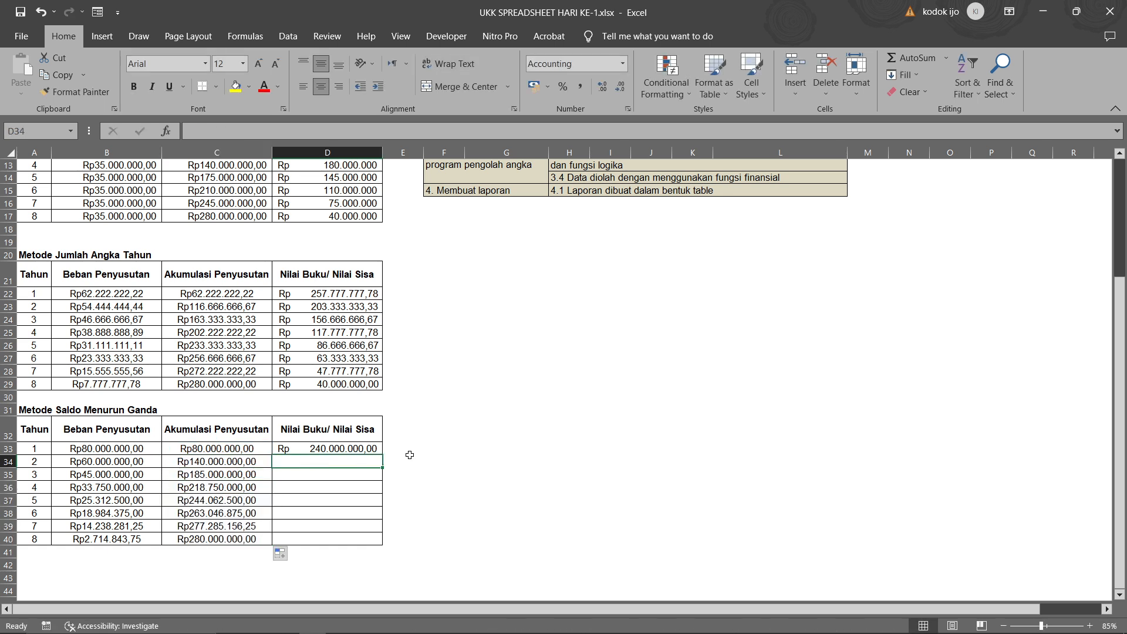
text(=)
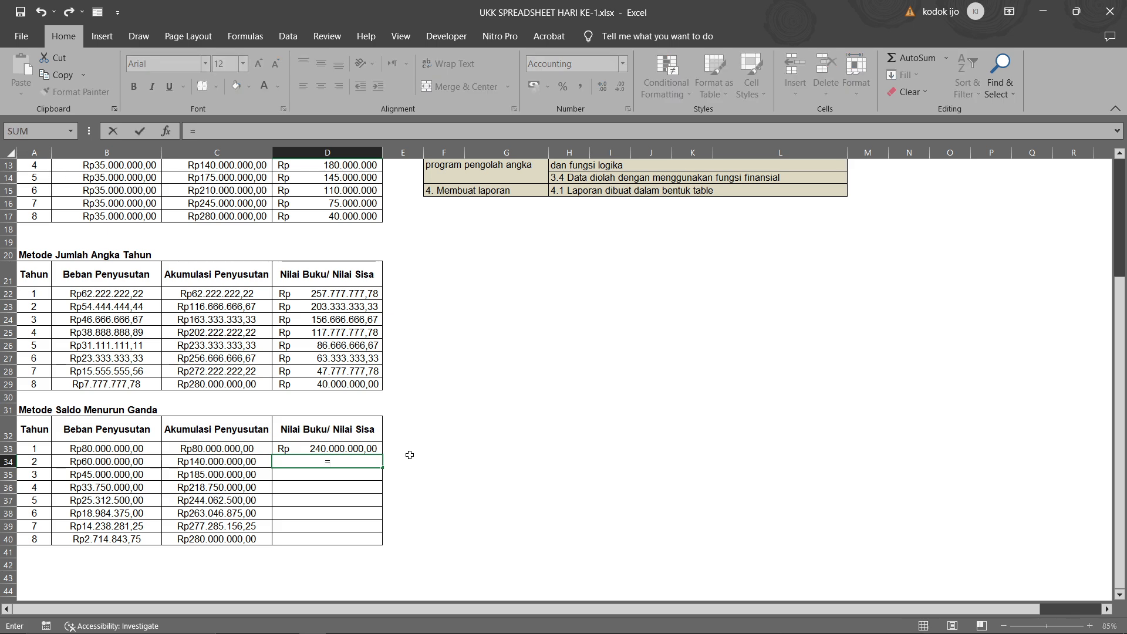
scroll(410, 455, up, 4)
click(243, 267)
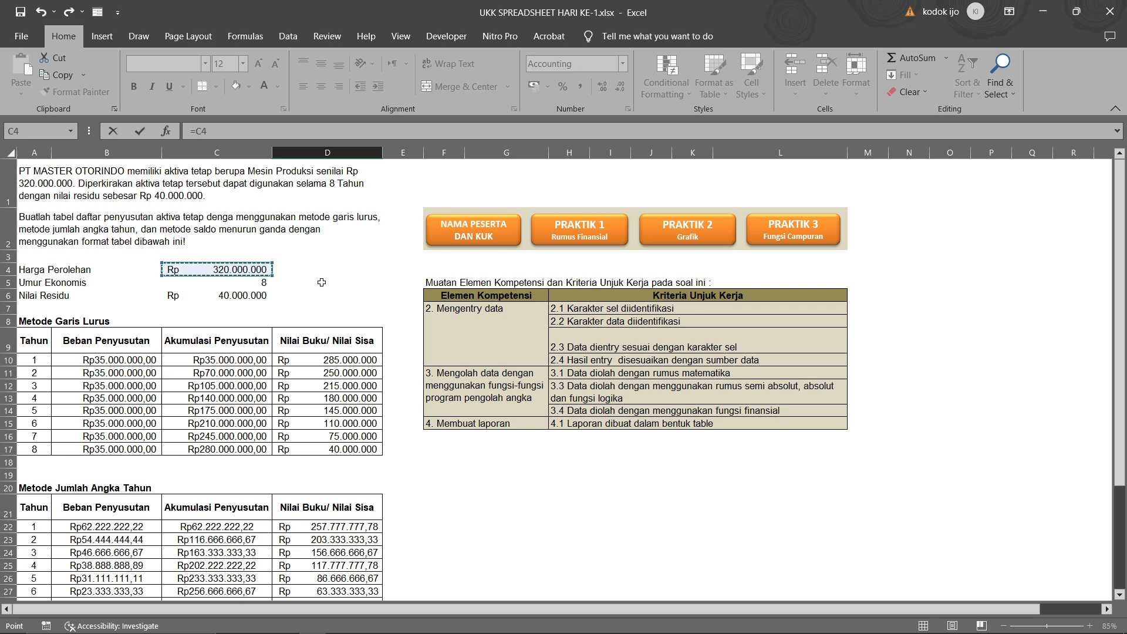
key(F4)
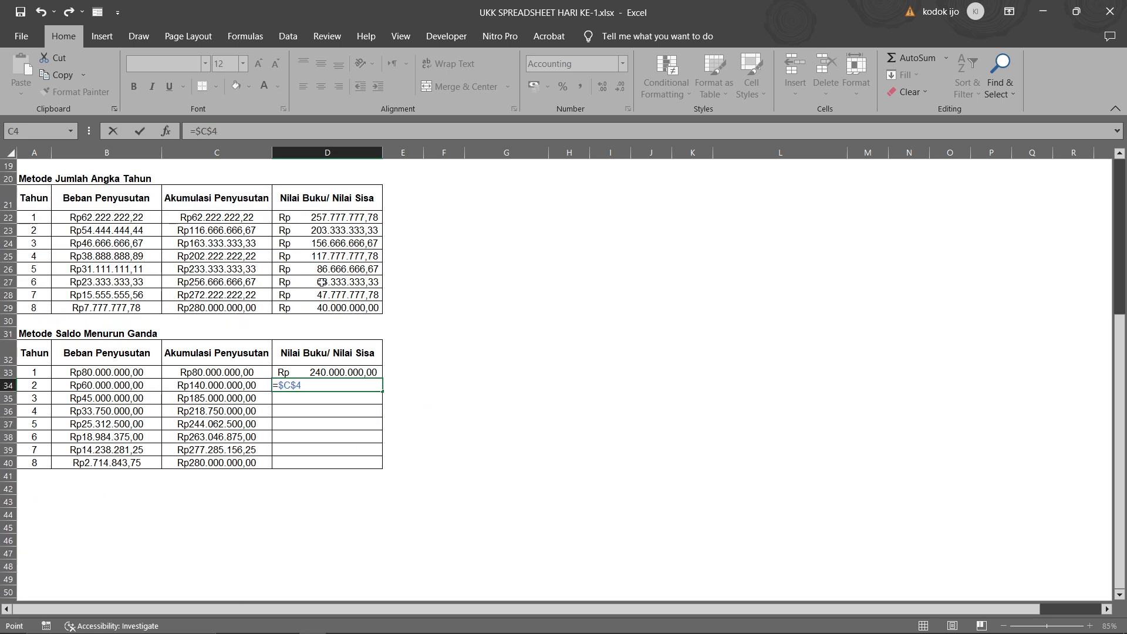
text(-)
click(199, 385)
key(Return)
- Fill the book value formulas in D33:D34 down to D40 in the Metode Saldo Menurun Ganda table
click(376, 376)
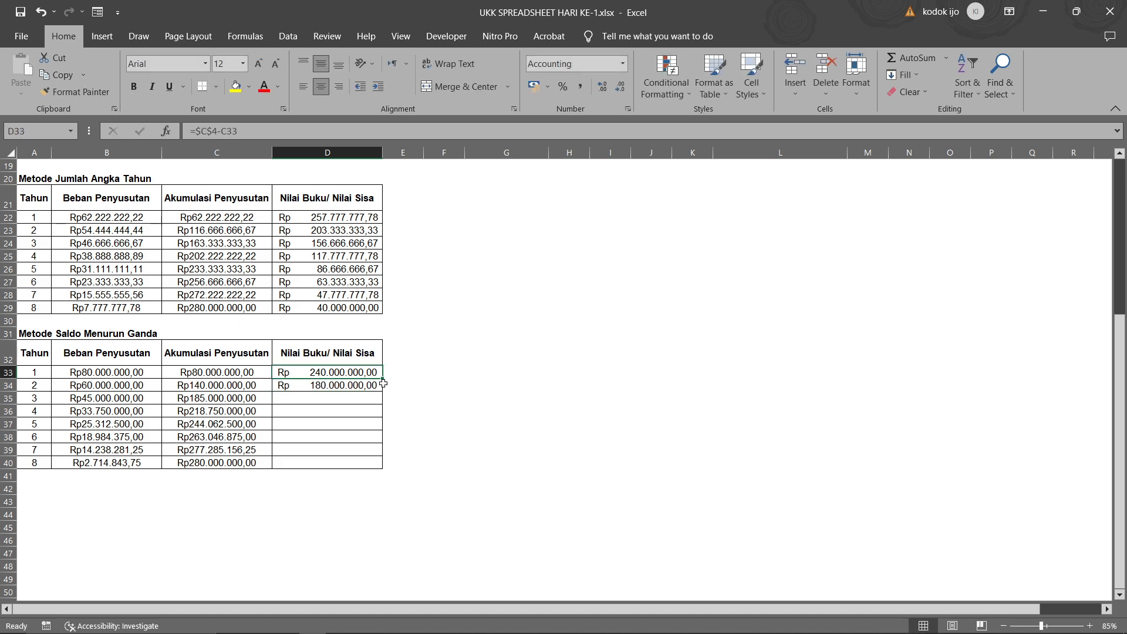
drag(378, 379, 378, 390)
double_click(381, 392)
click(440, 399)
click(378, 461)
scroll(344, 310, up, 2)
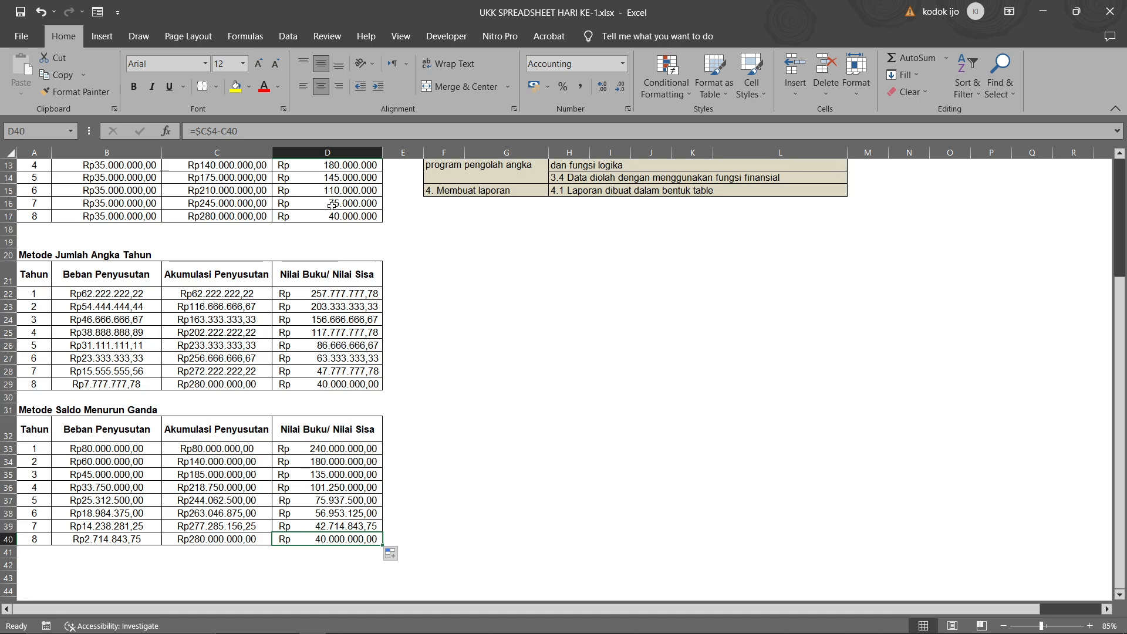
click(472, 436)
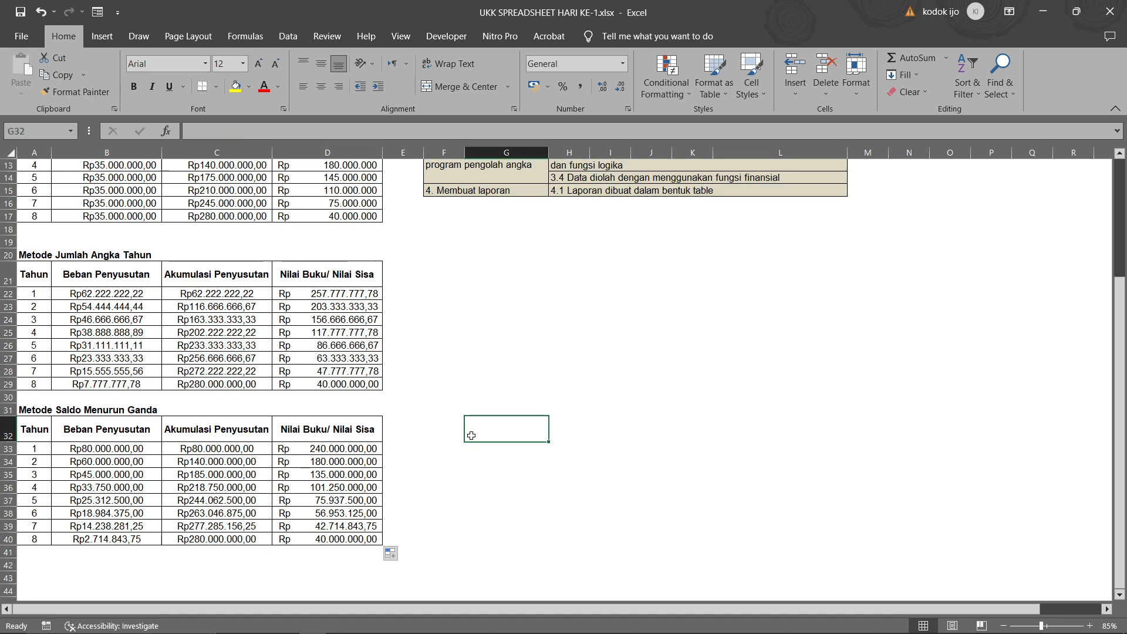
- Go to the PRAKTIK 2 Grafik sheet and insert a 3-D clustered column chart from the tyre sales table A9:E13
scroll(471, 435, up, 4)
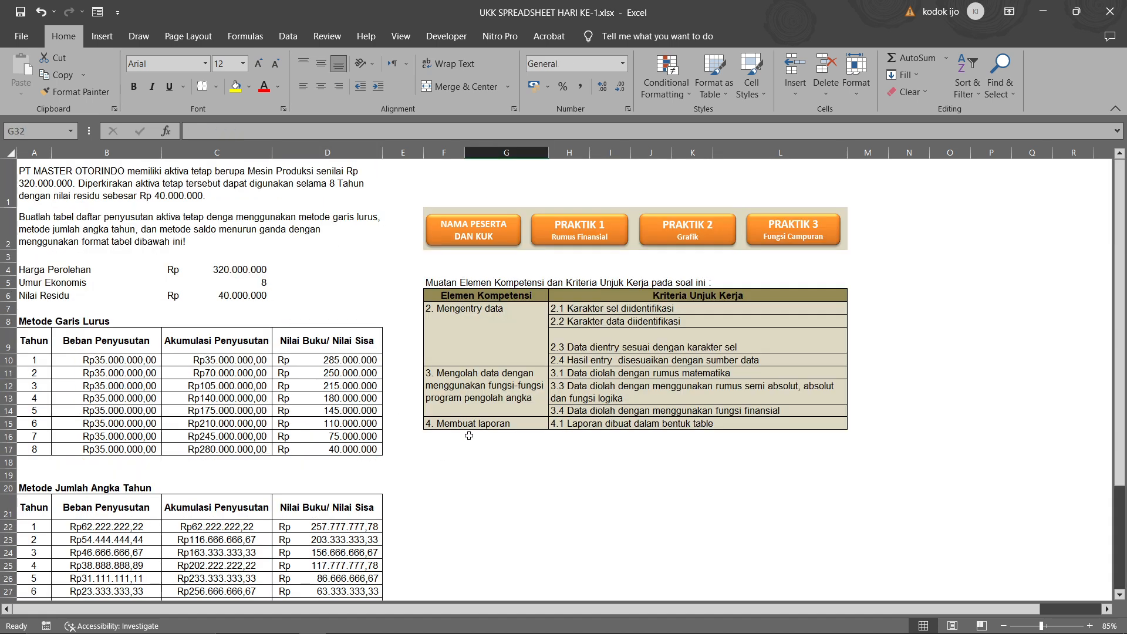
click(668, 243)
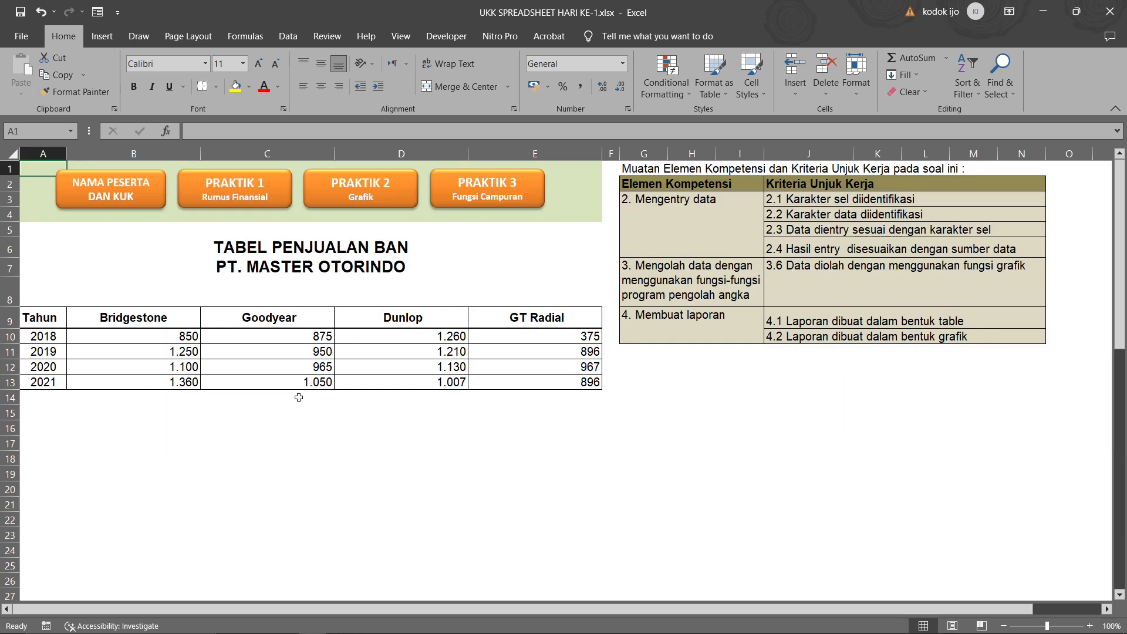
click(186, 413)
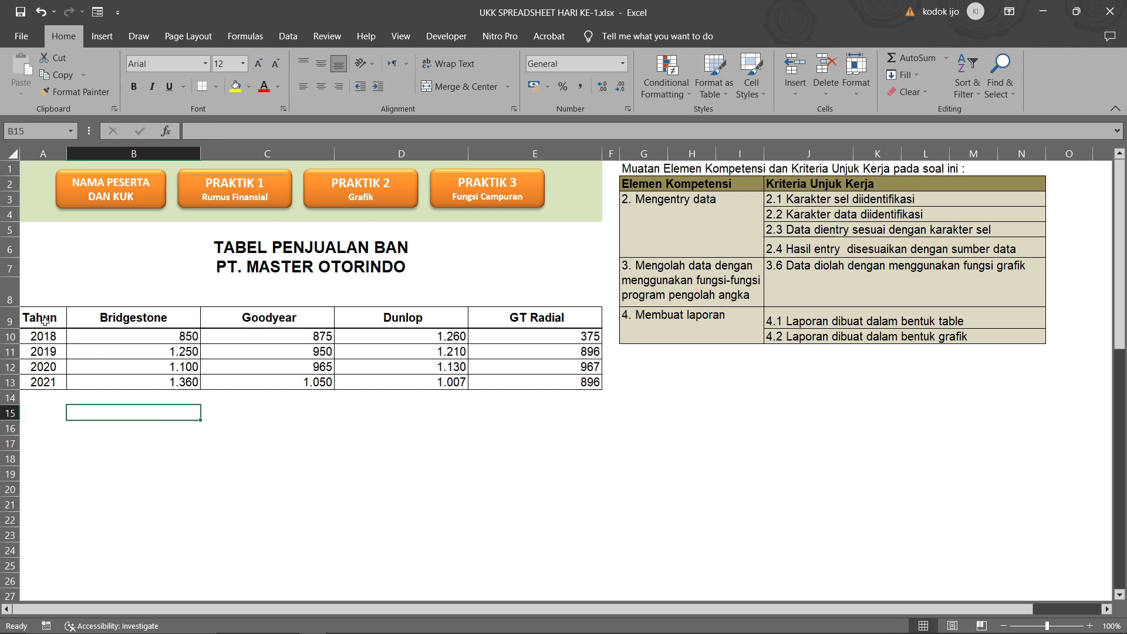
click(40, 319)
key(ctrl+a)
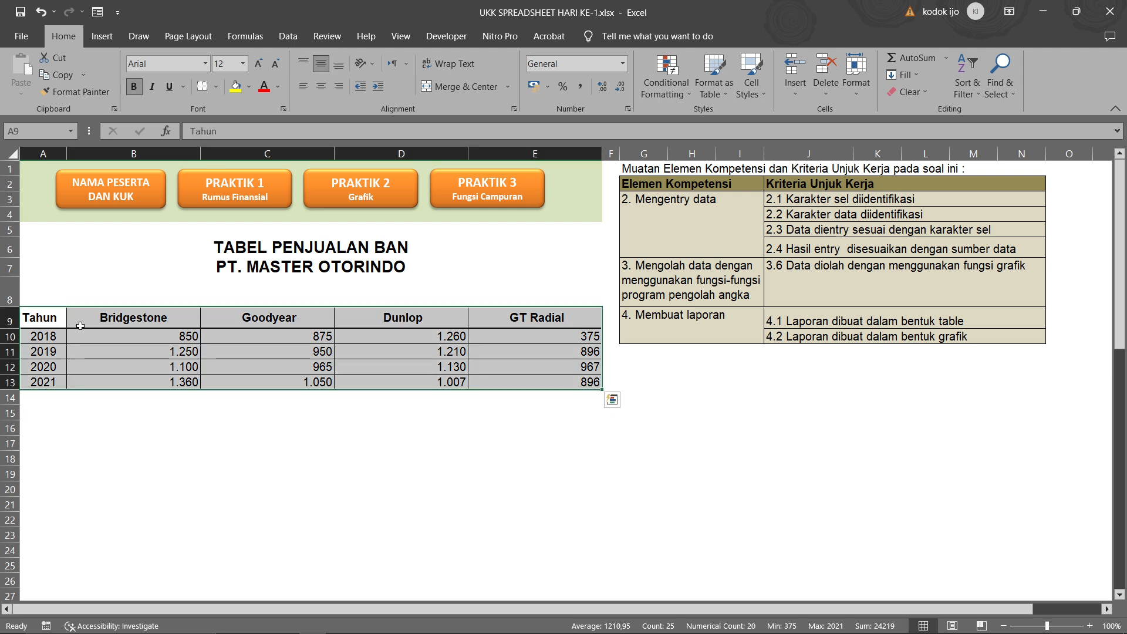
click(102, 36)
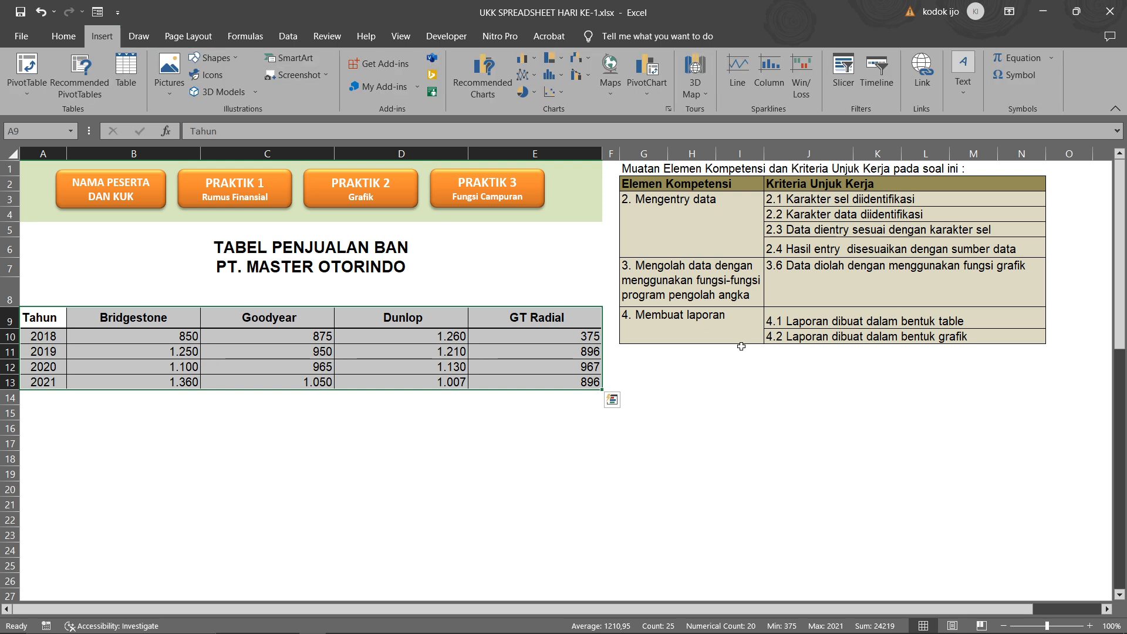
click(527, 62)
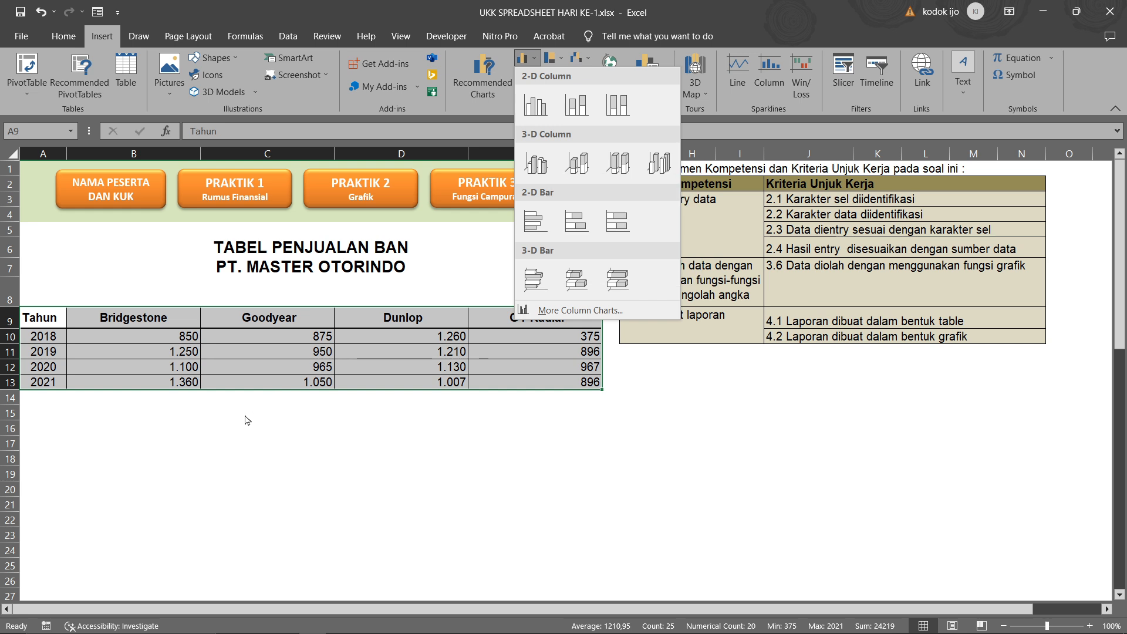
click(538, 165)
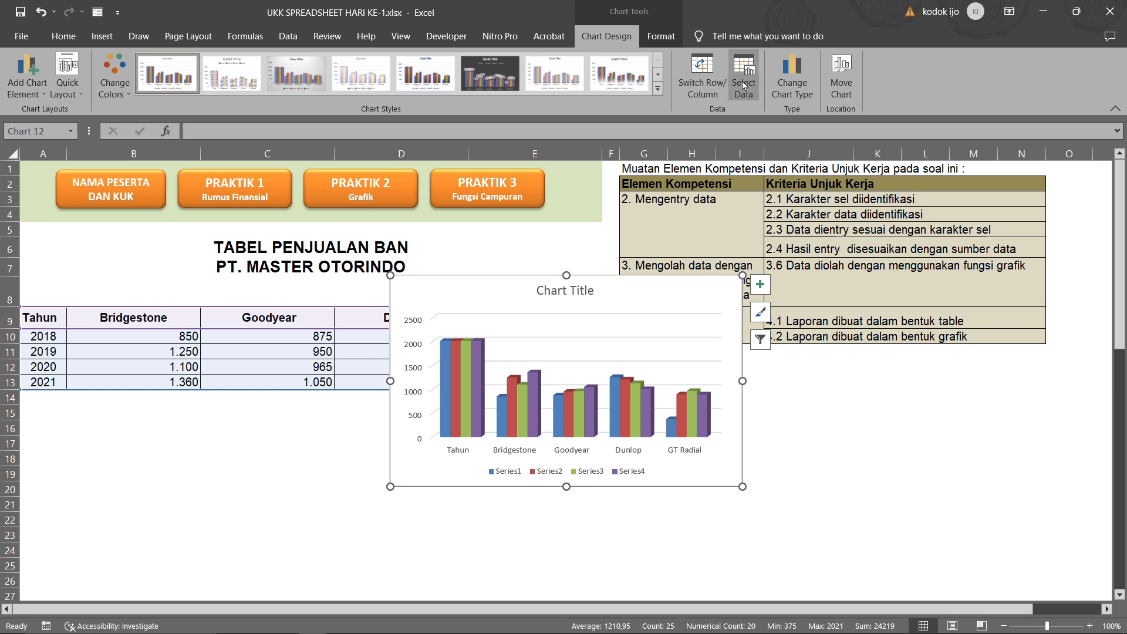
- Exclude the Tahun category from the chart's horizontal axis labels in its data source
right_click(652, 297)
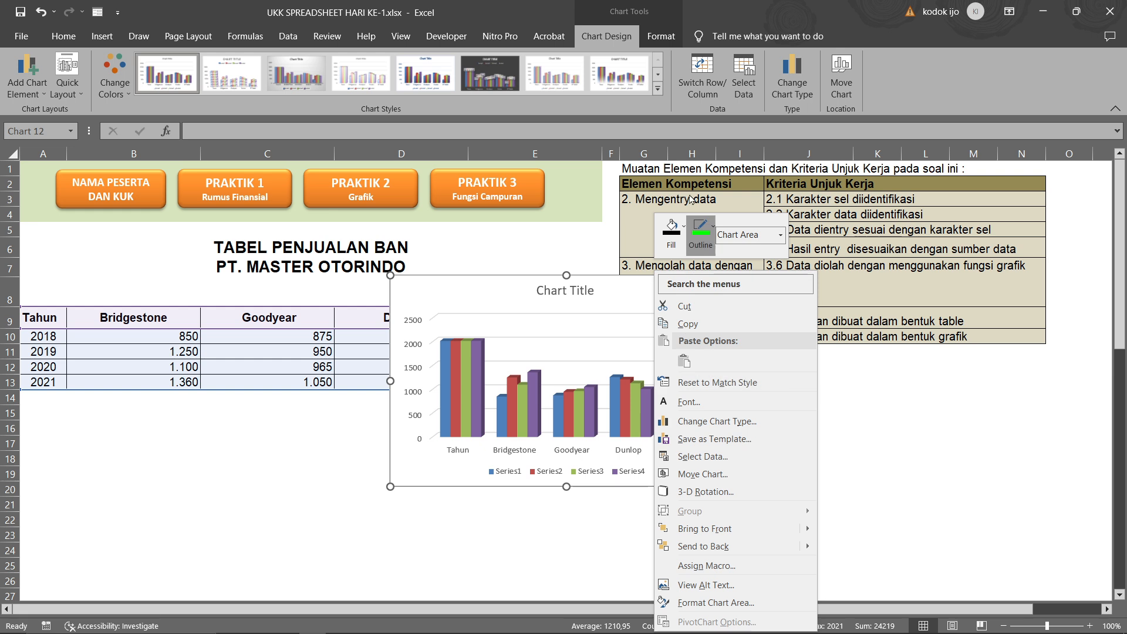
click(750, 86)
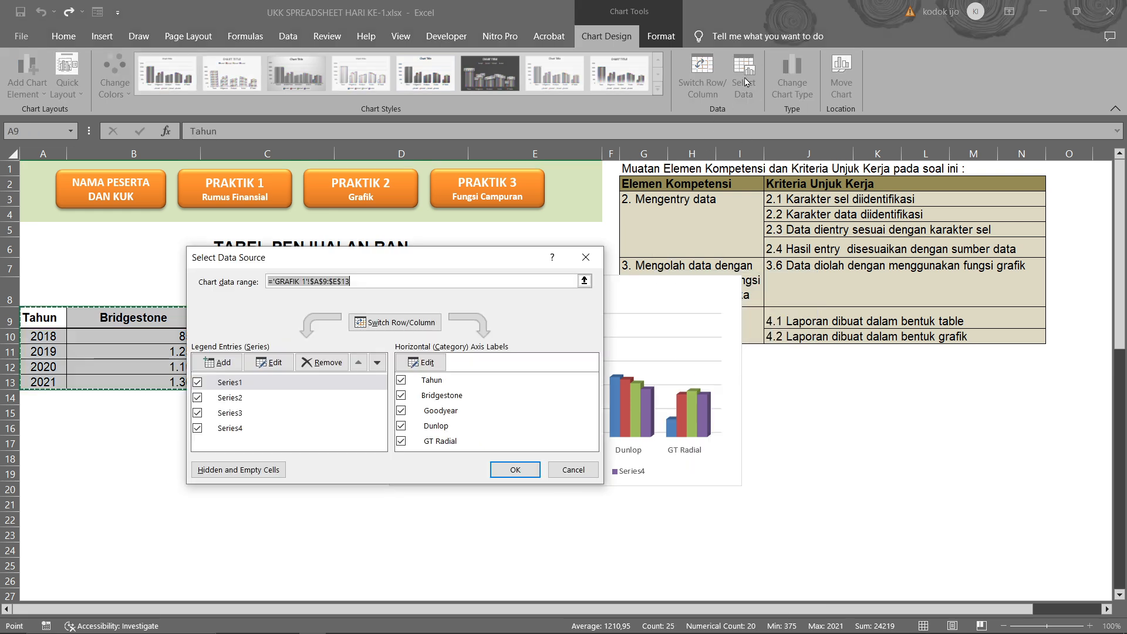
click(401, 380)
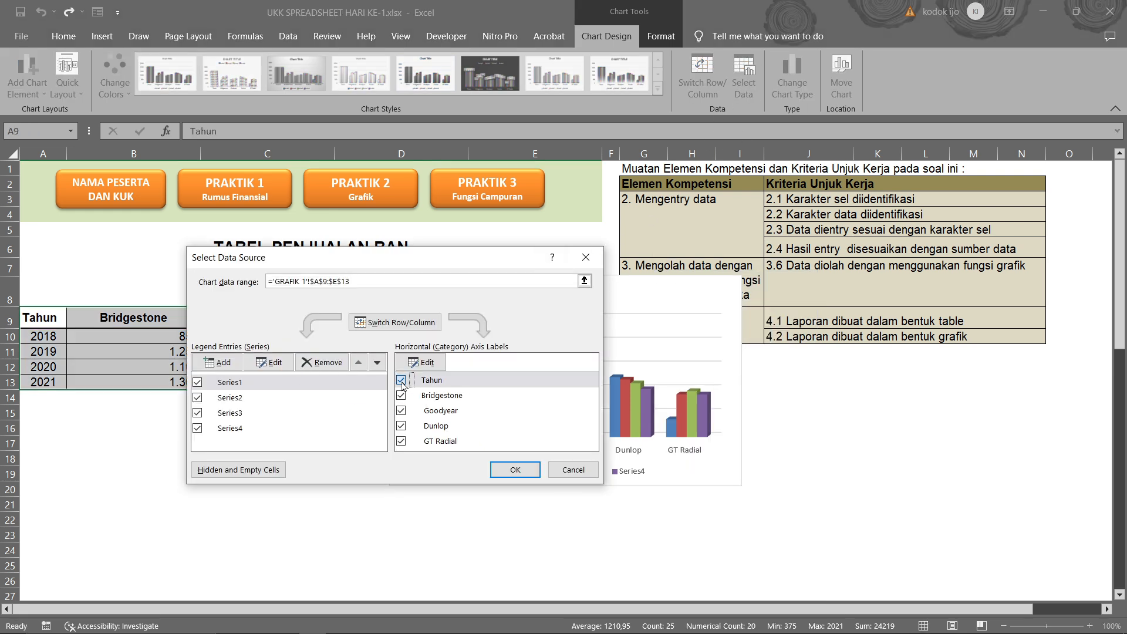
drag(429, 258, 869, 365)
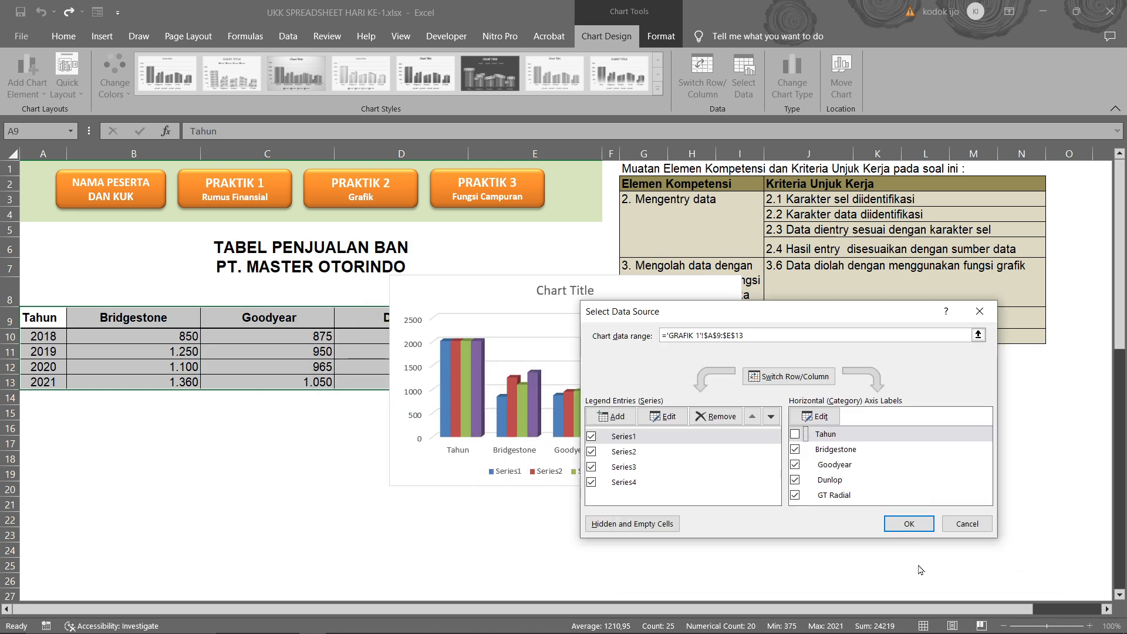
click(954, 577)
- Name the chart's Series1 and Series2 from cells A10 and A11, the years 2018 and 2019
right_click(694, 302)
click(743, 81)
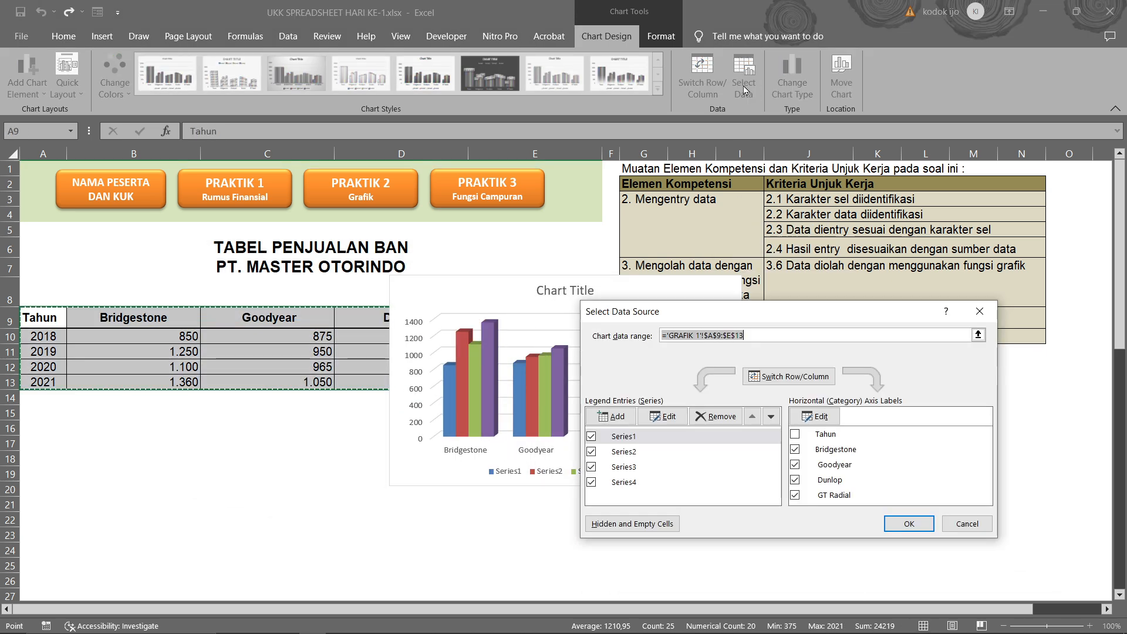
drag(792, 321, 861, 359)
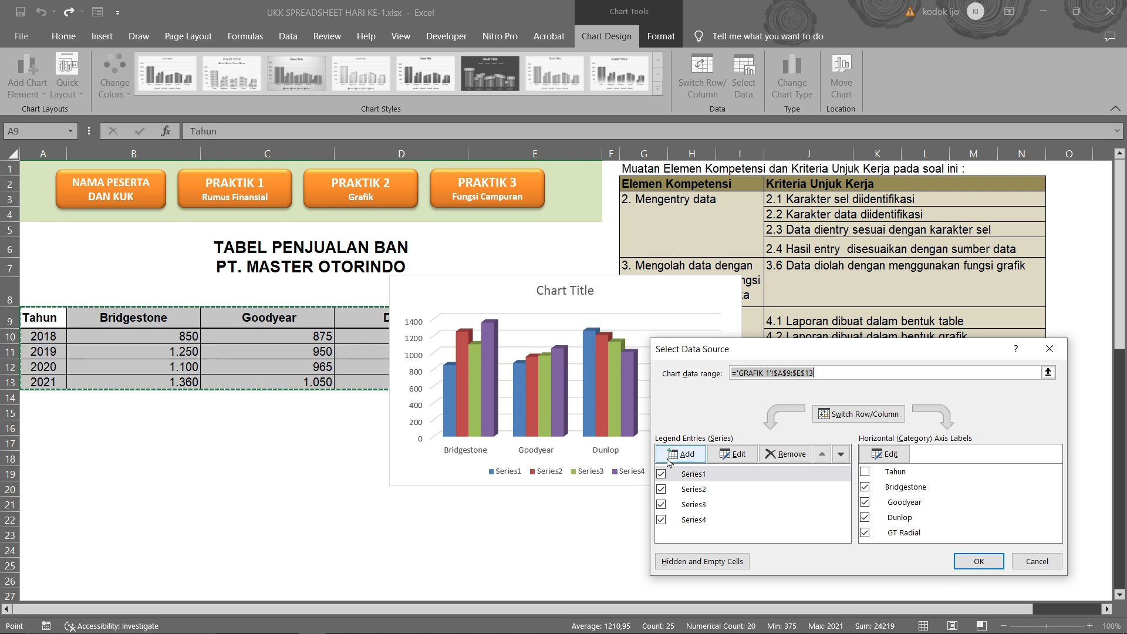
click(690, 475)
click(732, 454)
click(53, 340)
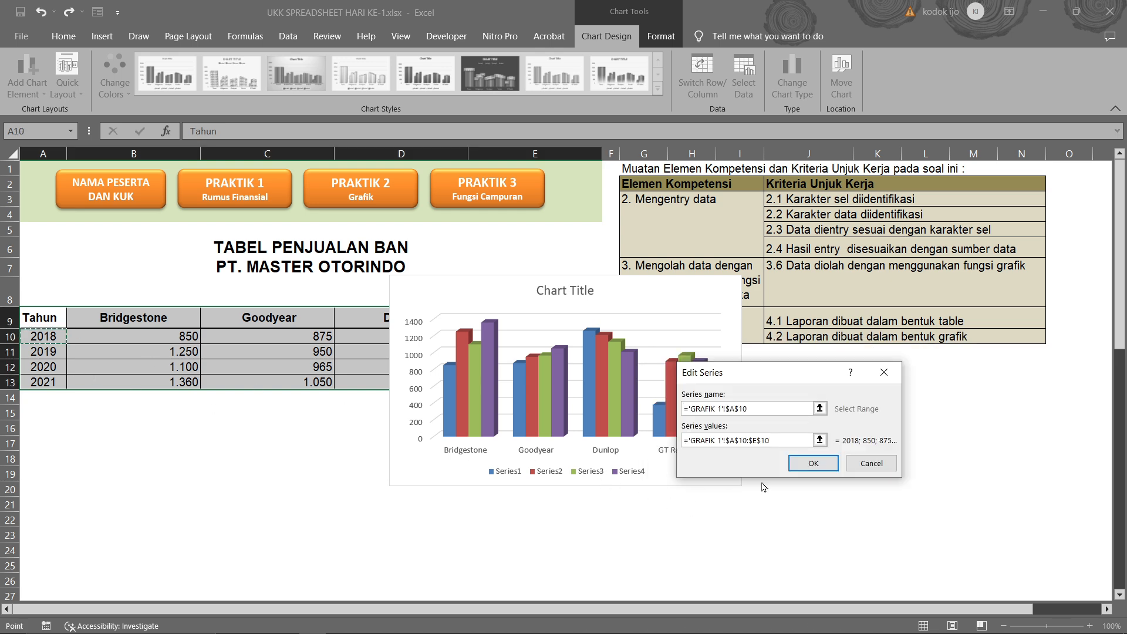
click(811, 464)
click(698, 489)
click(732, 454)
click(46, 351)
click(812, 463)
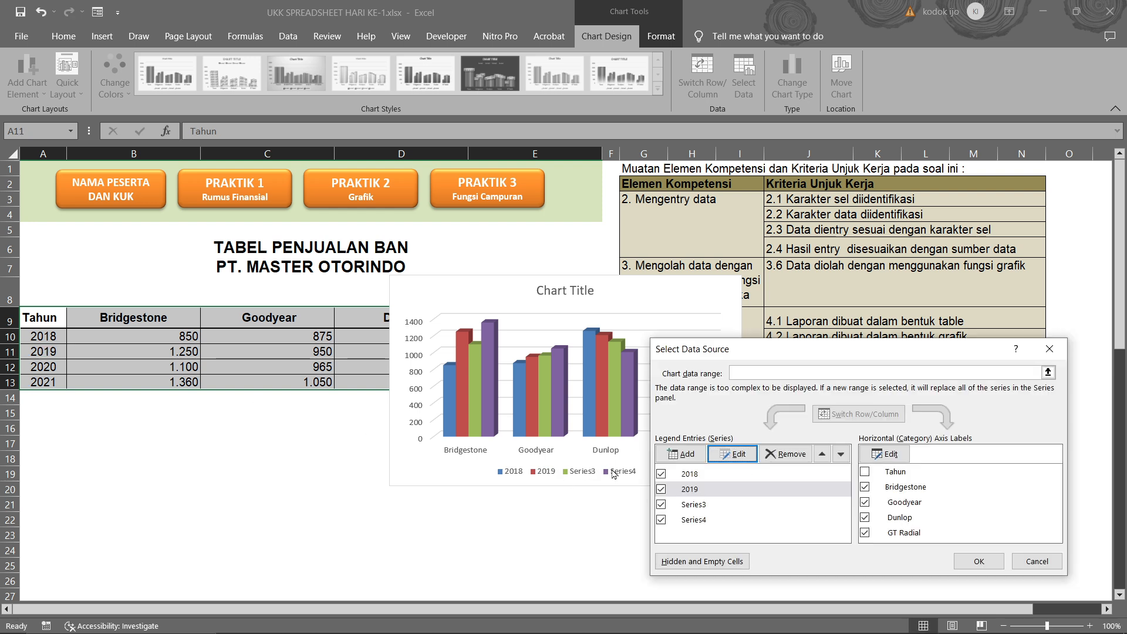
- Name Series3 and Series4 from cells A12 and A13, the years 2020 and 2021, and apply the data source changes
click(694, 505)
click(732, 454)
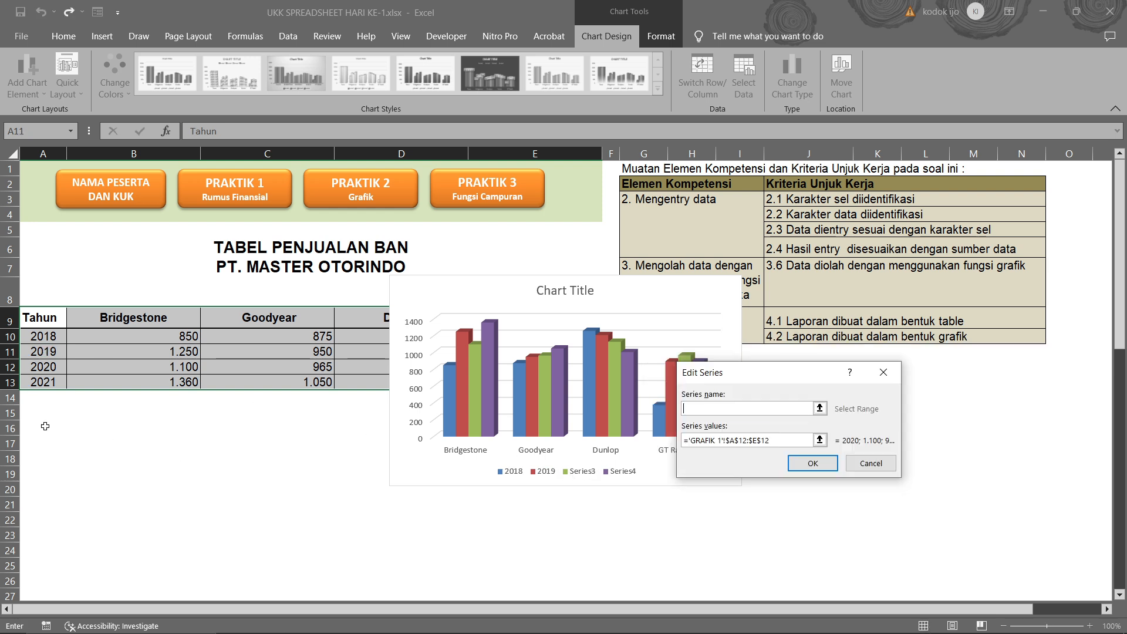
click(60, 369)
click(810, 466)
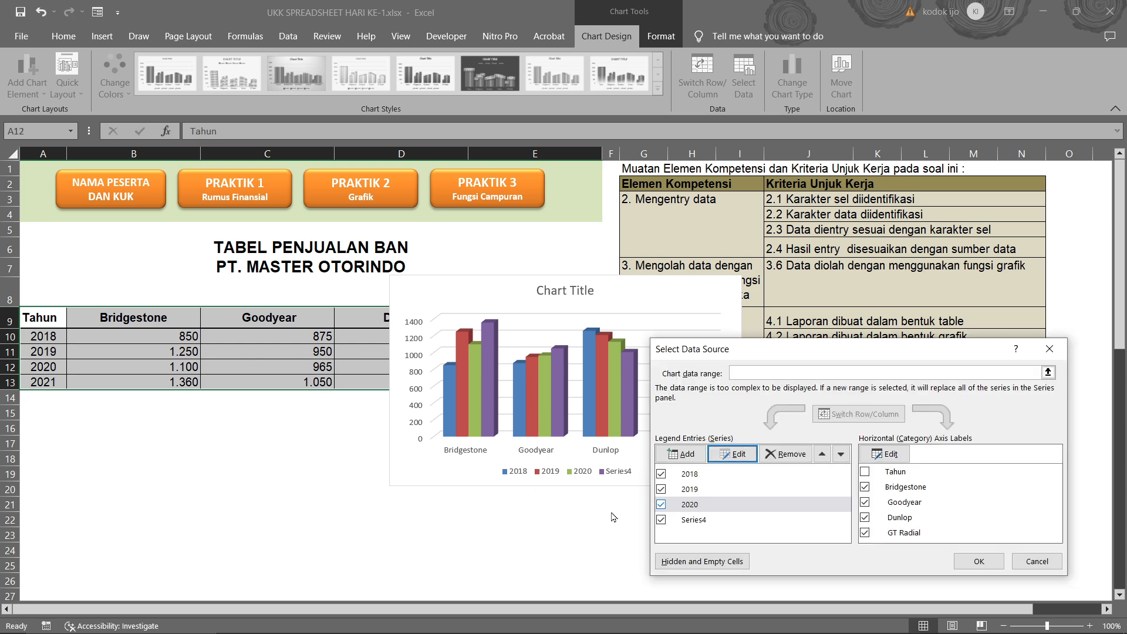
click(723, 520)
click(721, 458)
click(51, 381)
click(813, 463)
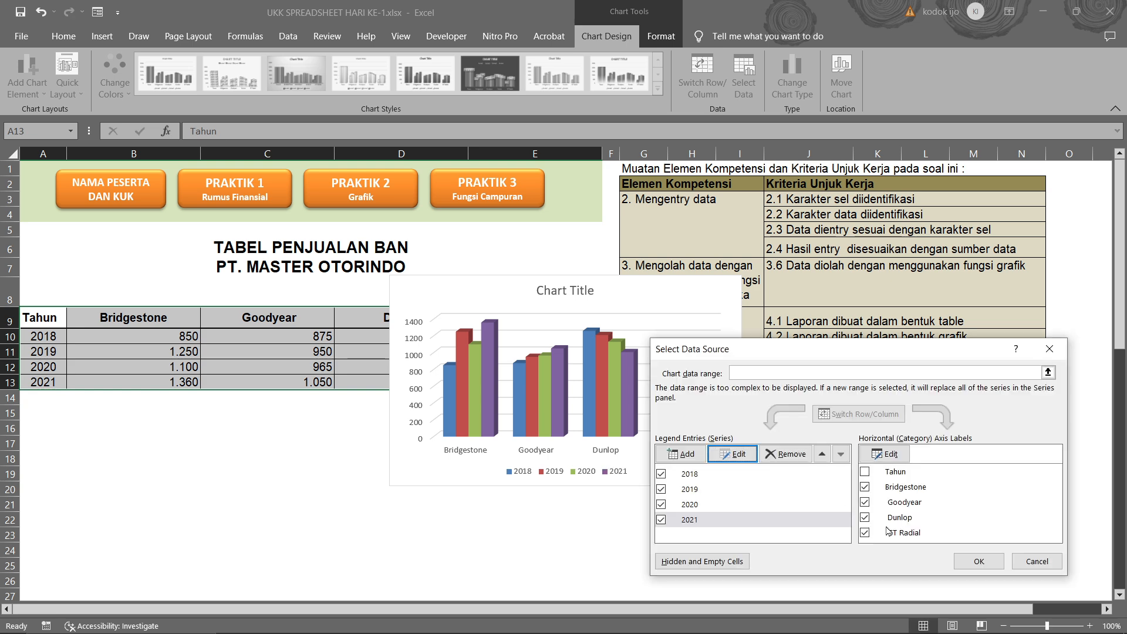
click(979, 558)
click(838, 513)
- Change the chart title to "TABEL PENJUALAN BAN PT. MASTER OTORINDO"
click(591, 298)
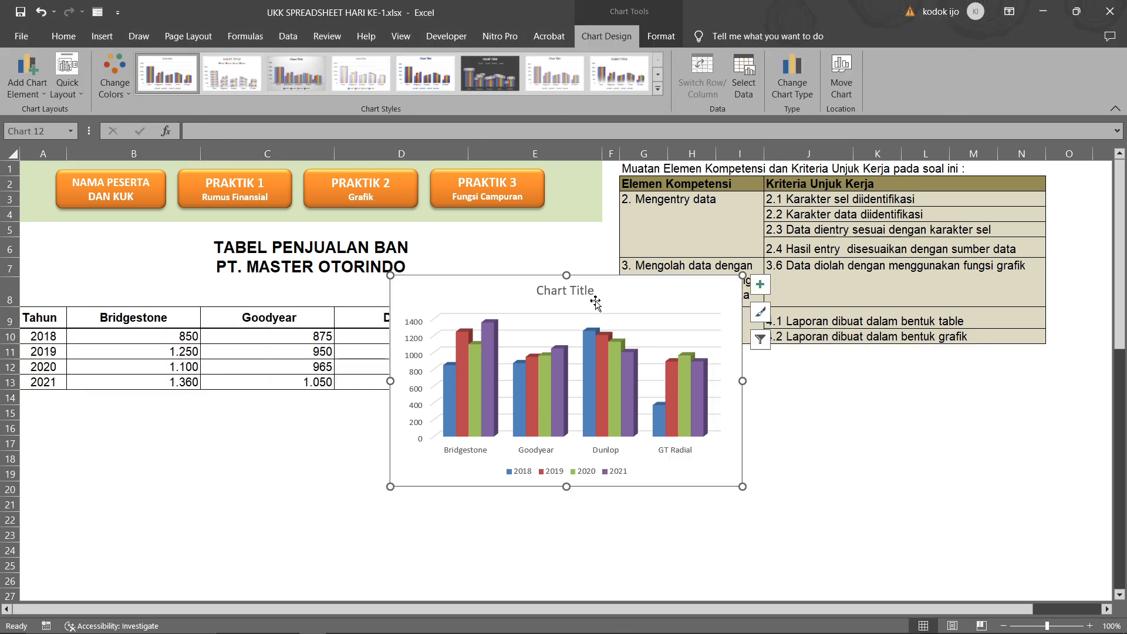
double_click(582, 293)
double_click(582, 294)
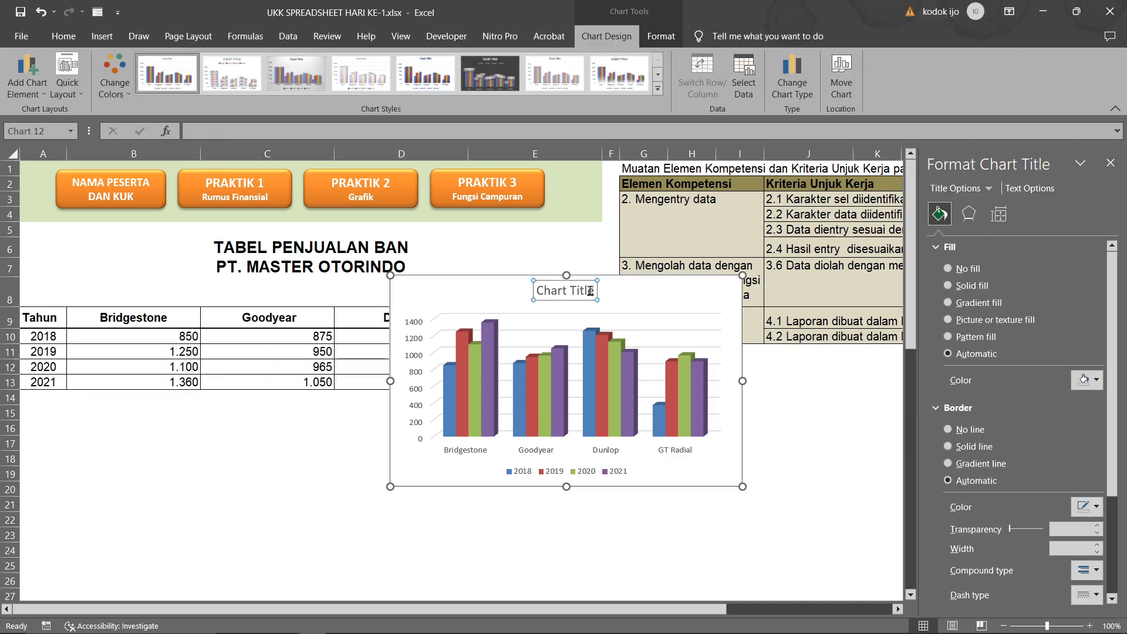
key(ctrl+a)
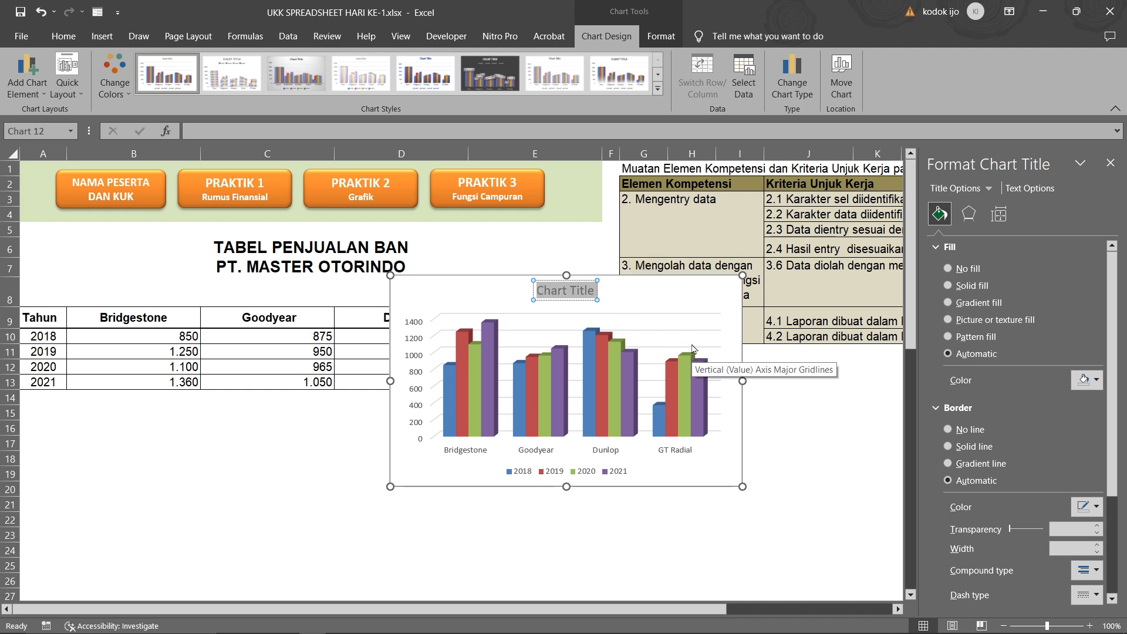
text(TABEL PENJUALAN BAN)
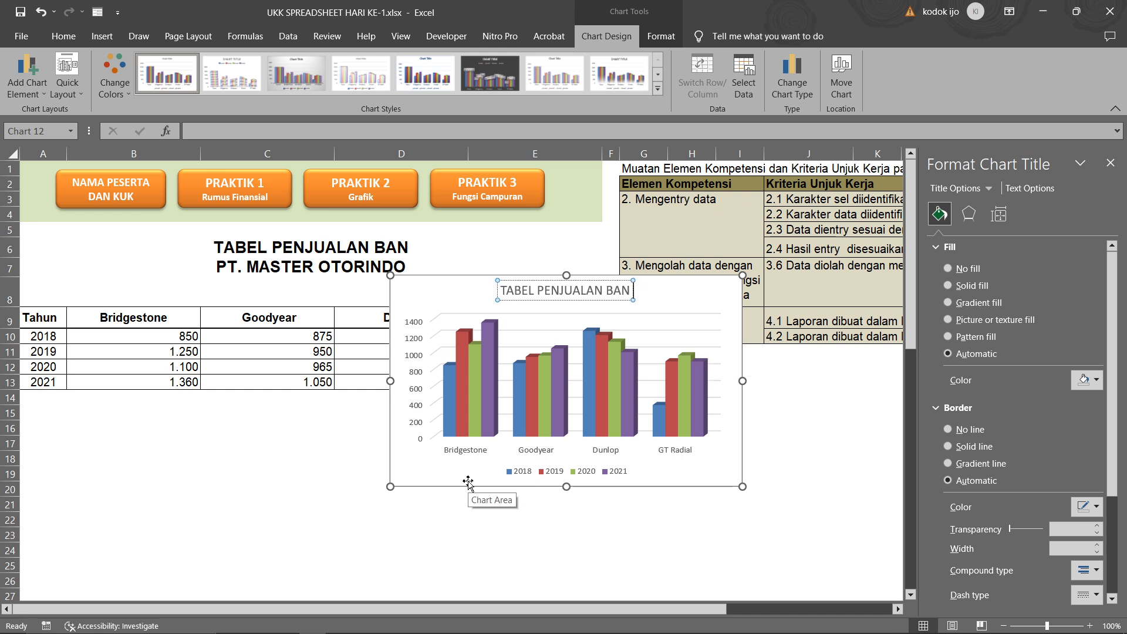
key(Return)
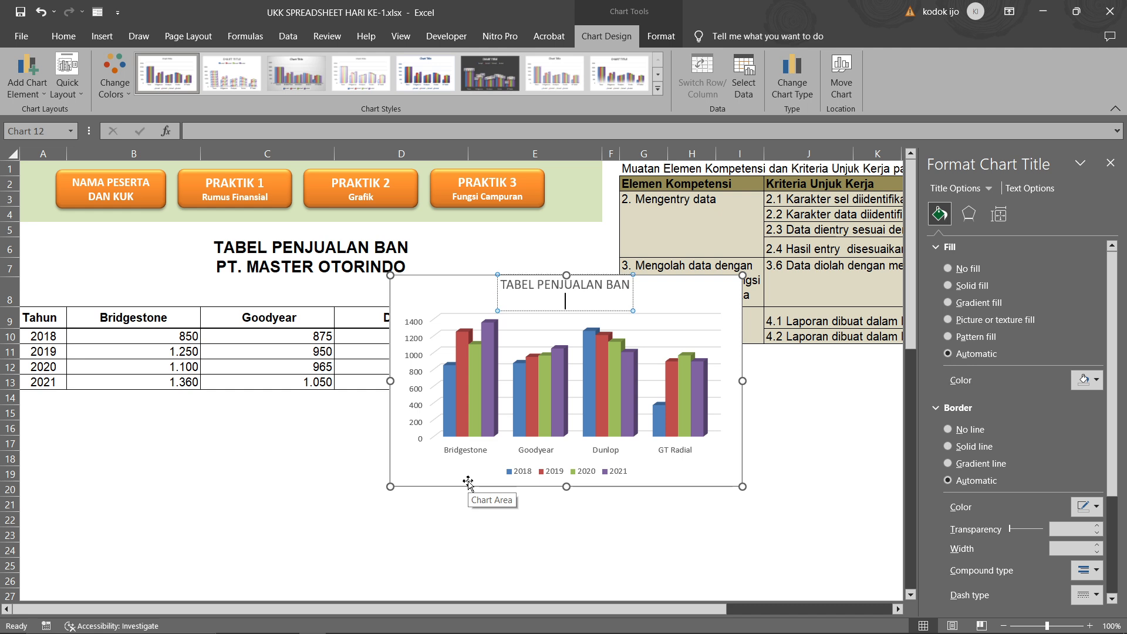
key(BackSpace)
text(PT)
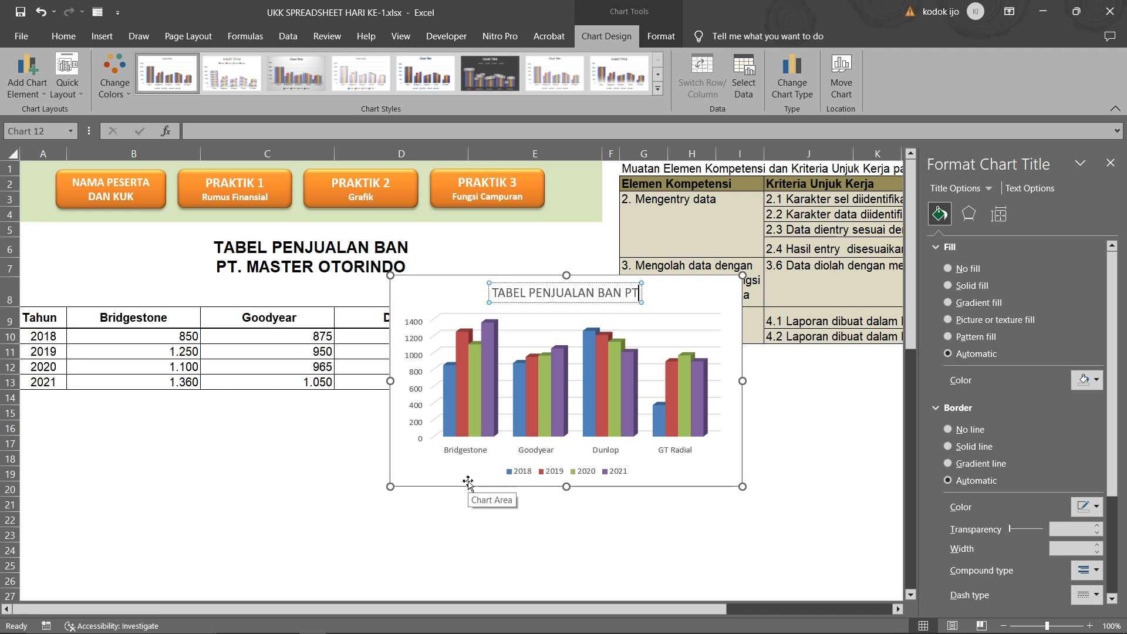
text(. MASTER)
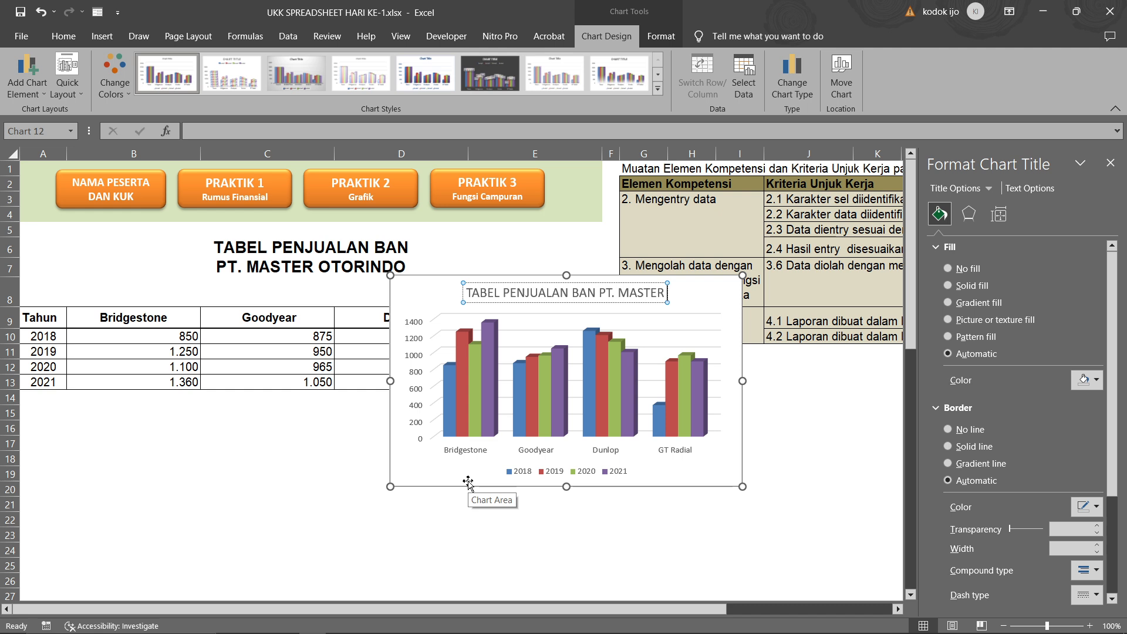
text( OTO)
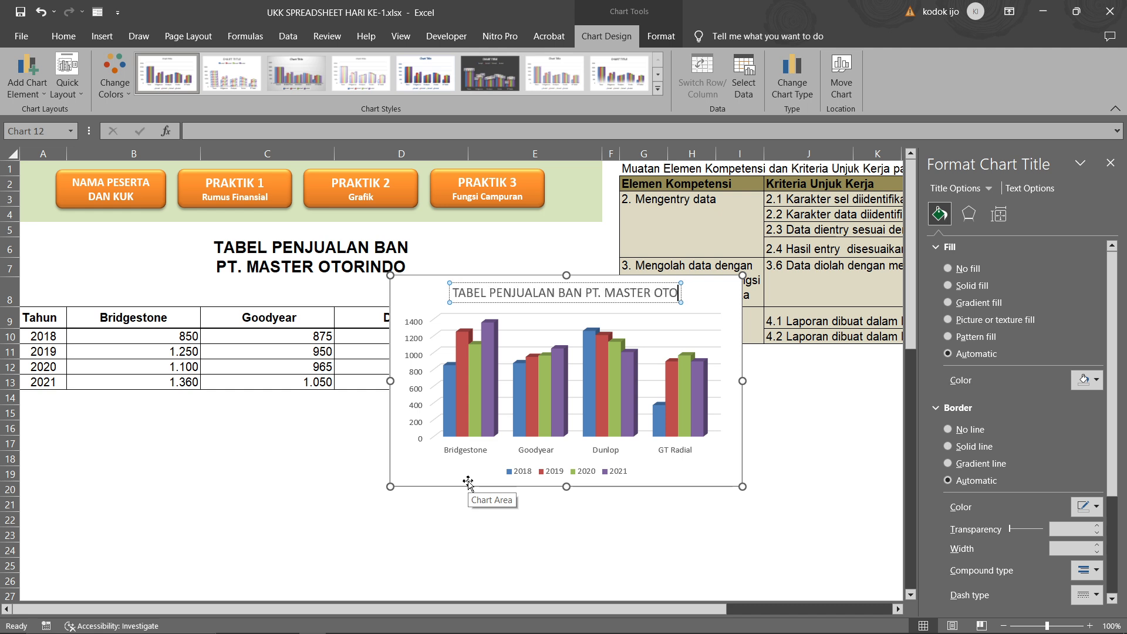
text(RINDO)
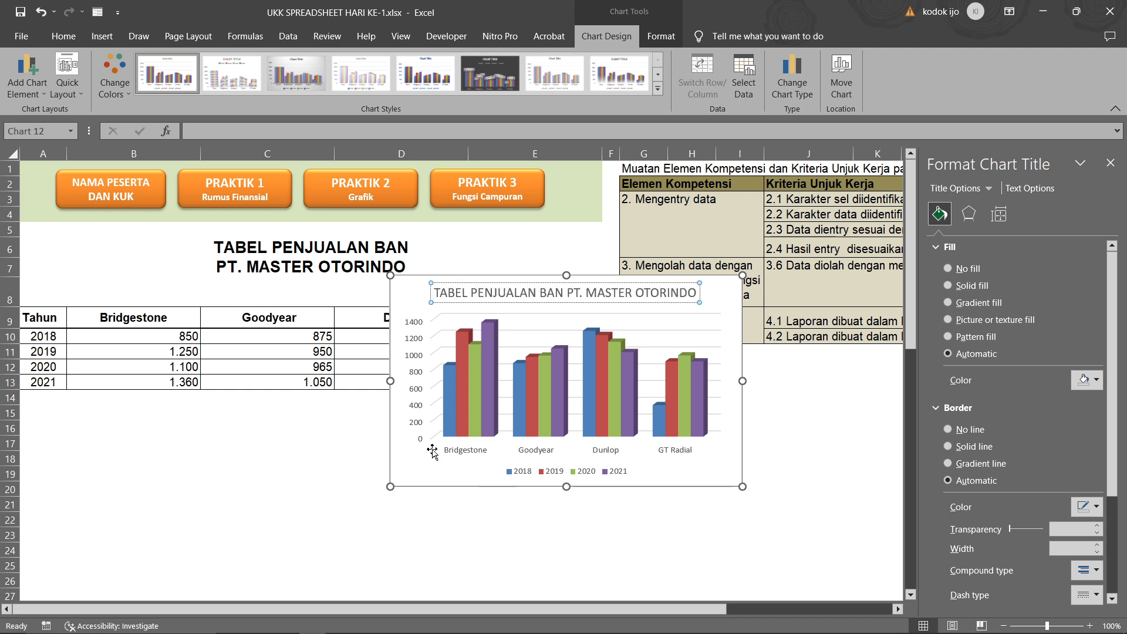
click(835, 456)
click(723, 444)
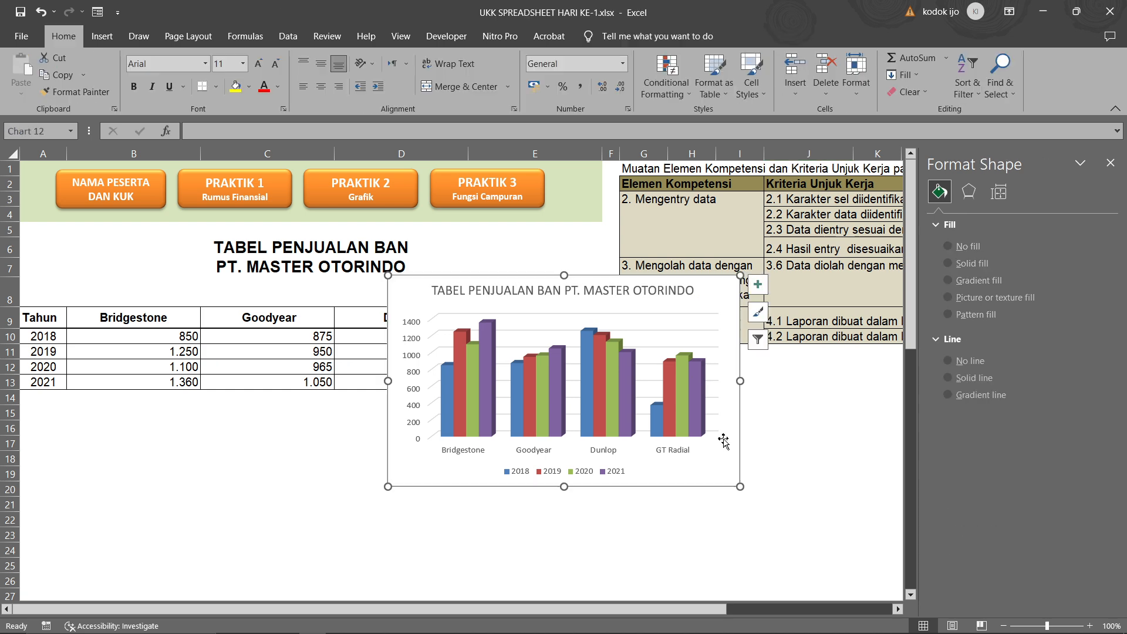
- Move the chart to start beneath the sales table's header row and enlarge it to span about columns B to E
click(694, 454)
drag(694, 454, 404, 540)
key(ctrl+z)
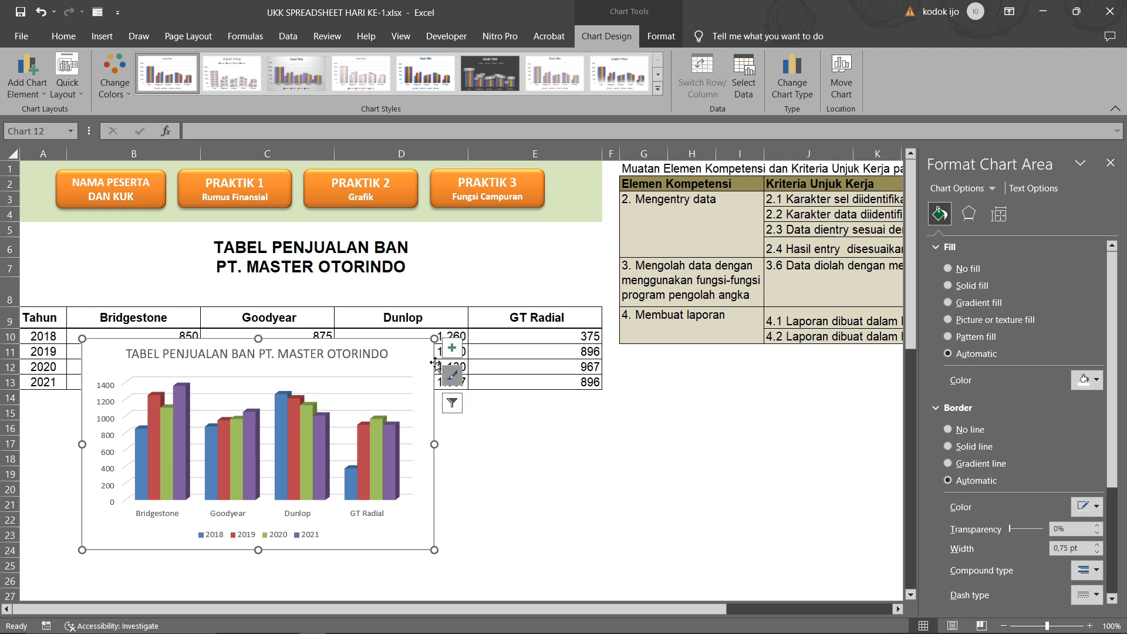
drag(434, 338, 558, 334)
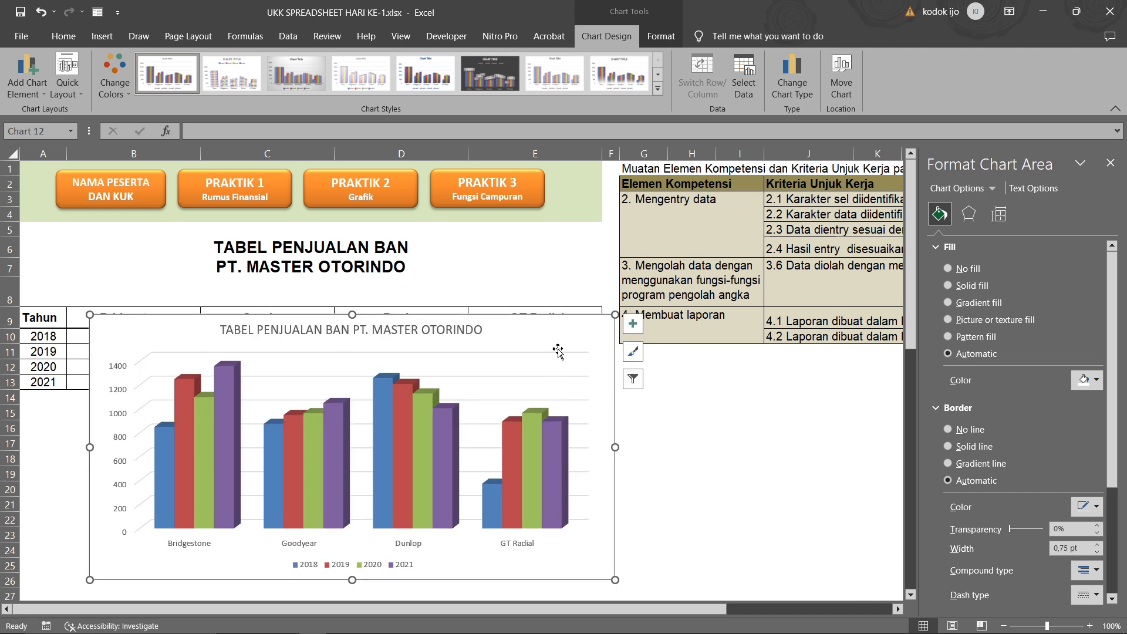
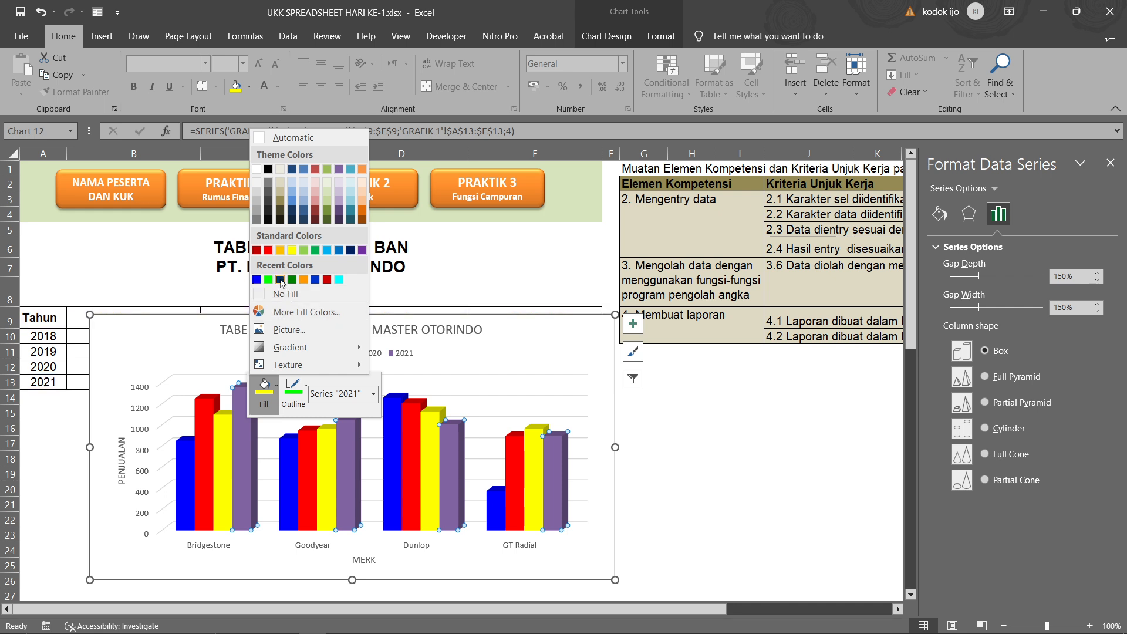
- Fill the chart's 2021 series columns with bright green from the standard colour palette
click(305, 312)
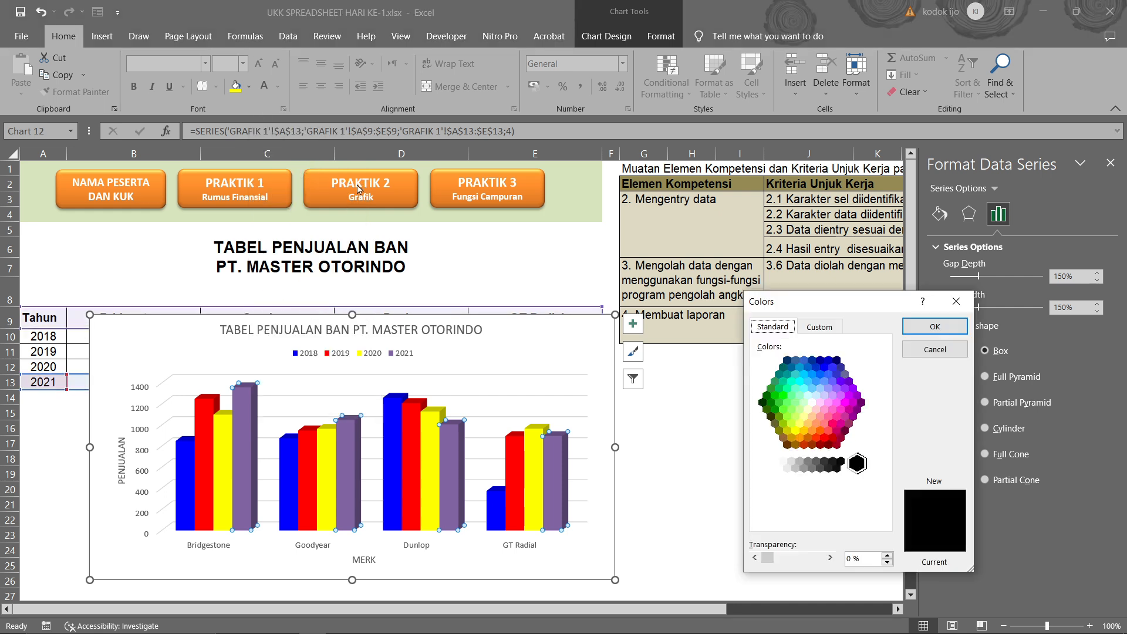
click(787, 401)
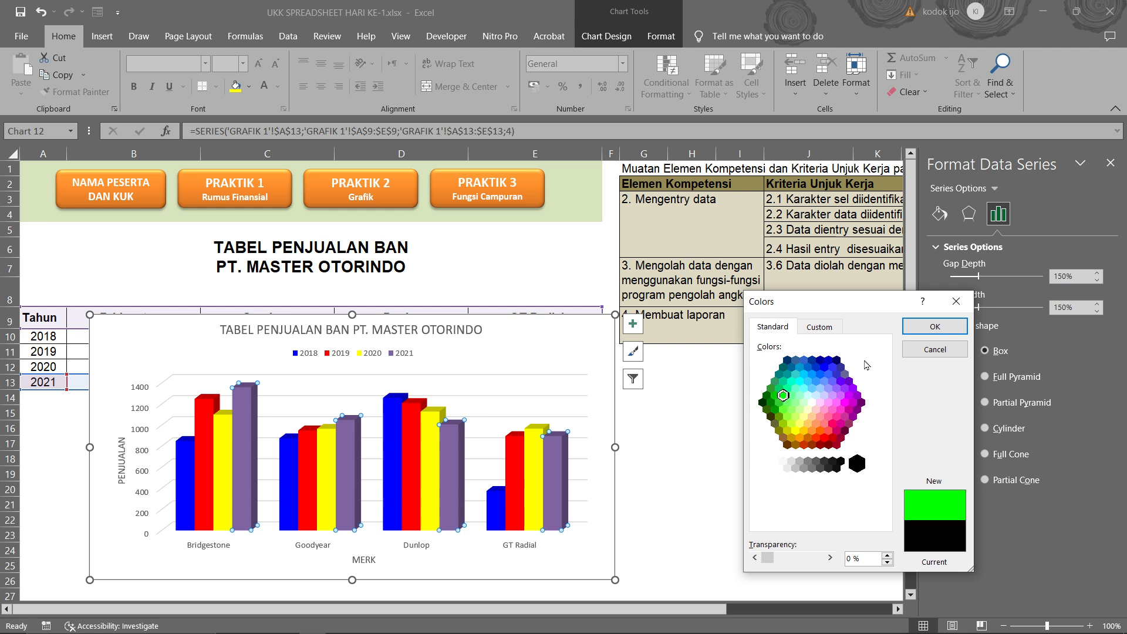
click(934, 326)
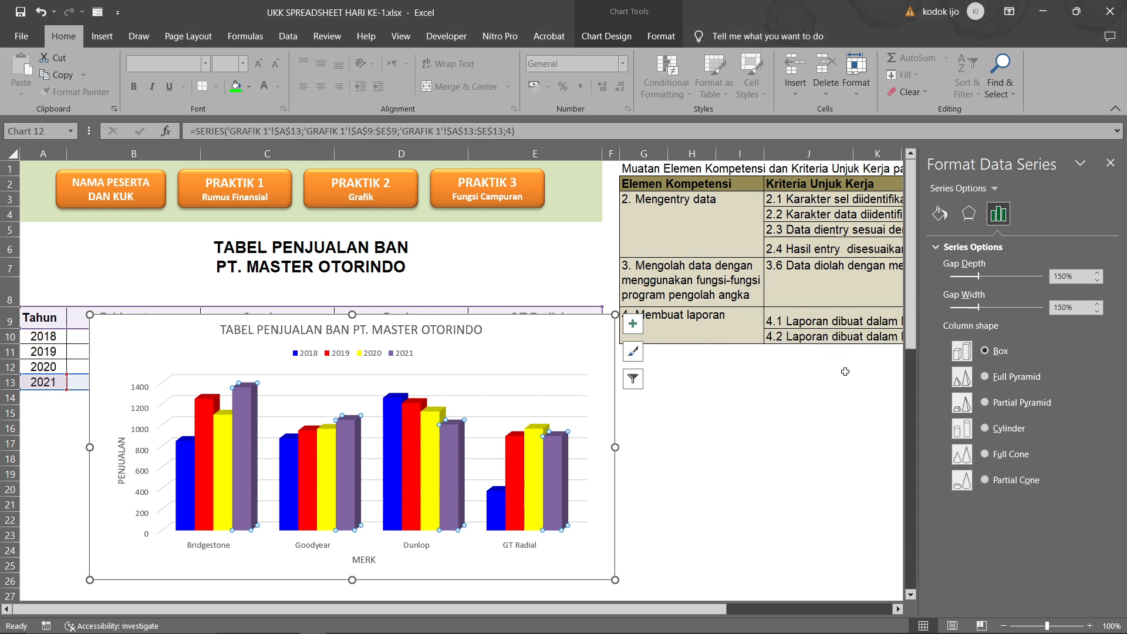
click(715, 420)
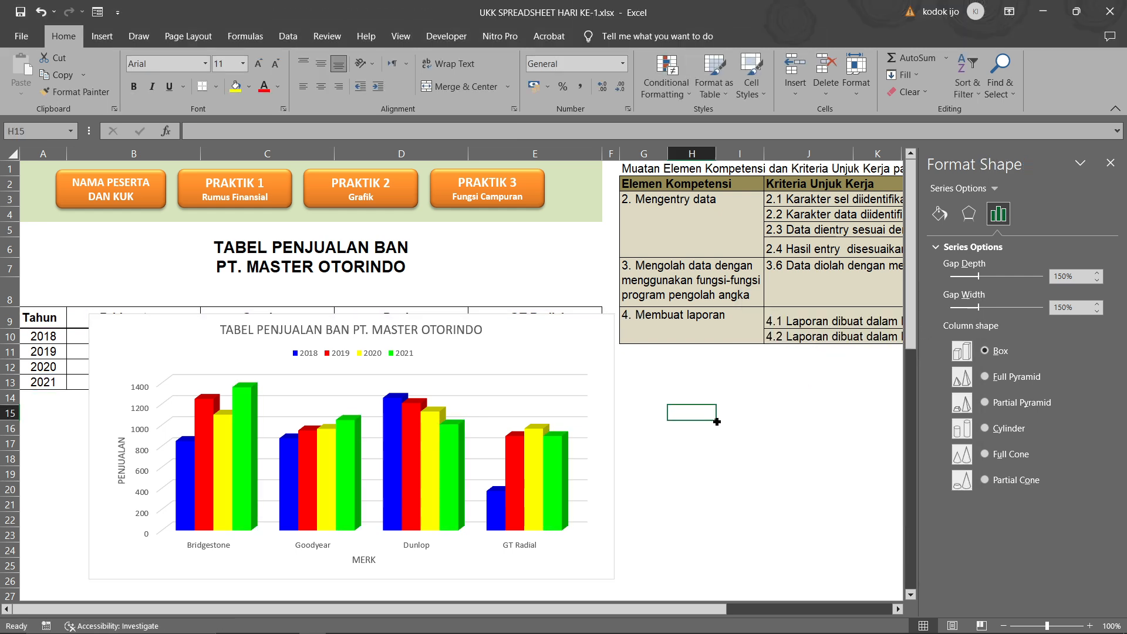
- Make the chart's vertical axis values bold at font size 11 and the PENJUALAN axis title bold
click(146, 396)
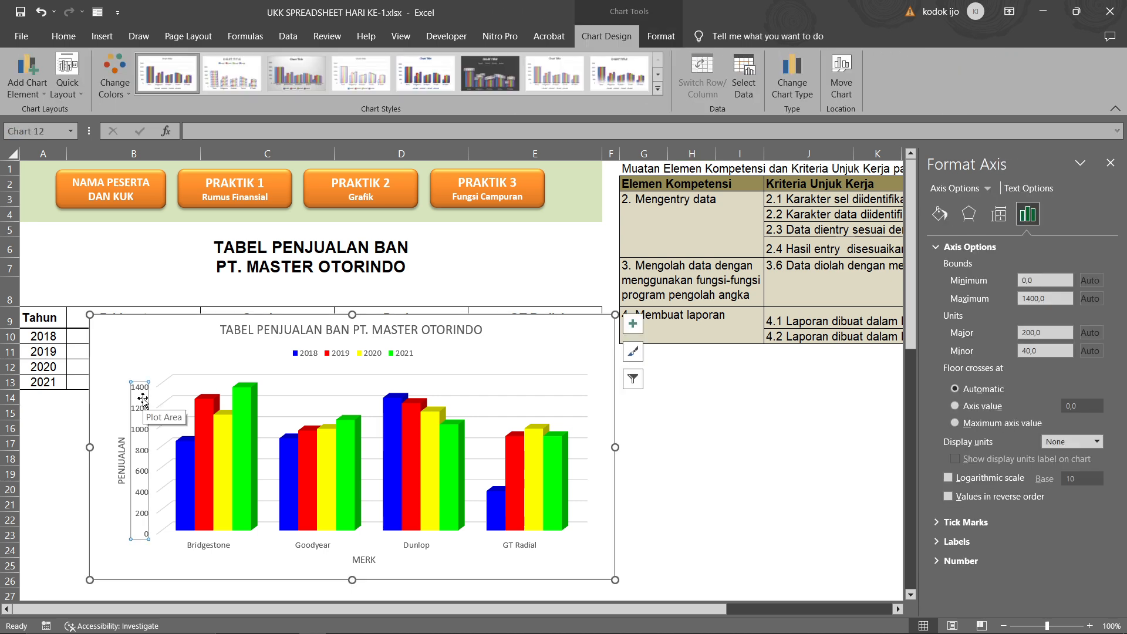
click(59, 37)
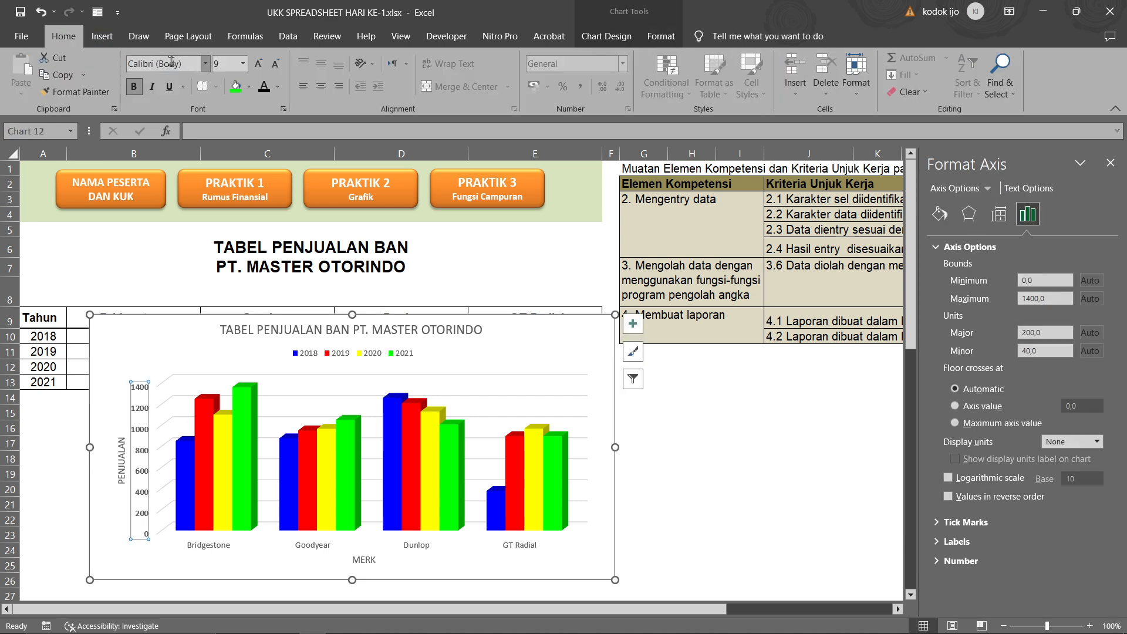
click(258, 63)
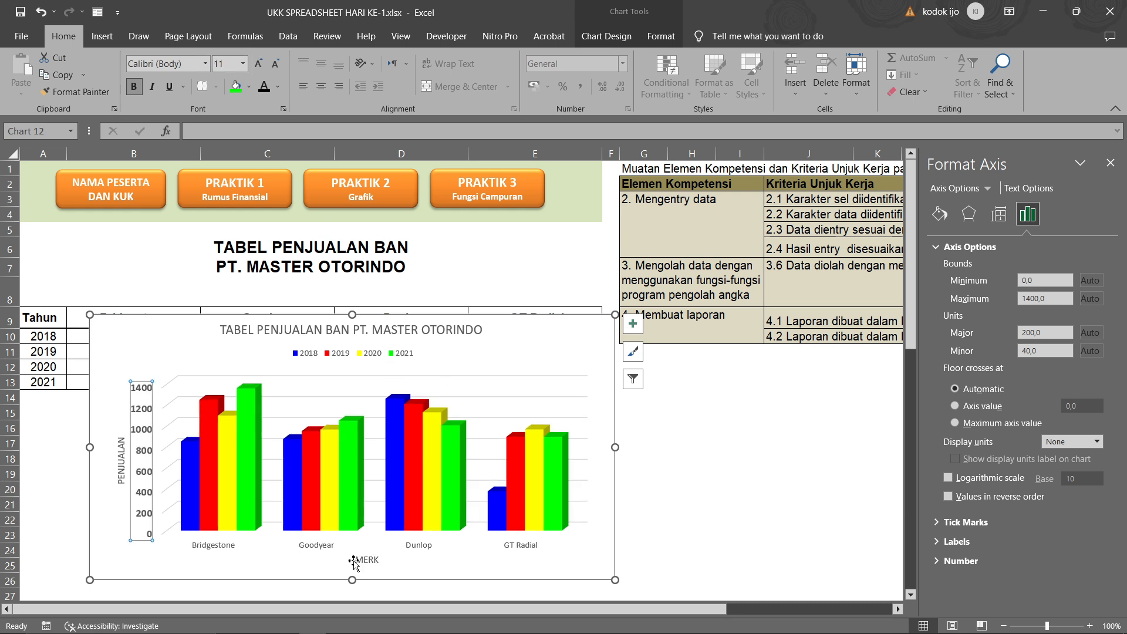
click(528, 354)
click(699, 444)
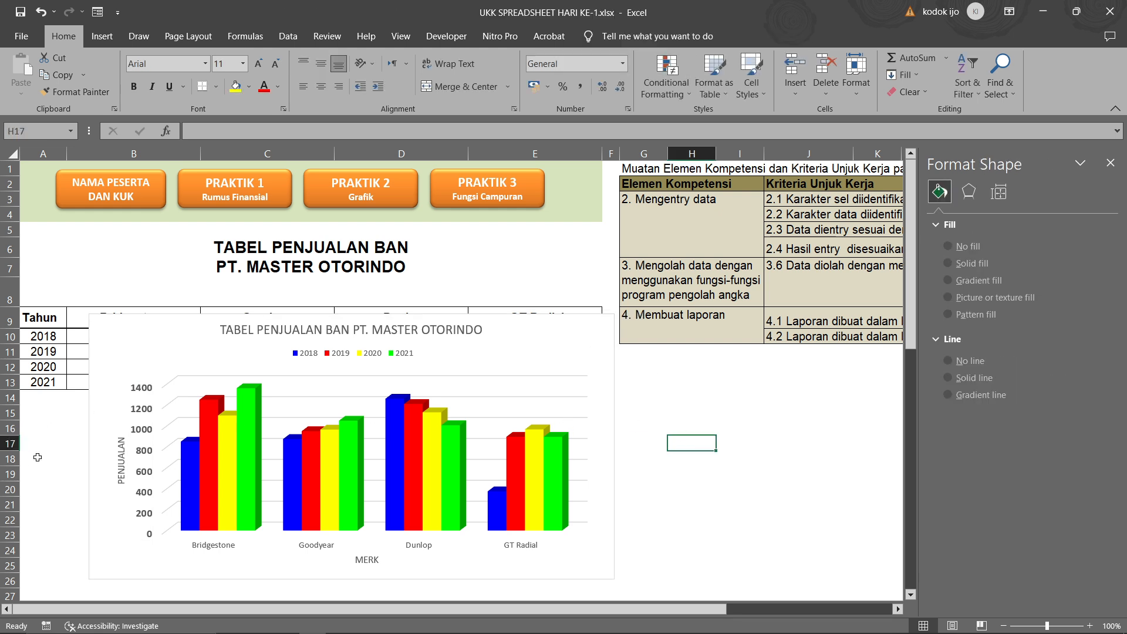
click(122, 459)
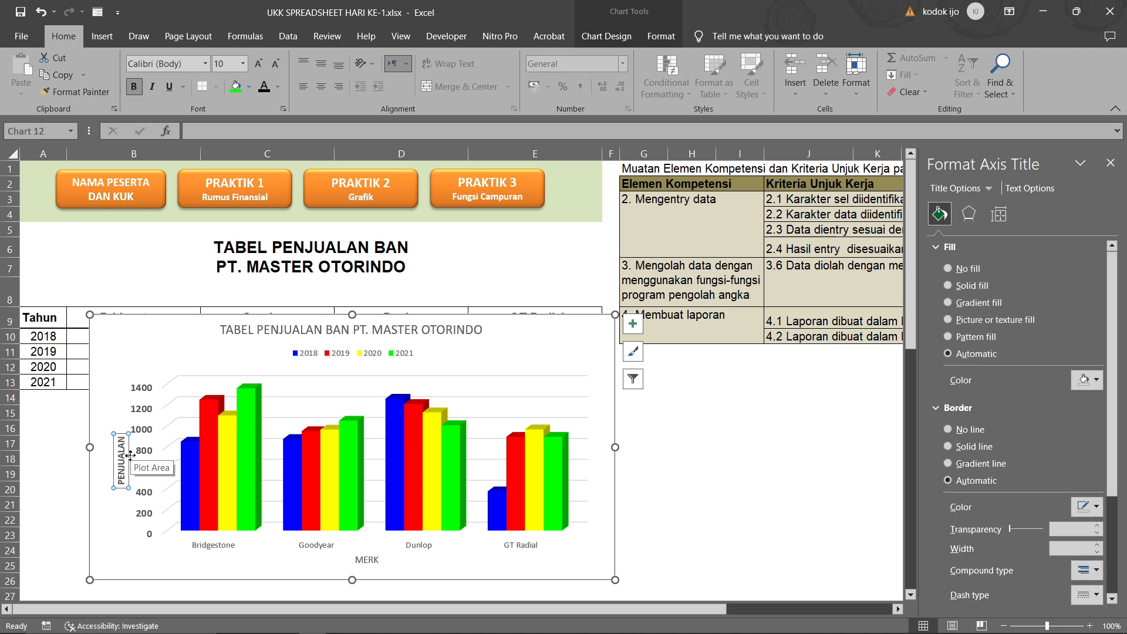
click(696, 446)
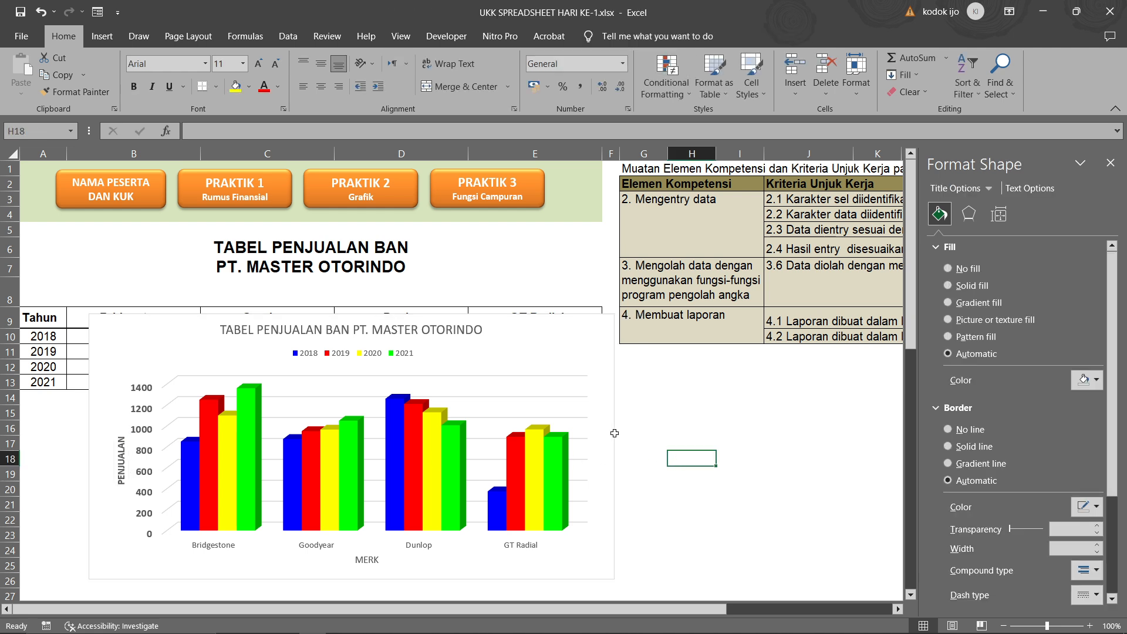
- Fill the tyre sales chart's background with black
click(571, 356)
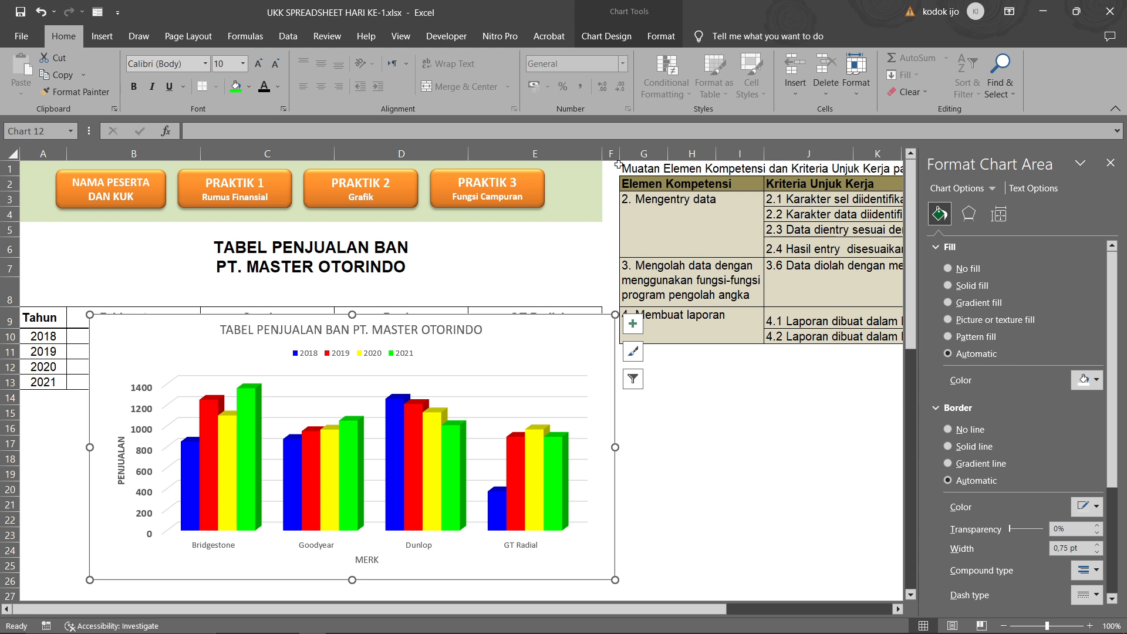
click(253, 87)
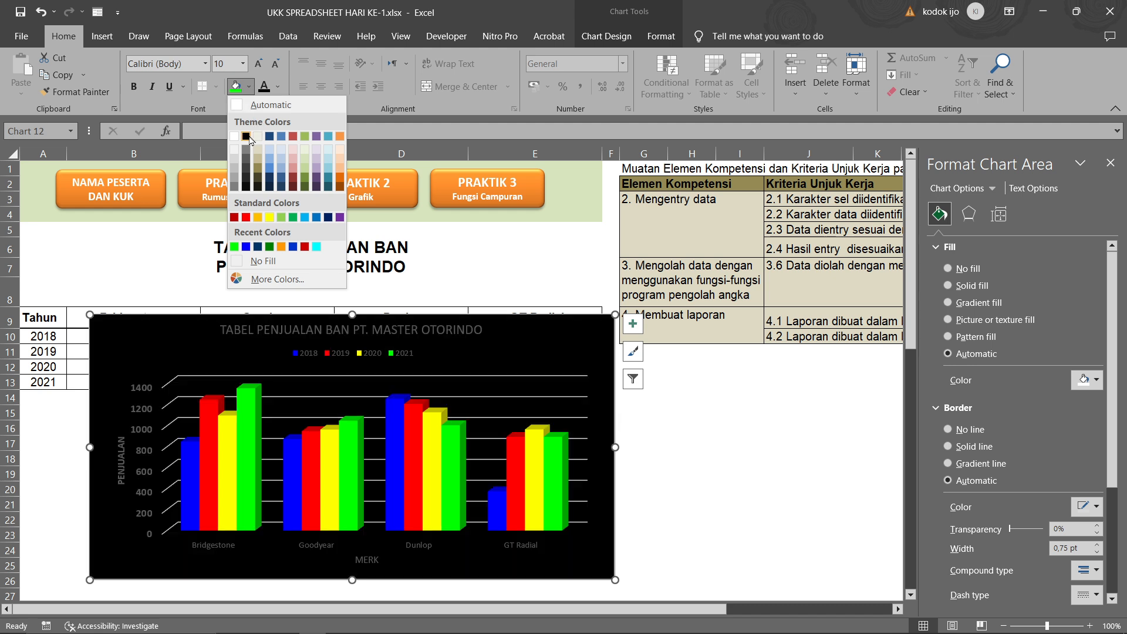
click(247, 137)
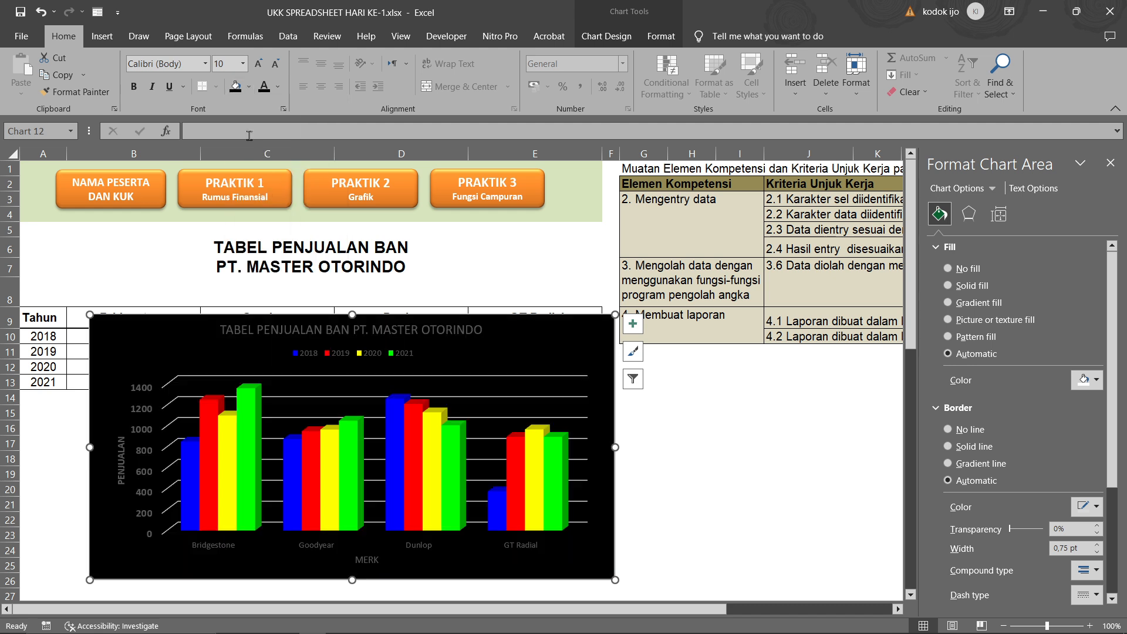
click(729, 432)
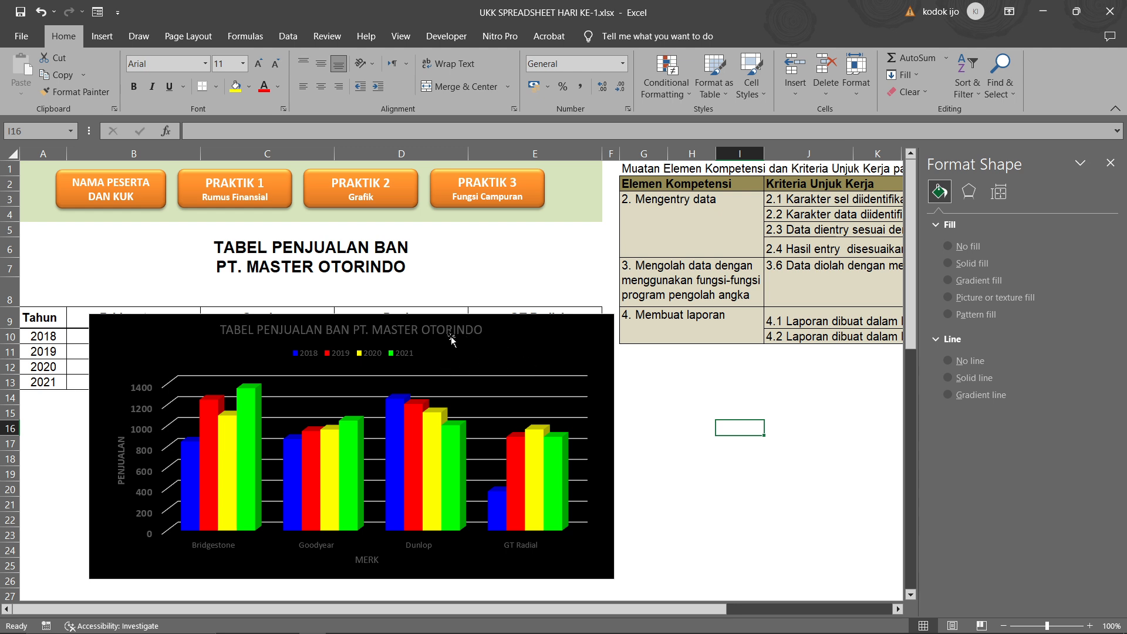
- Change the font colour of all text in the chart to white
click(569, 352)
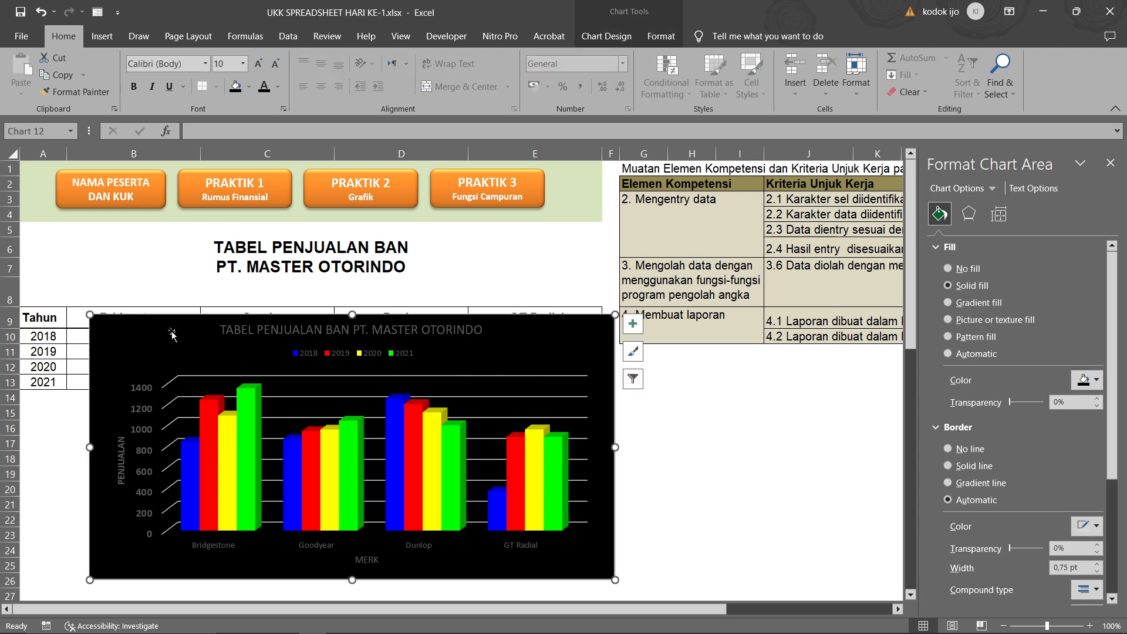
click(278, 87)
click(262, 136)
click(745, 455)
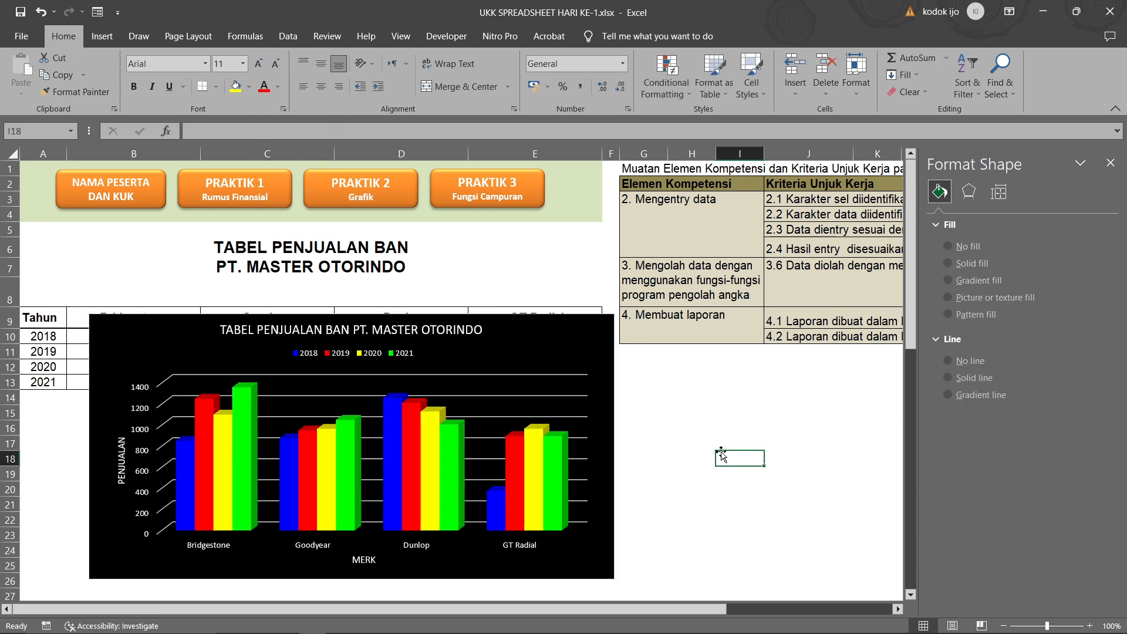
- Add primary major vertical gridlines to the chart and close its formatting pane
click(500, 342)
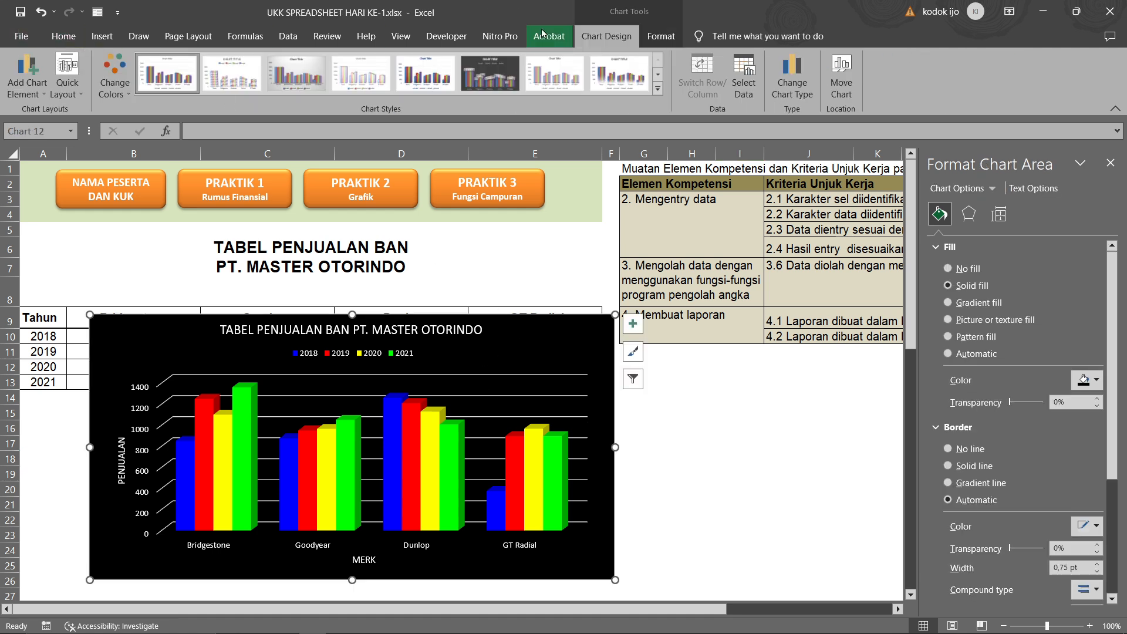
click(27, 73)
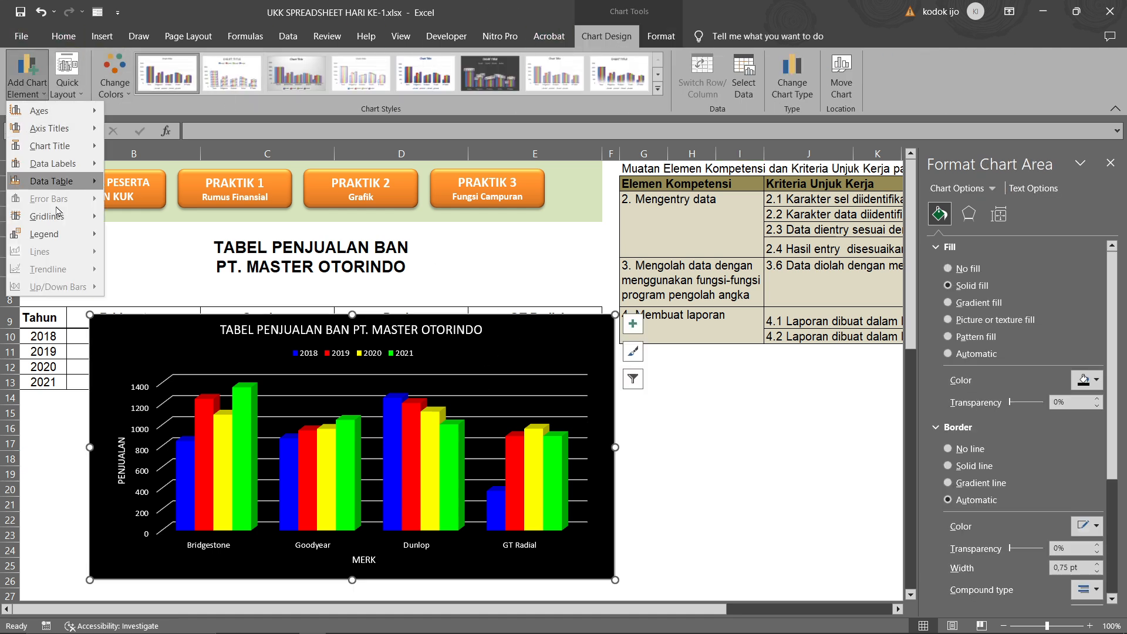
mouse_move(57, 215)
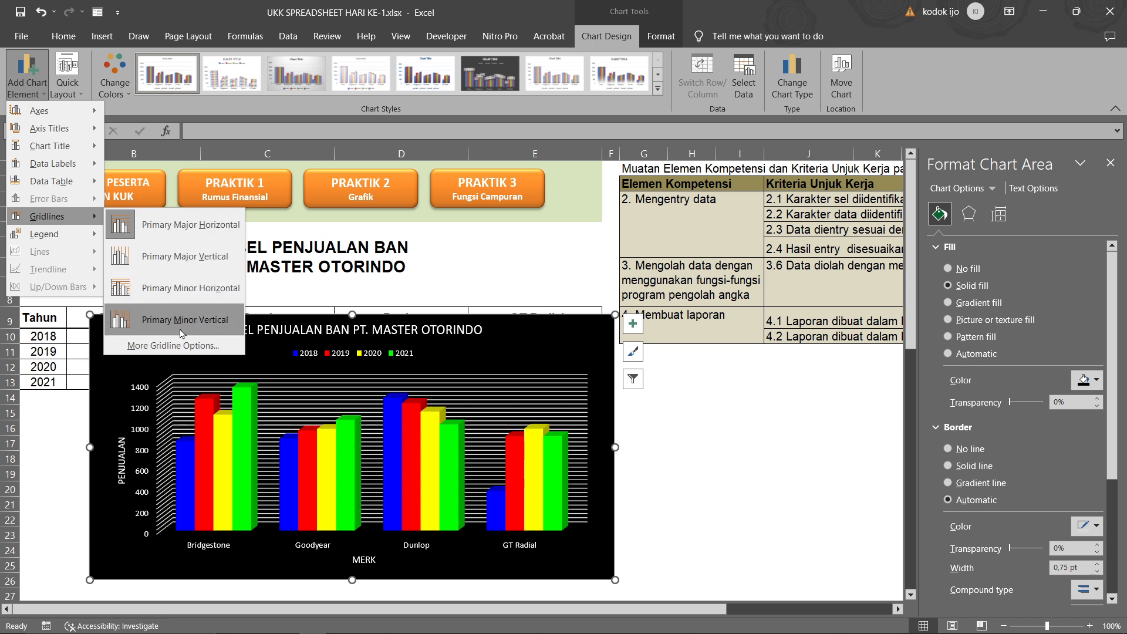
click(187, 257)
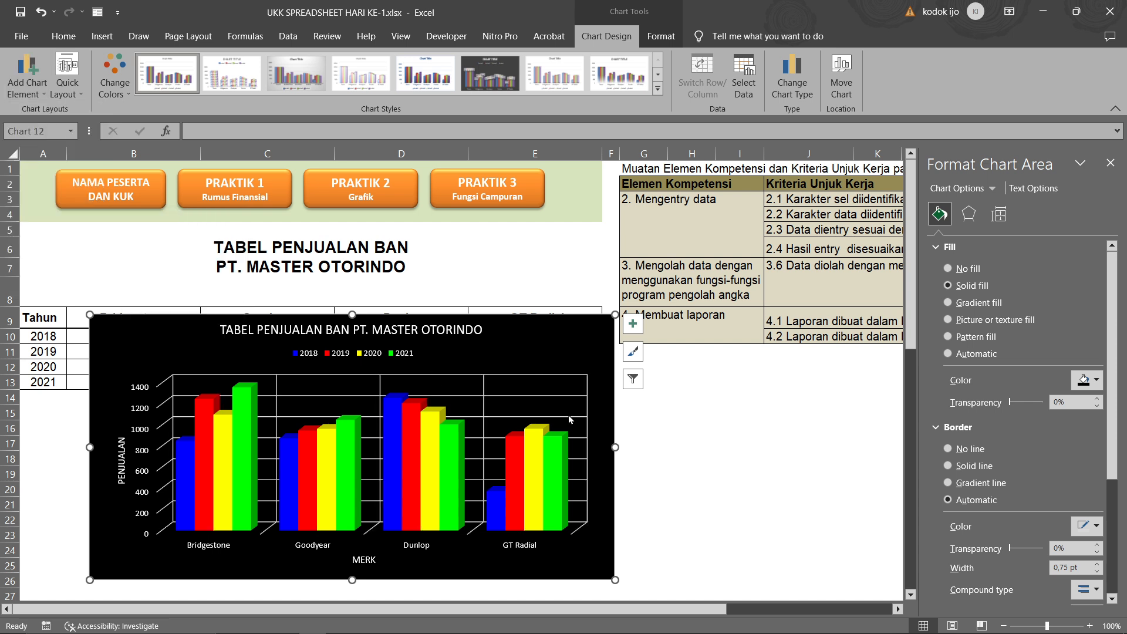
key(Escape)
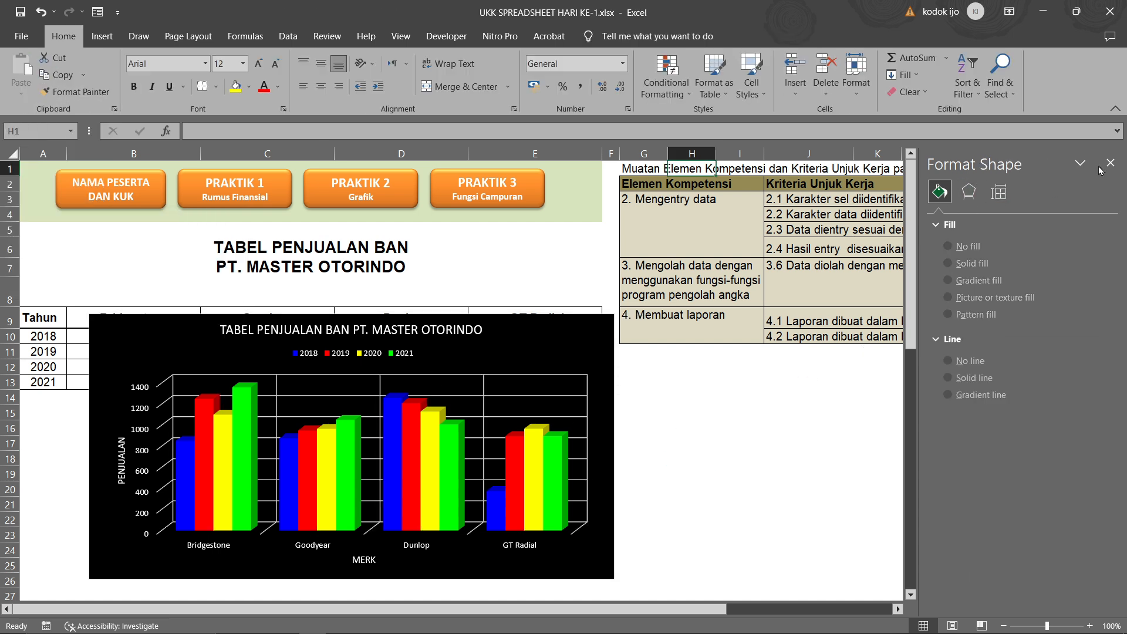
click(1110, 162)
click(552, 341)
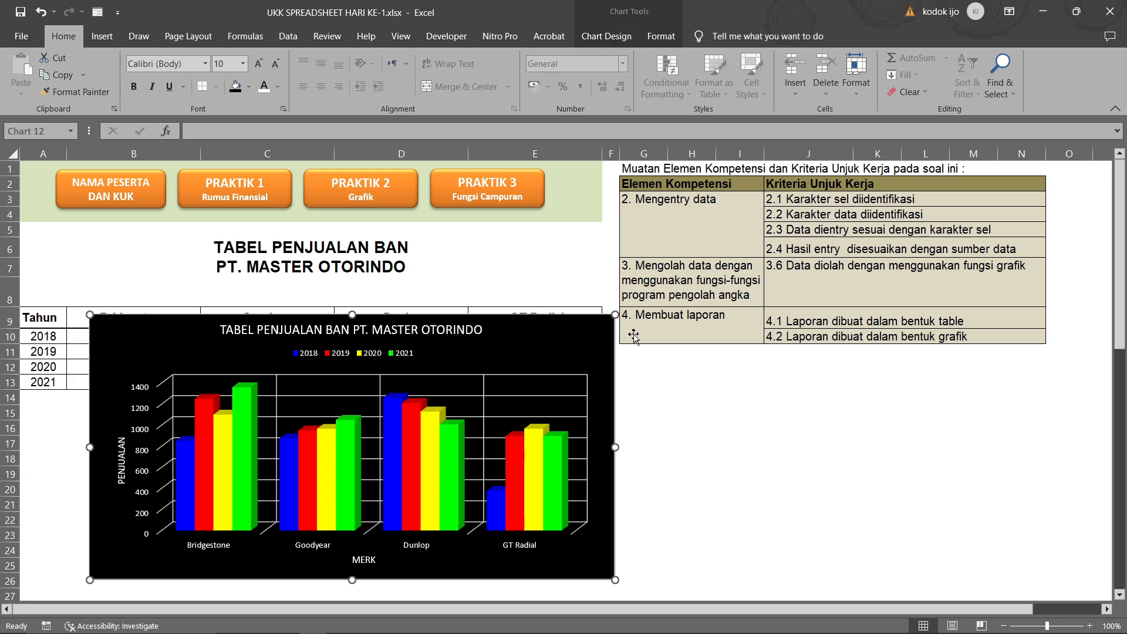
double_click(572, 336)
click(1110, 162)
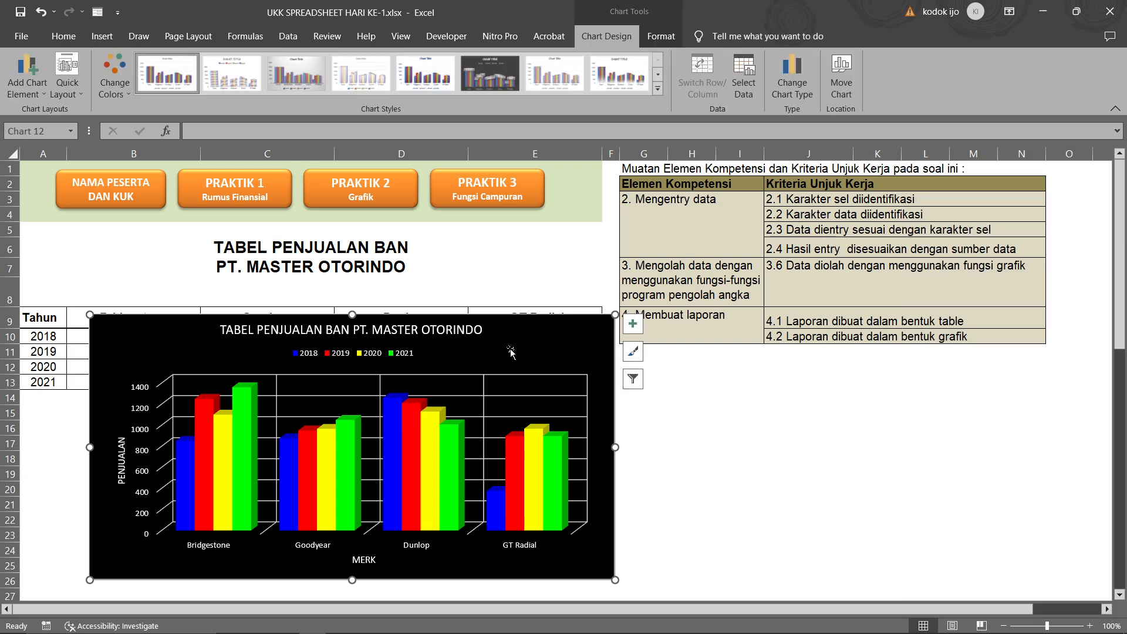
drag(524, 350, 1095, 594)
key(ctrl+z)
drag(484, 336, 819, 597)
key(ctrl+z)
scroll(737, 453, down, 5)
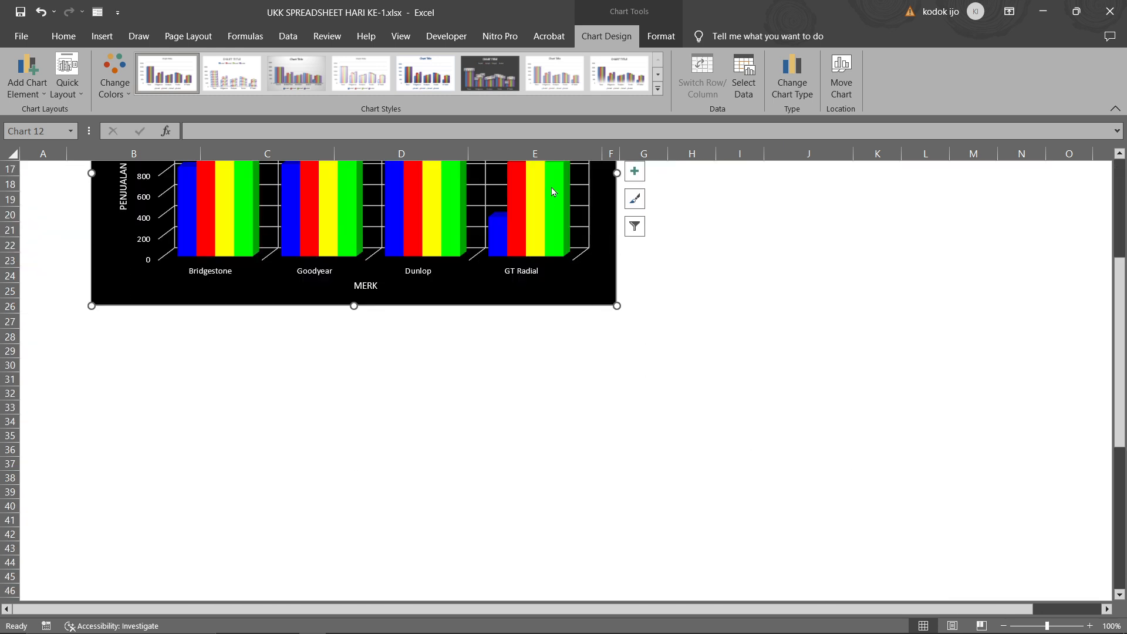
drag(579, 284, 691, 615)
key(ctrl+z)
scroll(790, 457, up, 5)
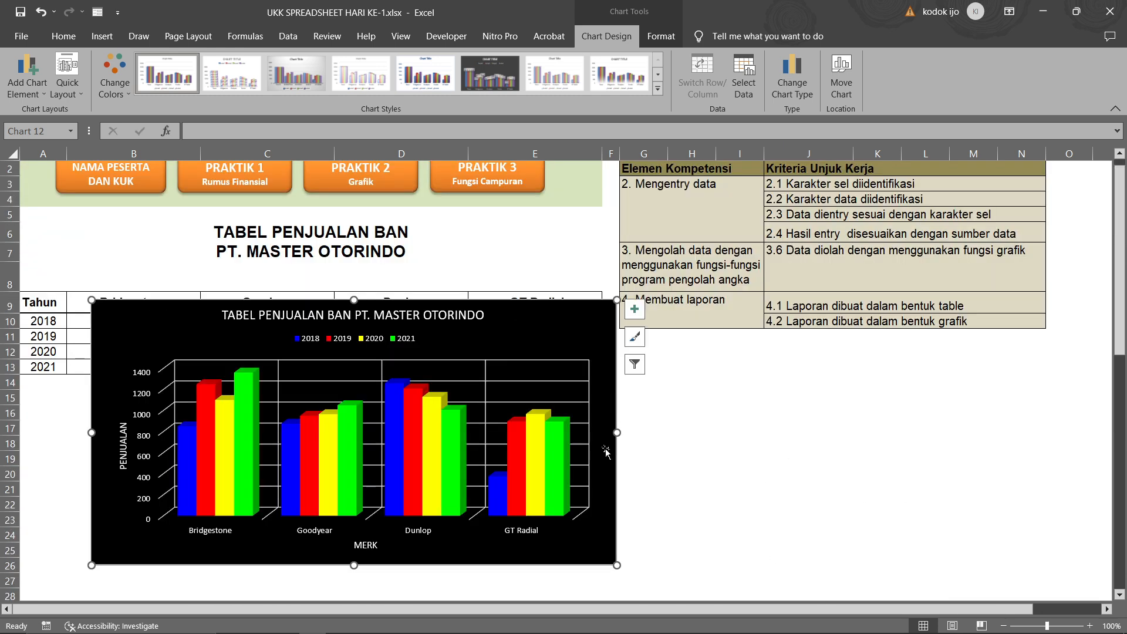
drag(582, 549, 583, 591)
key(ctrl+z)
- Move the column chart far down the sheet, below row 27, clear of the tyre sales table
scroll(743, 476, down, 4)
drag(572, 352, 578, 437)
scroll(734, 400, down, 3)
drag(587, 280, 613, 383)
scroll(752, 378, up, 7)
click(749, 369)
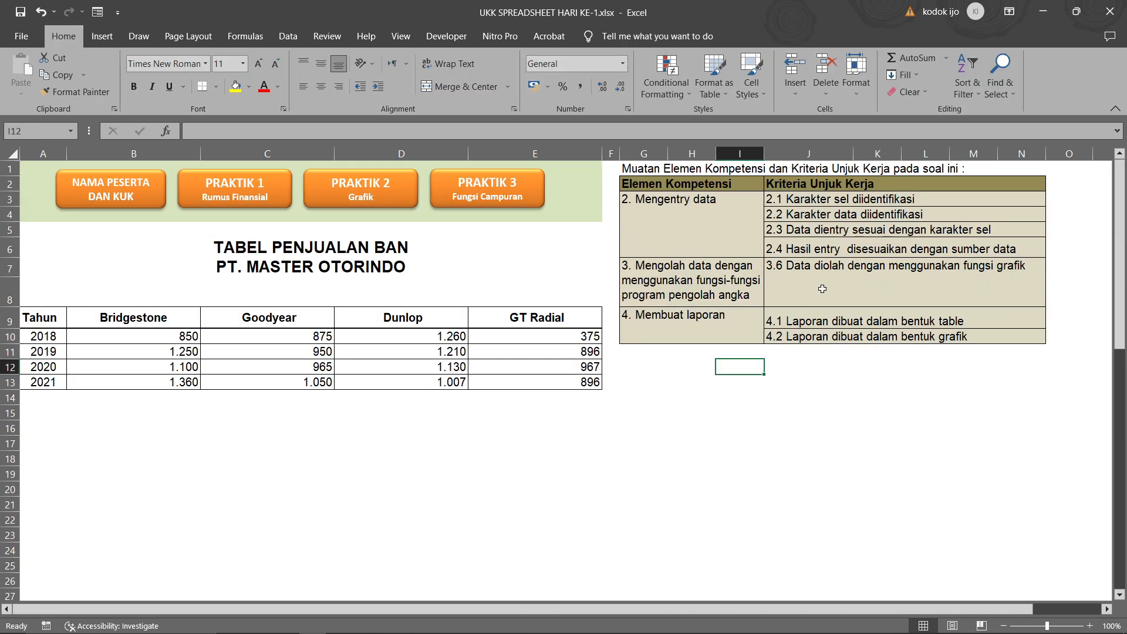
click(947, 338)
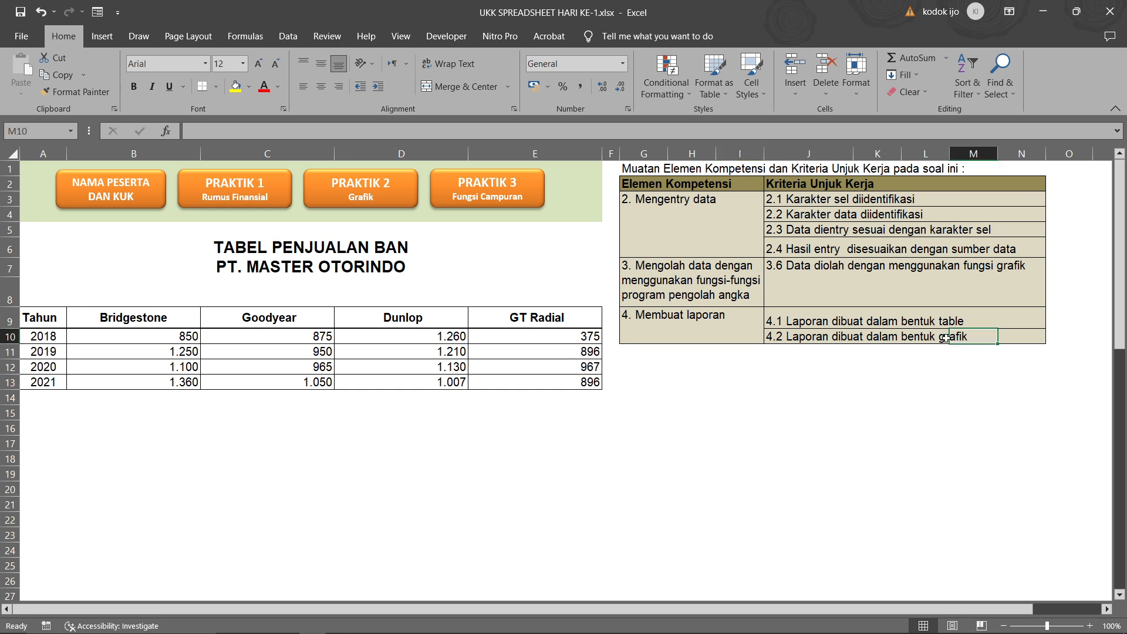
click(681, 432)
- Insert a stacked line chart with markers from the tyre sales table in A9:E13
drag(53, 318, 587, 382)
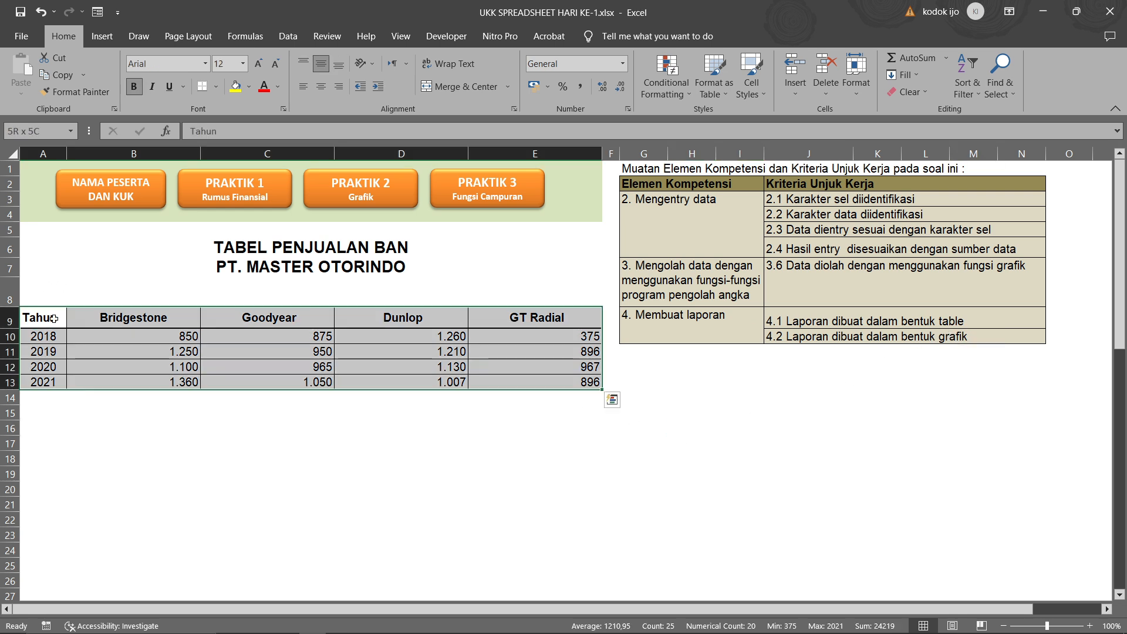
click(105, 37)
click(525, 74)
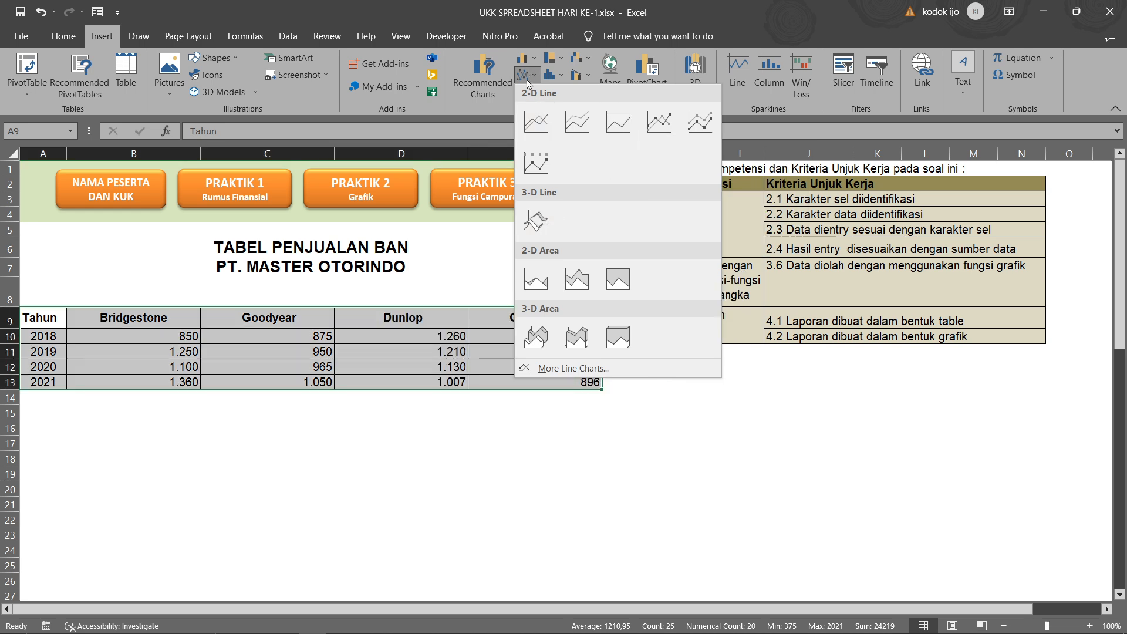
click(754, 121)
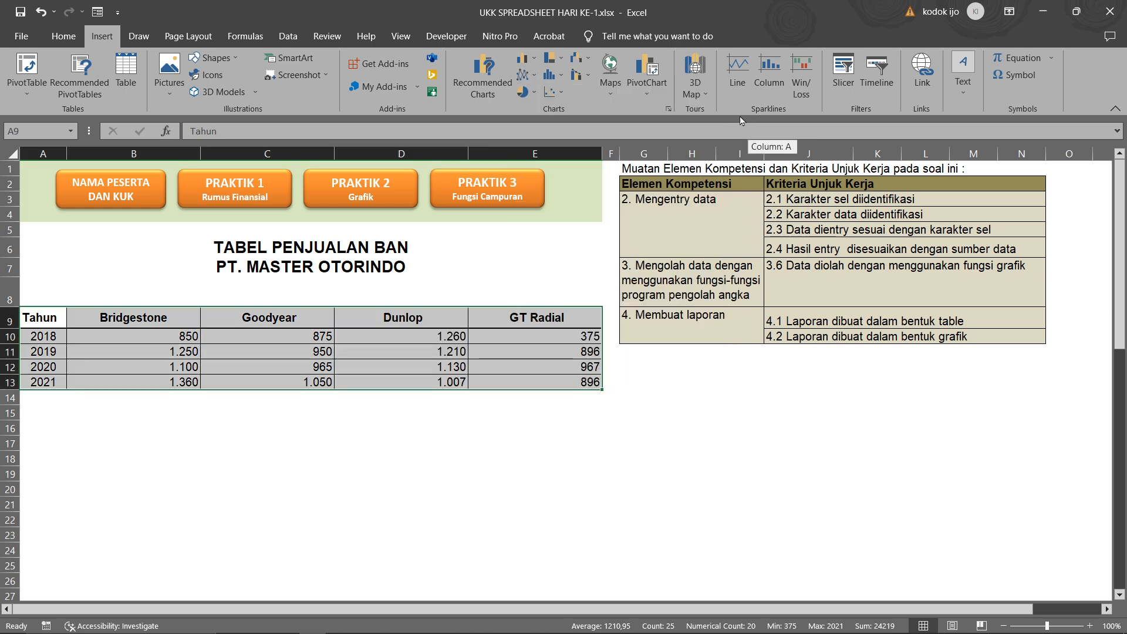
click(668, 109)
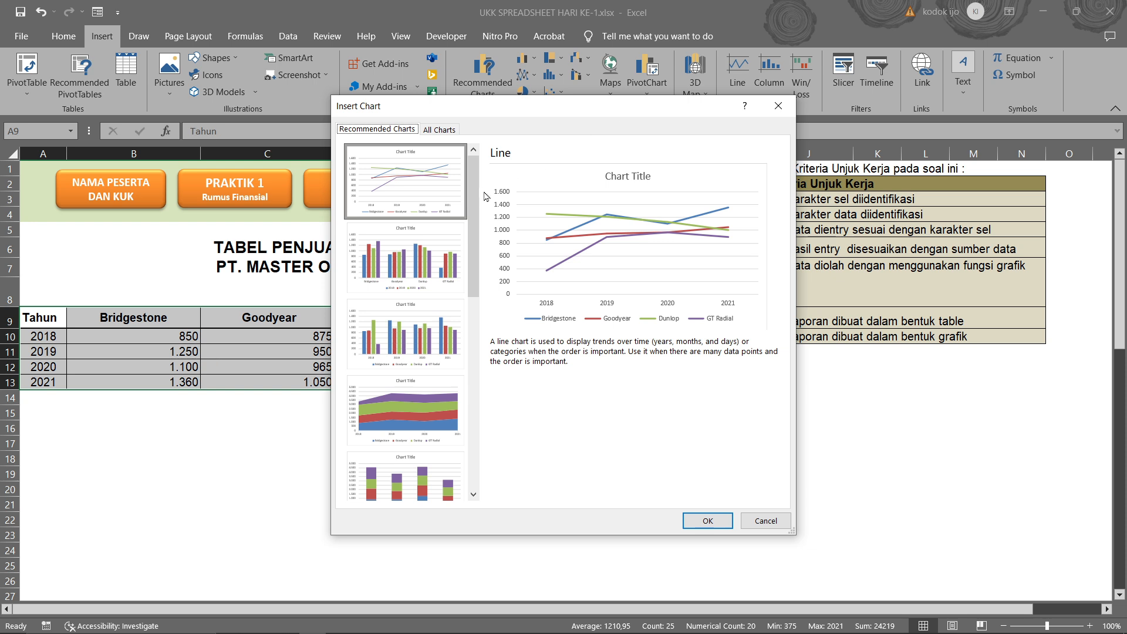
click(435, 134)
click(376, 200)
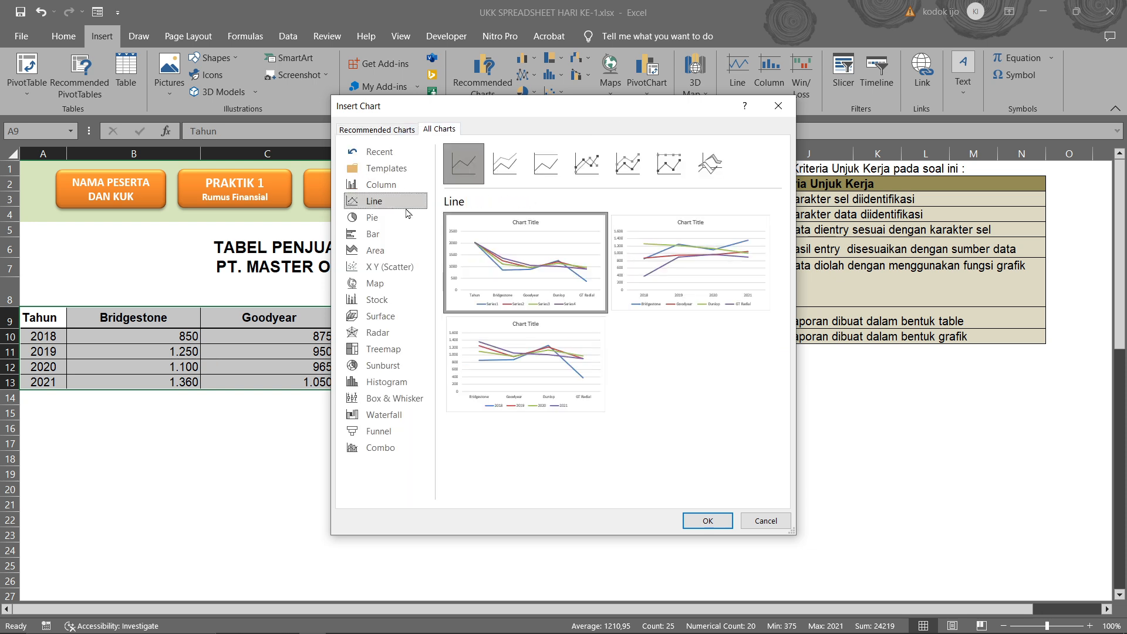
click(519, 172)
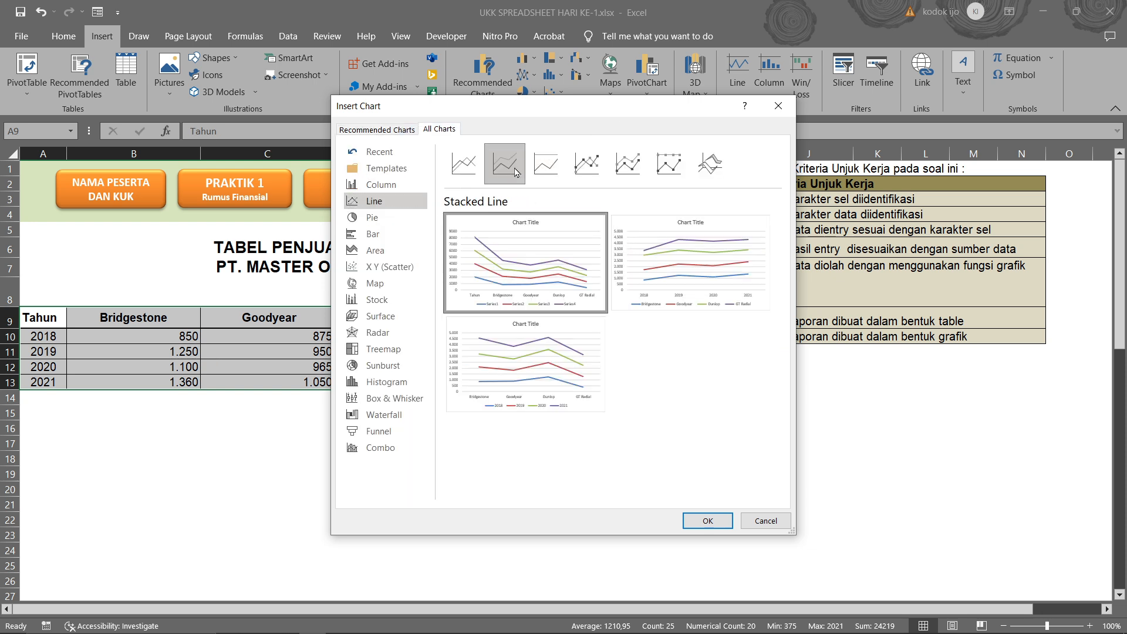
mouse_move(539, 259)
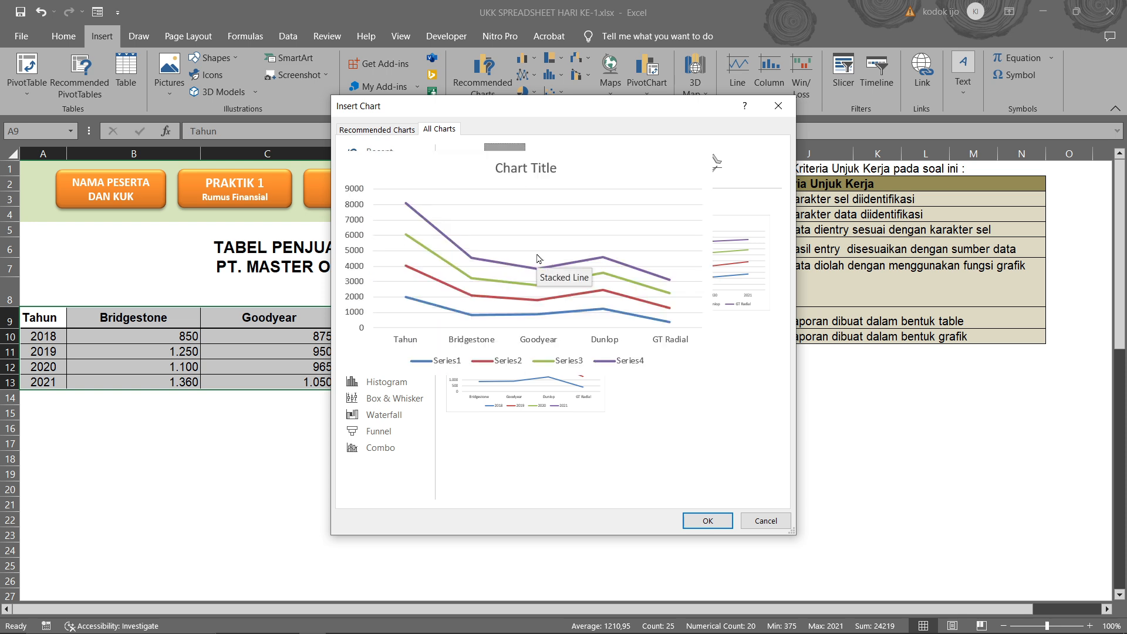
click(628, 166)
mouse_move(560, 240)
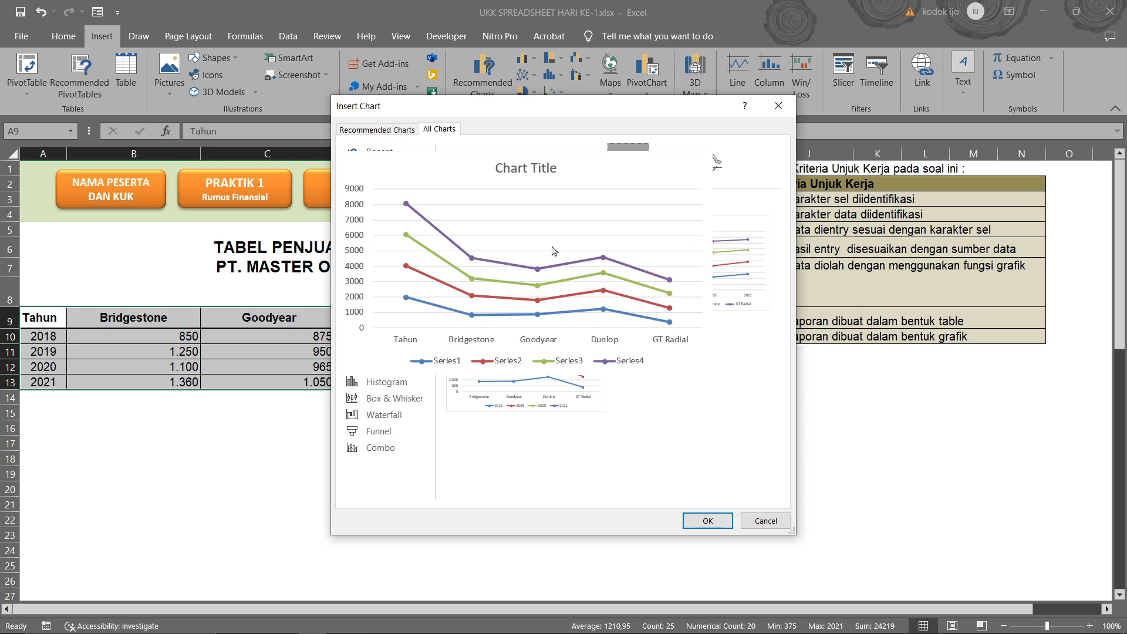
click(702, 521)
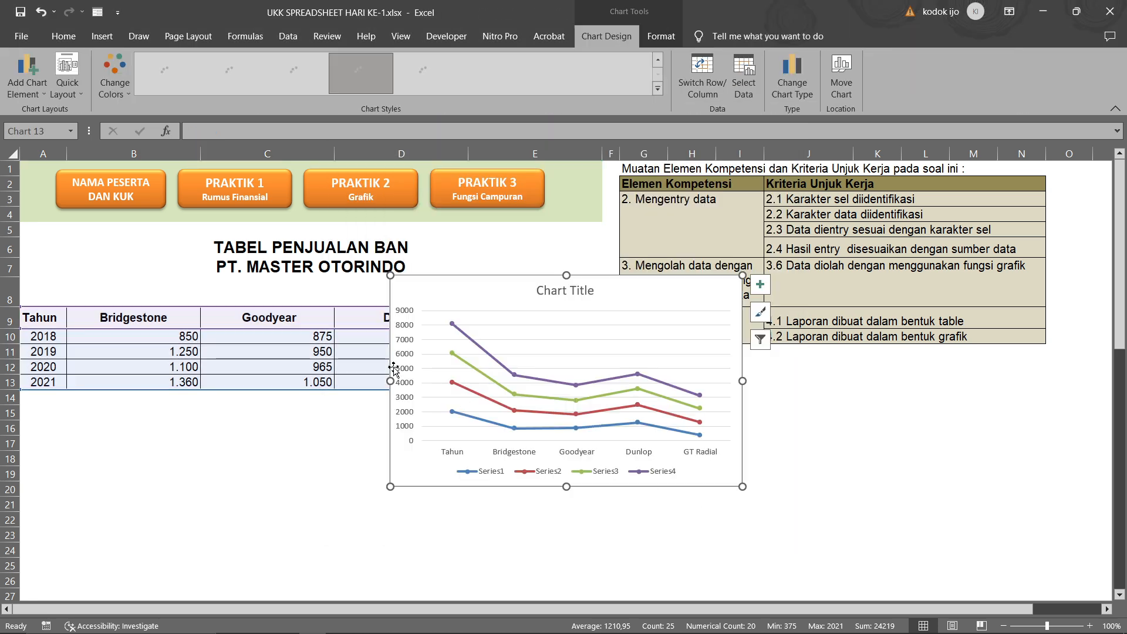
- Move the new line chart down over row 13 and enlarge it from its upper-right corner until it reaches column I
double_click(705, 296)
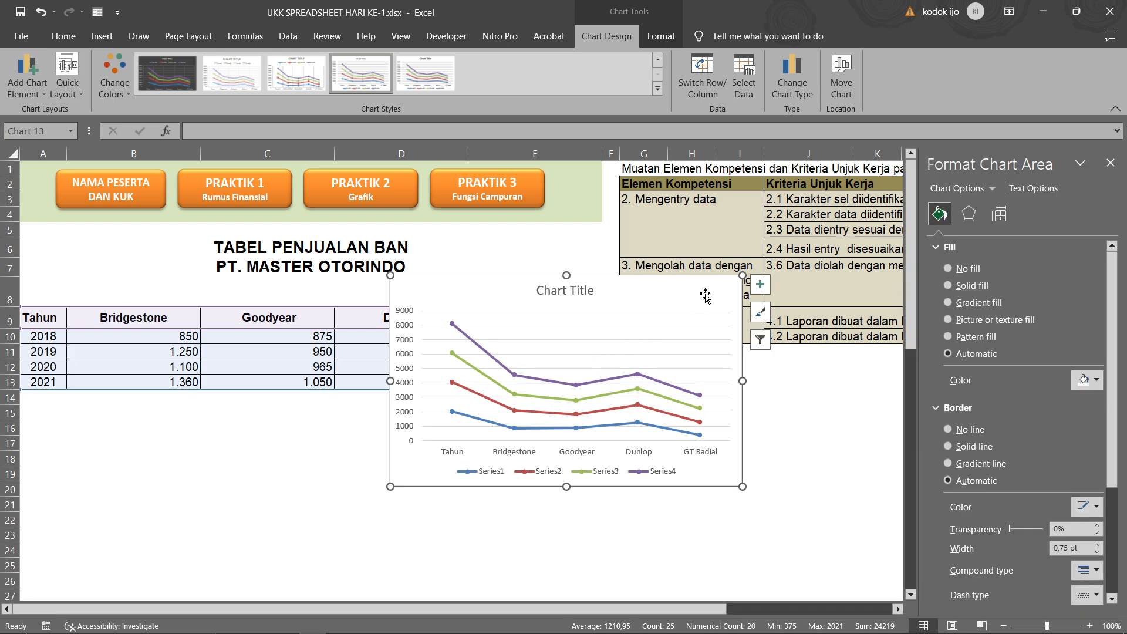
click(805, 365)
click(663, 303)
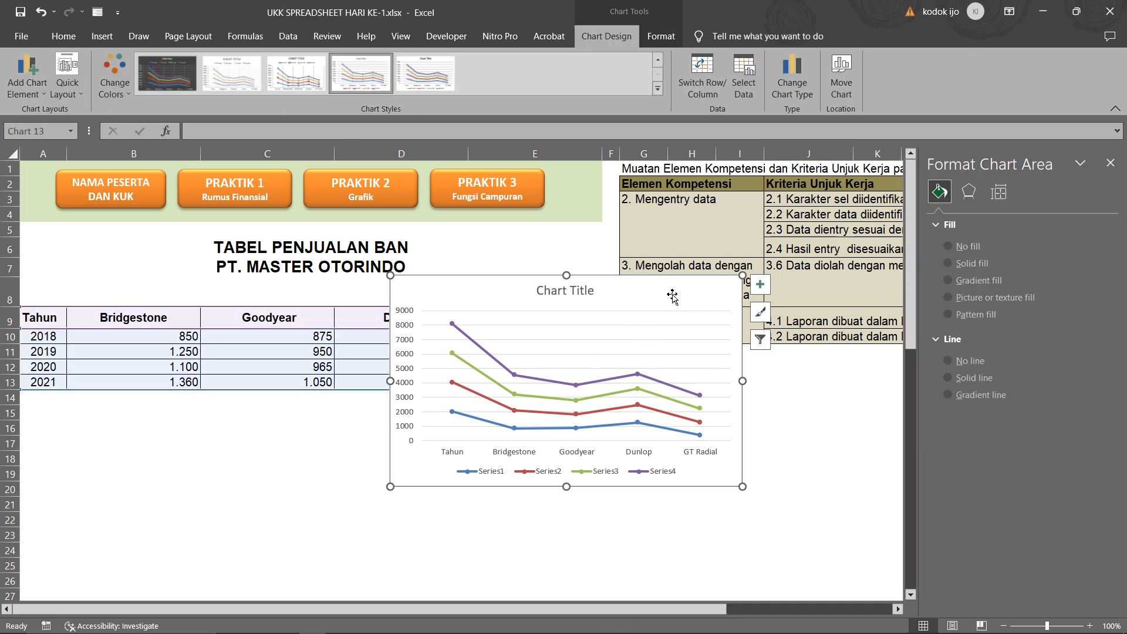
click(799, 408)
click(661, 295)
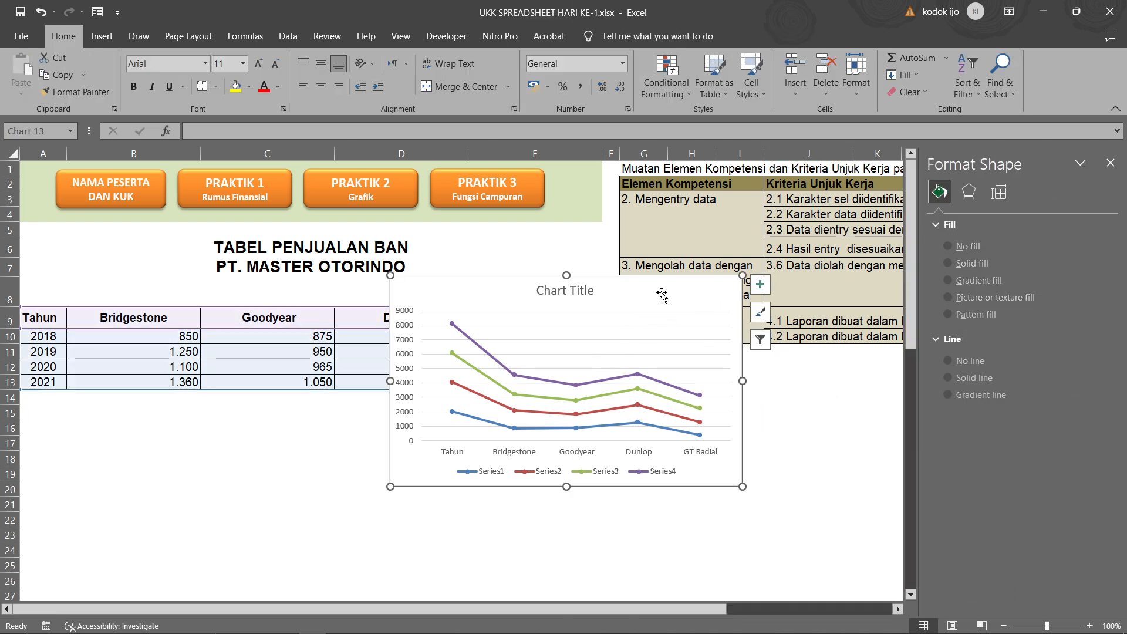
drag(638, 297, 496, 397)
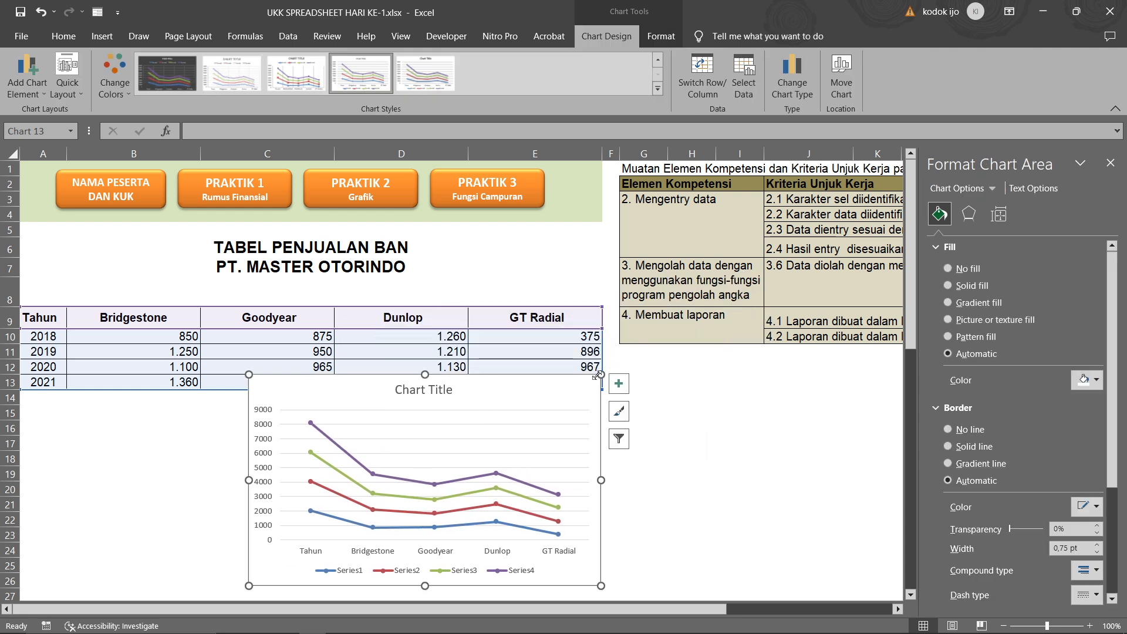
drag(600, 375, 706, 298)
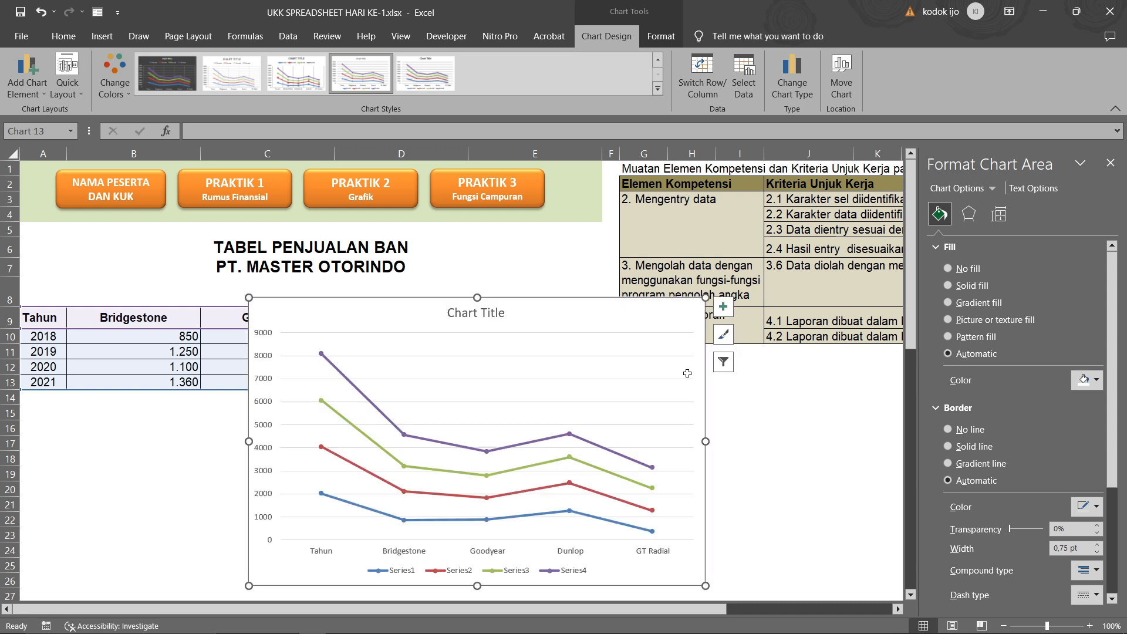
- Replace the line chart's title text with PENJUALAN BAN
click(490, 312)
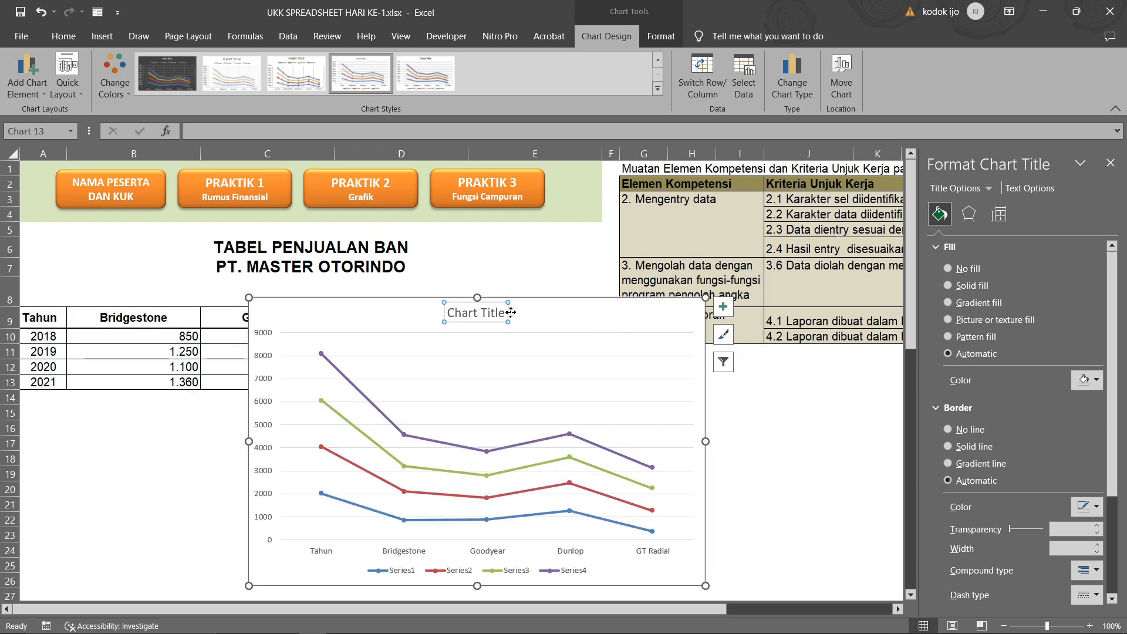
click(584, 323)
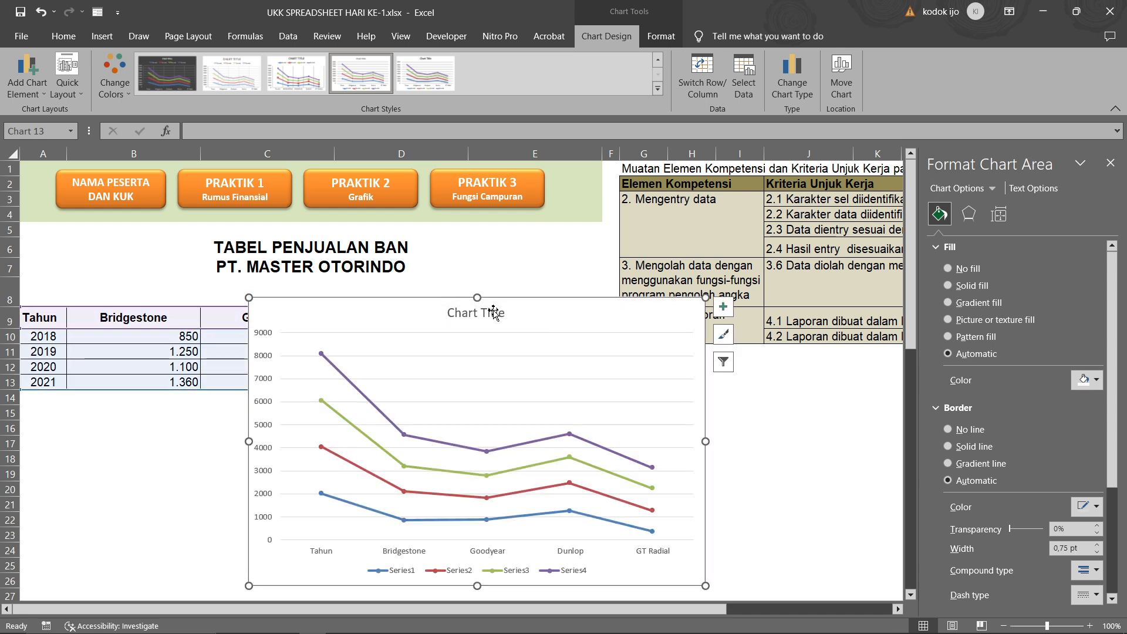
click(575, 337)
triple_click(472, 313)
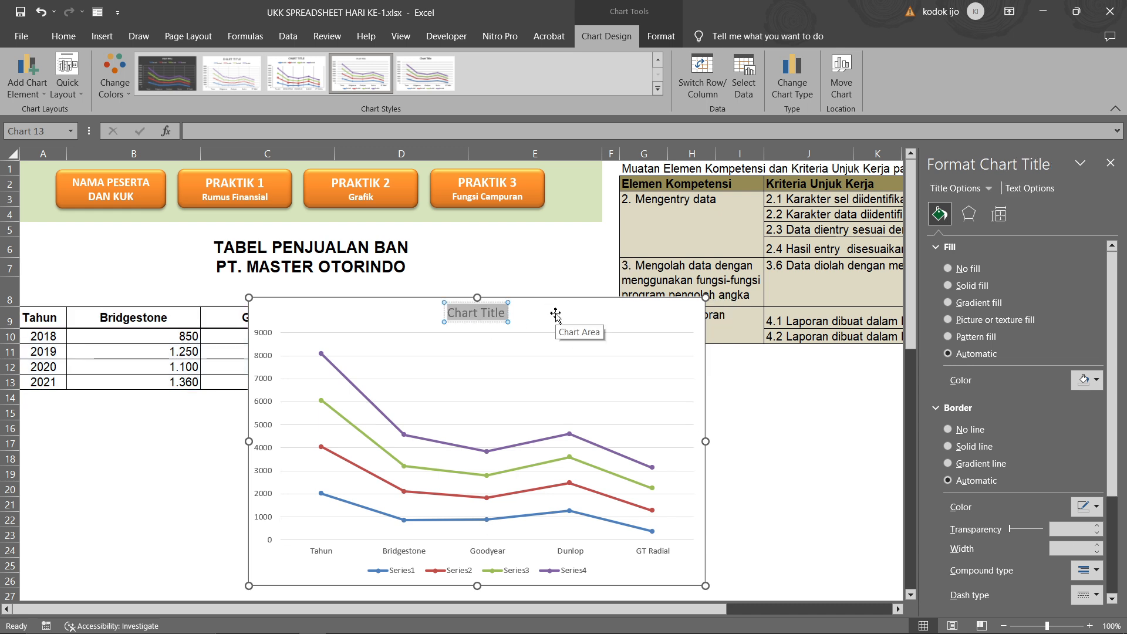
text(PENJUA)
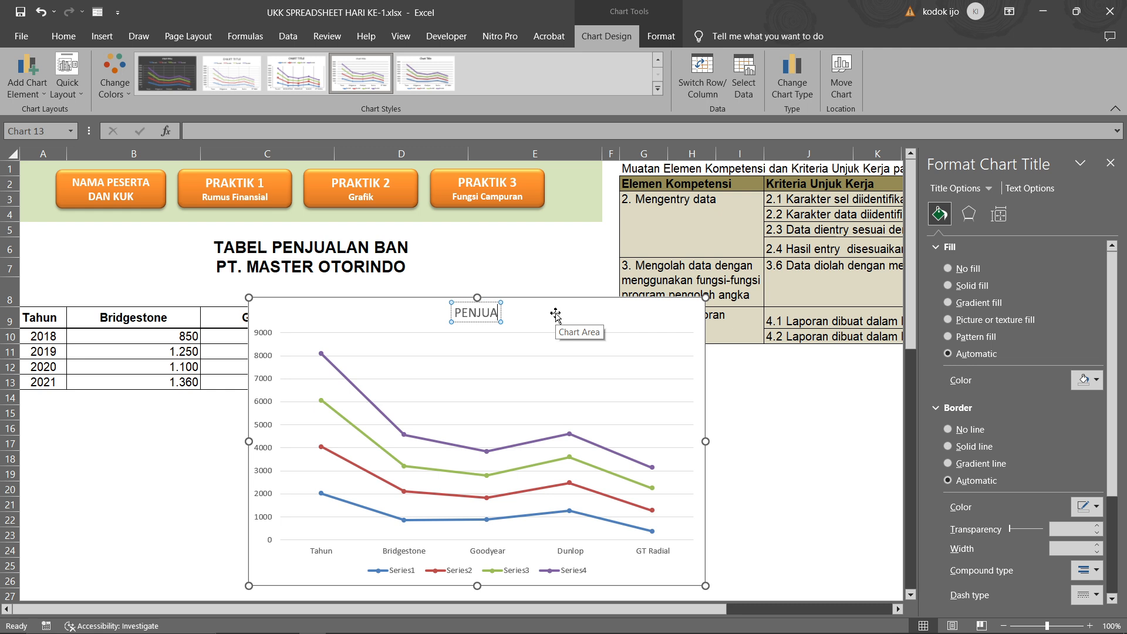
text(LAN BAN)
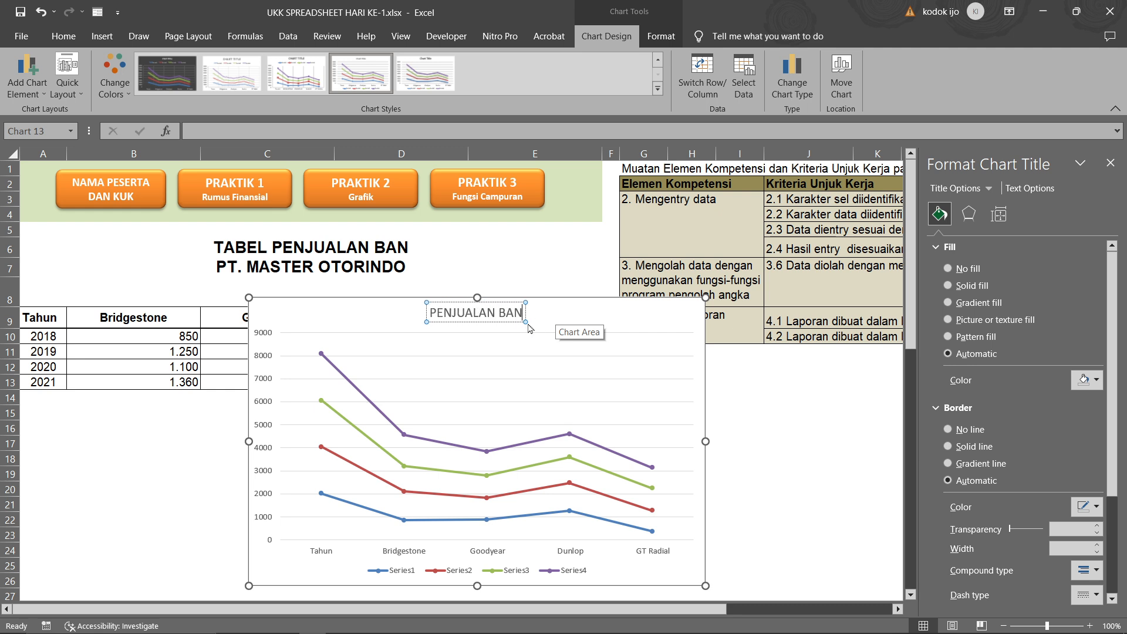
click(810, 397)
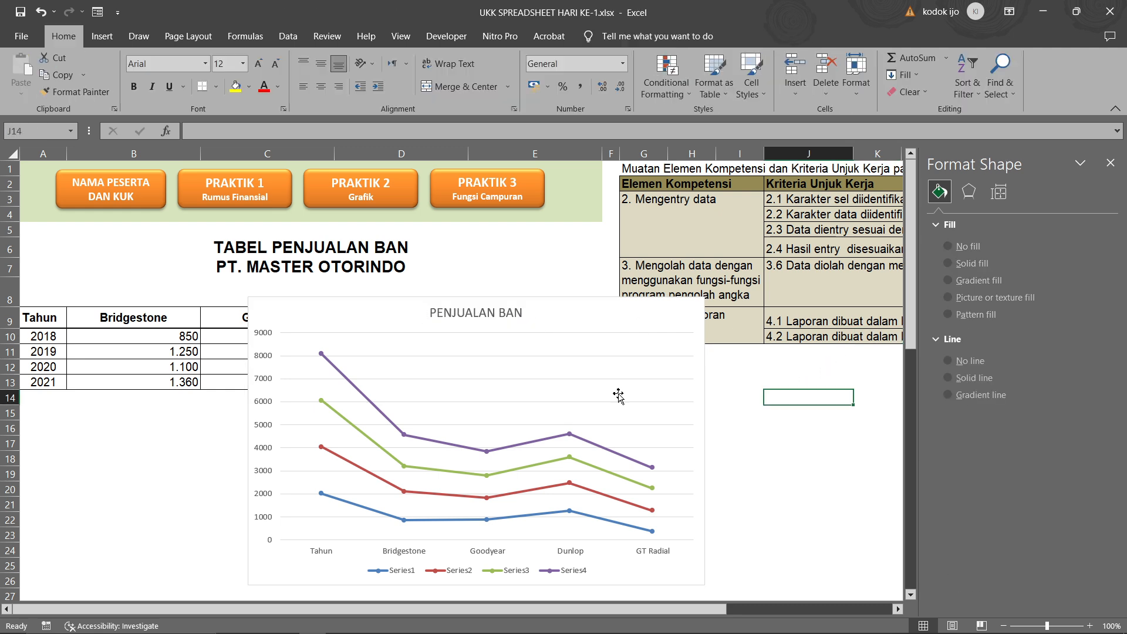
- Set both the fill and the outline of the line chart's uppermost series, Series 4, to red
click(367, 401)
right_click(367, 402)
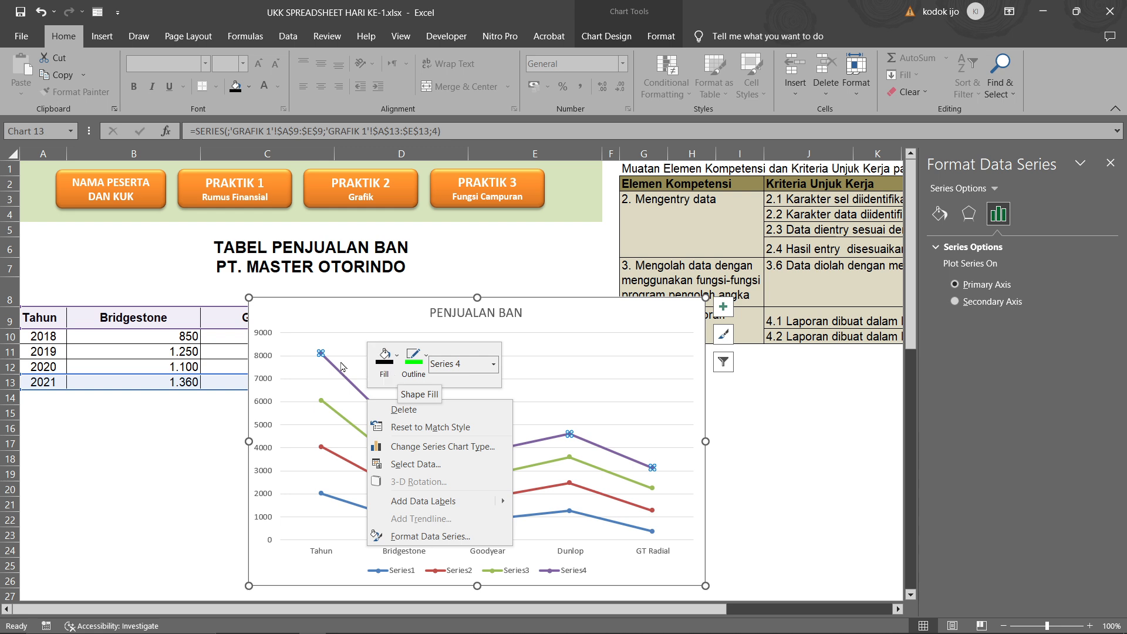
click(385, 358)
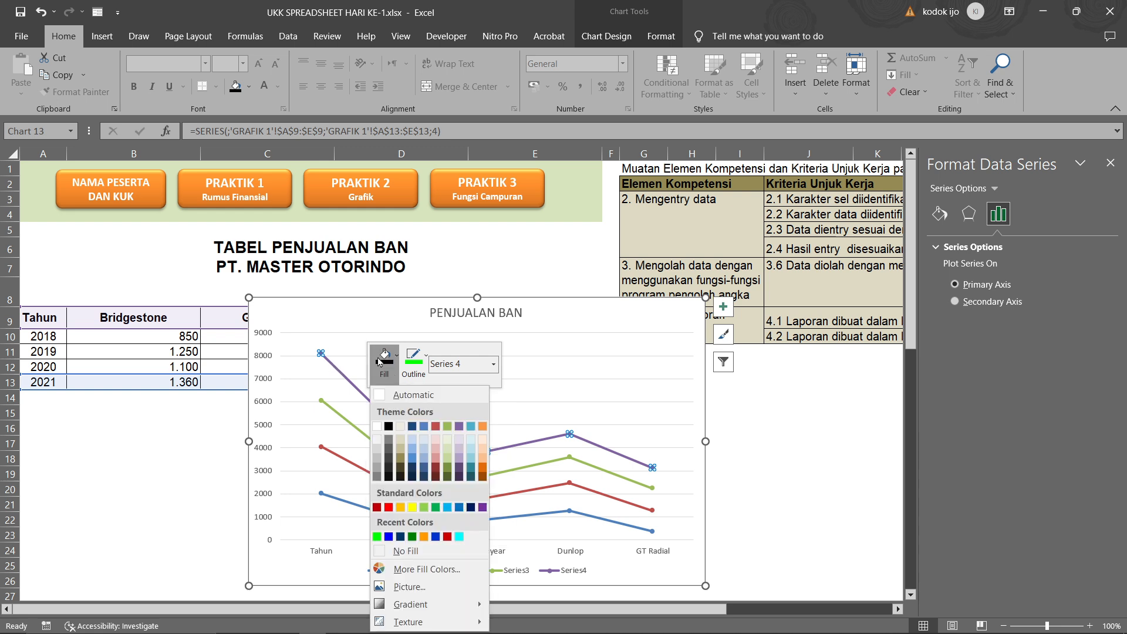
click(390, 504)
click(414, 361)
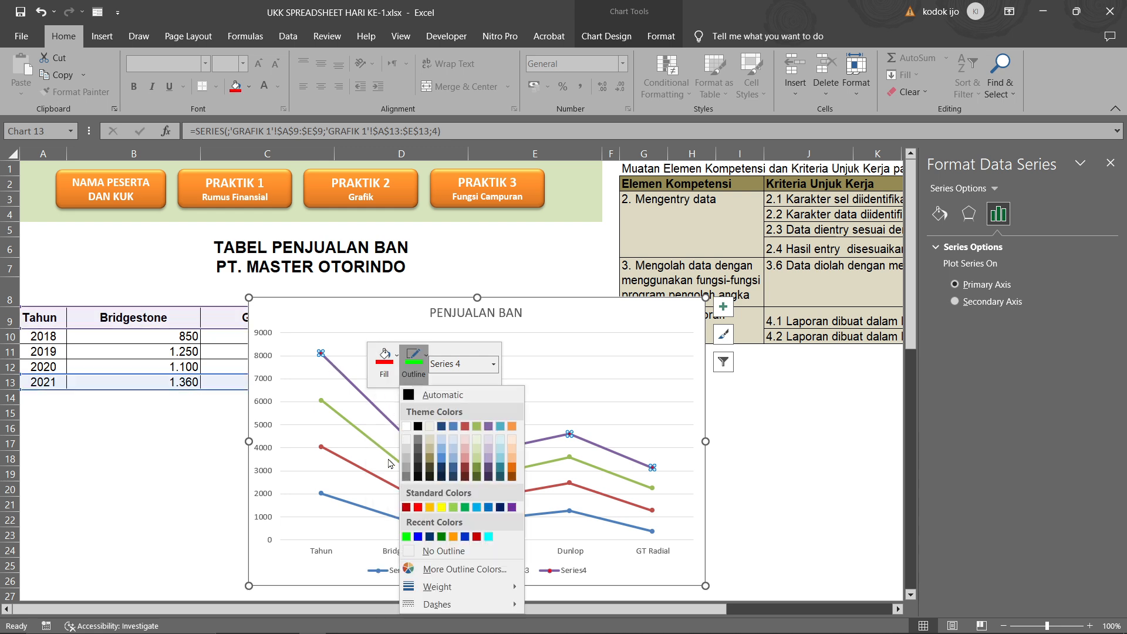
click(418, 507)
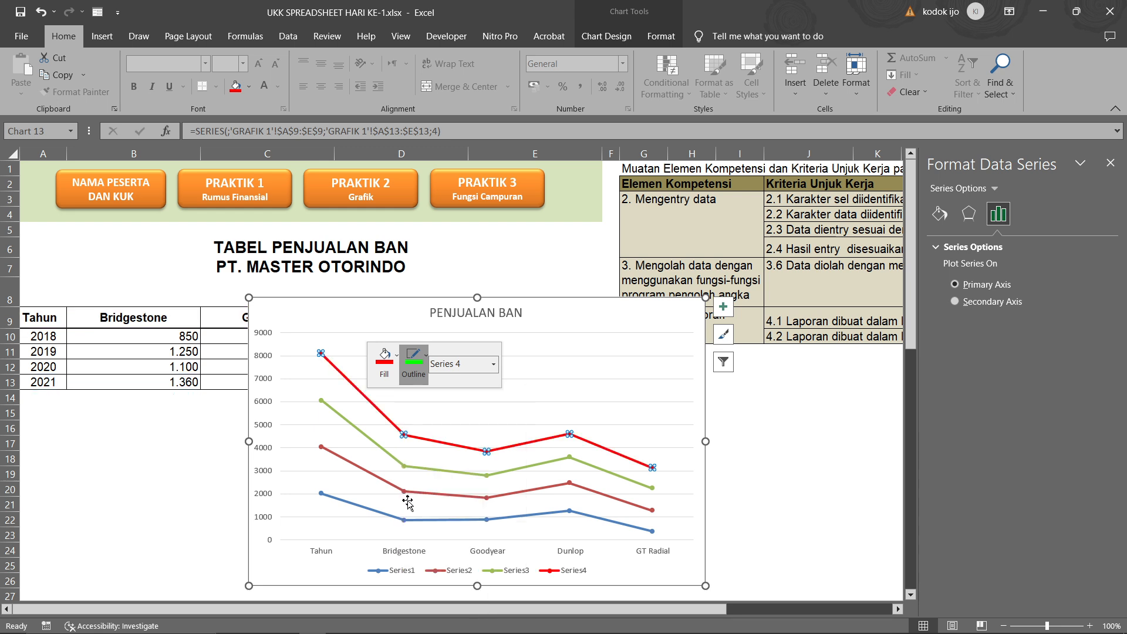
click(824, 457)
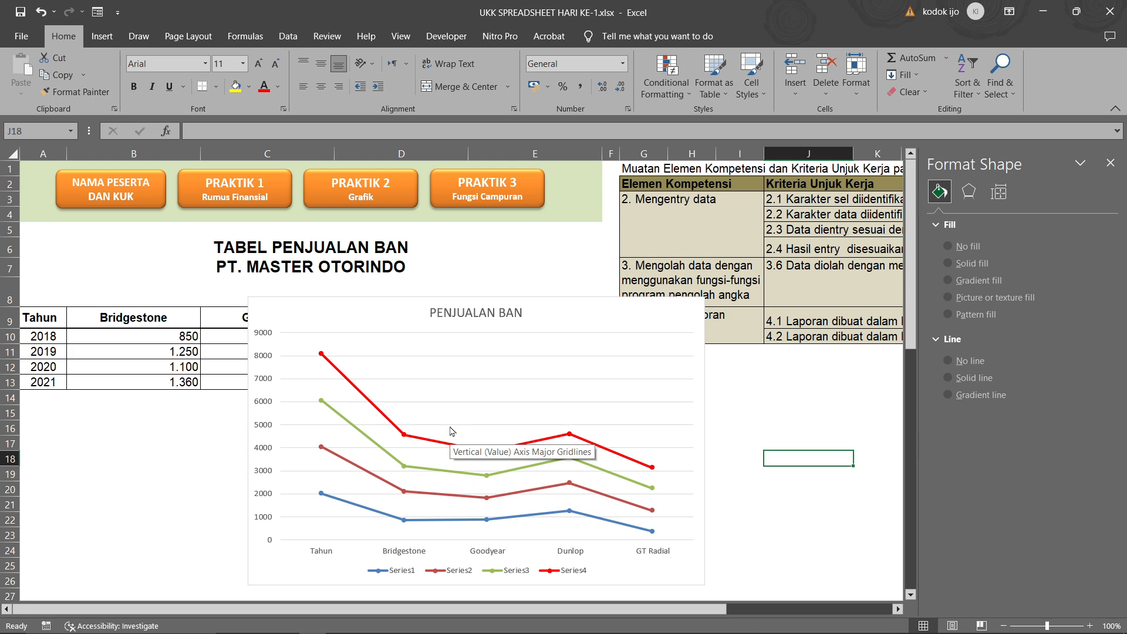
- Add primary horizontal and primary vertical axis titles to the line chart
scroll(413, 432, down, 1)
click(268, 301)
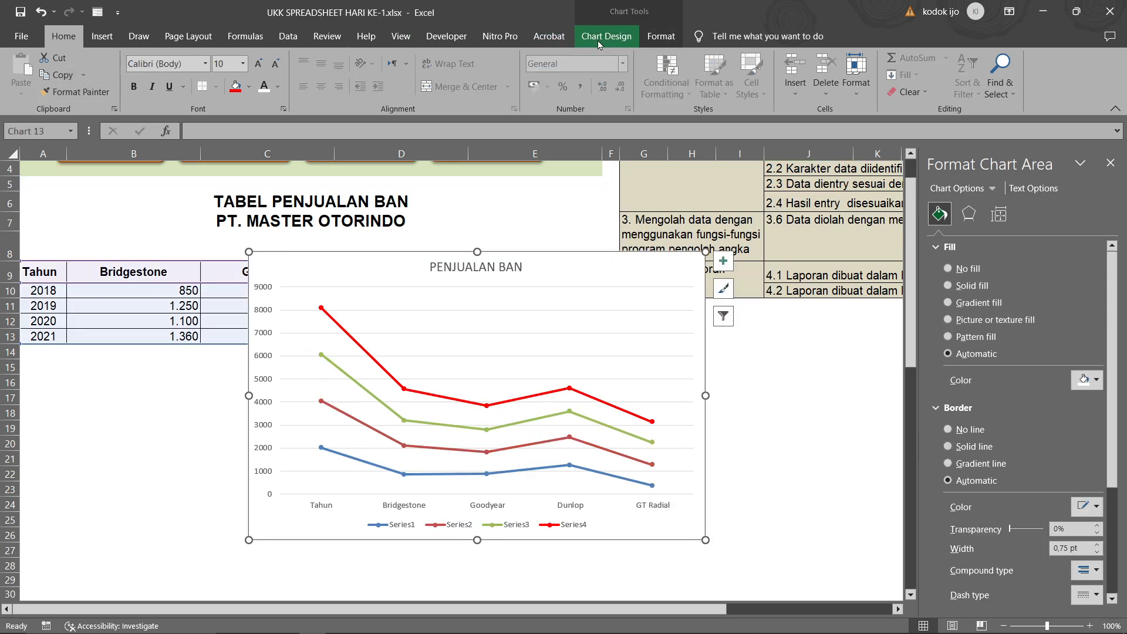
click(599, 43)
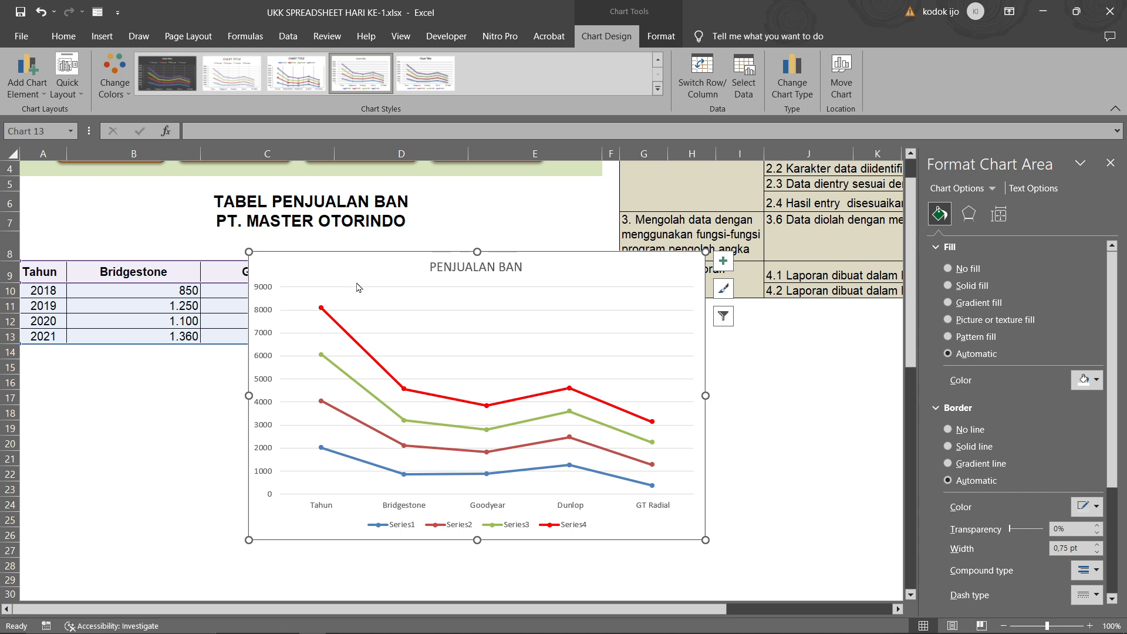
right_click(364, 267)
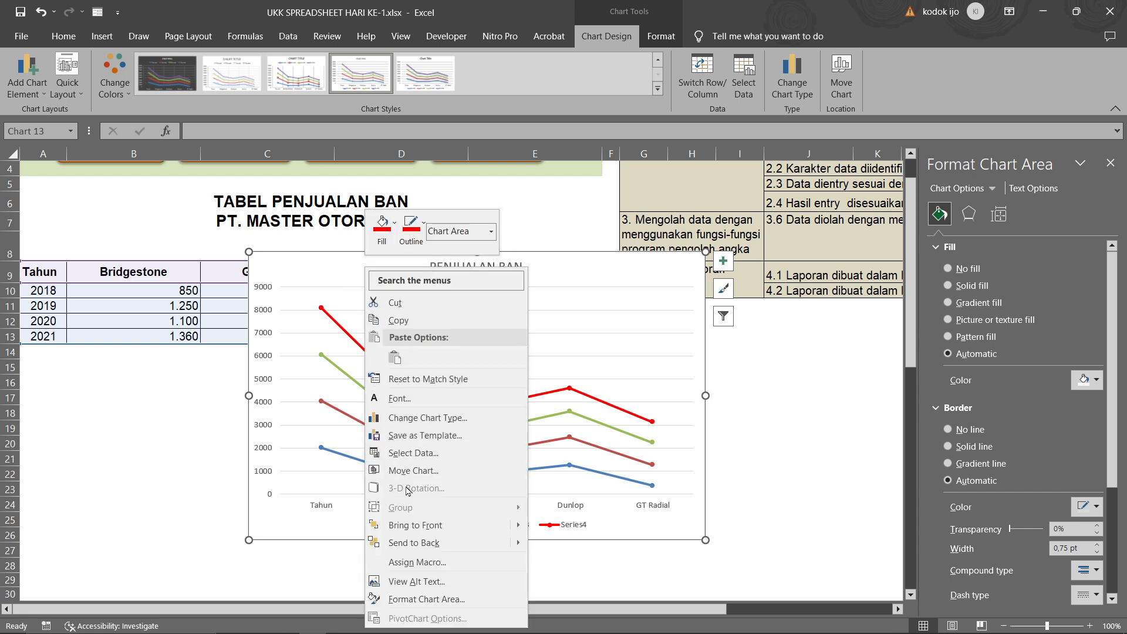
key(Escape)
click(723, 260)
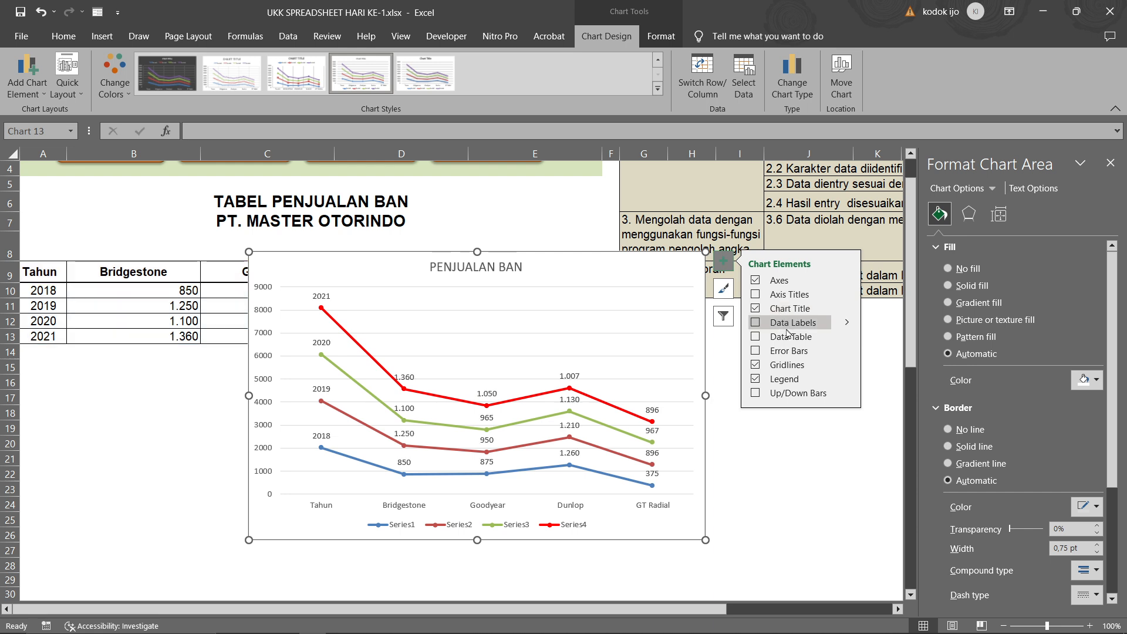
click(847, 294)
click(873, 298)
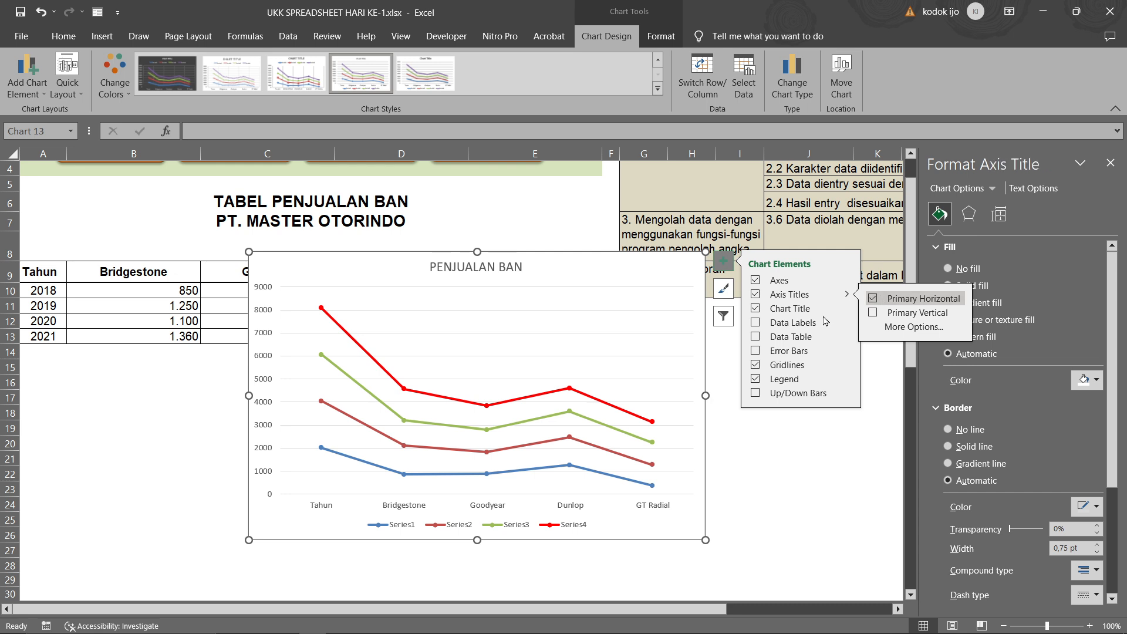
click(874, 313)
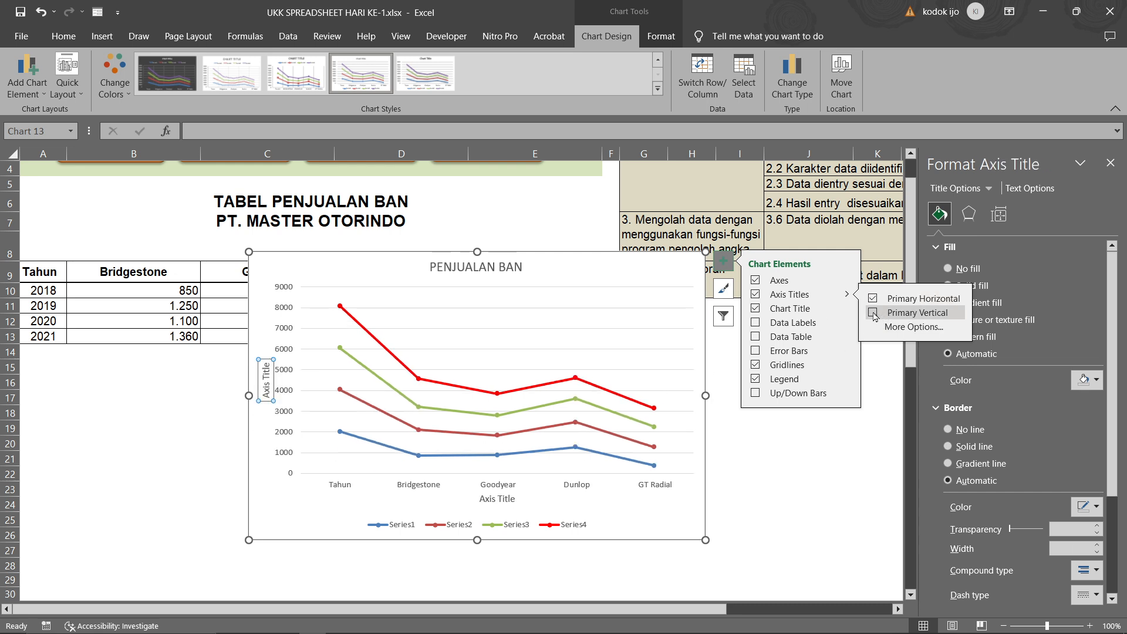
click(778, 487)
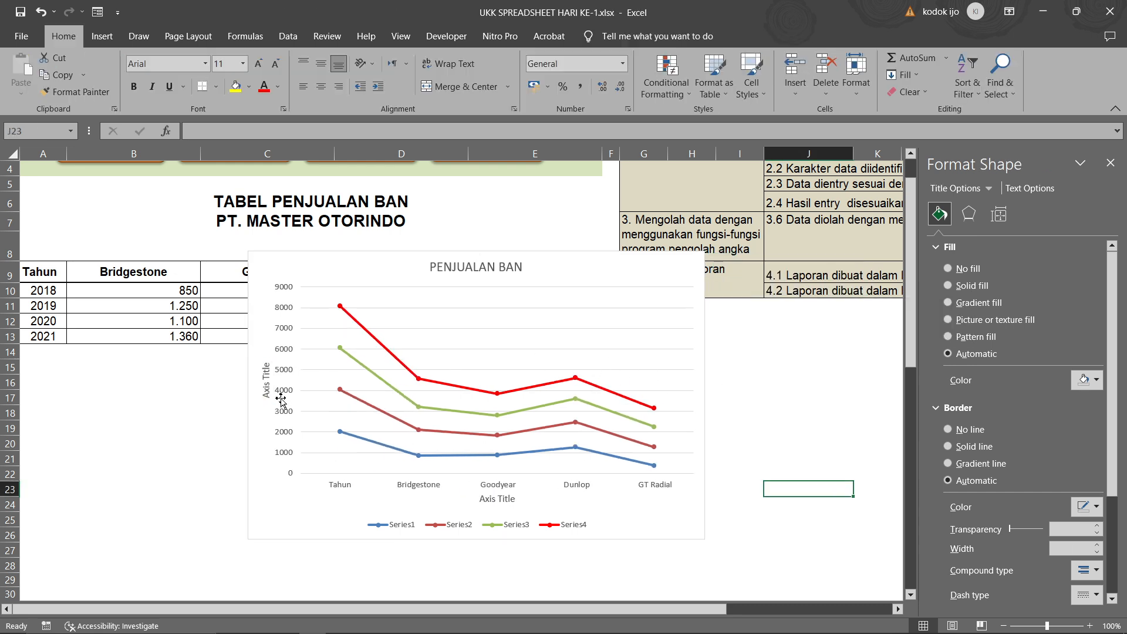
- Place the line chart's legend at the top, beneath the chart title
click(267, 385)
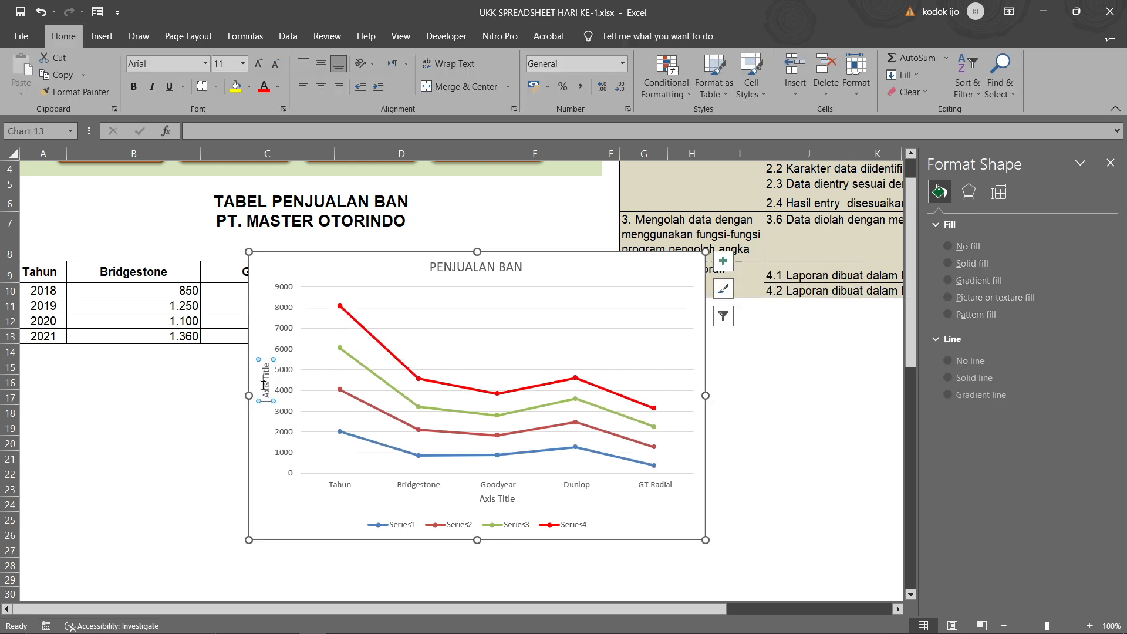
click(493, 500)
click(724, 260)
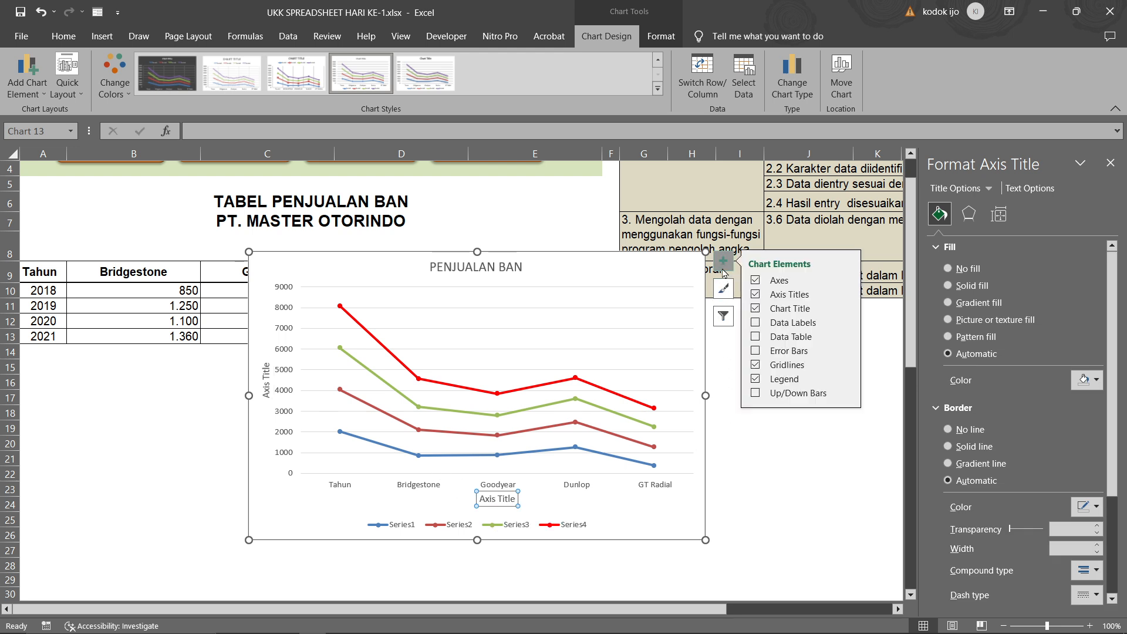
click(846, 379)
click(877, 401)
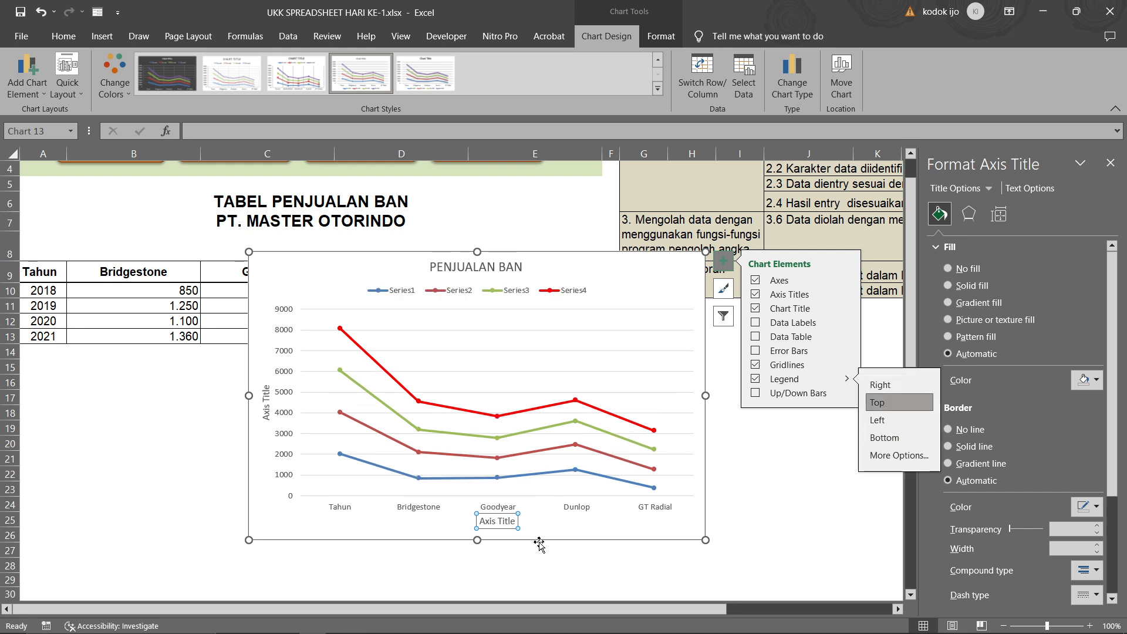
- Name the line chart's first data series from cell A10 (2018) in its data source settings
click(758, 497)
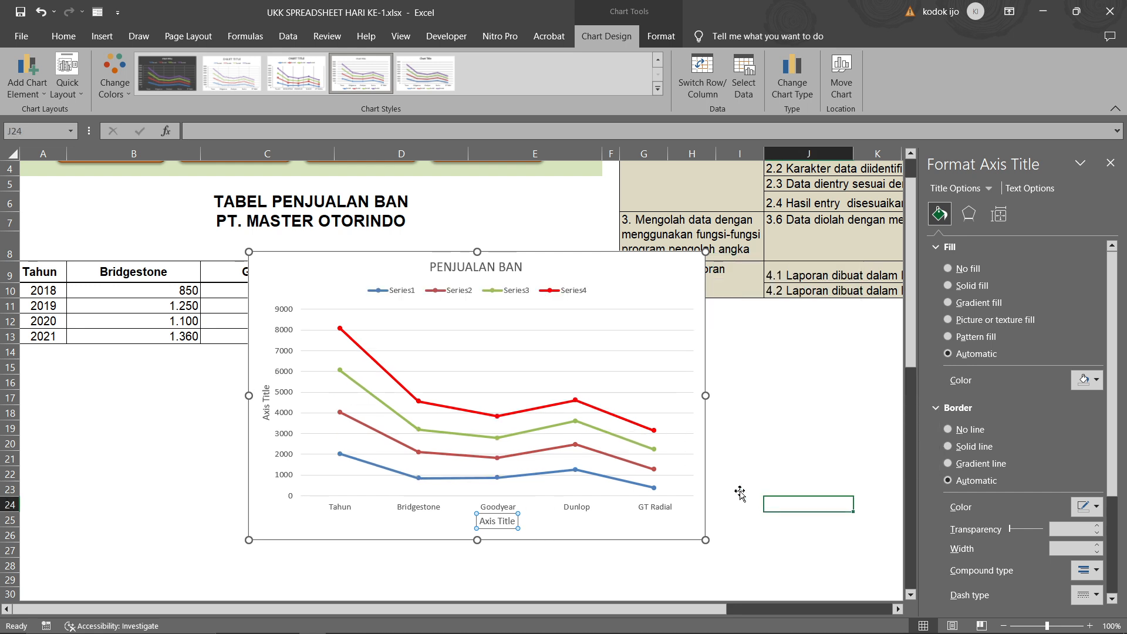
click(402, 292)
click(377, 275)
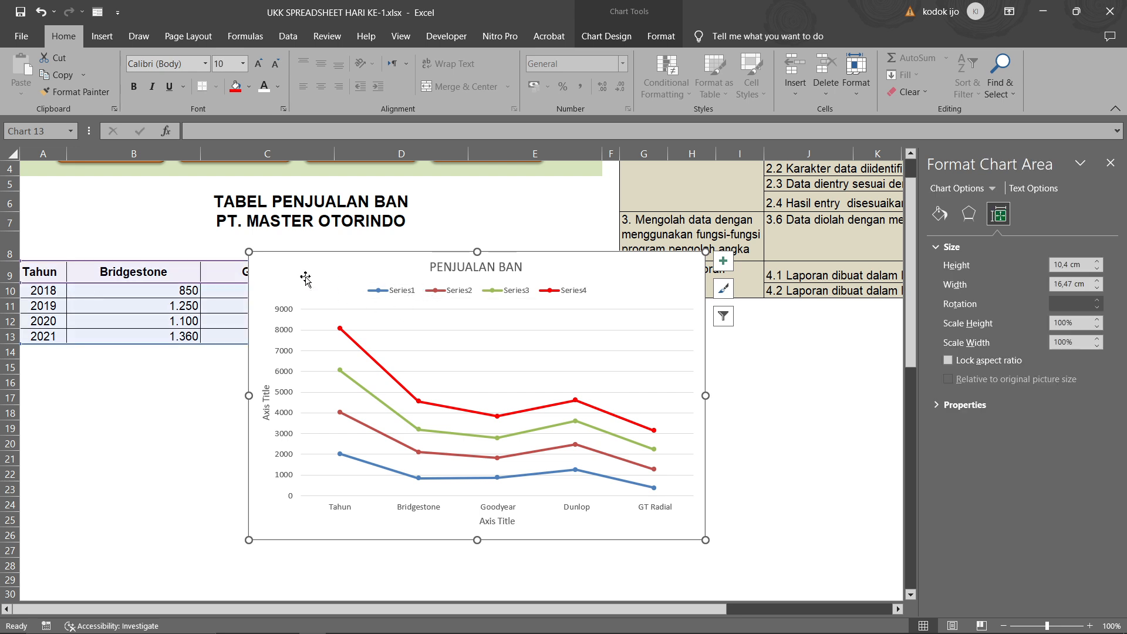
right_click(306, 276)
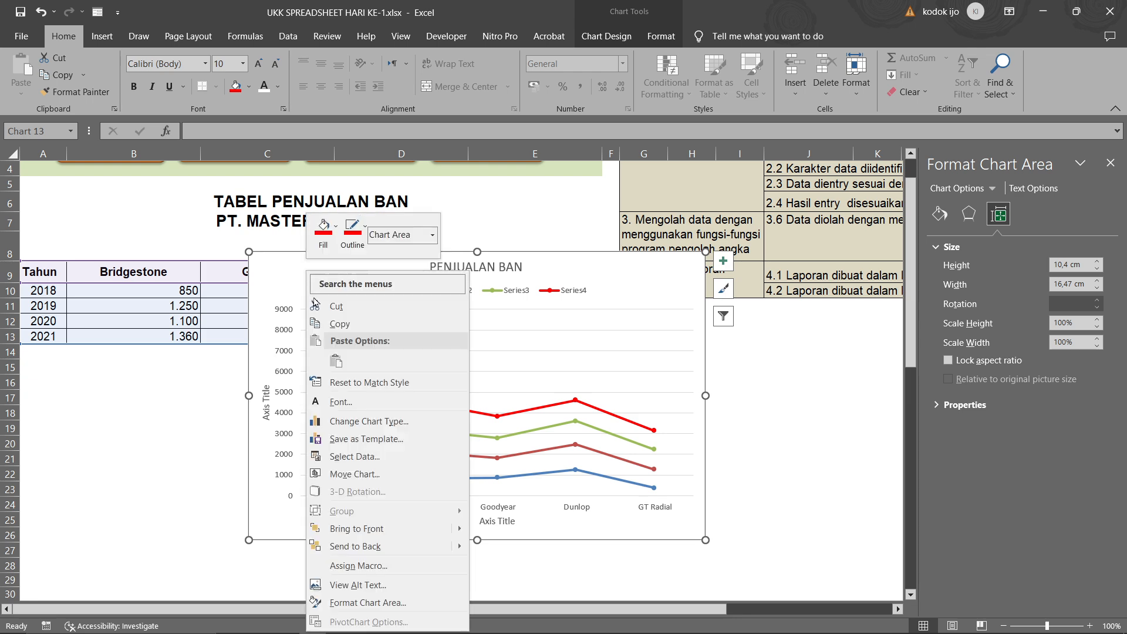
click(354, 452)
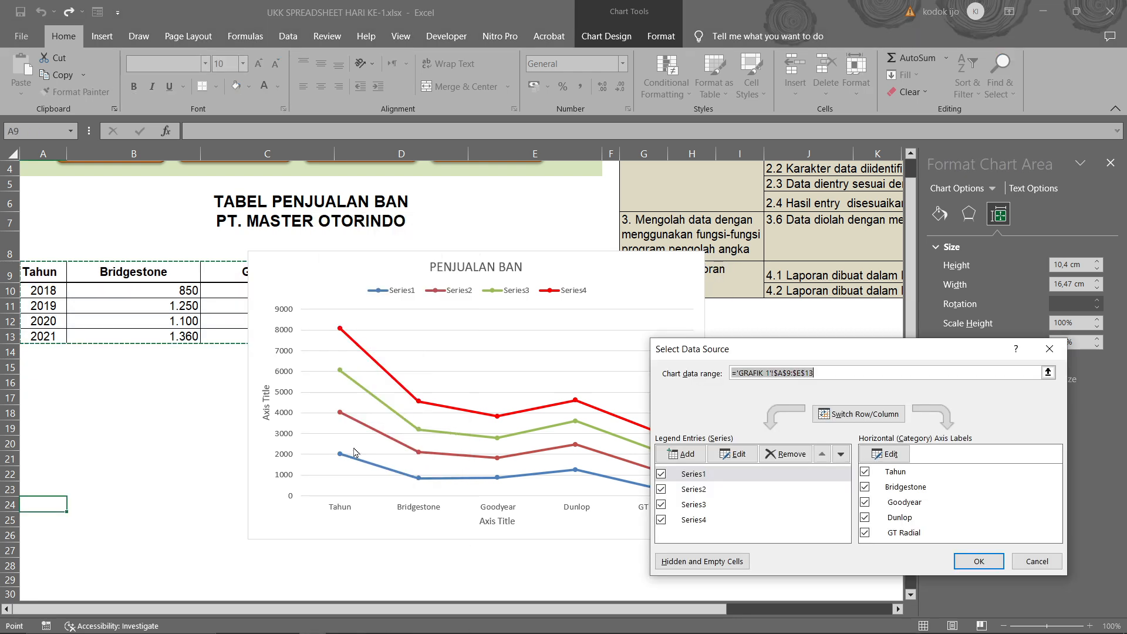
click(701, 478)
click(728, 456)
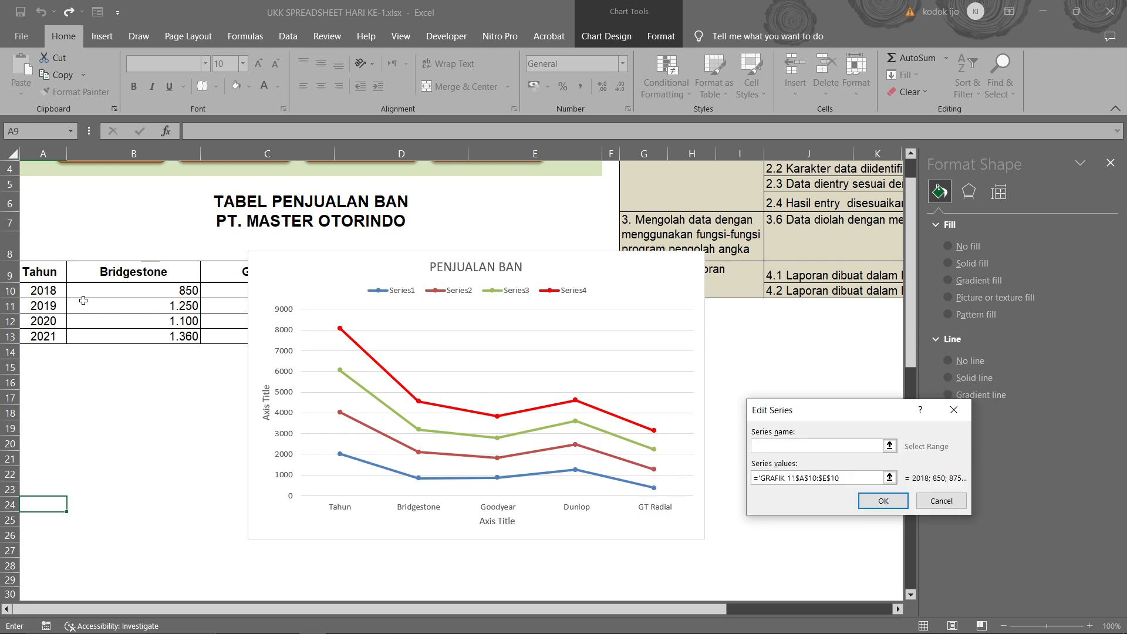
click(52, 293)
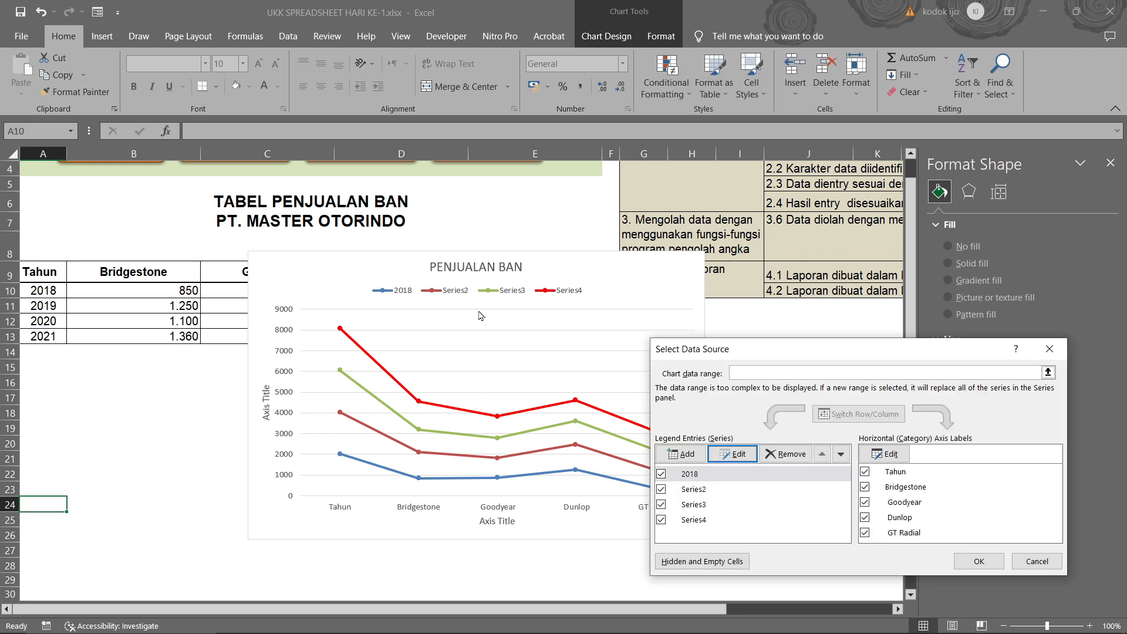
- Point the first series' name to cell A11 instead
click(734, 453)
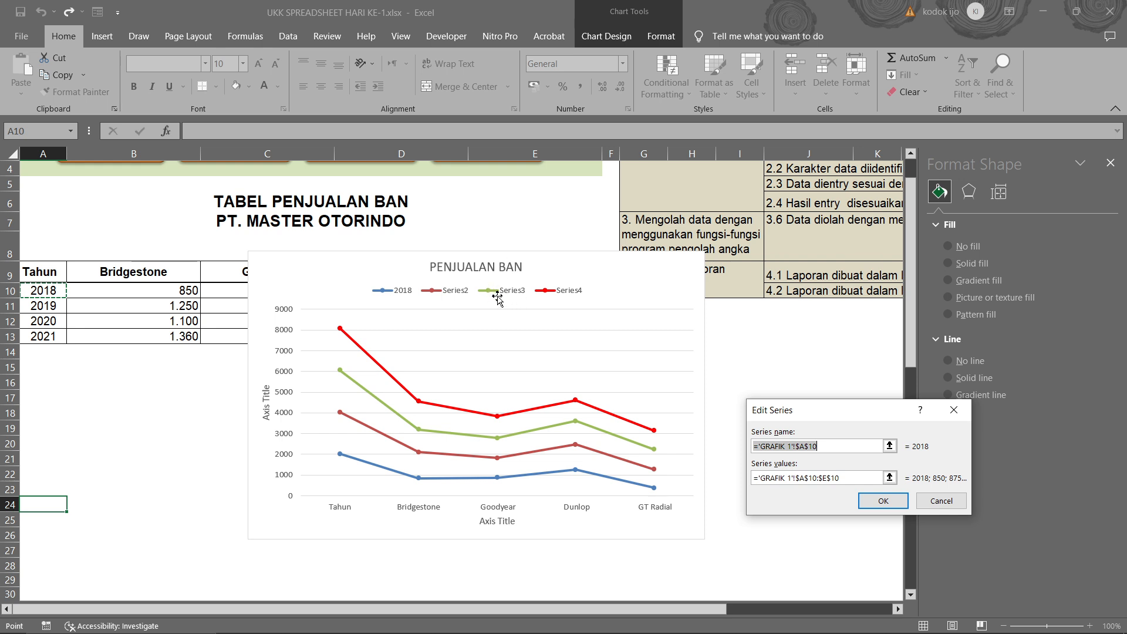
click(56, 301)
click(883, 501)
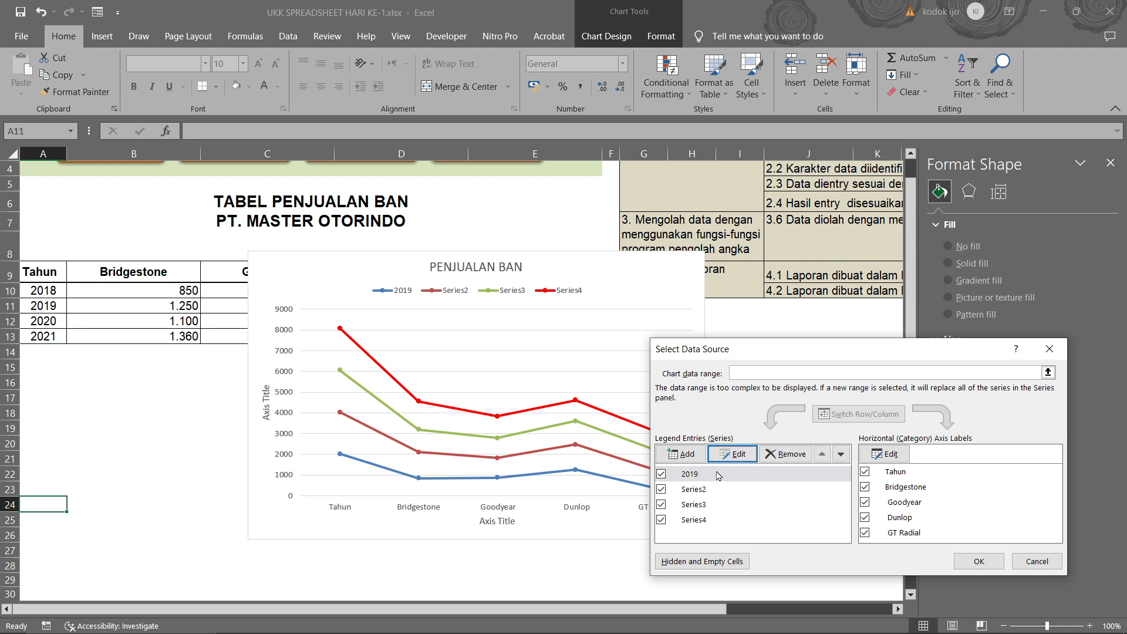
- Set the first series' name reference back to cell A10 and apply the data source changes
click(733, 454)
click(54, 291)
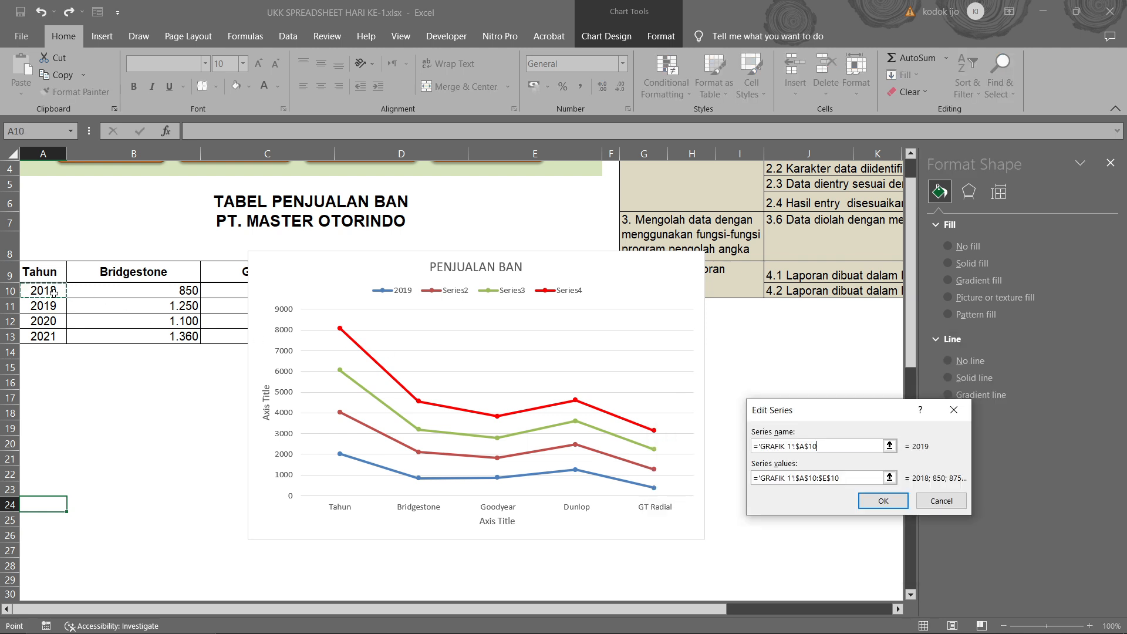
click(889, 499)
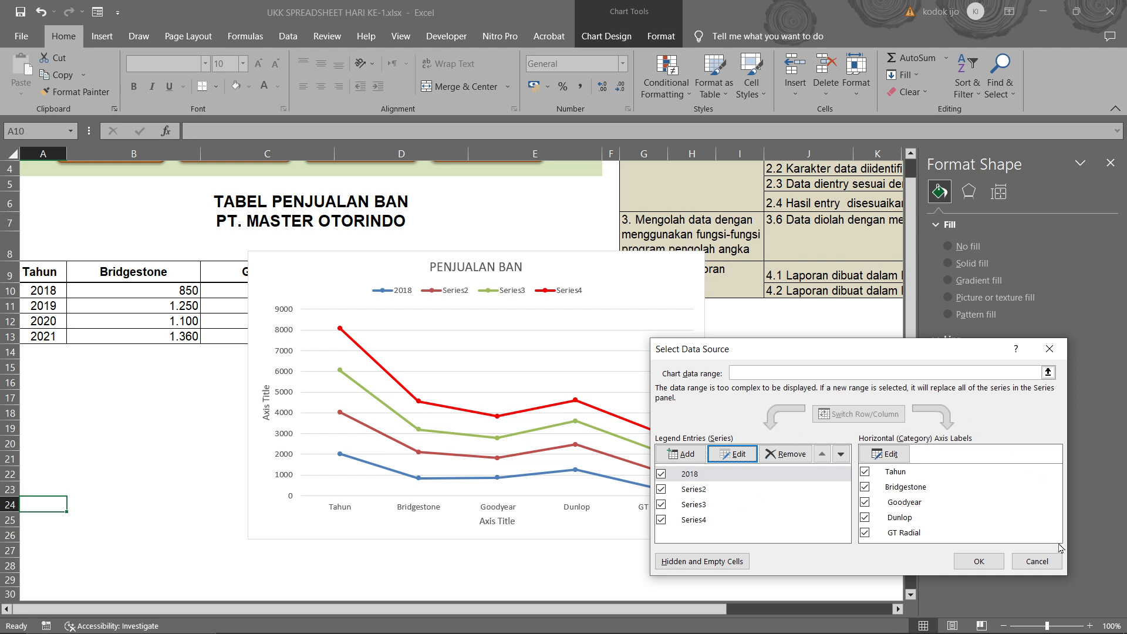
click(992, 560)
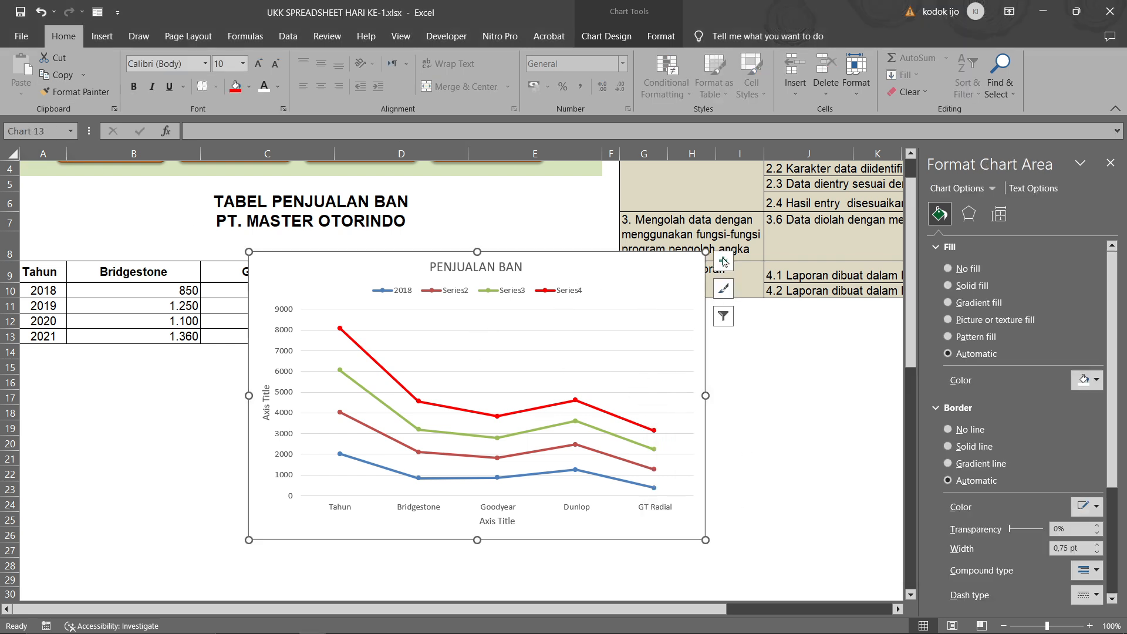
- Add data labels above the points of all series in the line chart
click(611, 36)
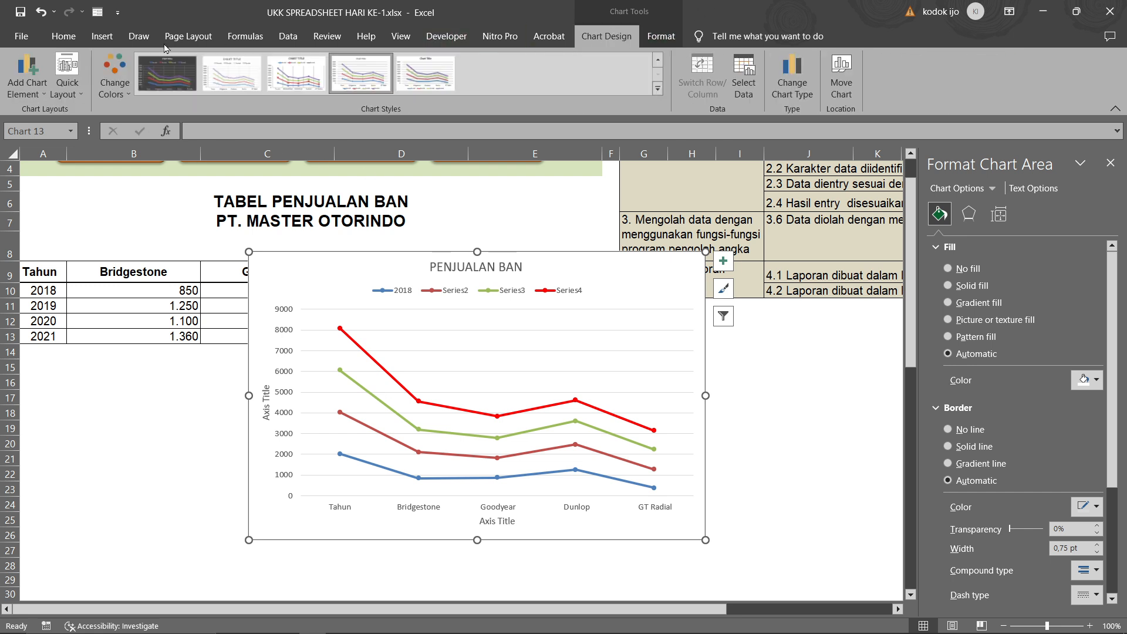
click(24, 75)
mouse_move(65, 167)
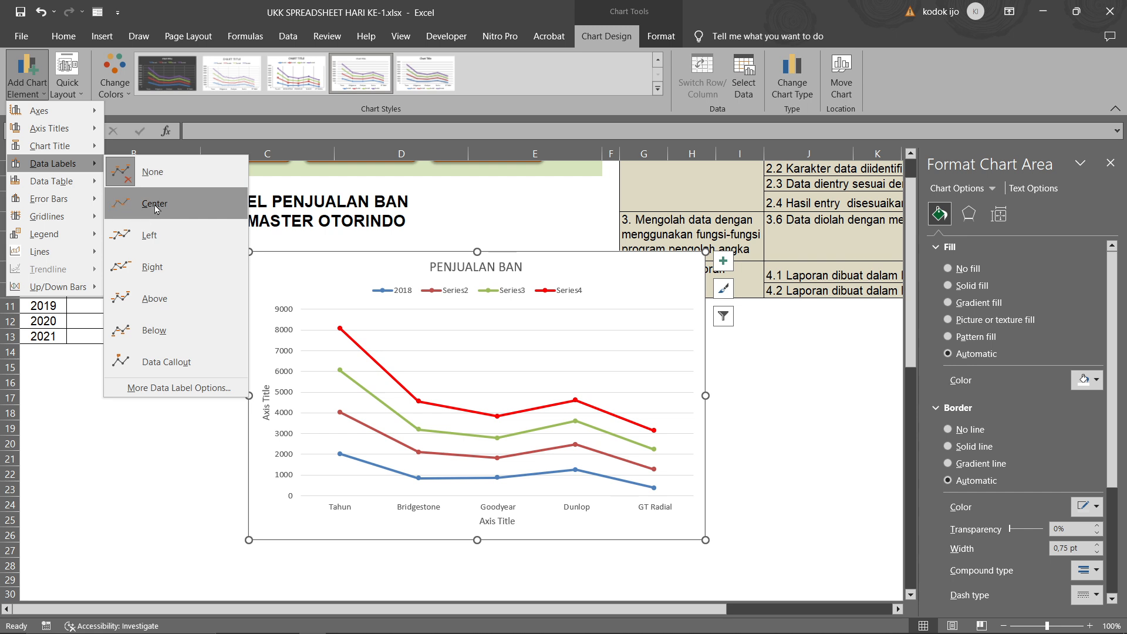
click(154, 299)
click(771, 429)
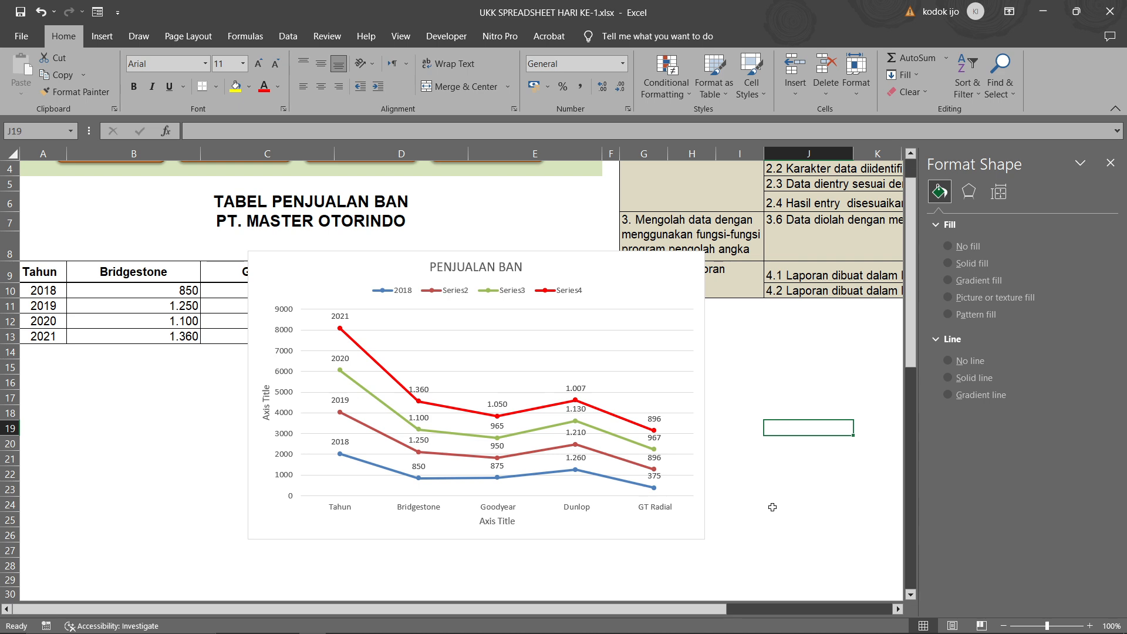
- Go to the PRAKTIK 3 Fungsi Campuran exercise sheet and close the formatting pane
scroll(757, 433, down, 4)
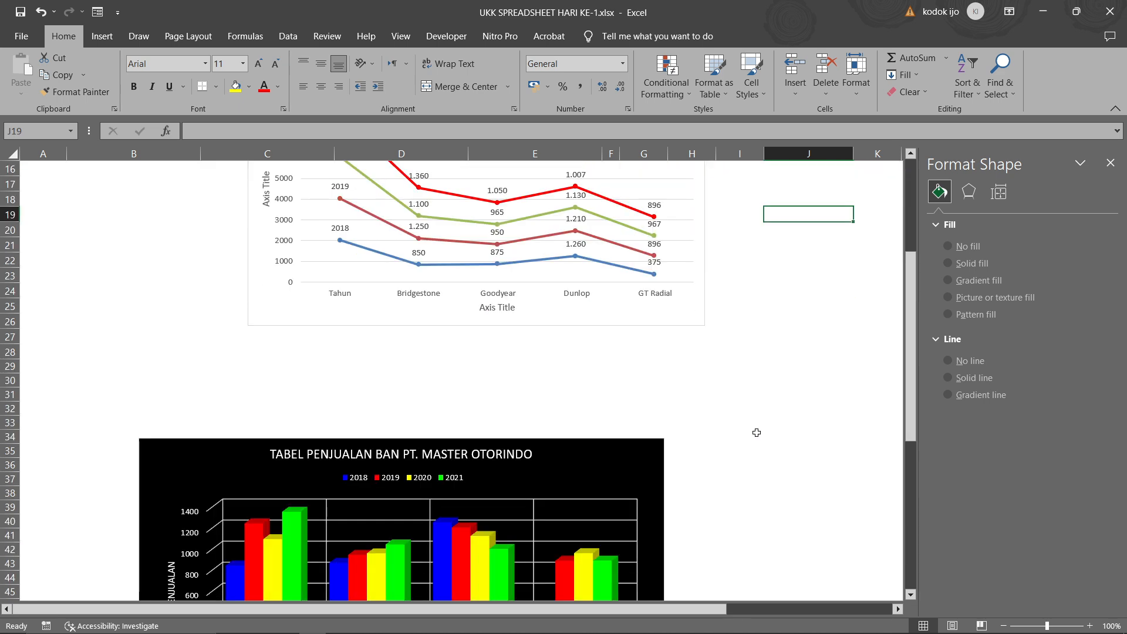
scroll(757, 433, down, 3)
scroll(677, 435, up, 8)
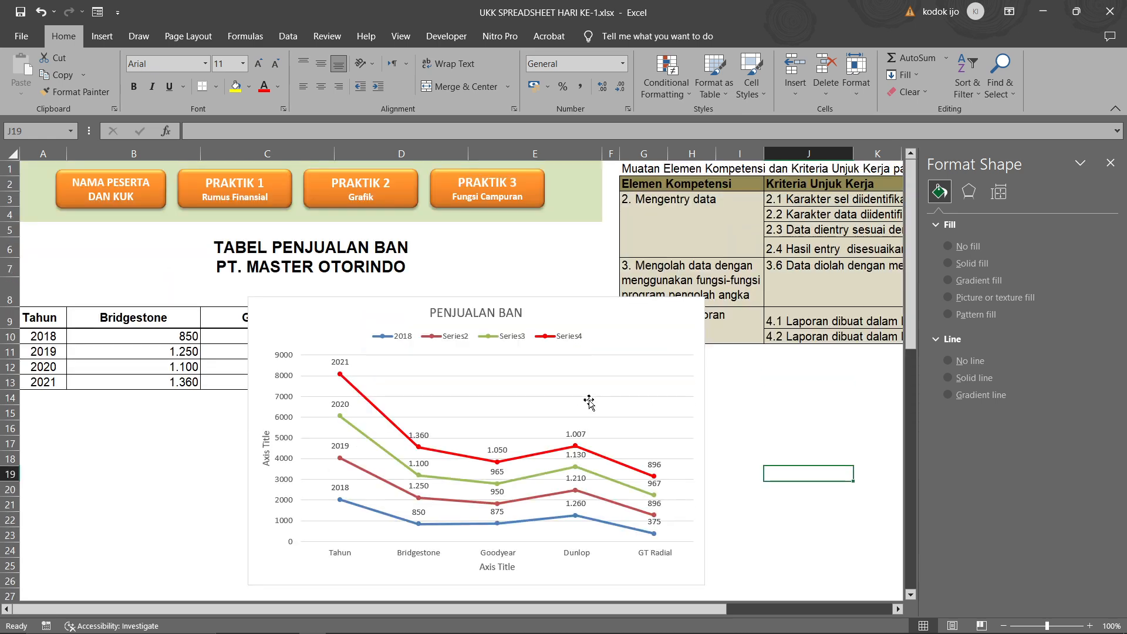
click(630, 329)
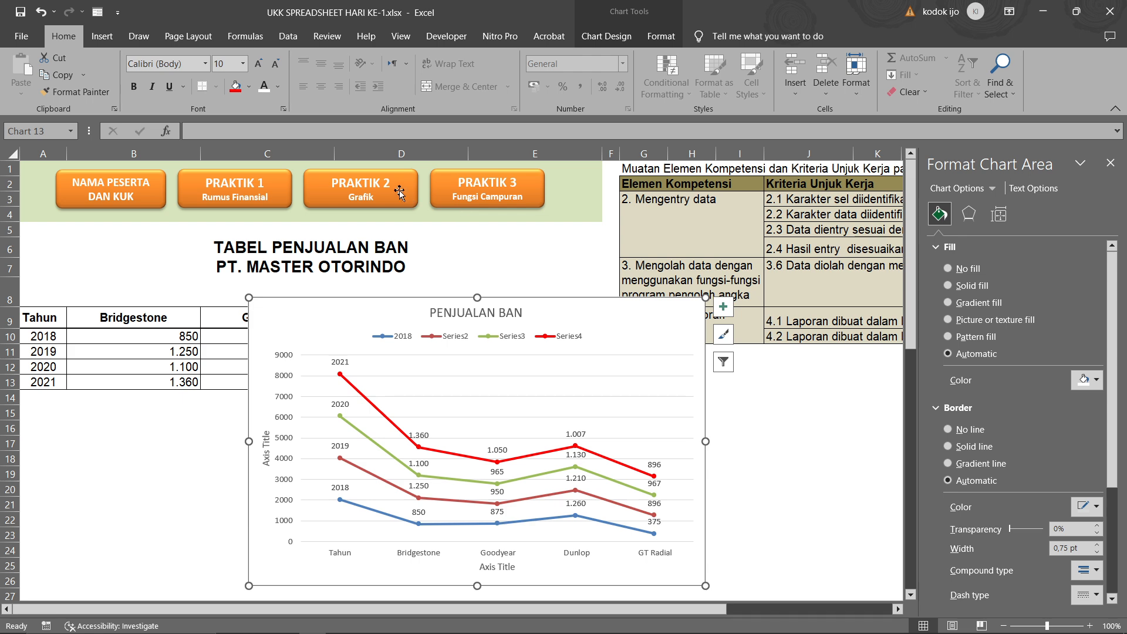
click(480, 192)
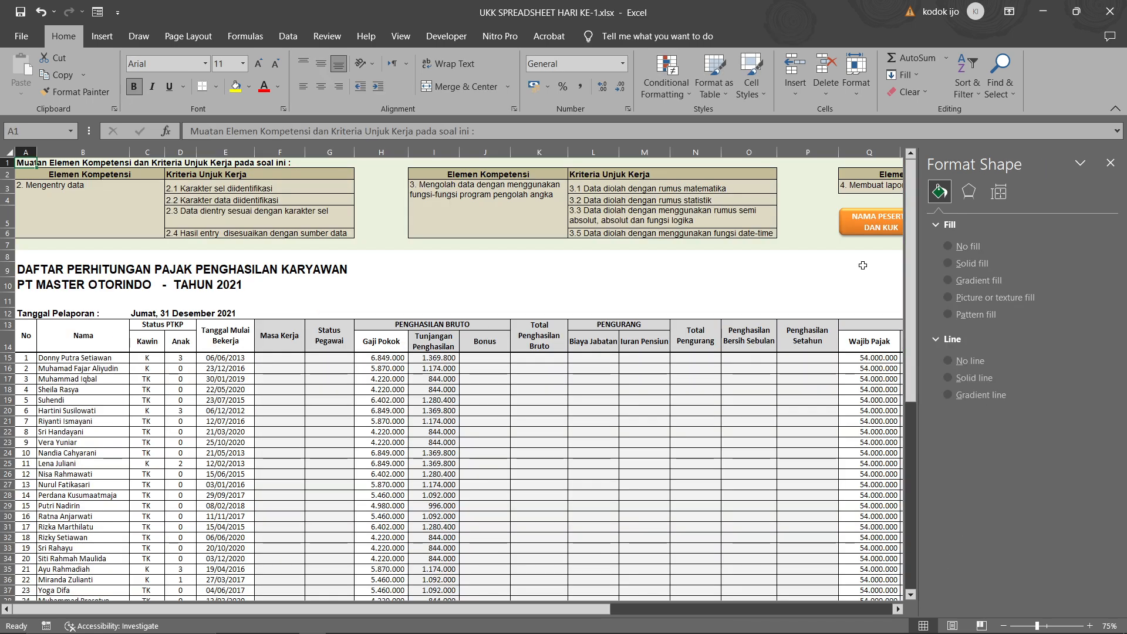
click(1110, 163)
click(645, 357)
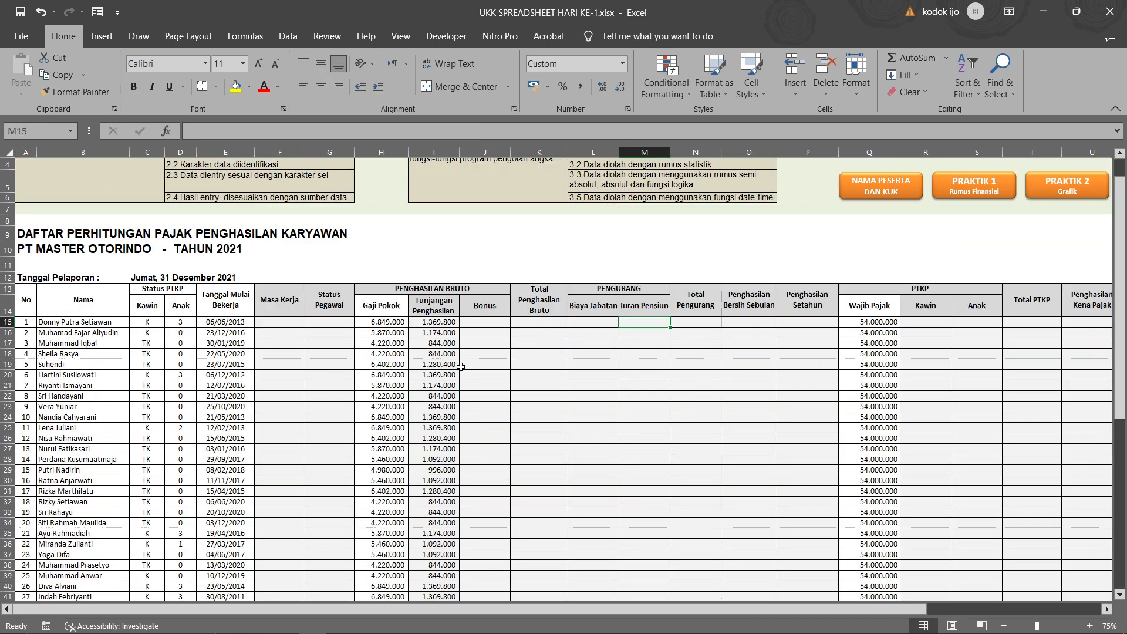
- Calculate the first employee's Masa Kerja in F15 with =DATEDIF(E15;$C$12;"Y")
scroll(344, 339, down, 1)
click(298, 319)
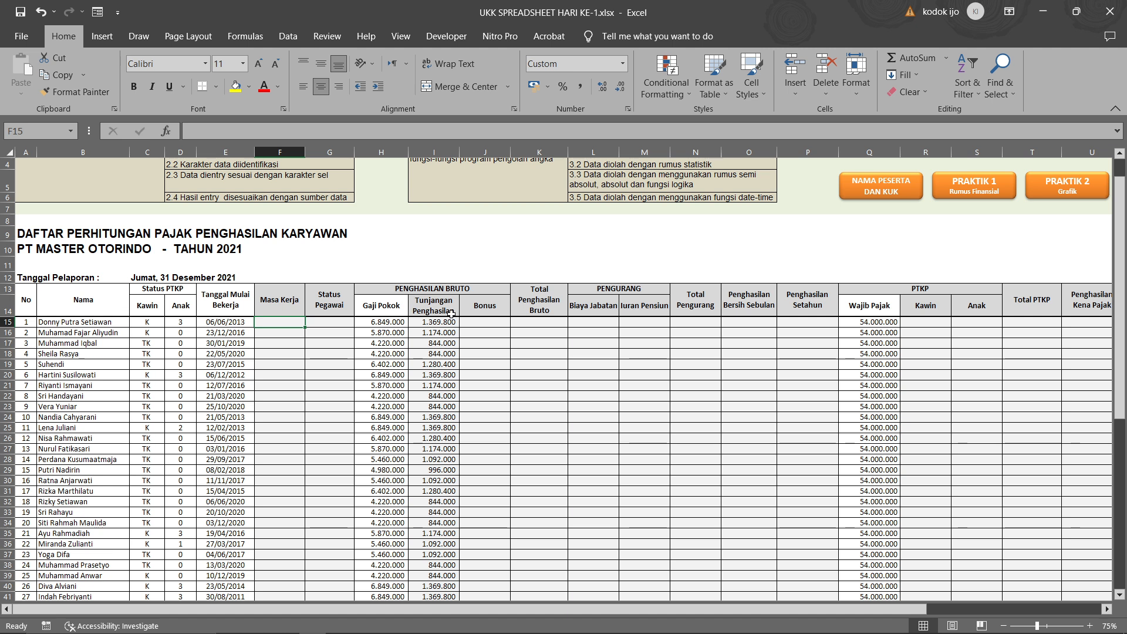
text(=)
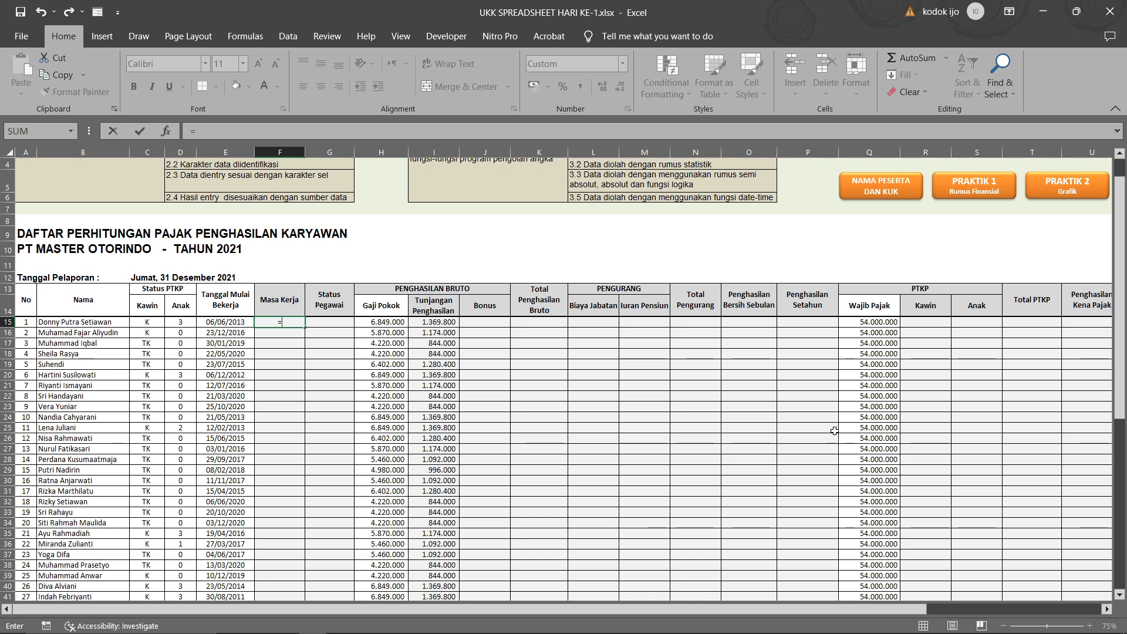
key(Escape)
click(1090, 626)
click(1090, 627)
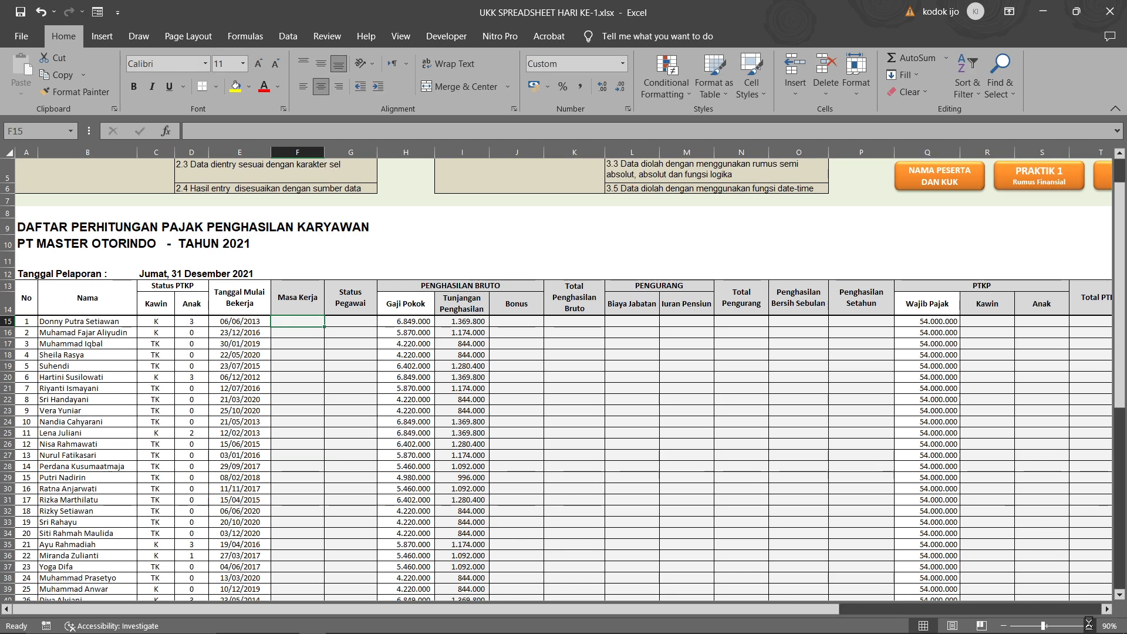
click(1090, 627)
click(1090, 626)
click(1090, 626)
click(1090, 626)
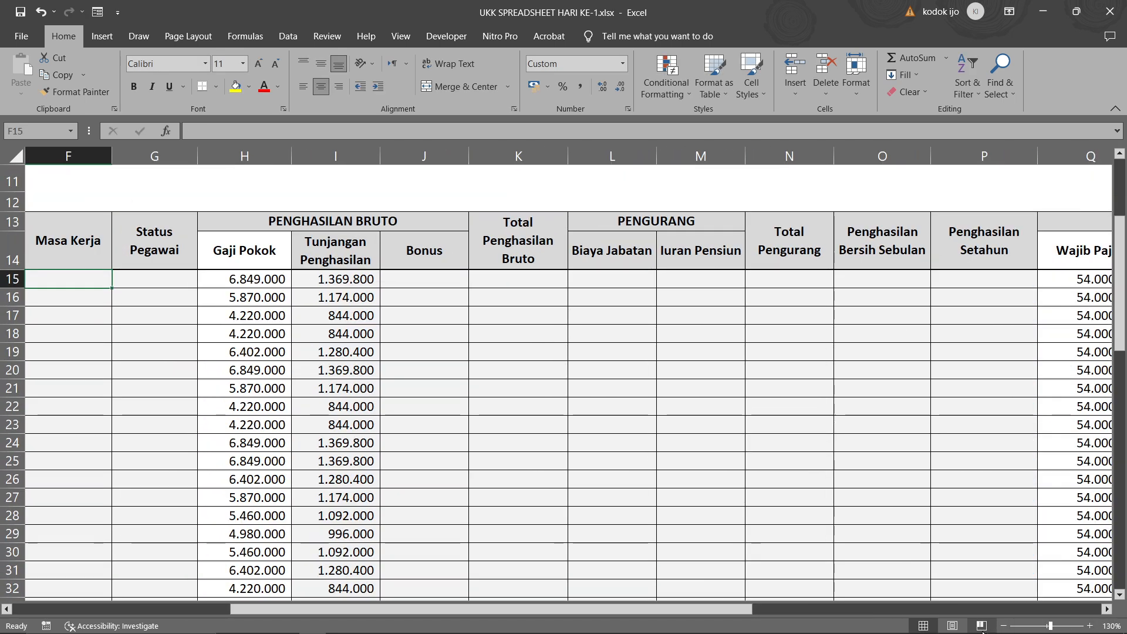
drag(728, 610, 508, 611)
text(=)
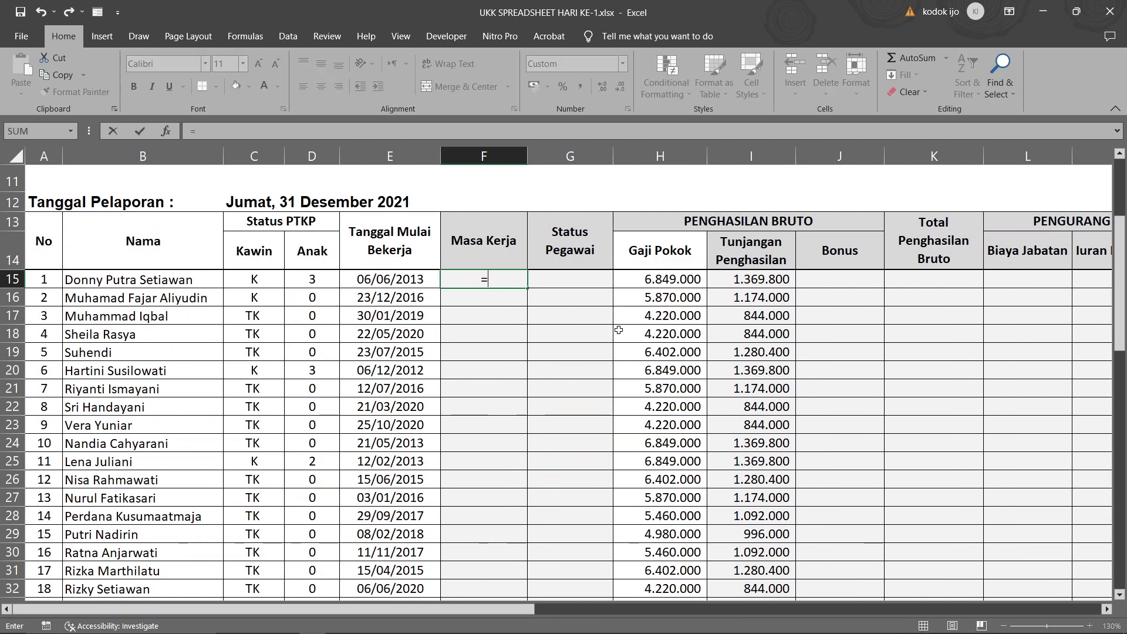
text(DATEDIF()
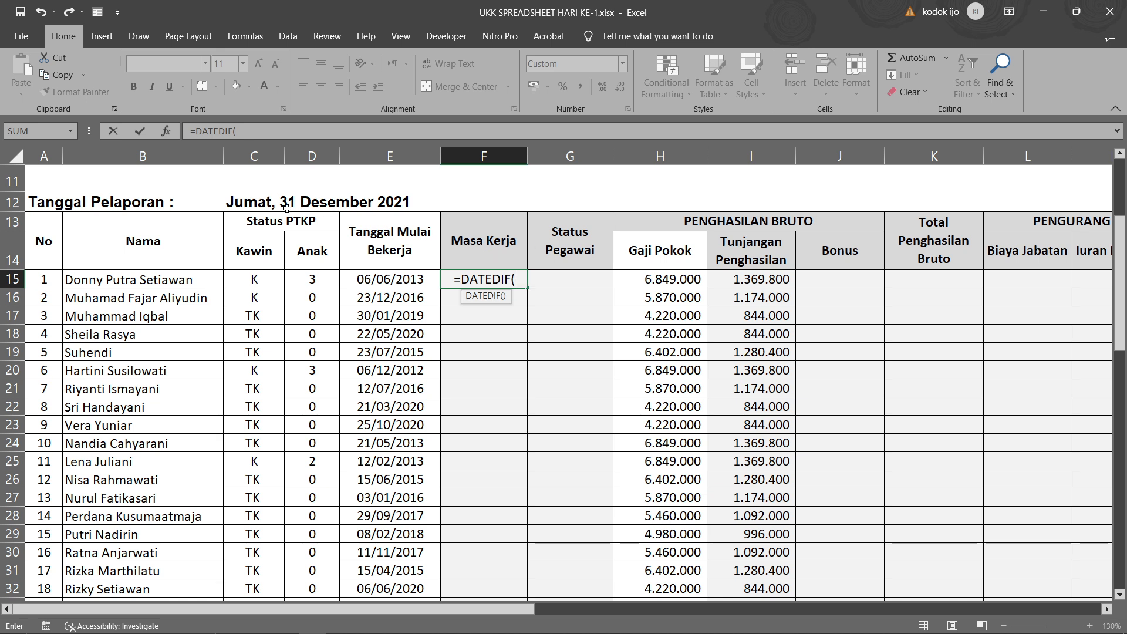
click(412, 277)
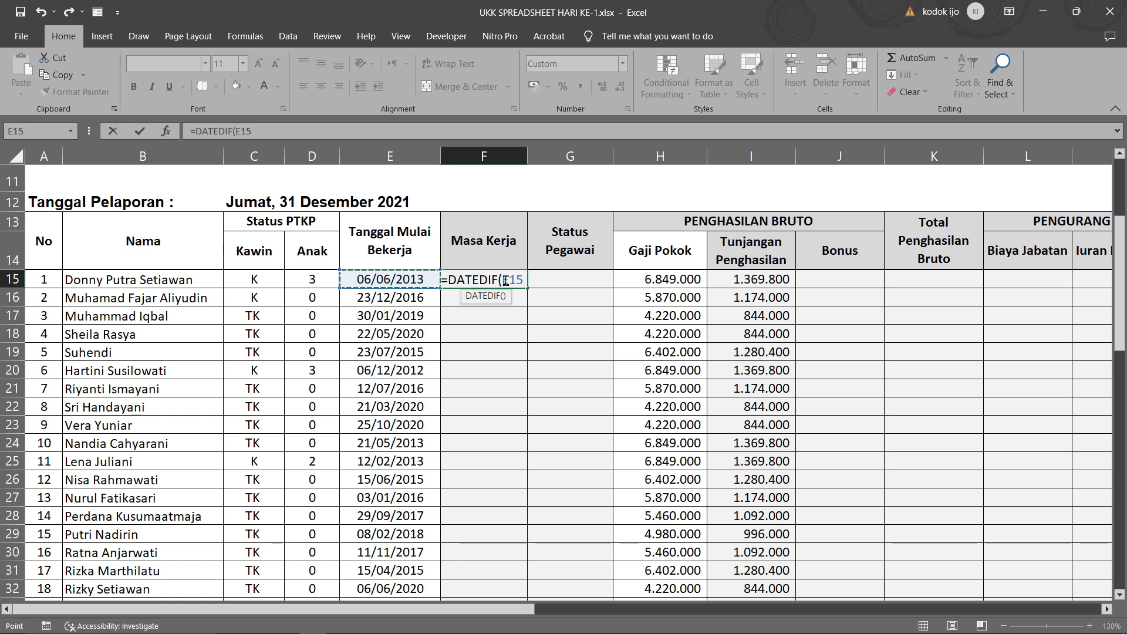
text(;)
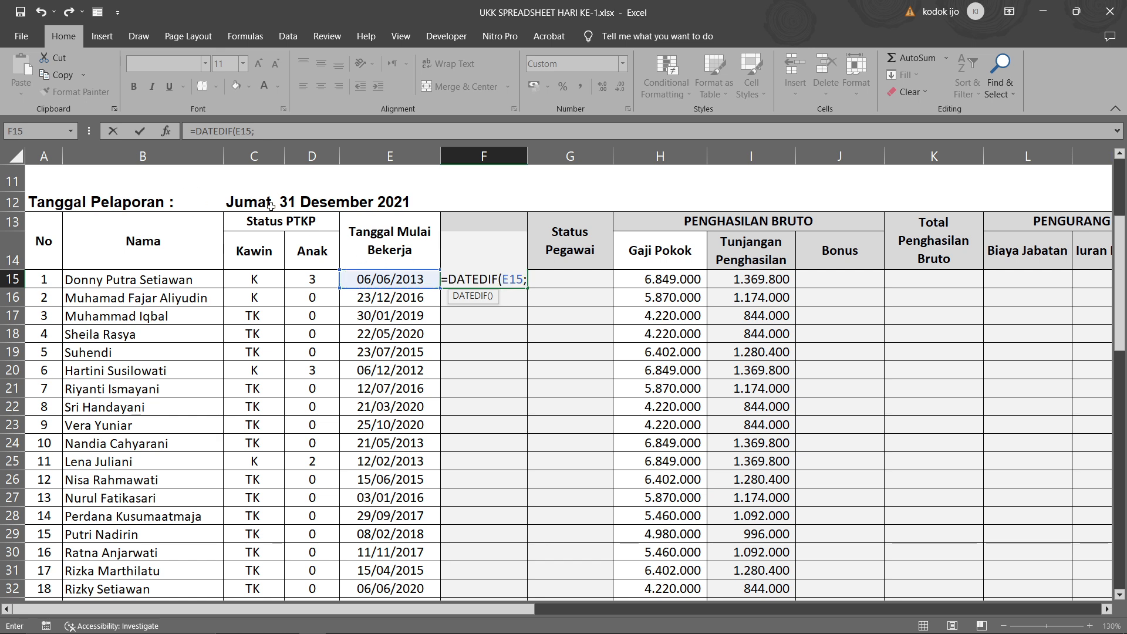
click(323, 193)
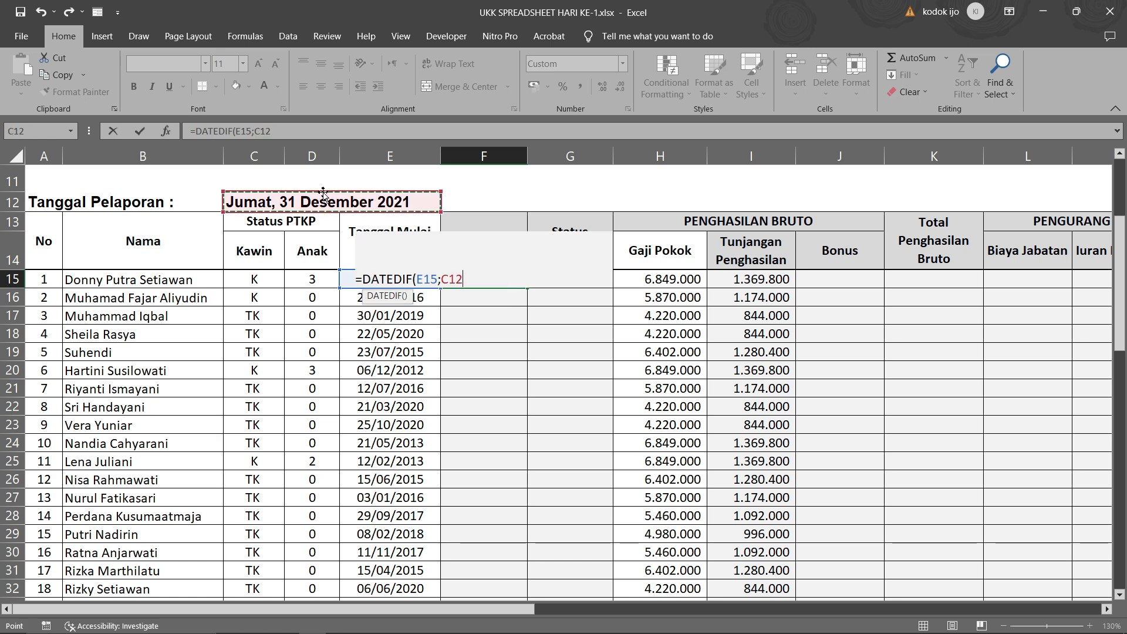
key(F4)
text(;"Y)
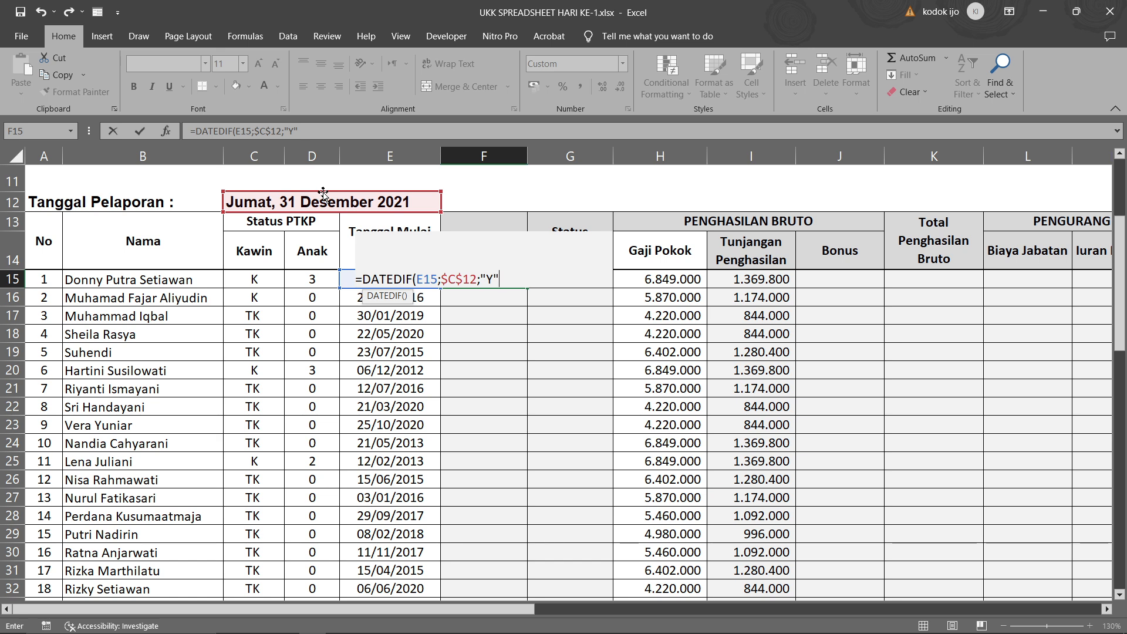
text())
key(Return)
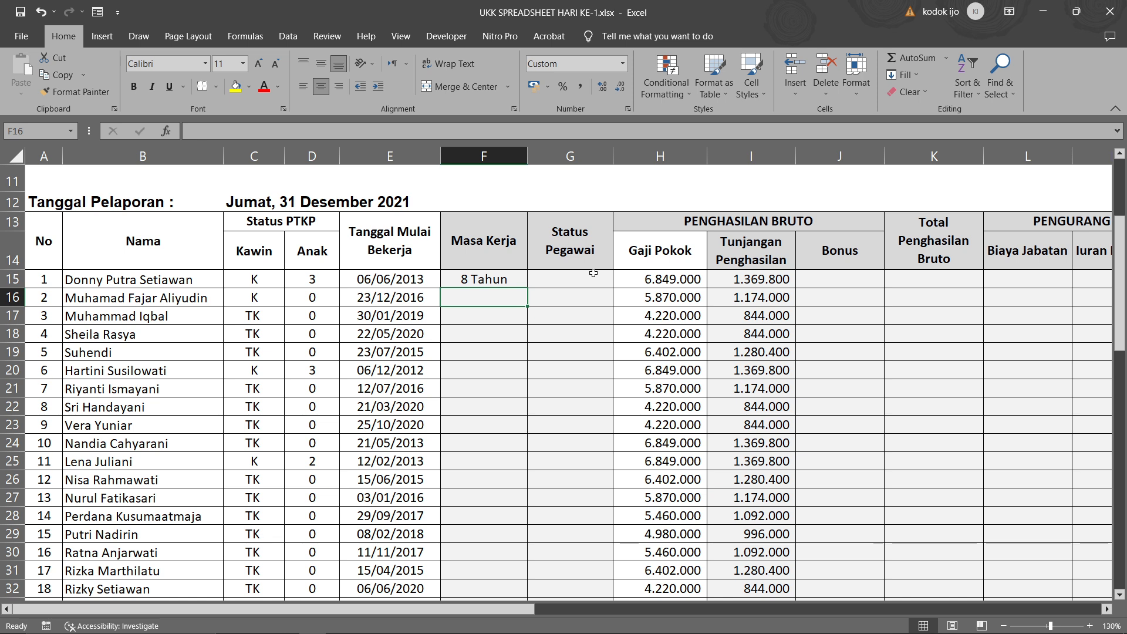
- Try to fill the Masa Kerja formula from F15 down to the remaining employee rows
click(506, 284)
double_click(530, 287)
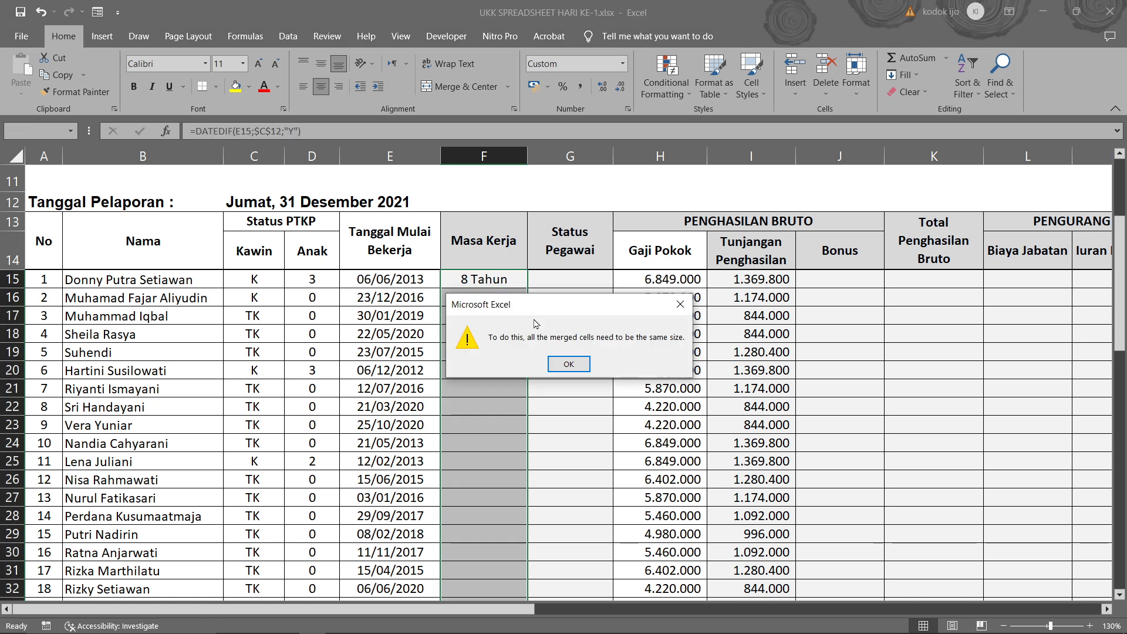
click(569, 363)
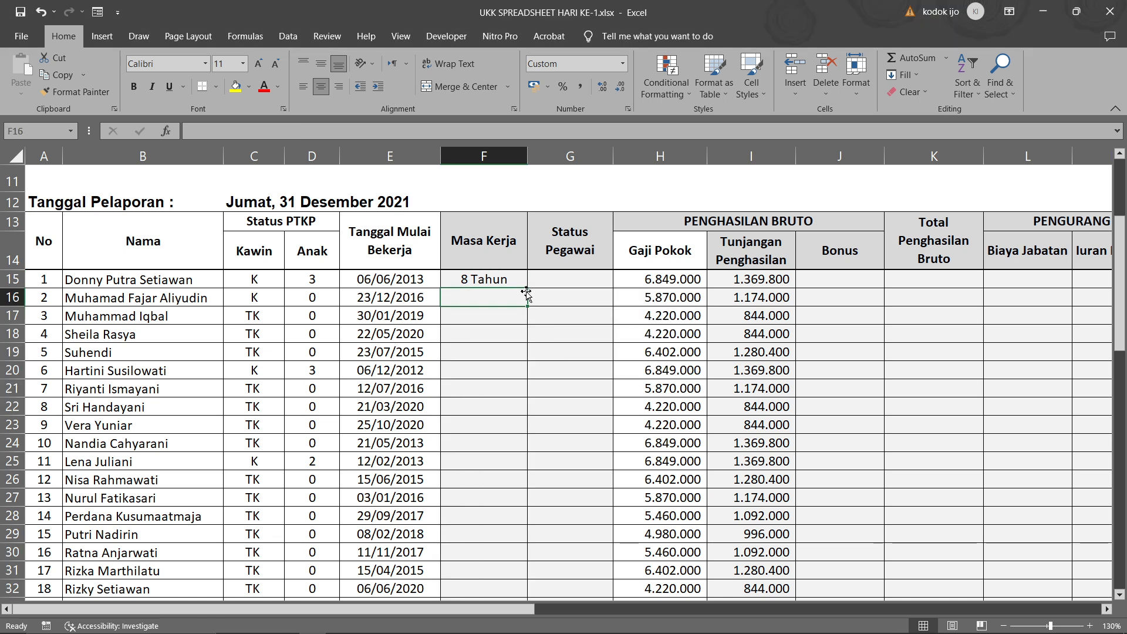
- Try to fill the DATEDIF formula from F15 down to F18 in the Masa Kerja column
drag(525, 291, 526, 342)
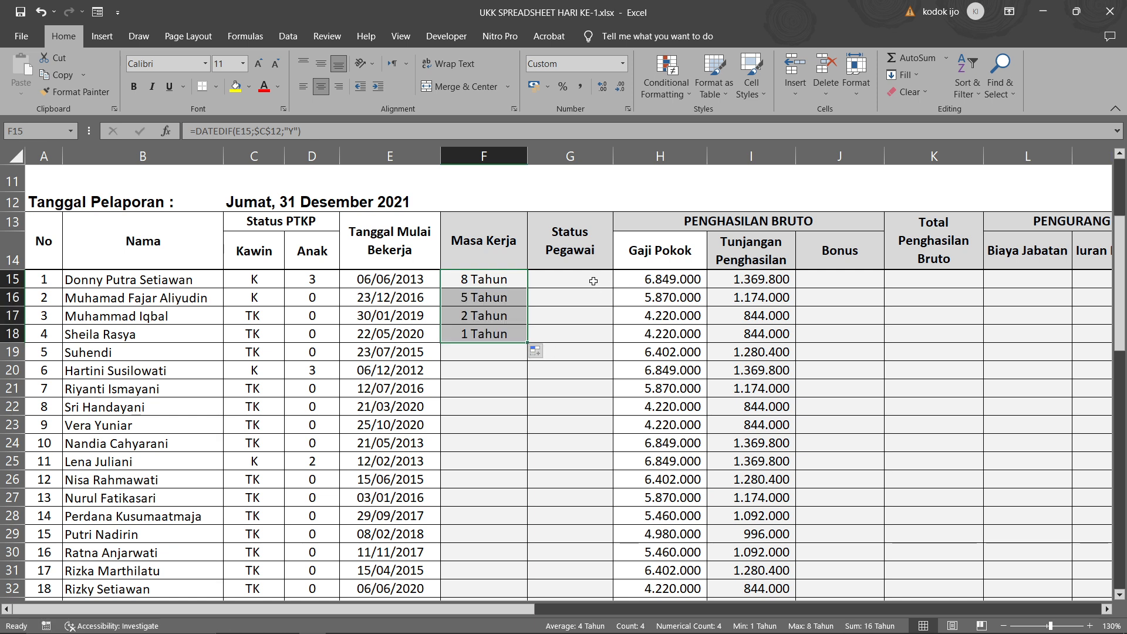
key(ctrl+z)
- Replace the formula in F15 with =YEARFRAC(E15;$C$12) to calculate the length of service
key(BackSpace)
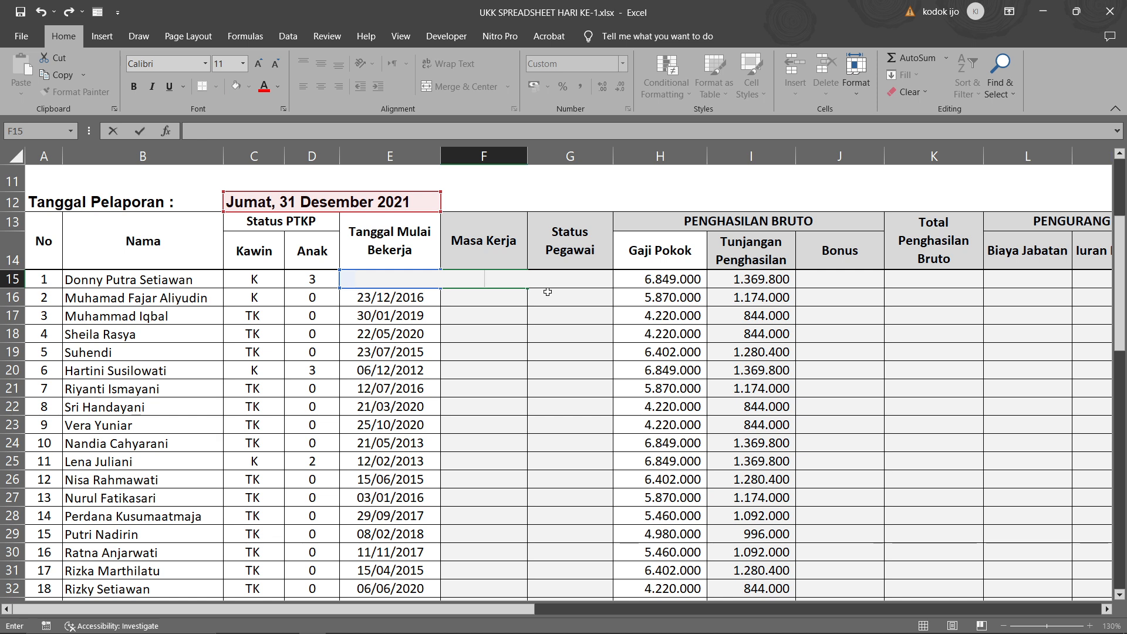
text(=Y)
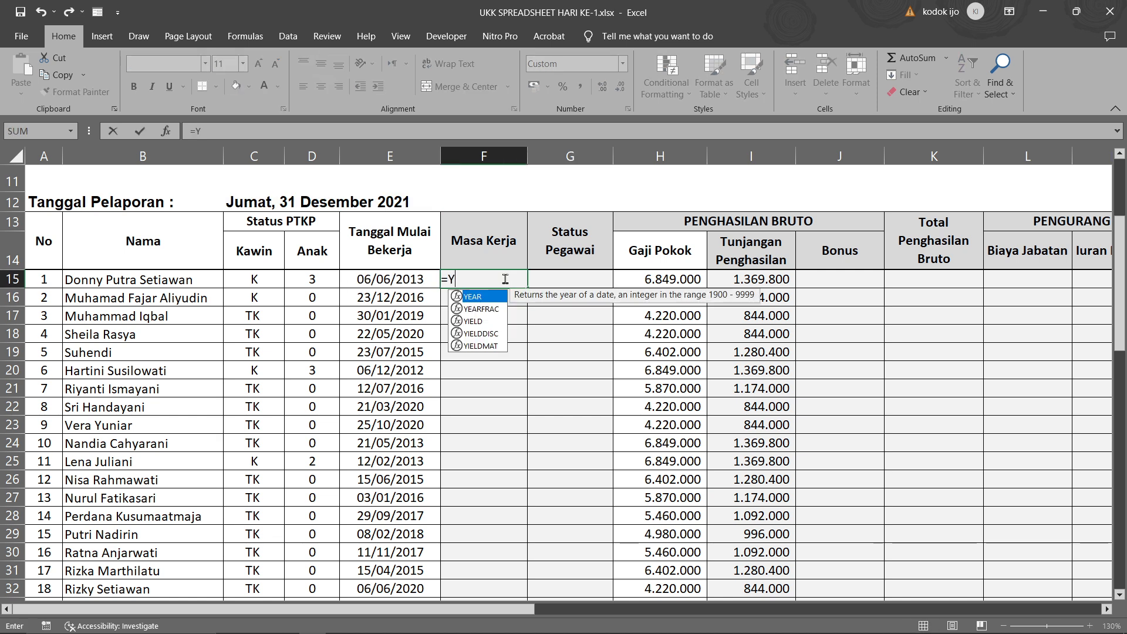
text(EARFRAC)
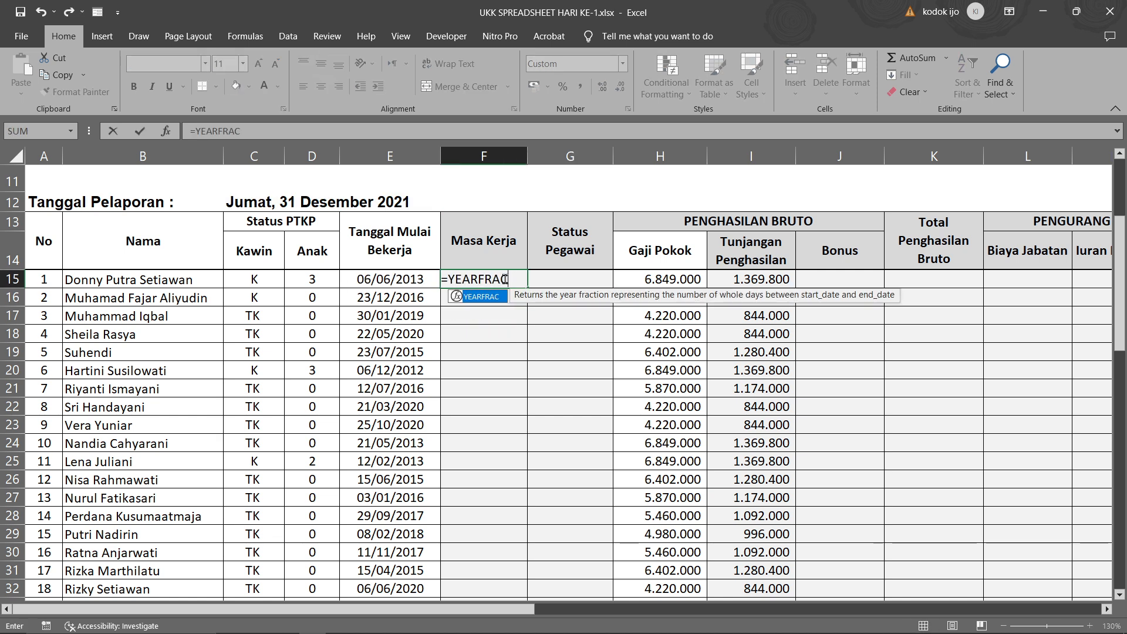
text(()
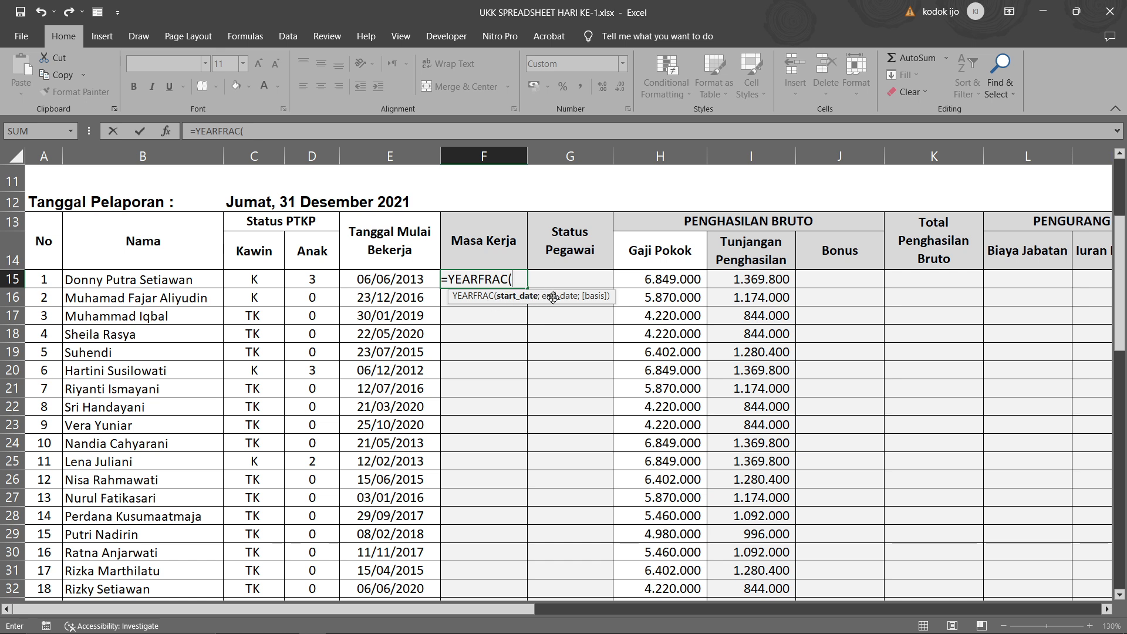
click(415, 283)
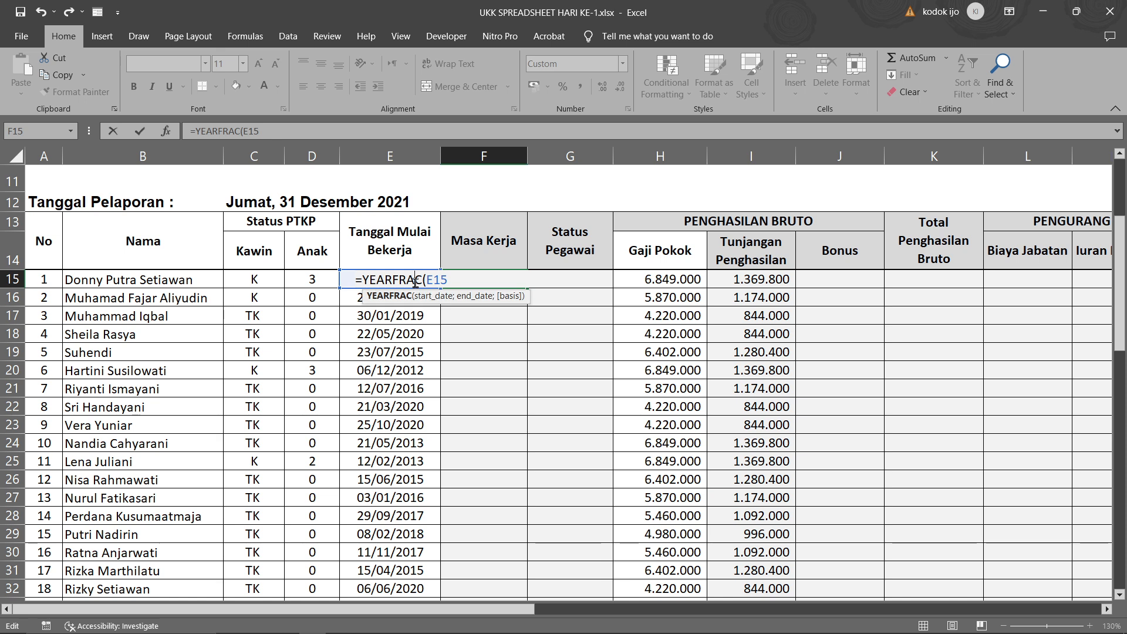
click(415, 281)
text(;)
key(BackSpace)
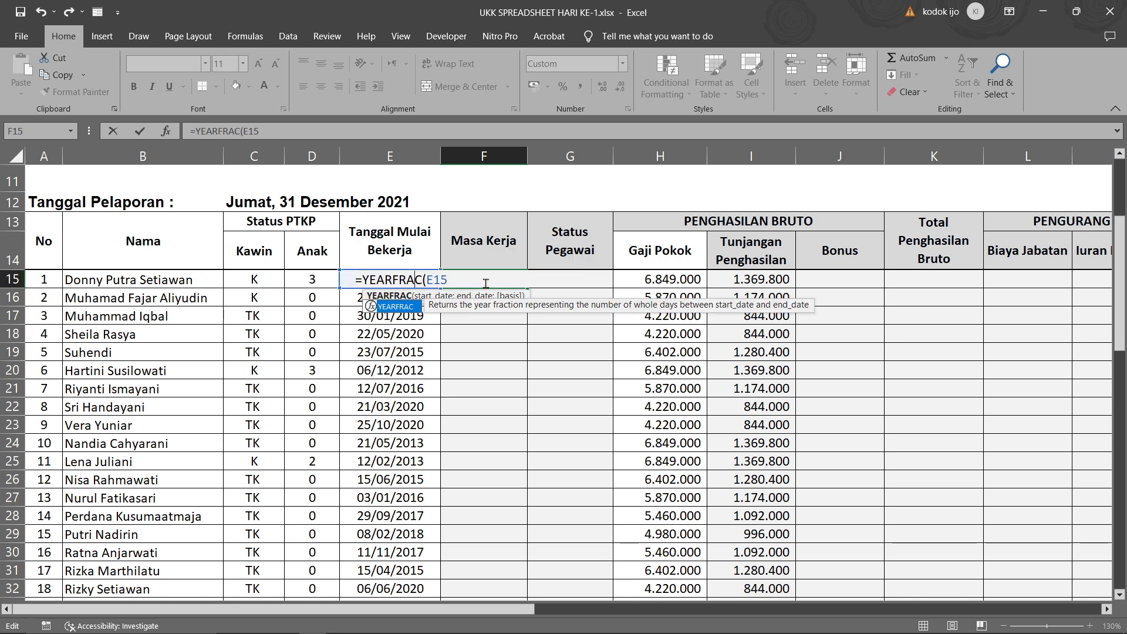
click(487, 283)
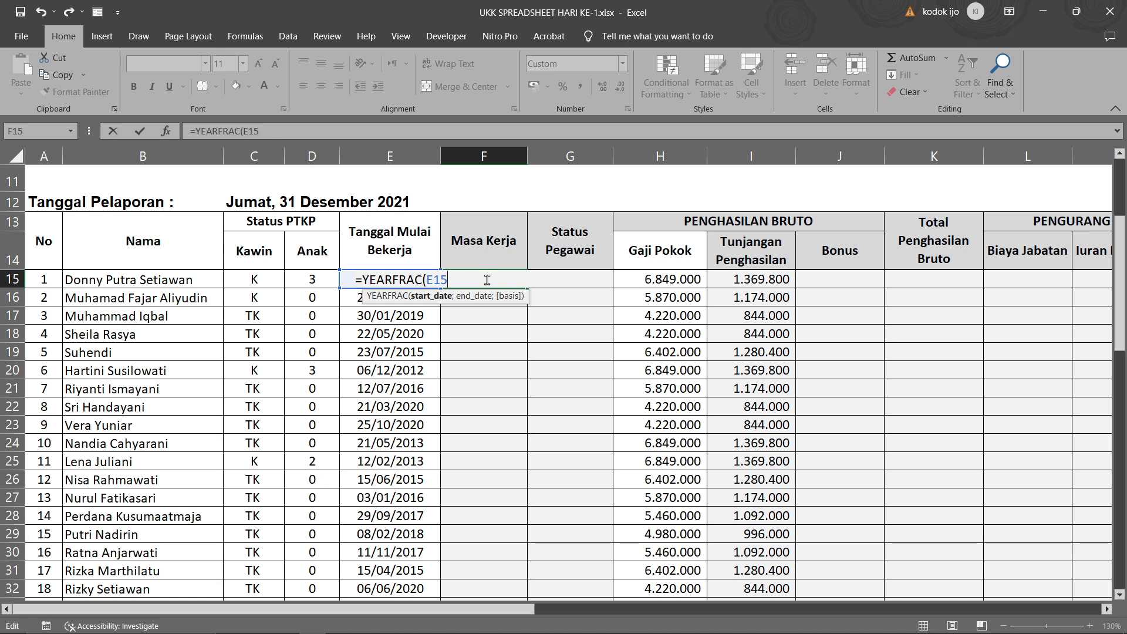
text(;)
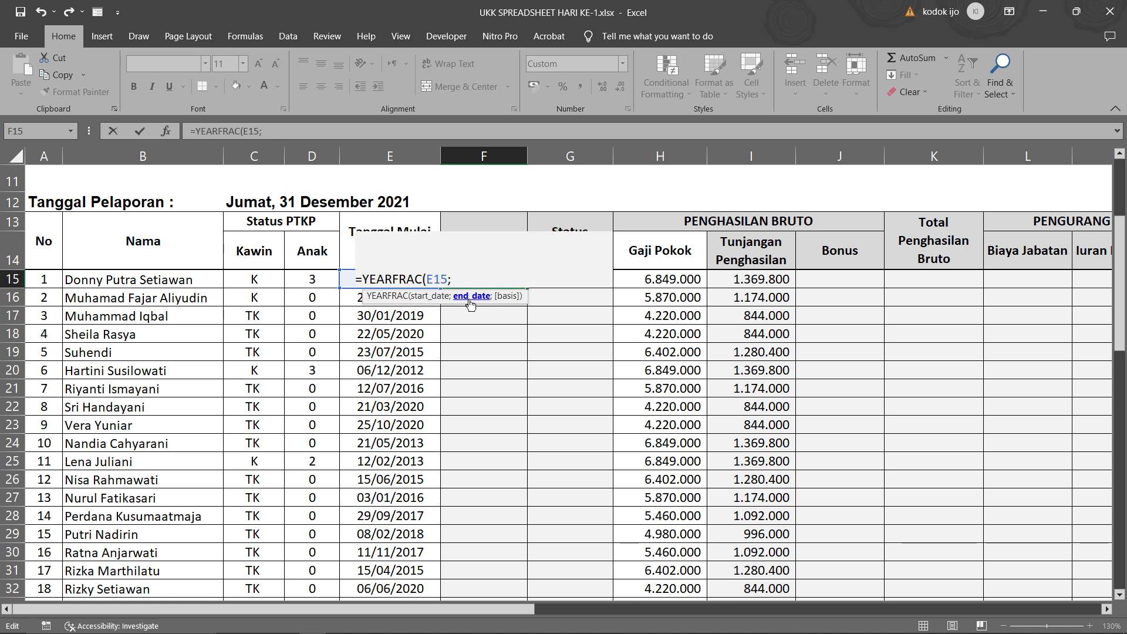
click(253, 200)
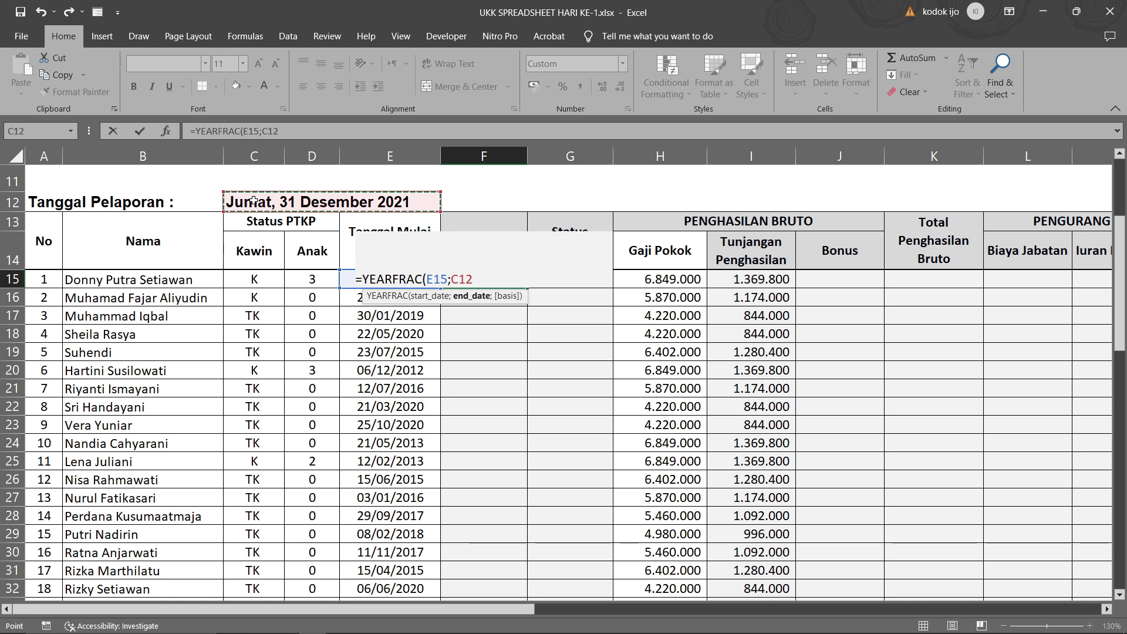
key(F4)
text())
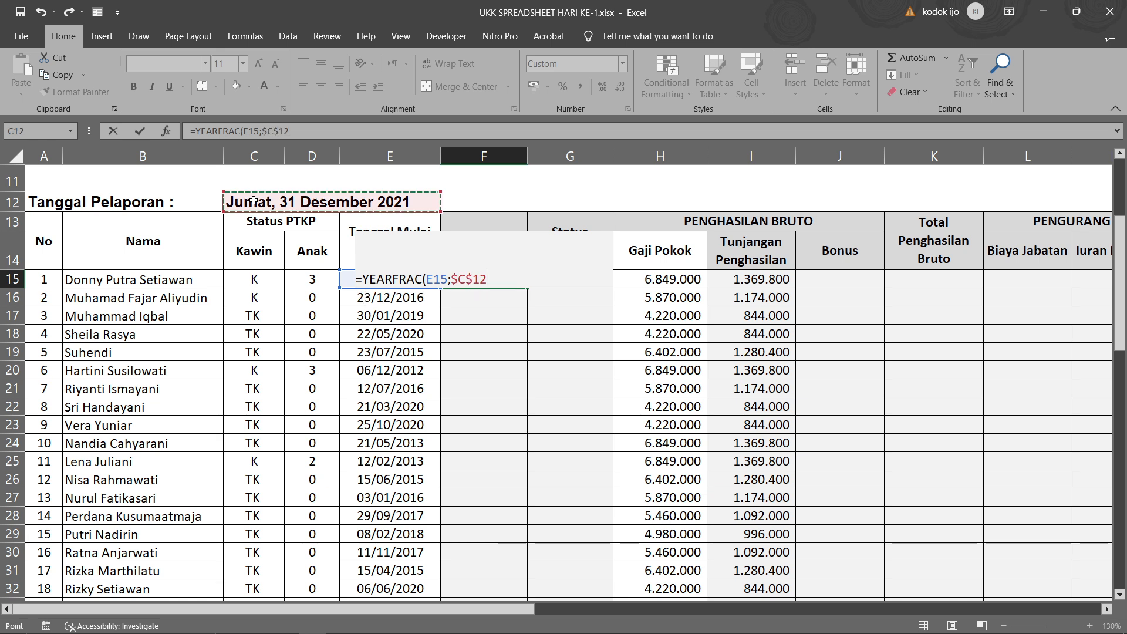
key(Return)
click(488, 281)
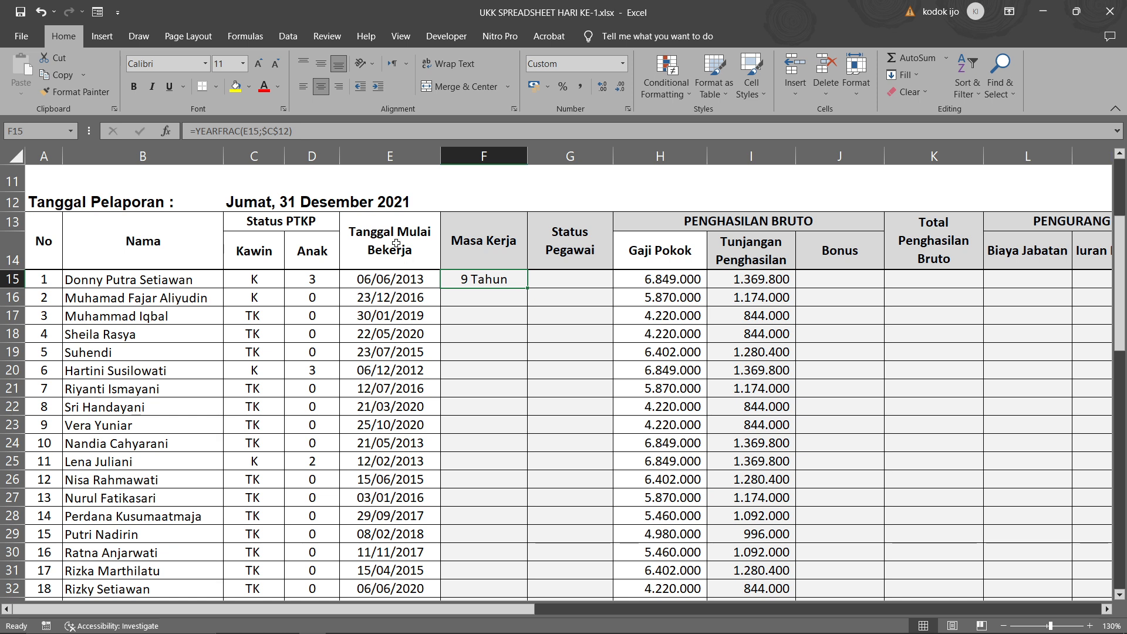
- Undo the recent formula entries in F15 until the cell is empty
click(409, 298)
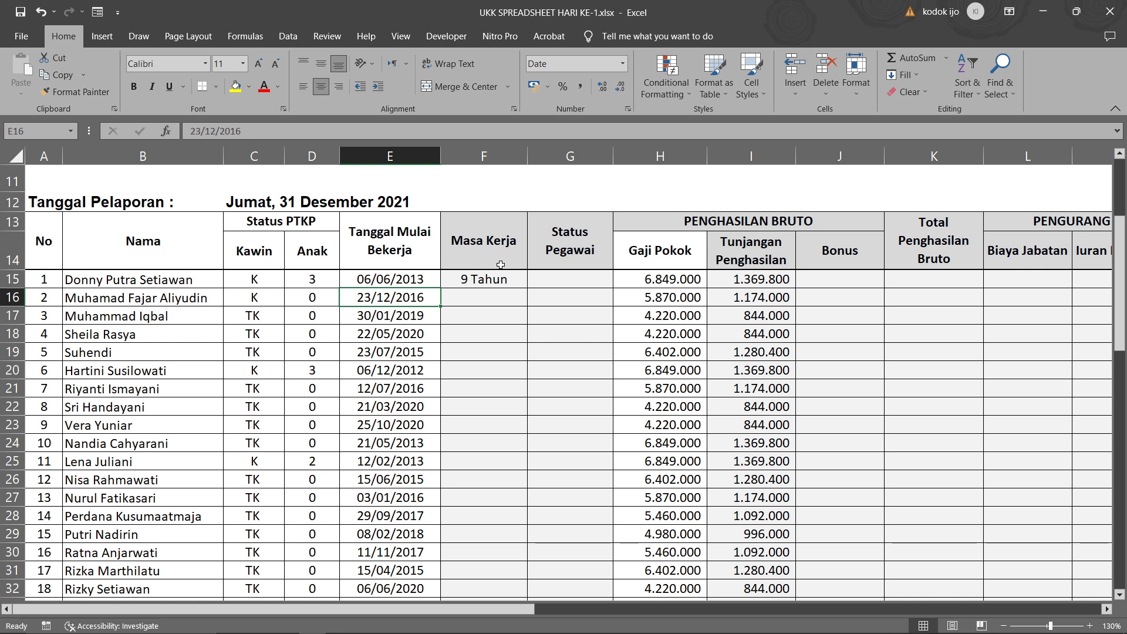
key(ctrl+z)
key(ctrl+z)
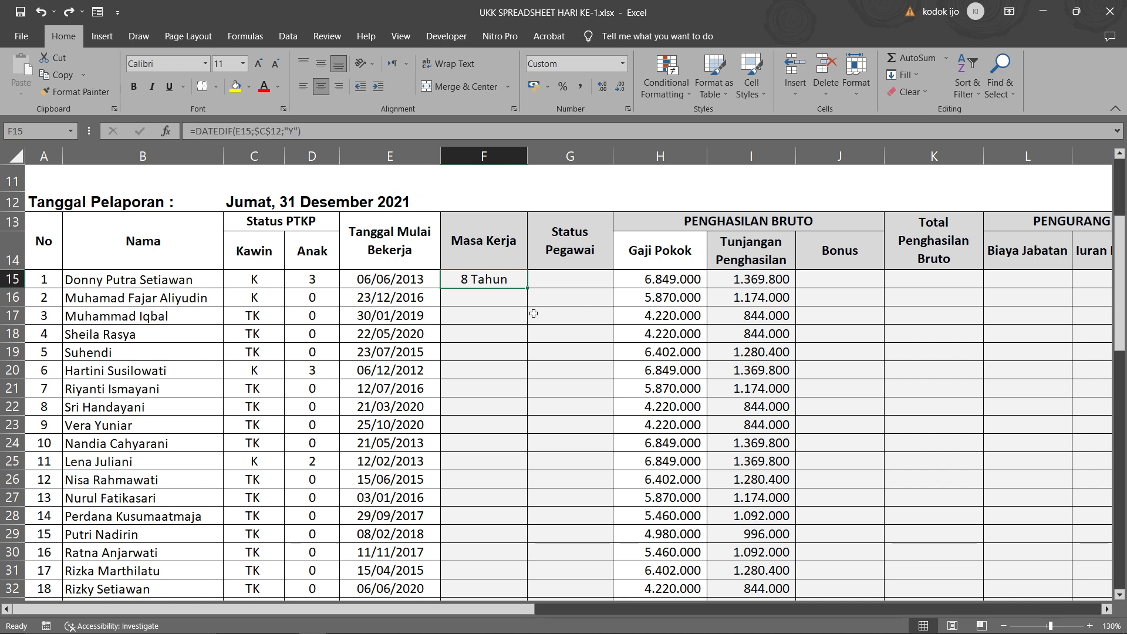
key(ctrl+z)
- Try to restore the DATEDIF formula in F15 and fill it down to F17
scroll(535, 315, down, 1)
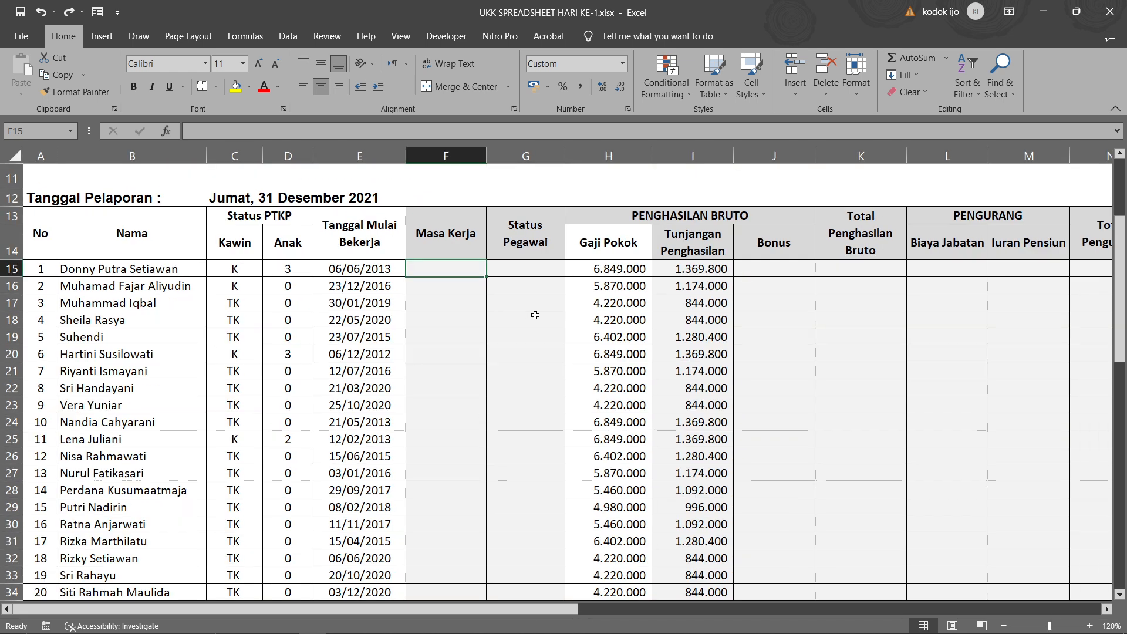
scroll(535, 315, up, 1)
key(ctrl+y)
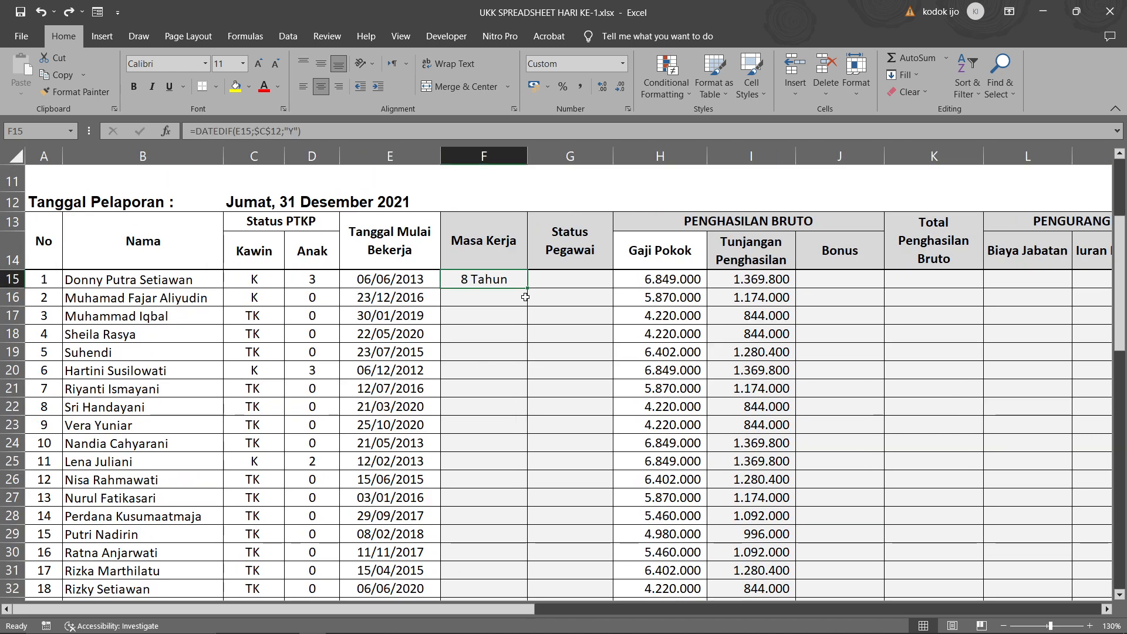
drag(527, 289, 531, 322)
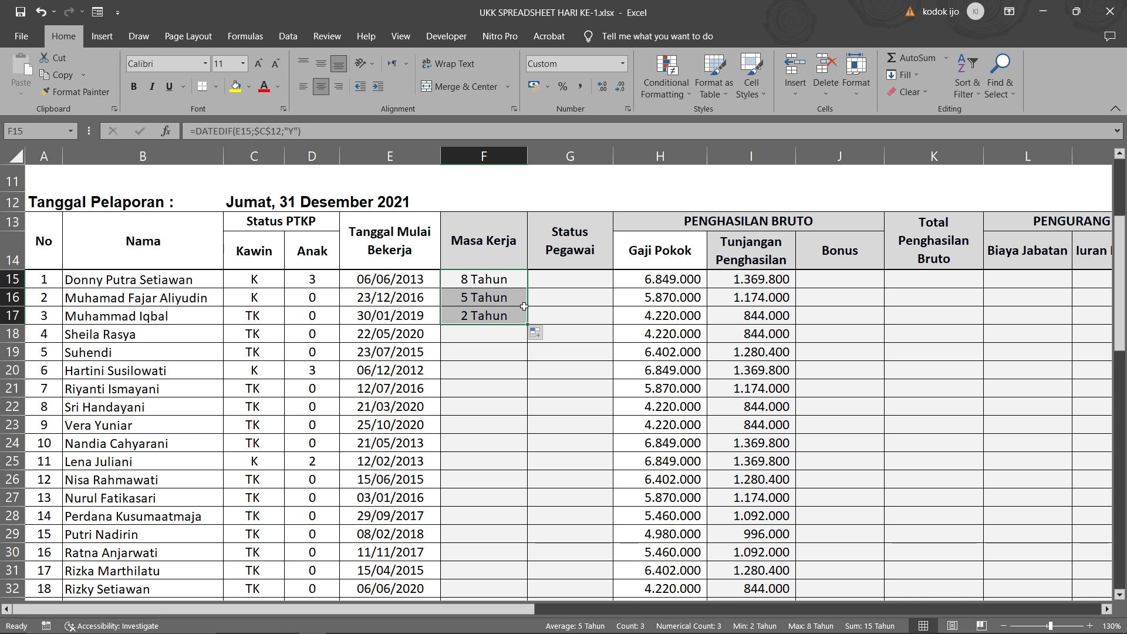
click(478, 442)
key(shift+Down)
key(shift+Down)
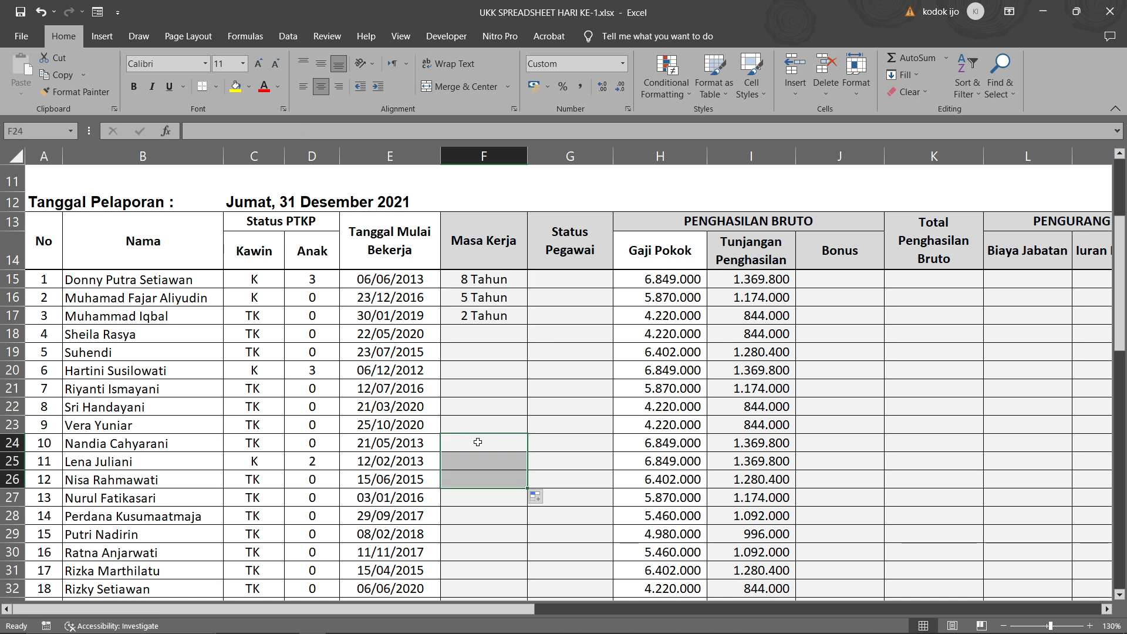
key(ctrl+z)
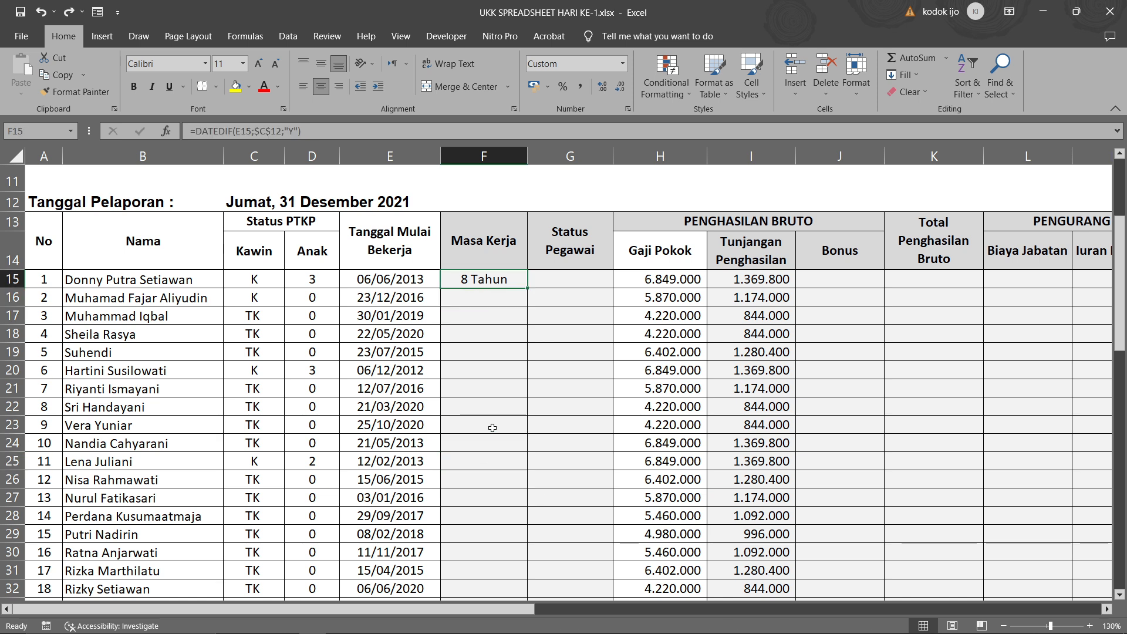
key(ctrl+z)
- Enter the formula =YEARFRAC(E15;$C$12) in F15 for the first employee's Masa Kerja
scroll(493, 428, down, 1)
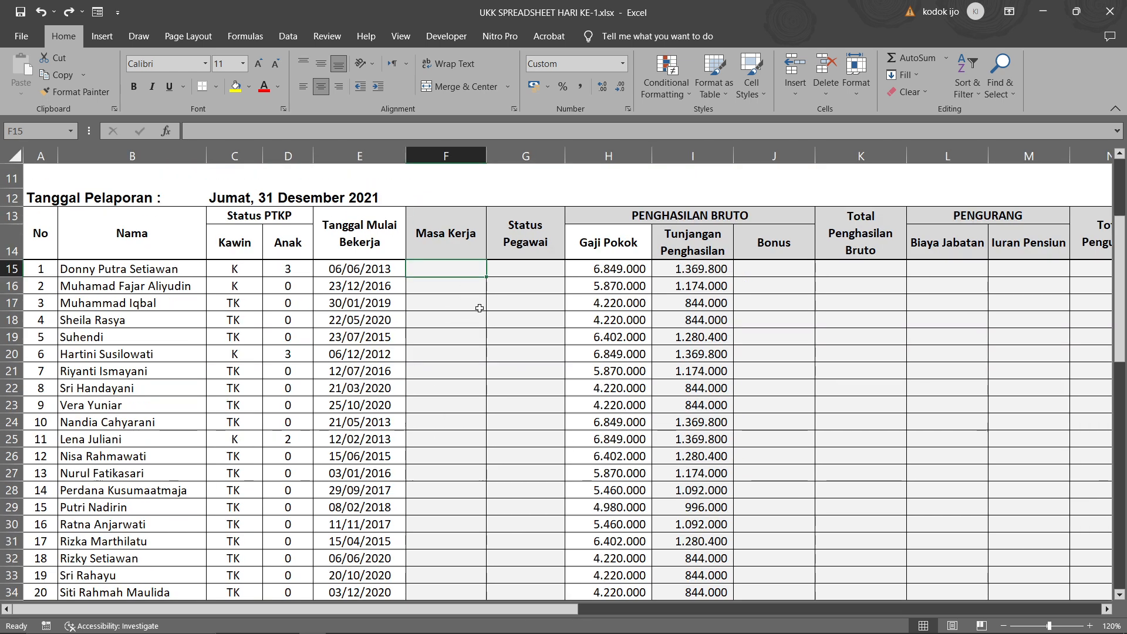
text(=YEARF)
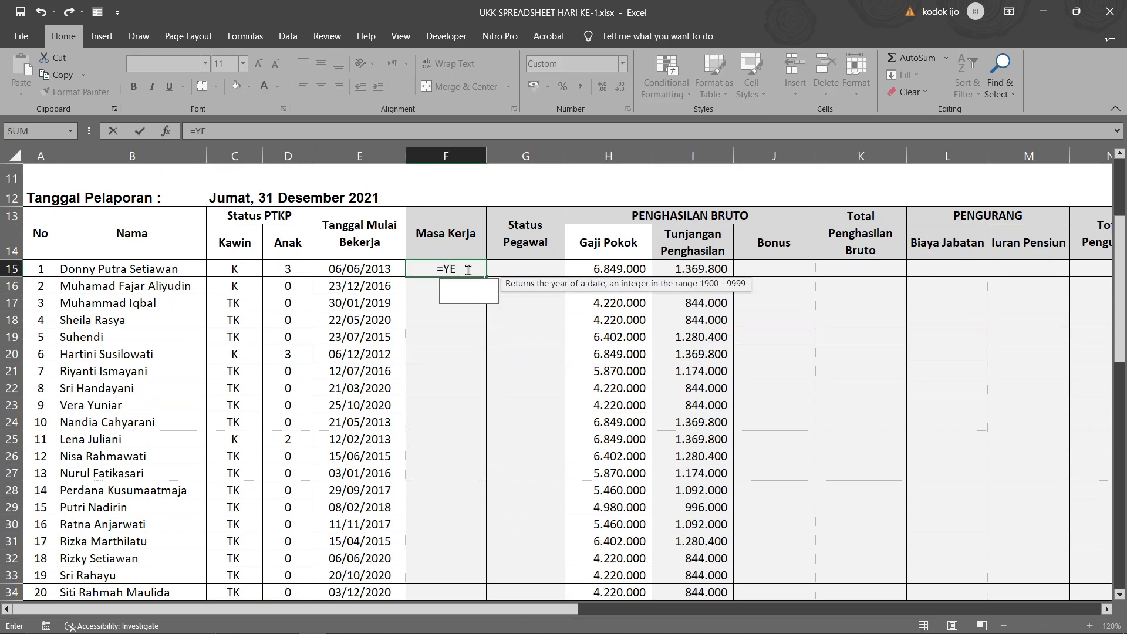
text(()
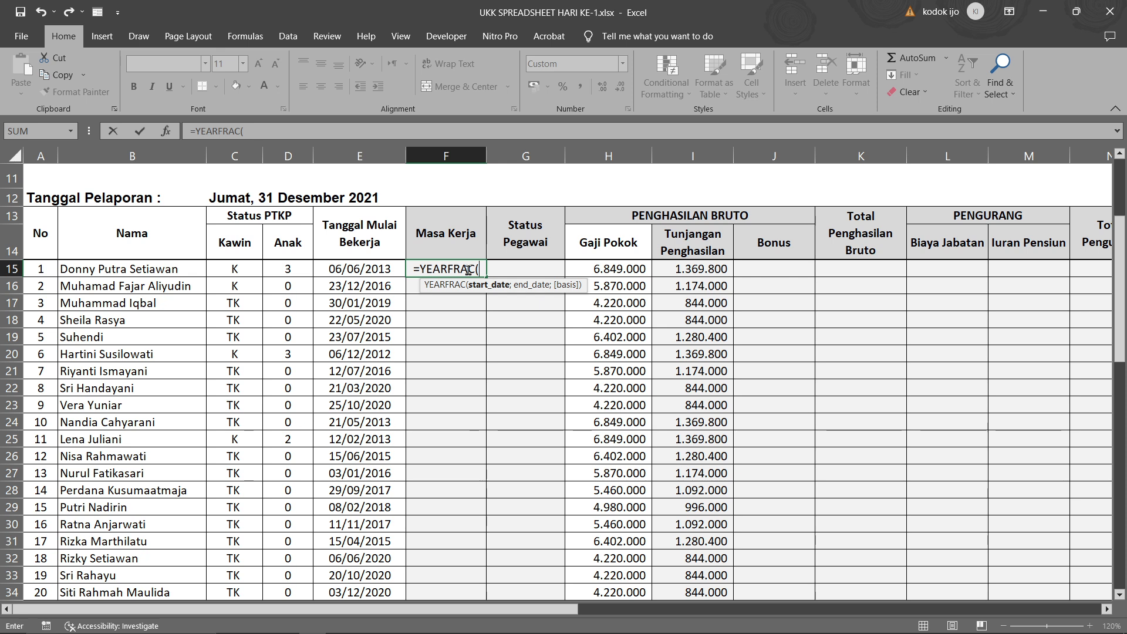
click(362, 269)
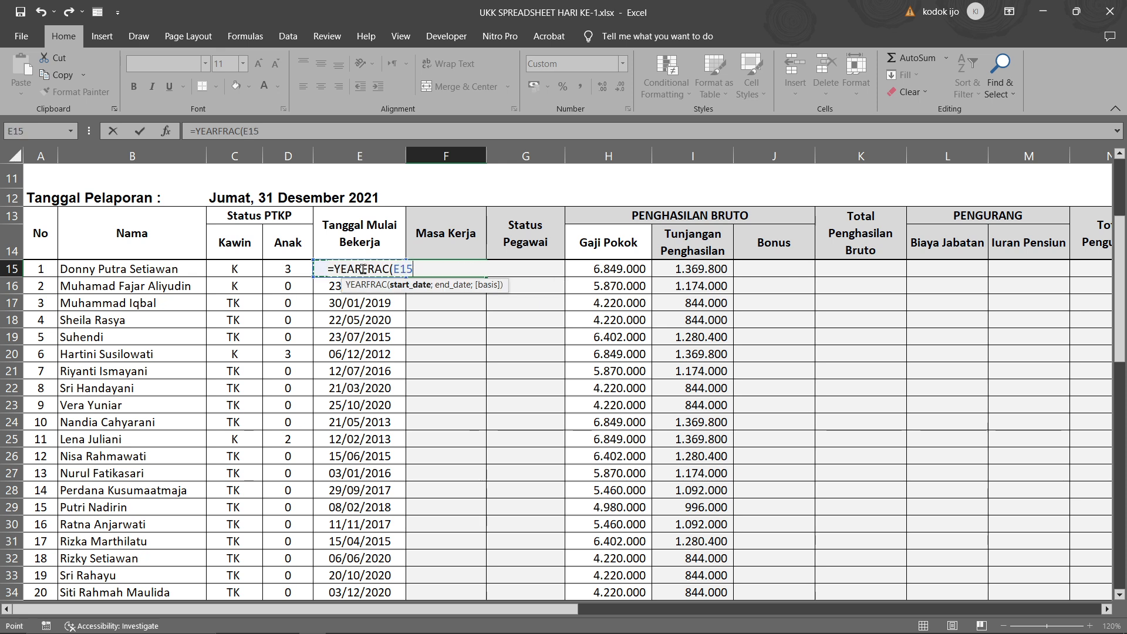
text(;)
click(252, 198)
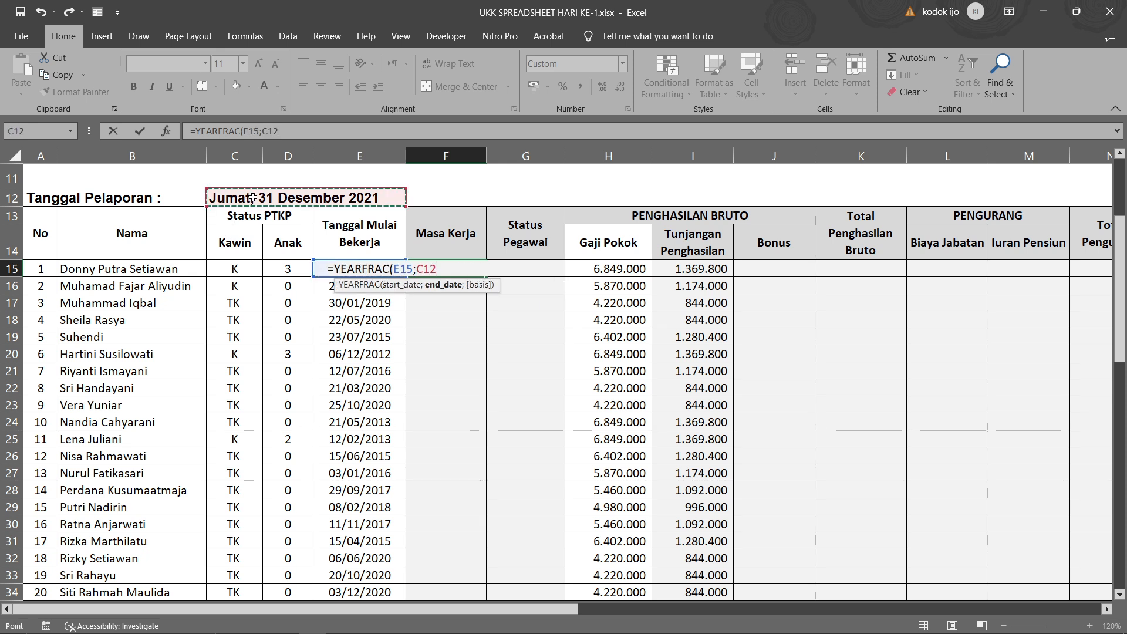
text())
key(Return)
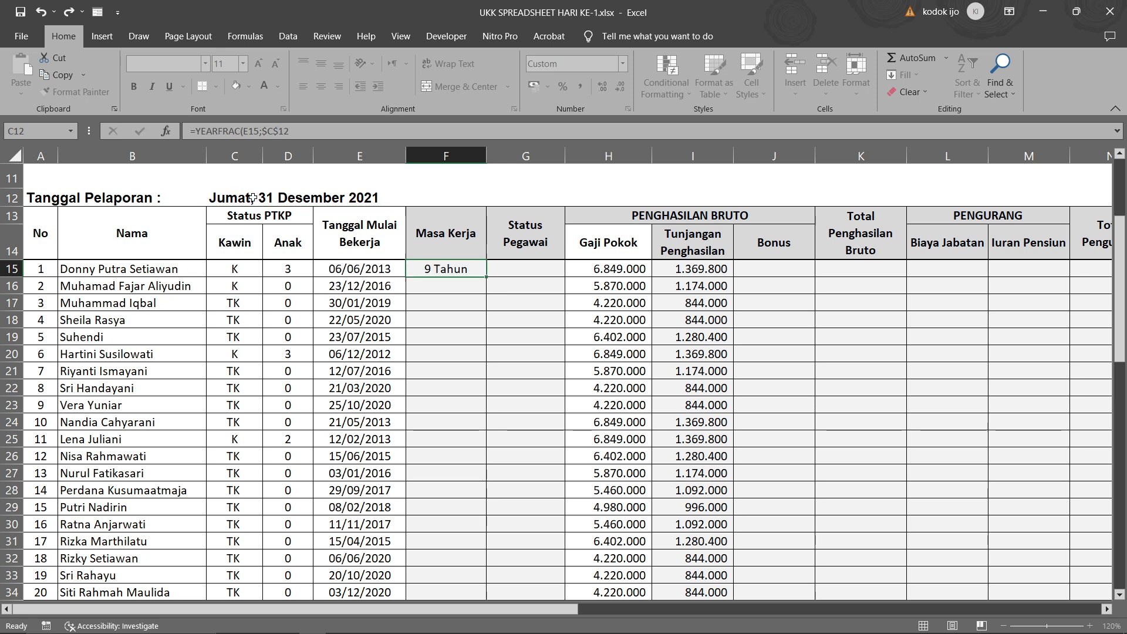
- Fill the YEARFRAC formula from F15 down to F20 in the Masa Kerja column
click(438, 261)
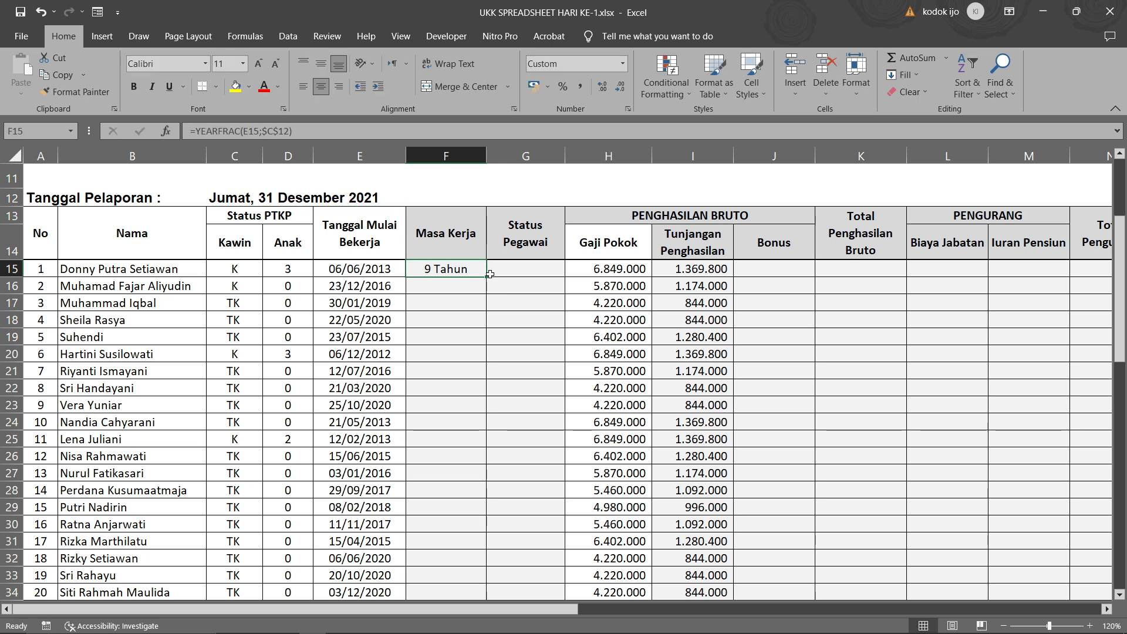
drag(490, 280, 484, 361)
click(483, 271)
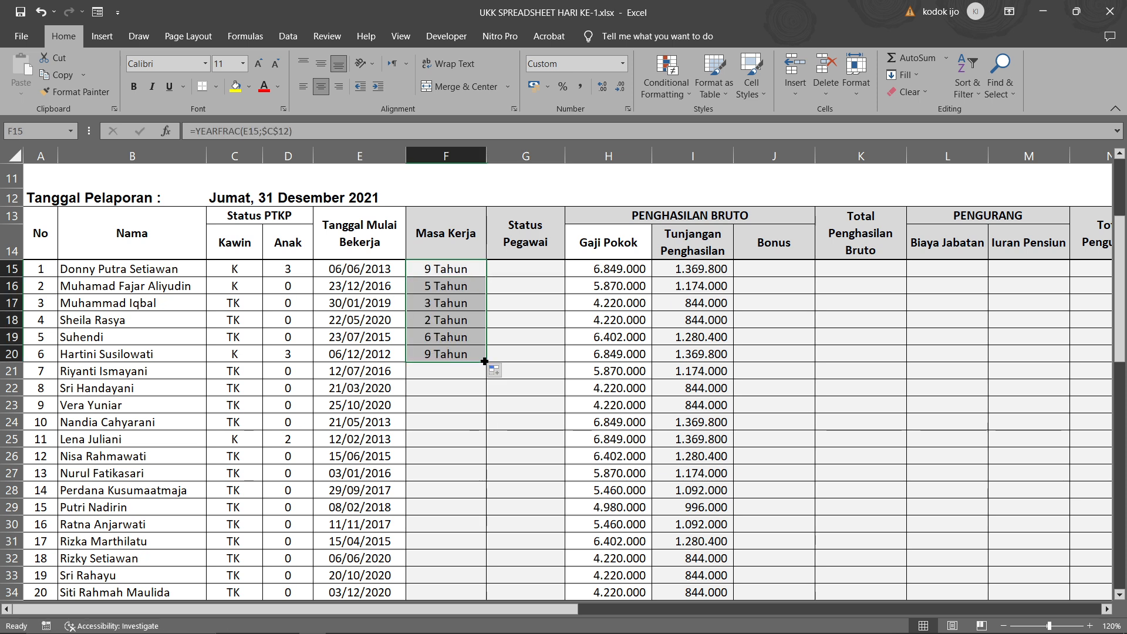
click(446, 284)
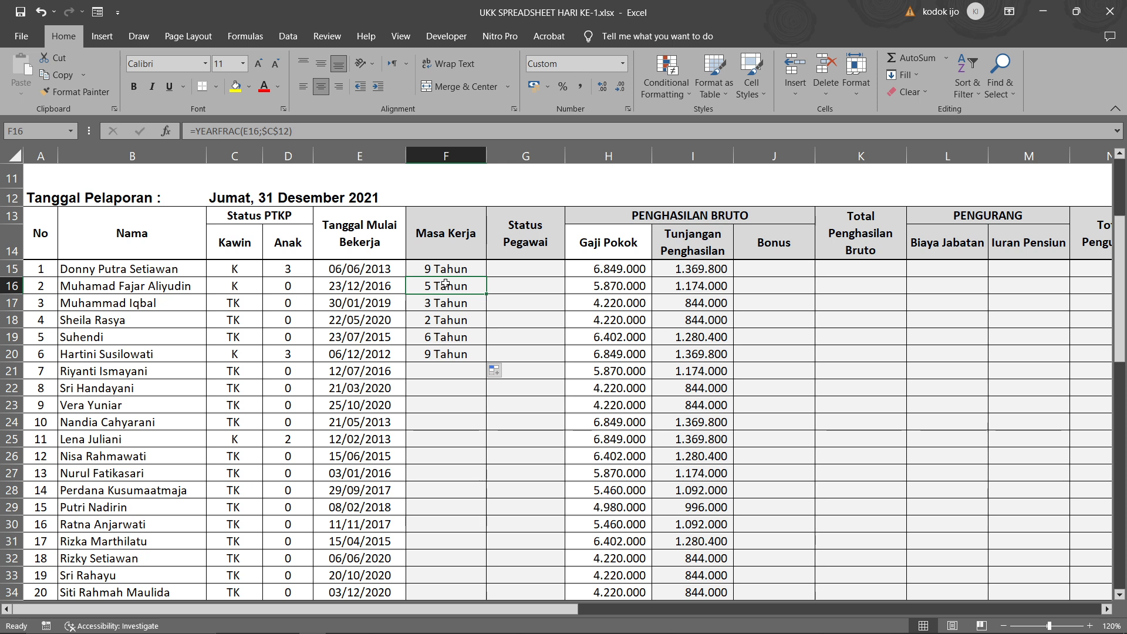
- Examine the YEARFRAC formula in F15 and the filled Masa Kerja cells below it
scroll(445, 285, up, 4)
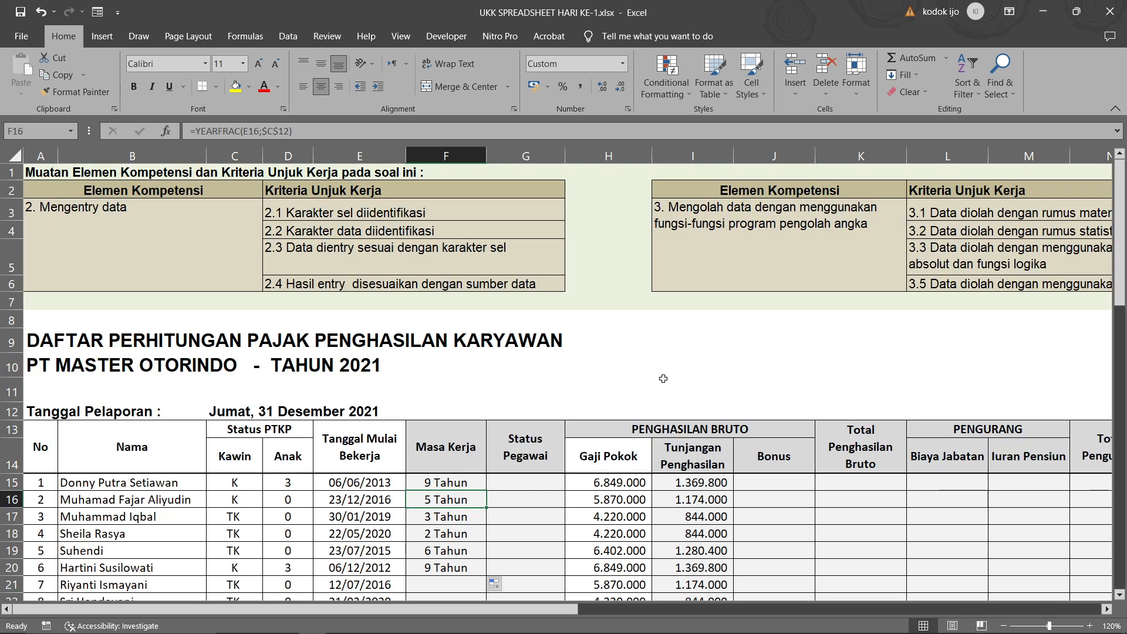
scroll(528, 438, down, 3)
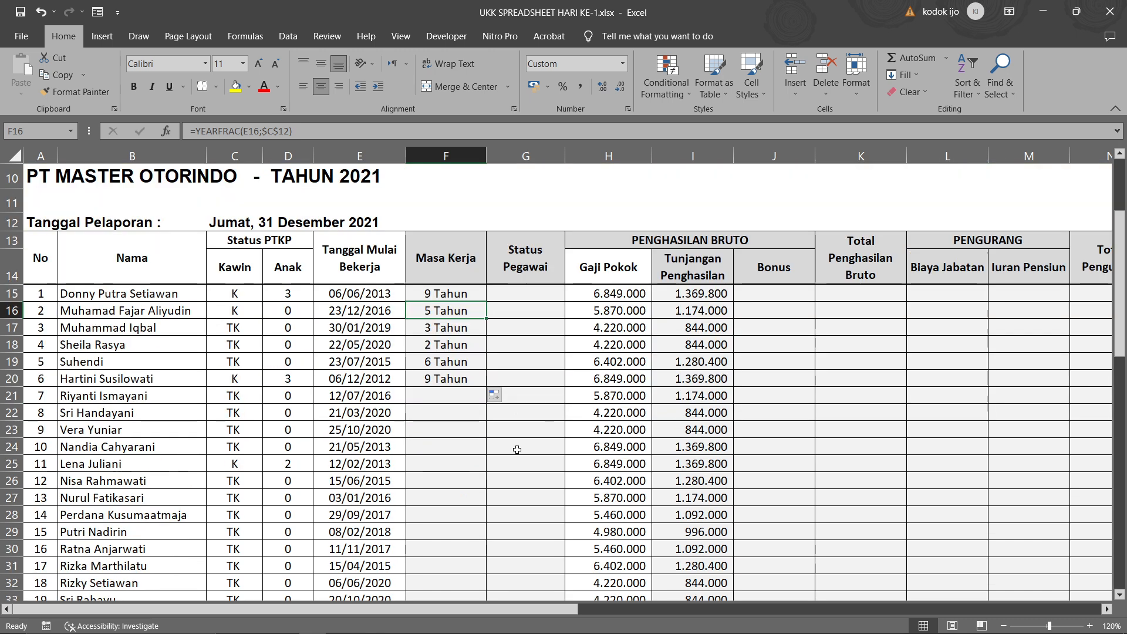
click(457, 461)
drag(444, 439, 436, 296)
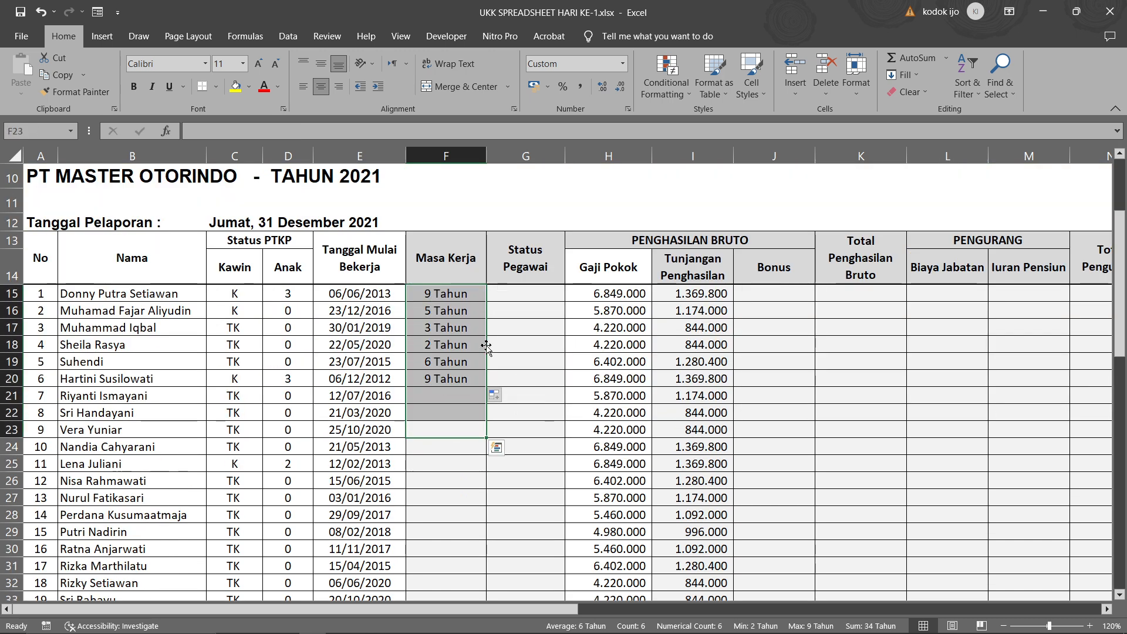
click(452, 292)
click(222, 132)
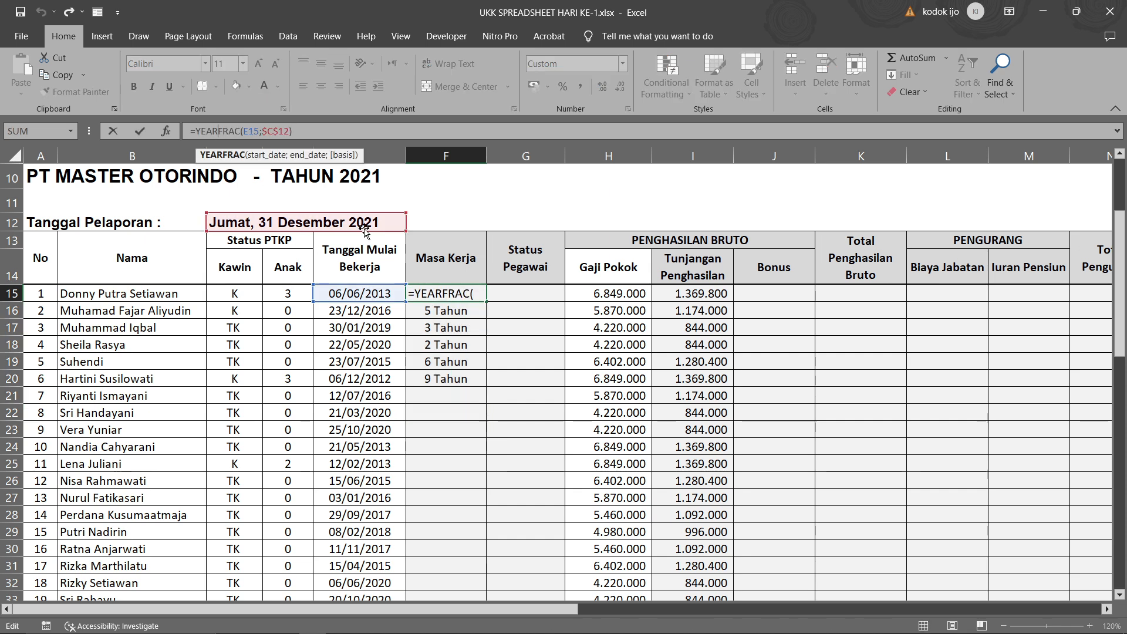
click(463, 328)
- Extend the YEARFRAC formula from F20 down to F42 for the remaining employees
click(463, 379)
scroll(529, 399, down, 2)
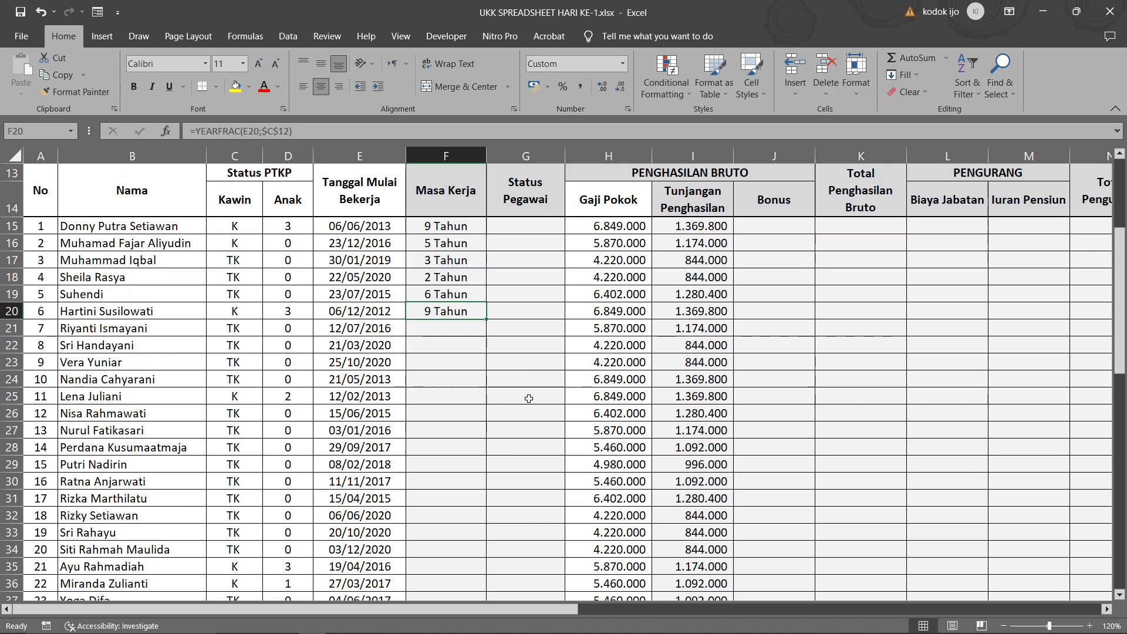
drag(487, 249, 493, 503)
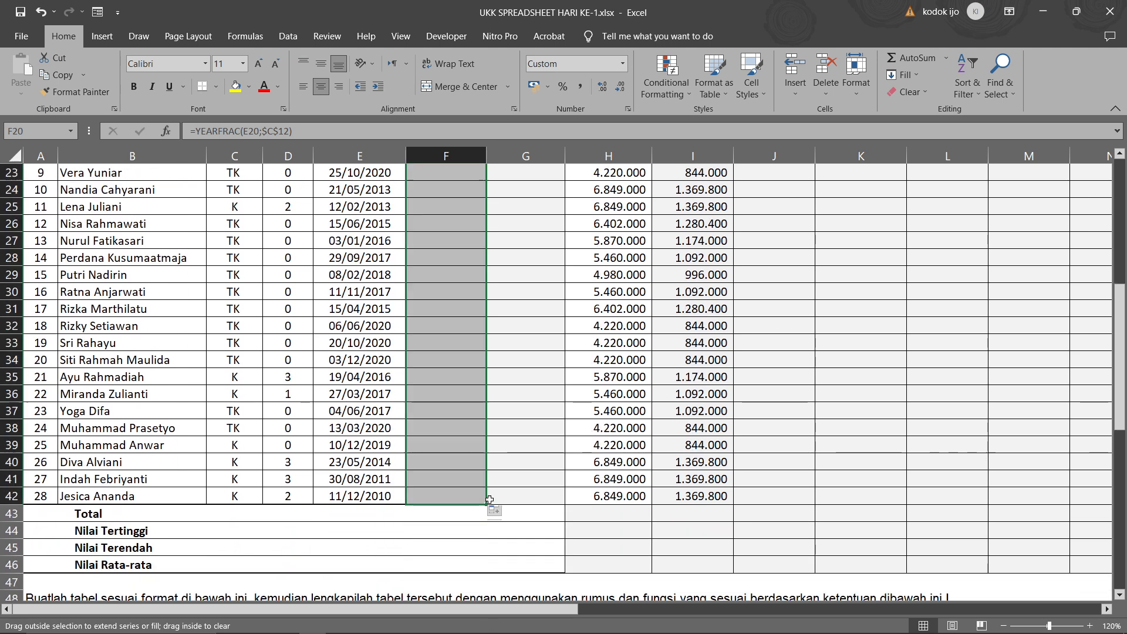
click(560, 411)
scroll(531, 282, up, 8)
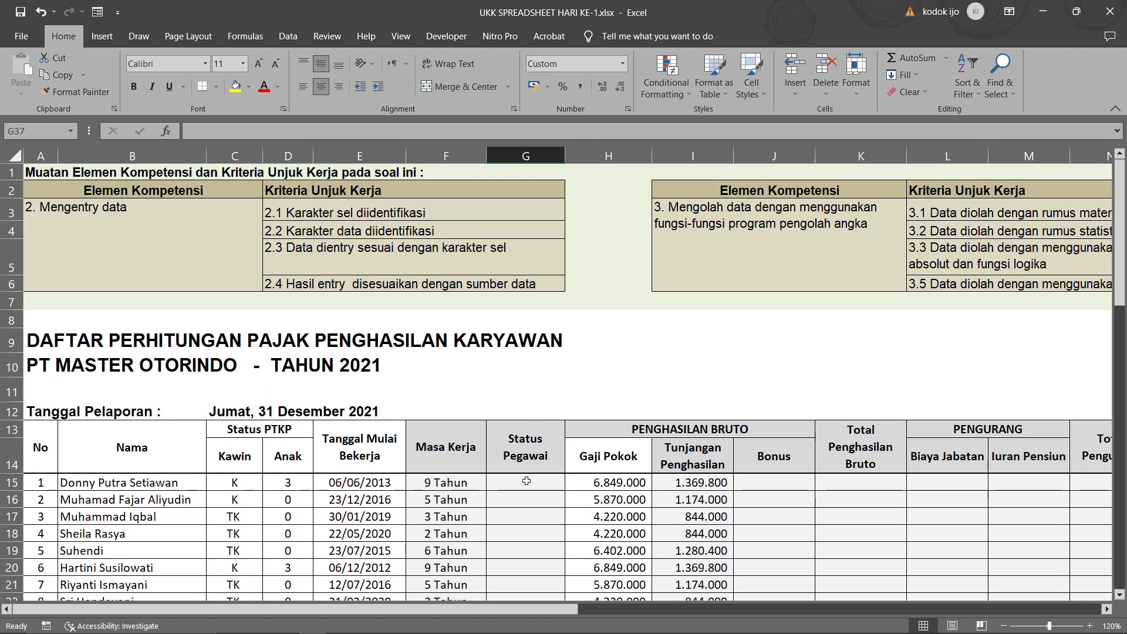
- Enter the formula =IF(F15>5;"TETAP";"TIDAK TETAP") in G15 for the first employee's Status Pegawai, following rule 2 below the table
click(527, 481)
ctrl+scroll(527, 481, down, 2)
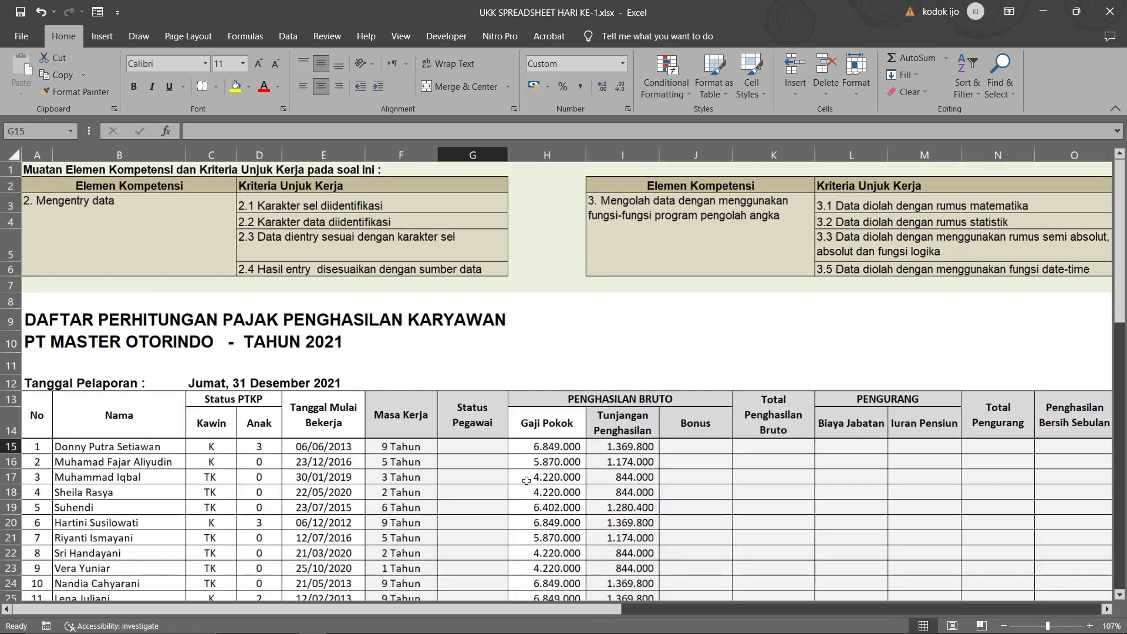
scroll(527, 480, down, 1)
scroll(526, 480, down, 9)
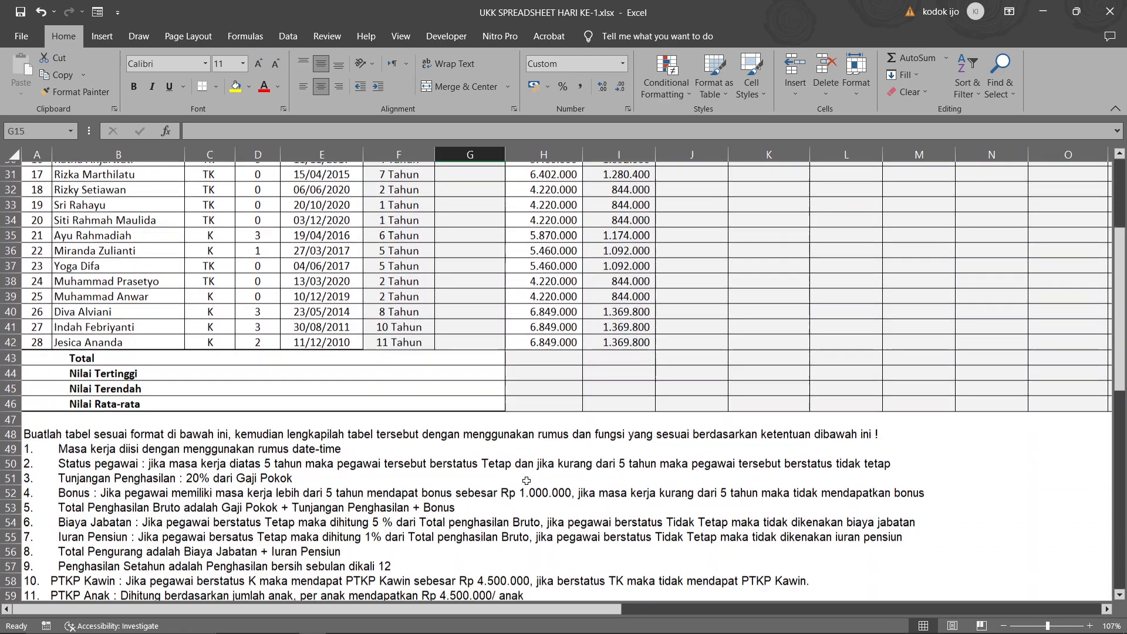
scroll(526, 481, up, 10)
text(=IF()
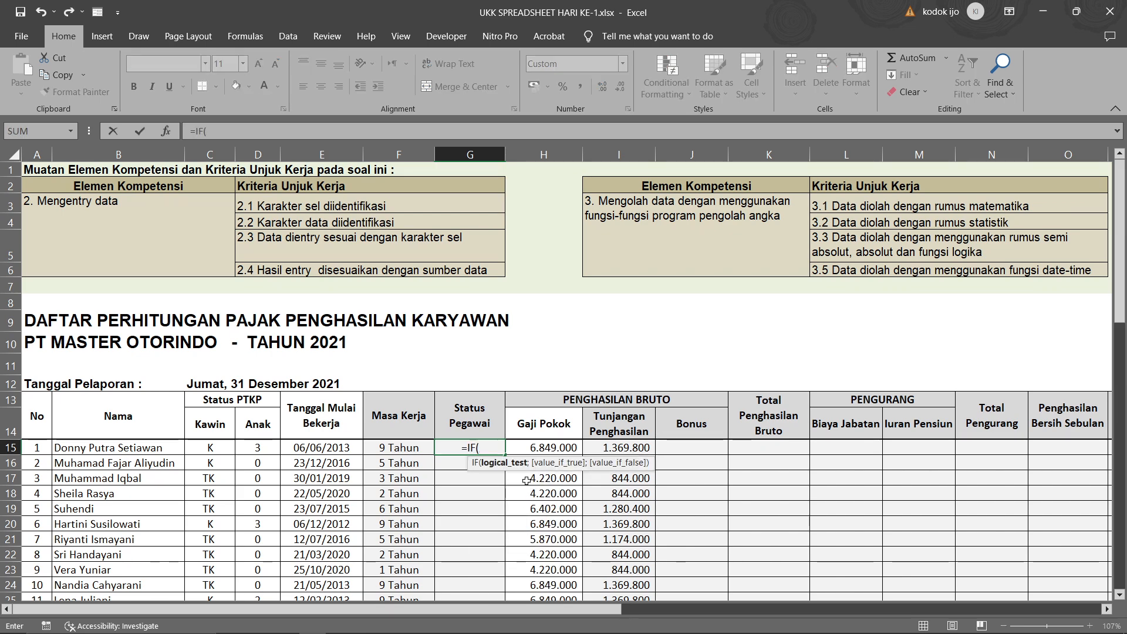
scroll(527, 481, down, 2)
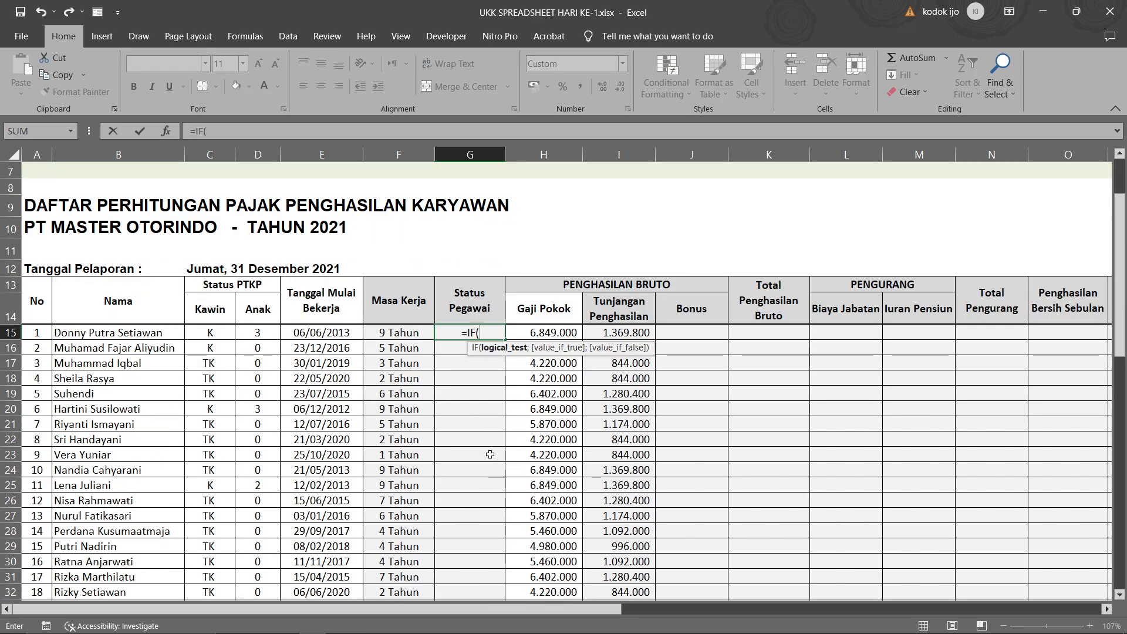
scroll(482, 441, down, 9)
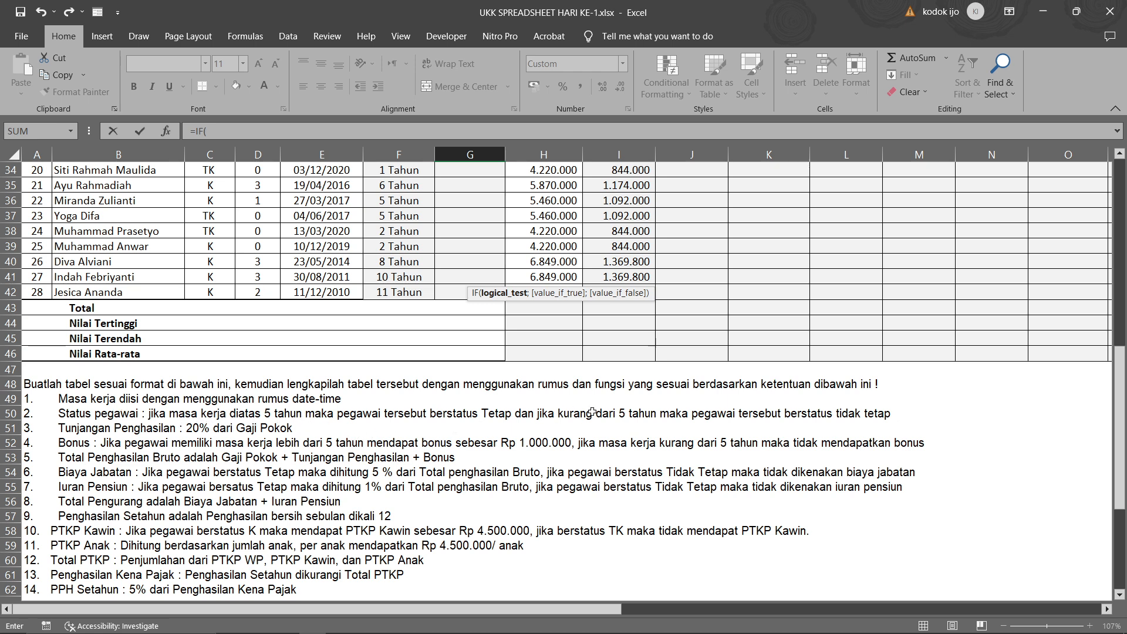
scroll(686, 407, up, 10)
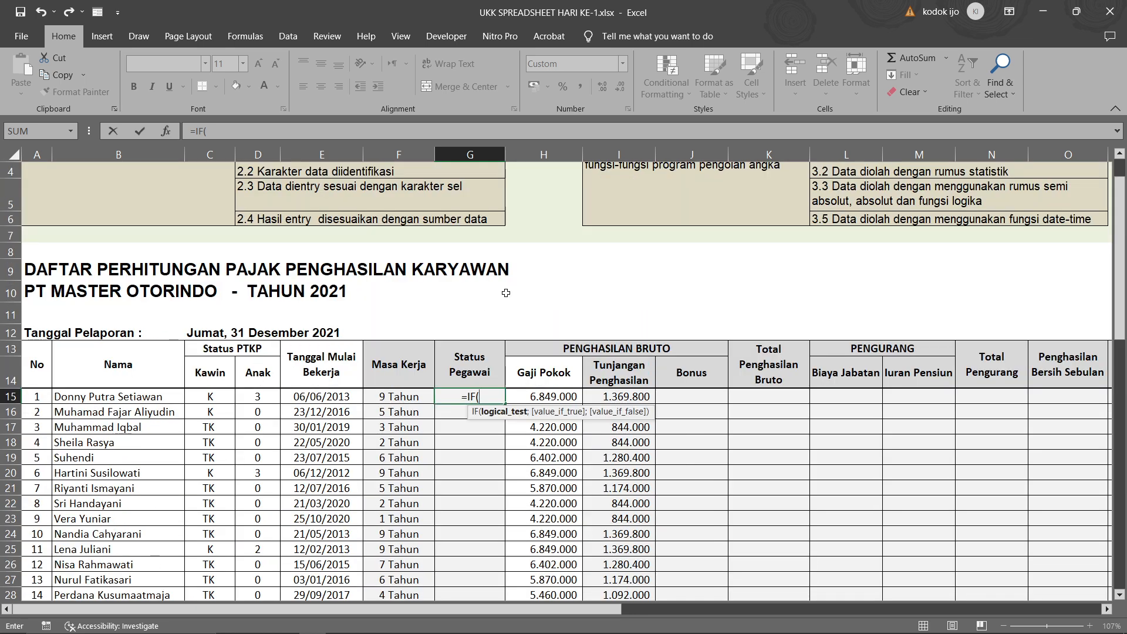
click(424, 394)
text(=>)
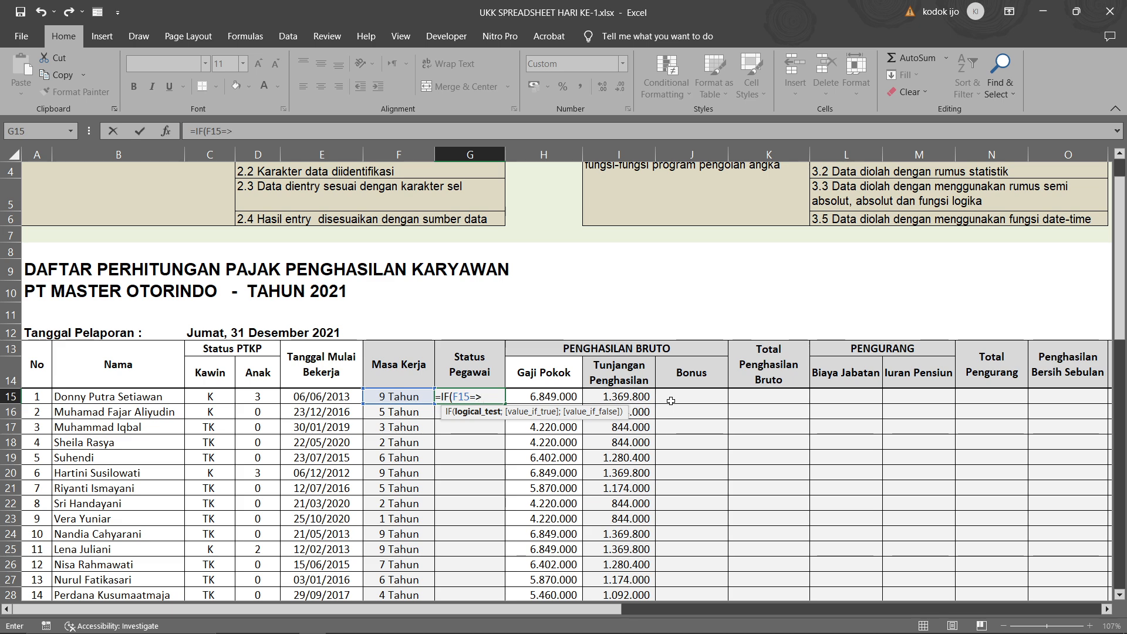
scroll(523, 518, down, 8)
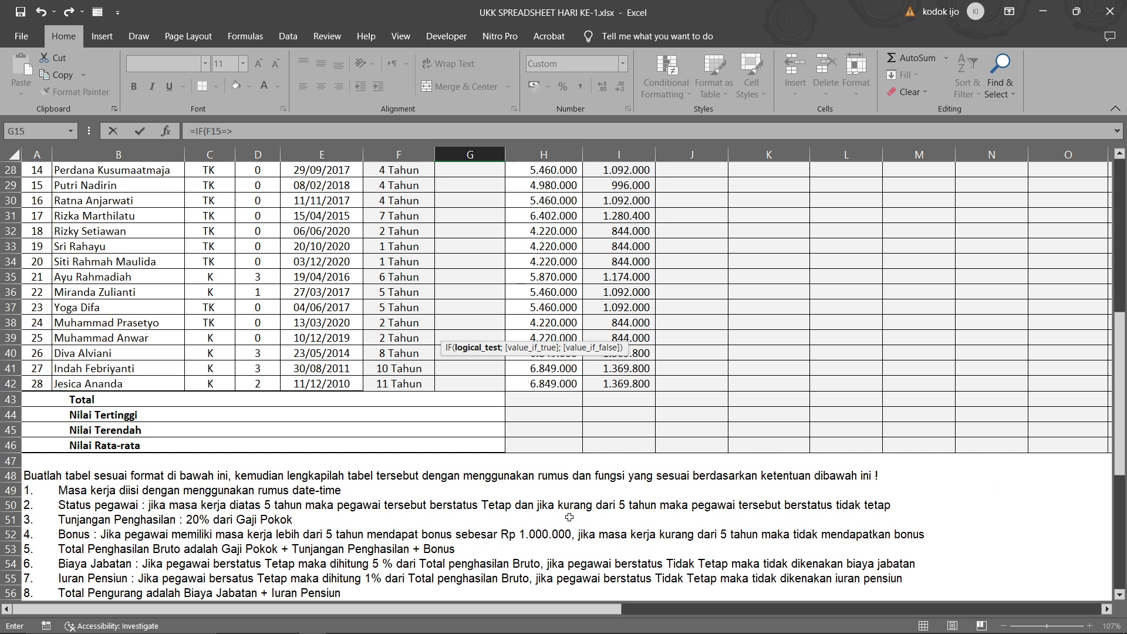
scroll(559, 395, up, 6)
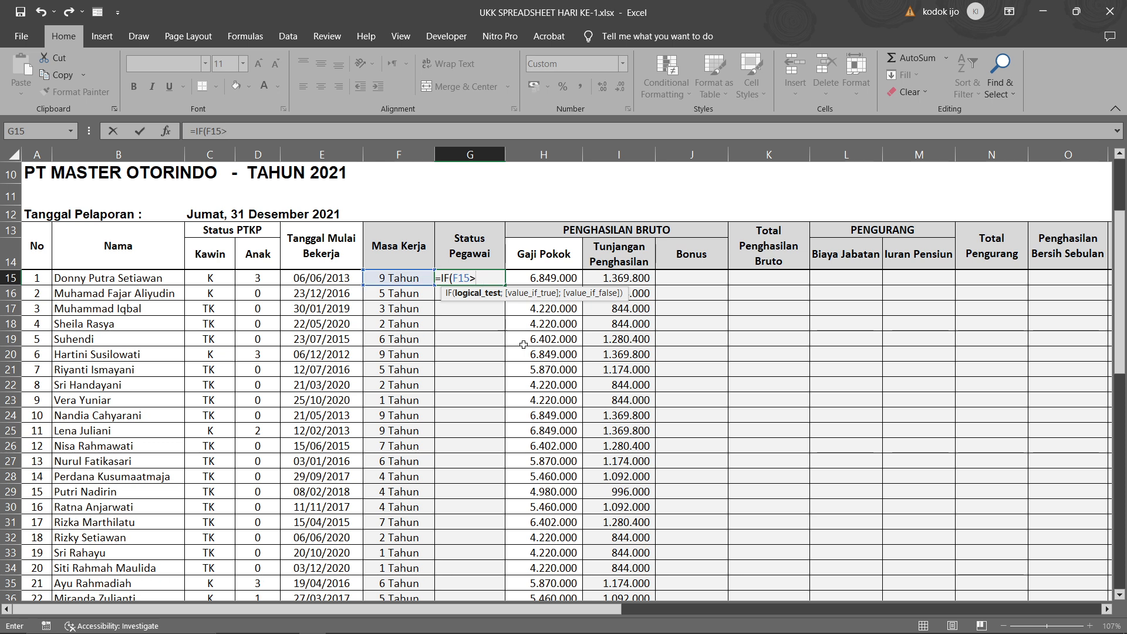
text(;)
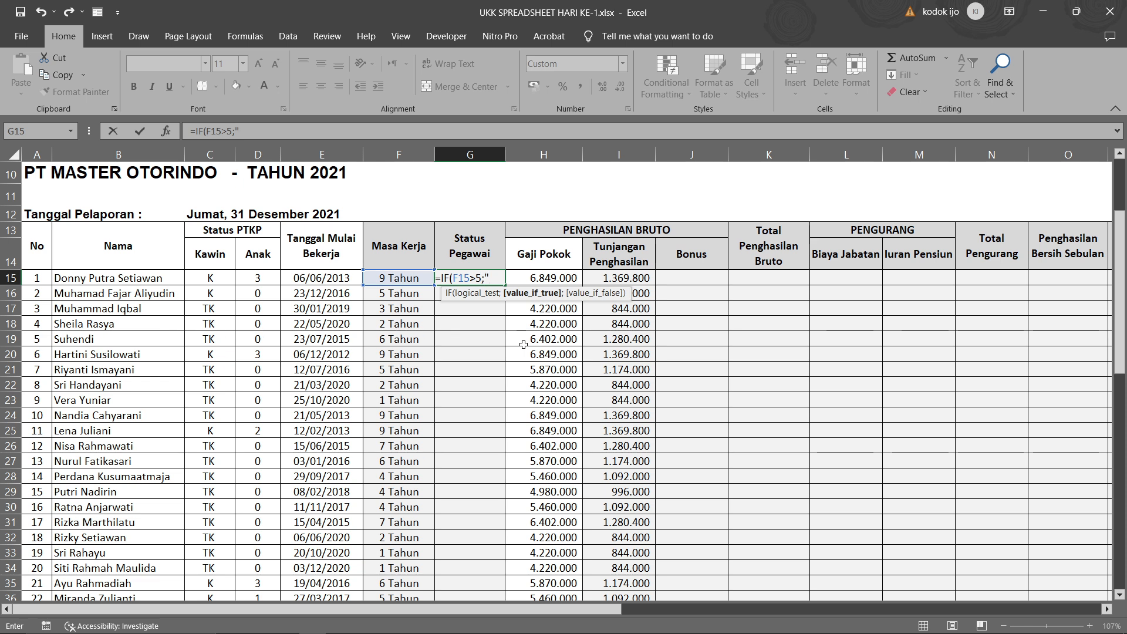
text("tET)
key(BackSpace)
key(BackSpace)
key(BackSpace)
key(BackSpace)
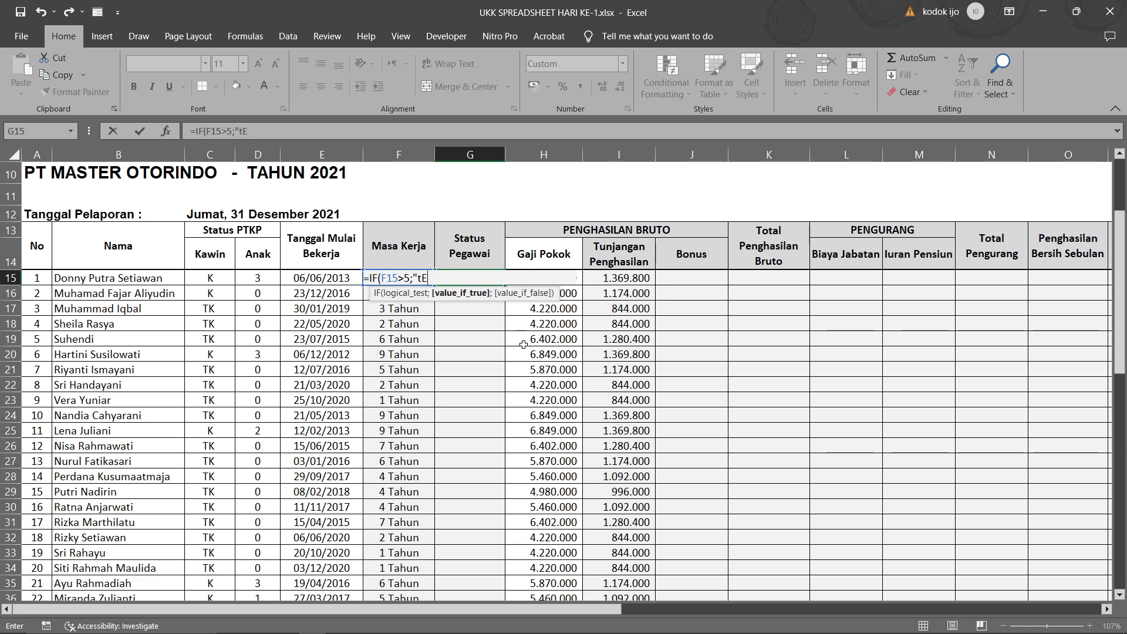
text(TETAP";)
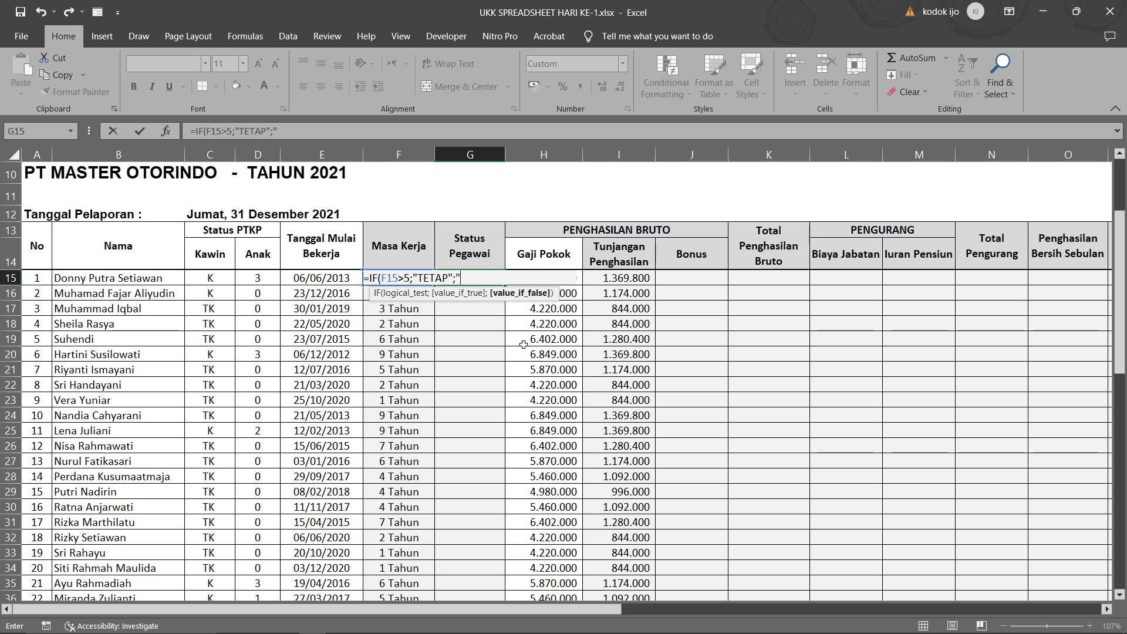
text("TIDAK TETAP)
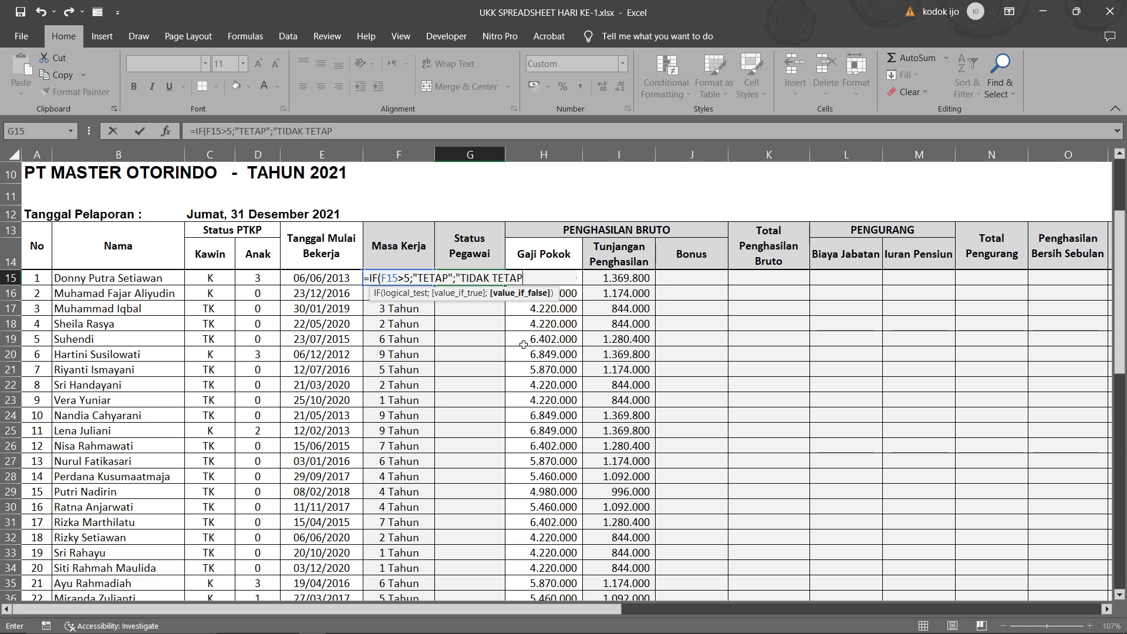
text("))
key(Return)
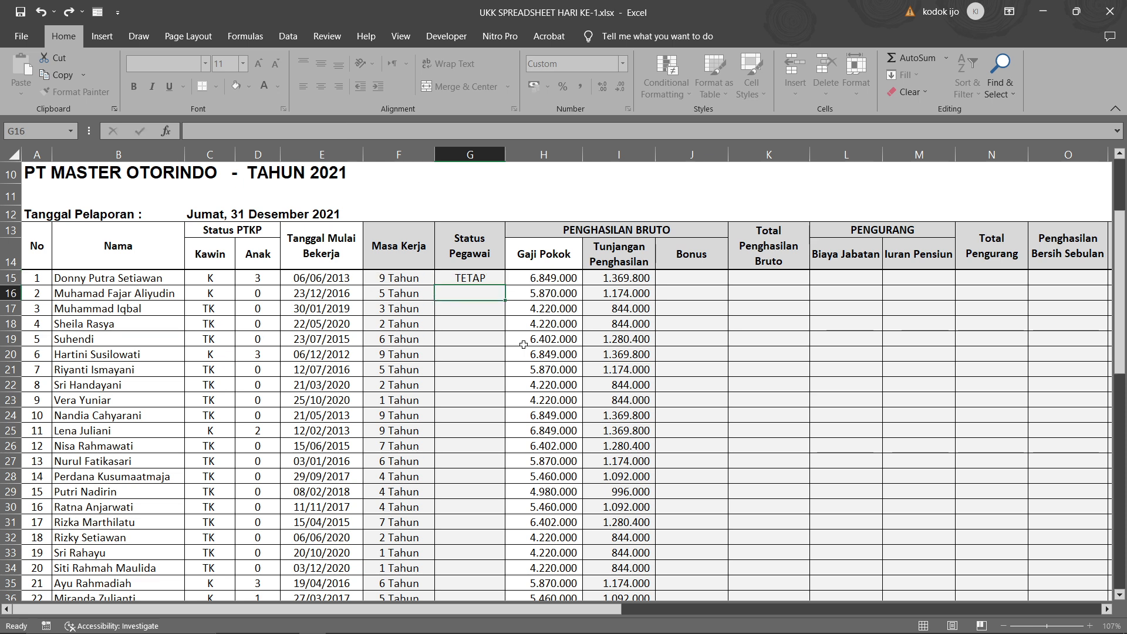
double_click(479, 280)
click(541, 339)
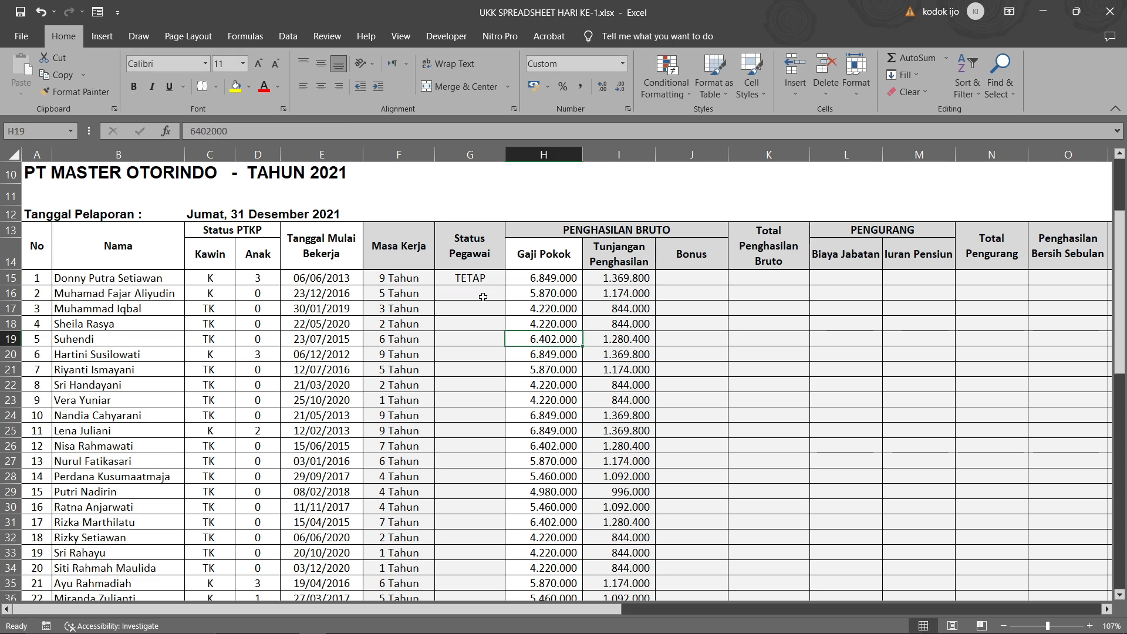
click(485, 280)
click(694, 279)
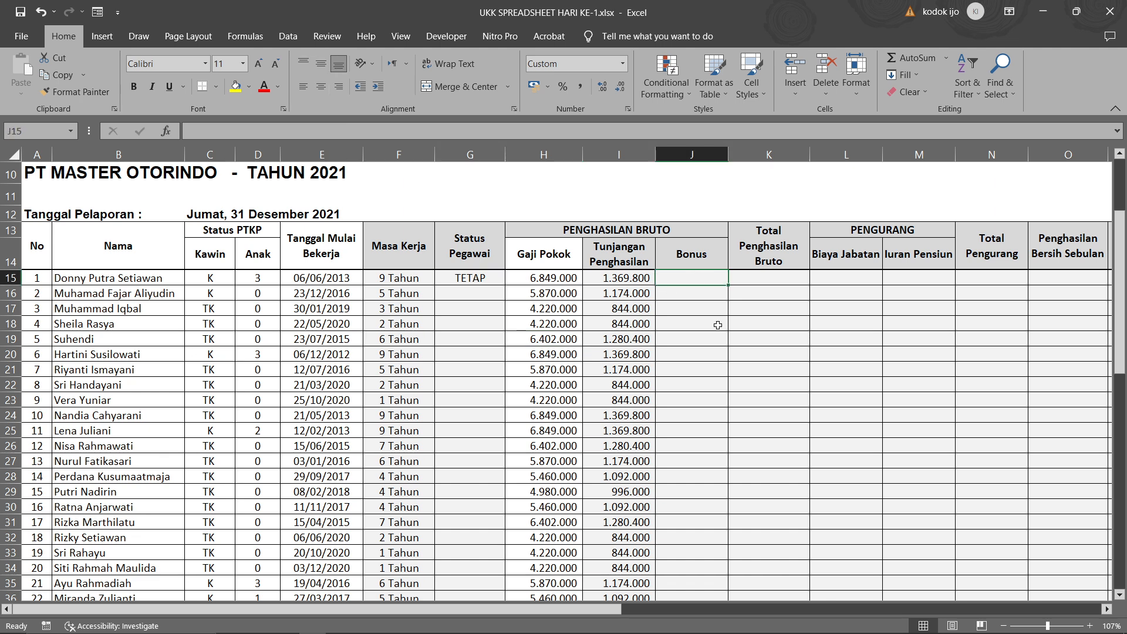
click(569, 284)
- Clear the existing Tunjangan Penghasilan formulas from I15 down to I42
scroll(585, 307, down, 5)
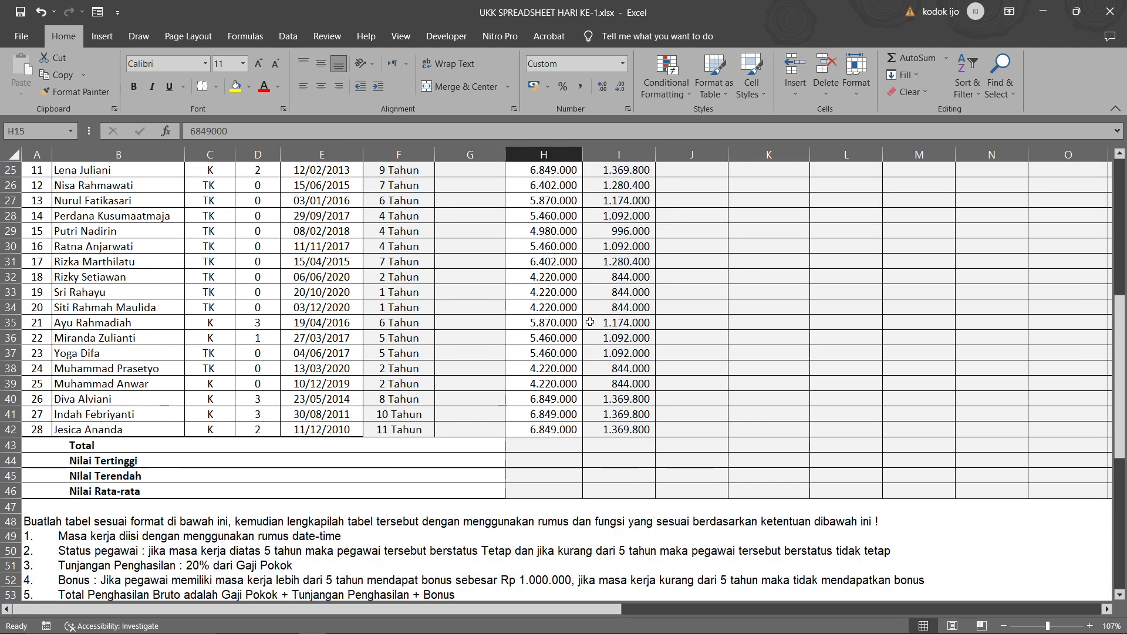
scroll(611, 276, up, 5)
click(627, 278)
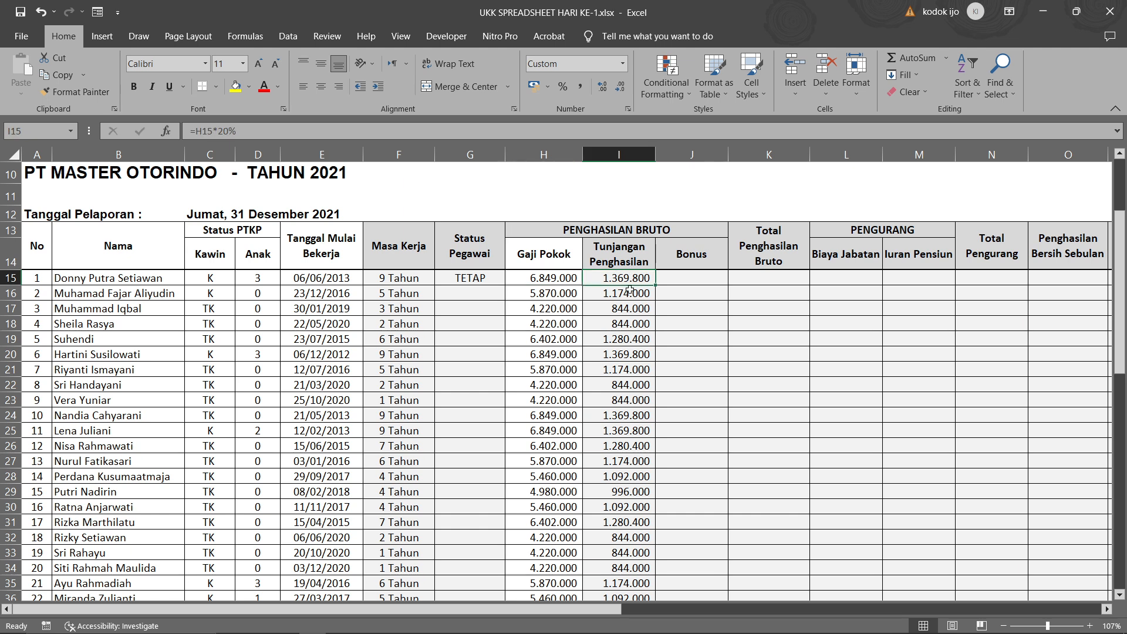
scroll(635, 306, down, 3)
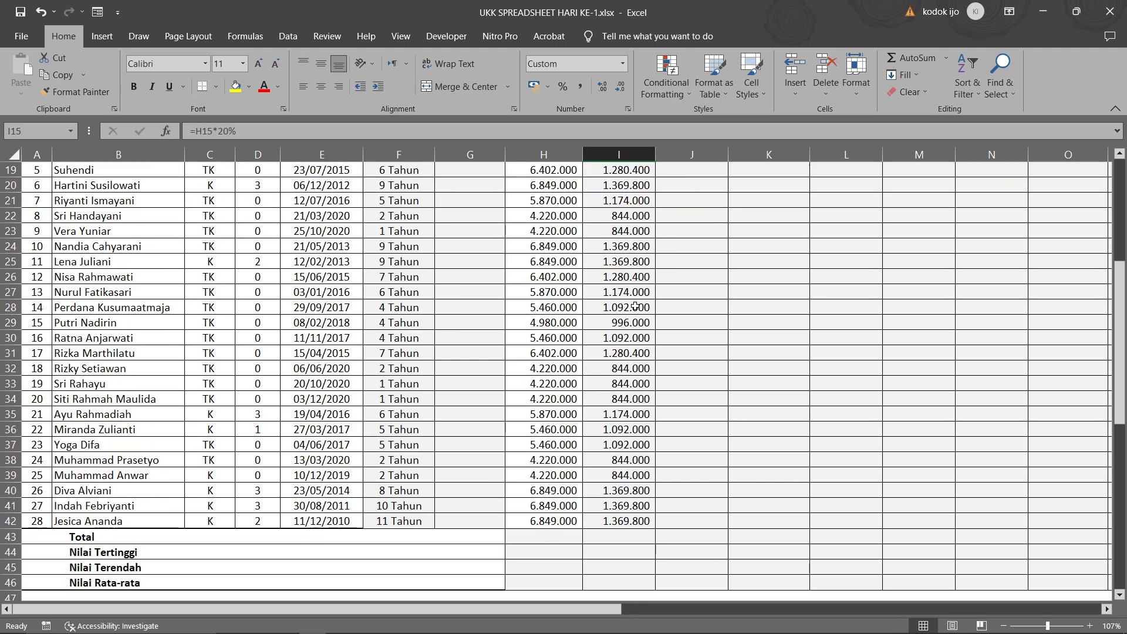
key(ctrl+shift+Down)
key(Delete)
scroll(635, 305, up, 5)
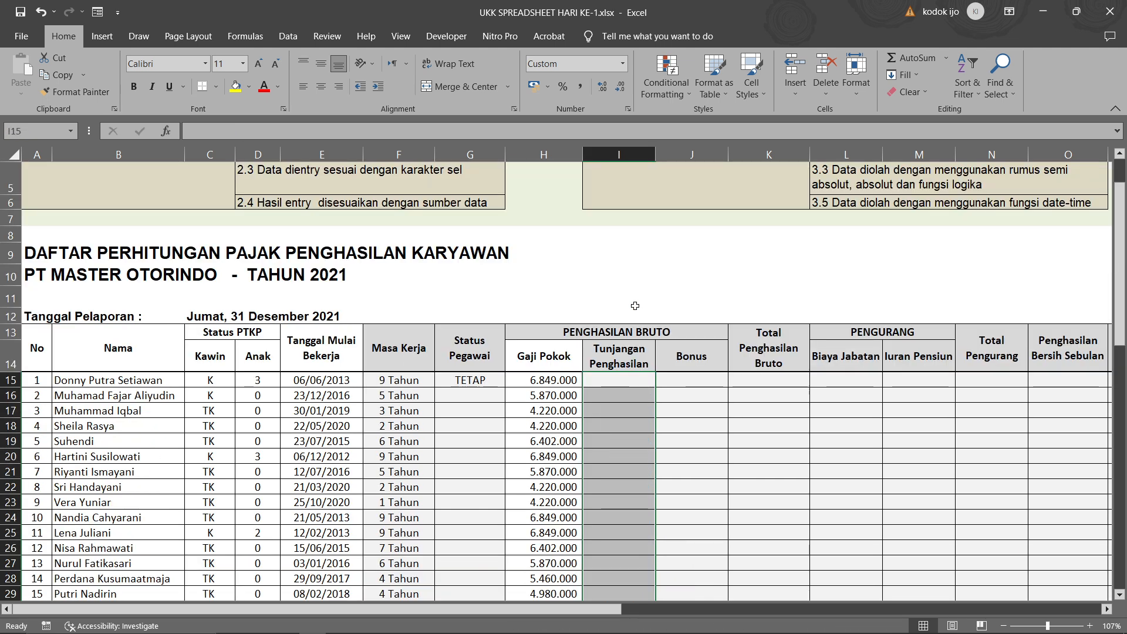
- Enter the formula =H15*20% in I15 for the first employee's Tunjangan Penghasilan
click(681, 422)
scroll(681, 422, down, 8)
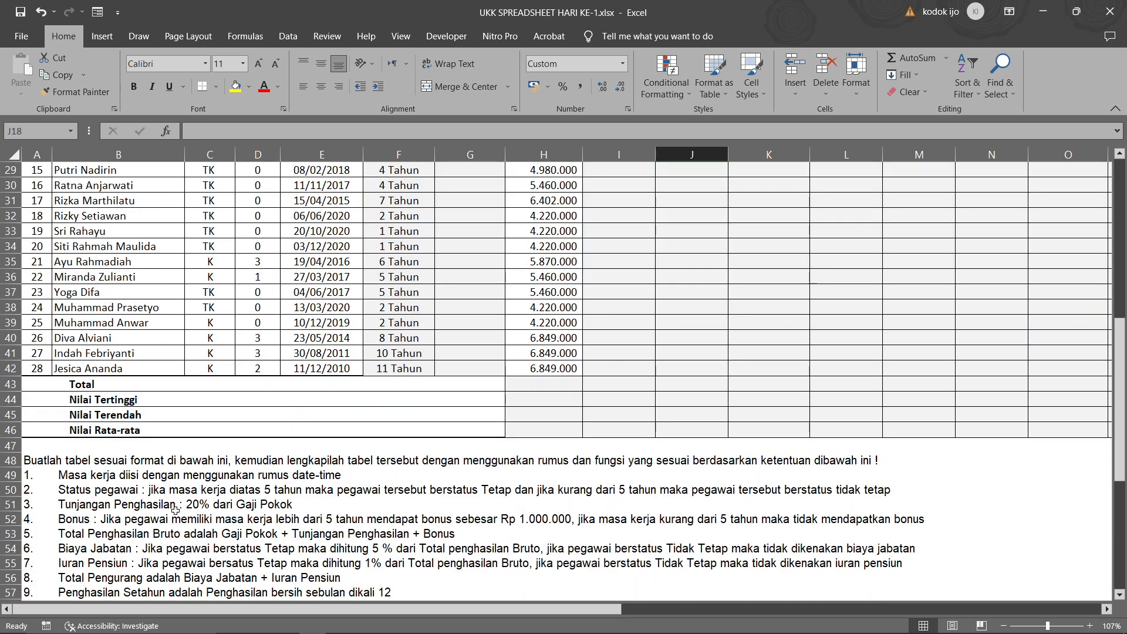
scroll(475, 488, up, 6)
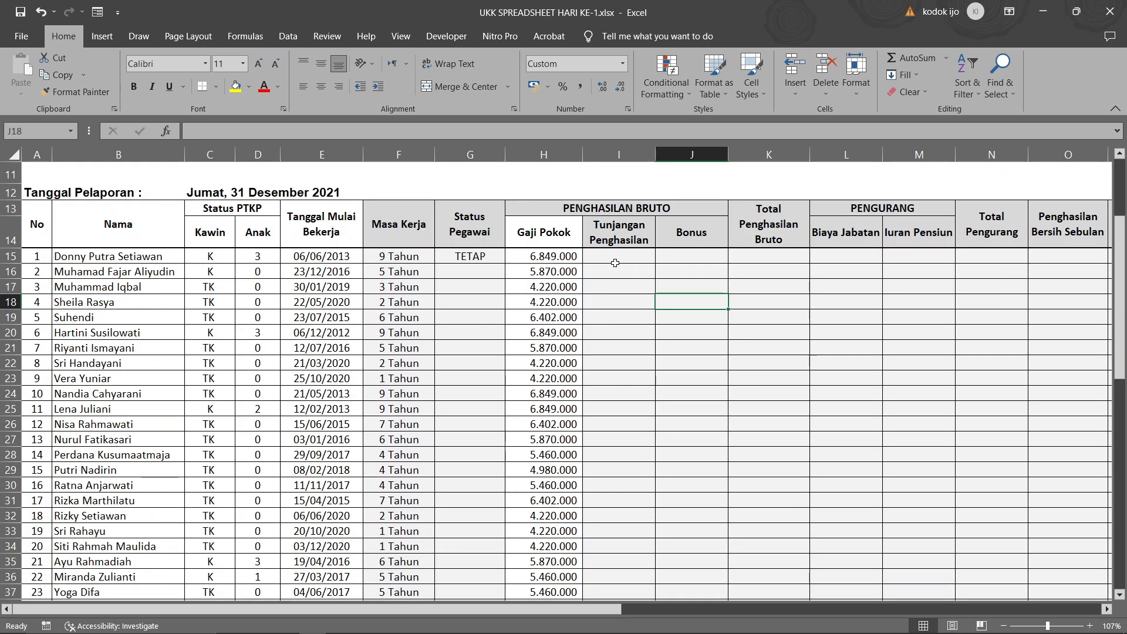
click(615, 263)
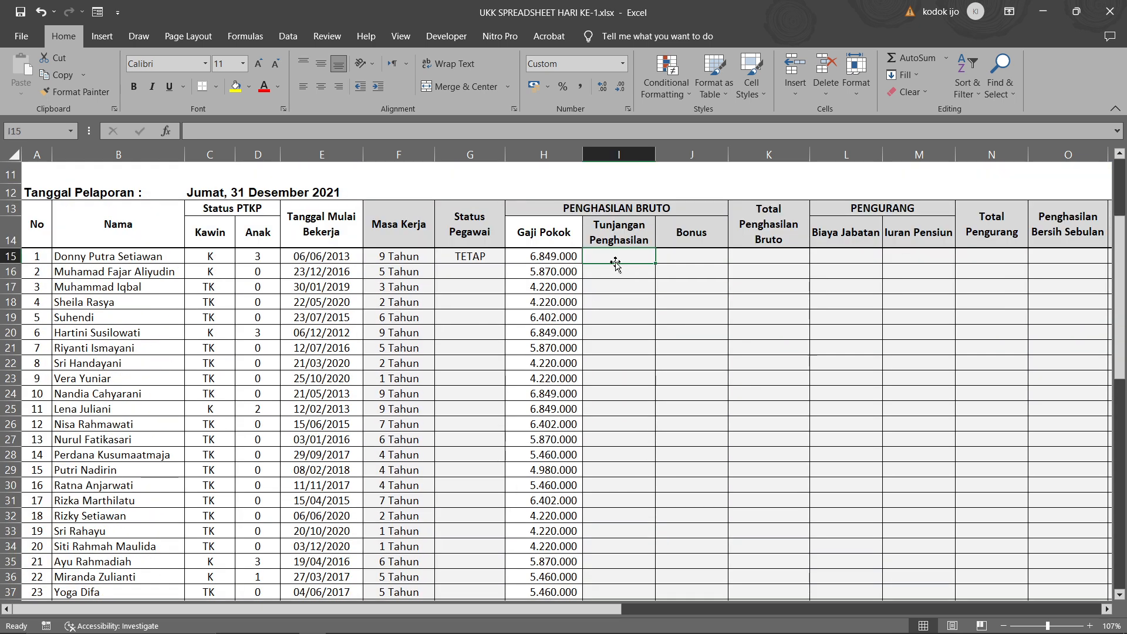
text(=)
key(Left)
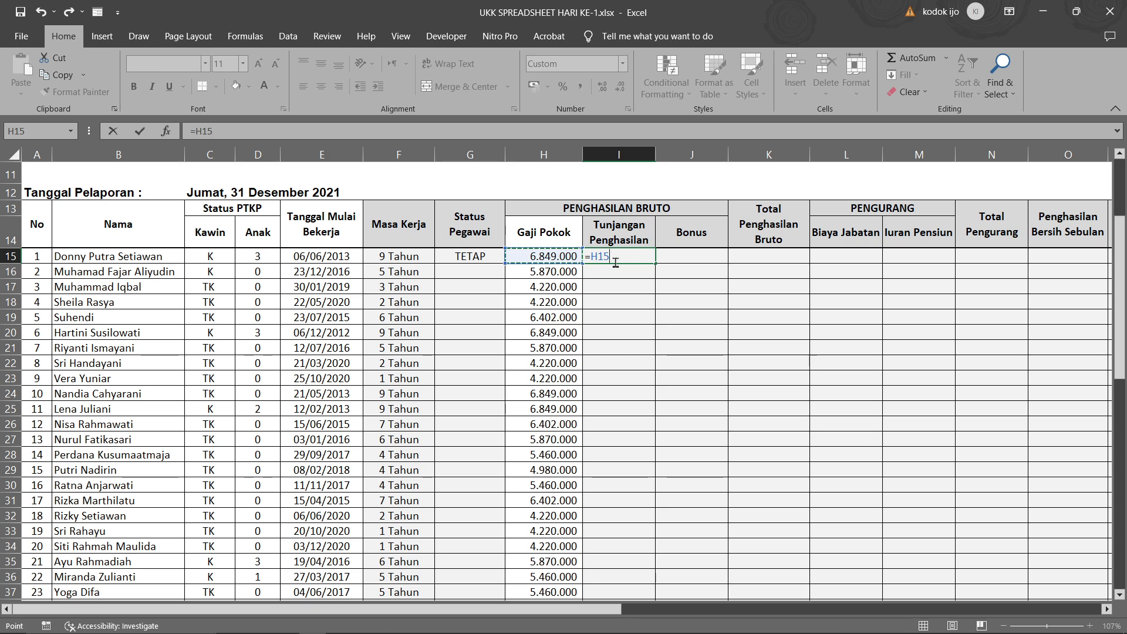
text(*20)
key(ctrl+Return)
- Enter the formula =IF(F15>5;1000000;0) in J15 for the first employee's Bonus, following rule 4 below the table
click(692, 253)
scroll(544, 383, down, 5)
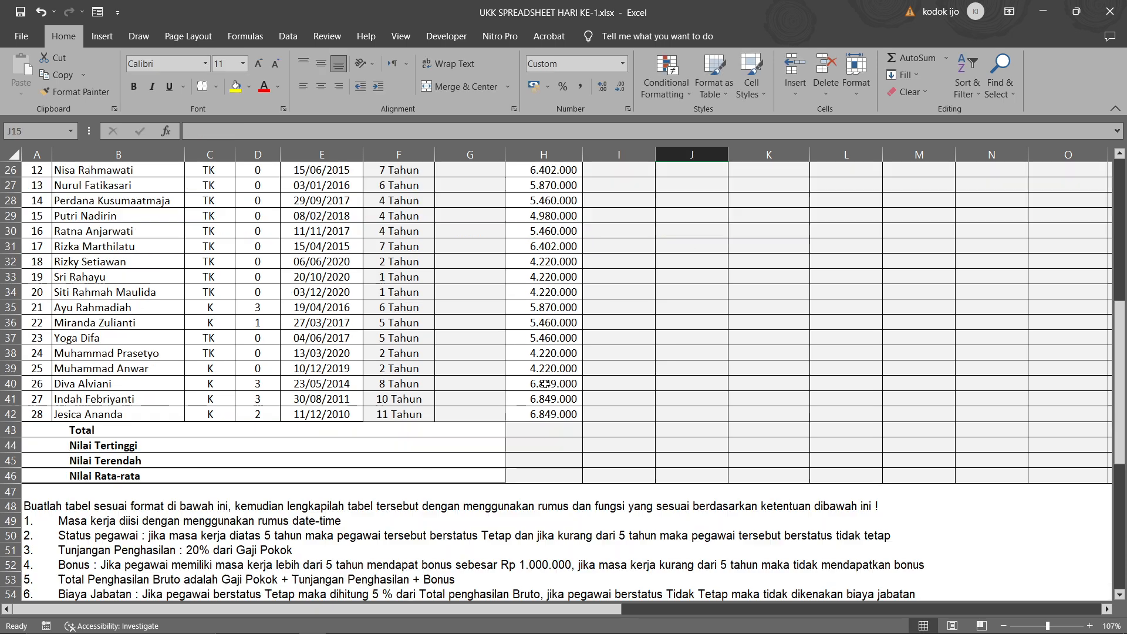
scroll(545, 383, down, 3)
click(124, 431)
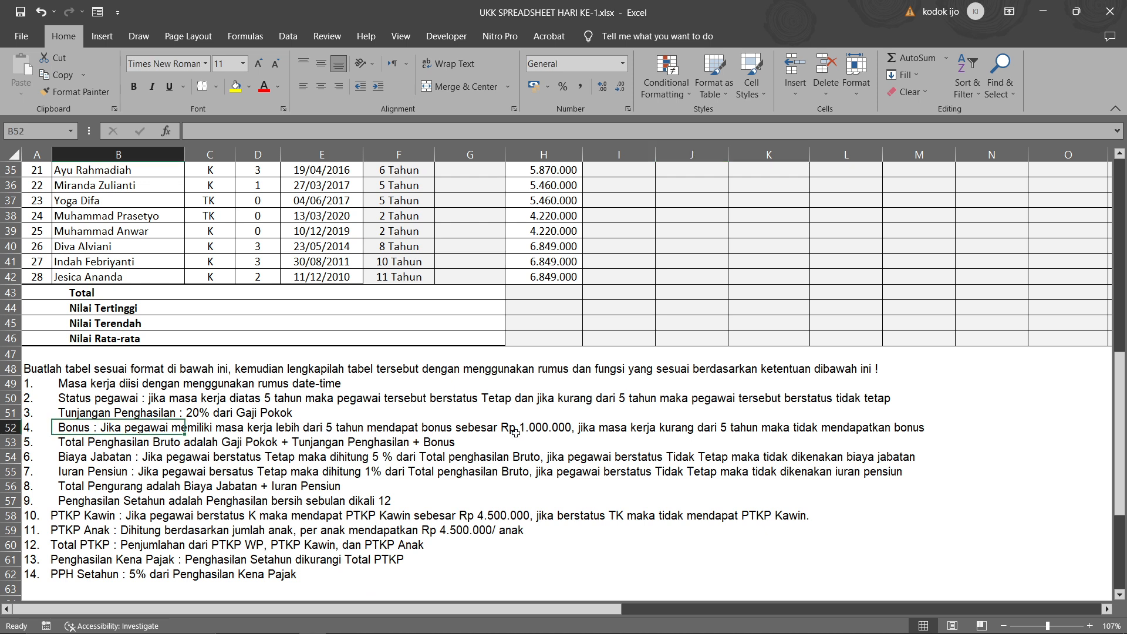
scroll(721, 432, up, 8)
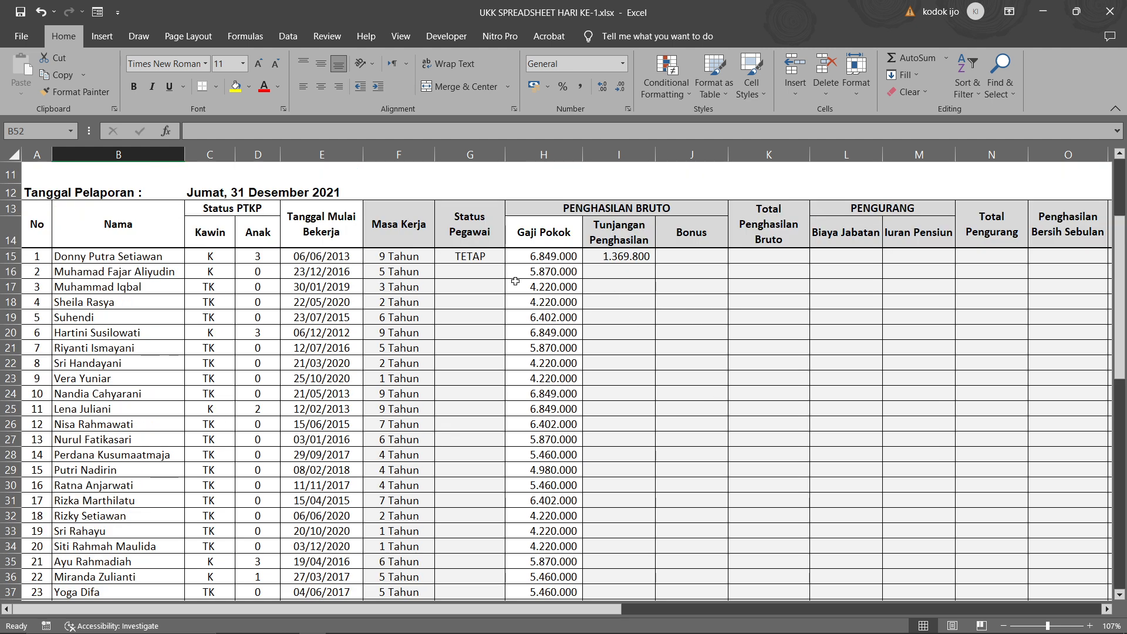
click(703, 257)
text(=)
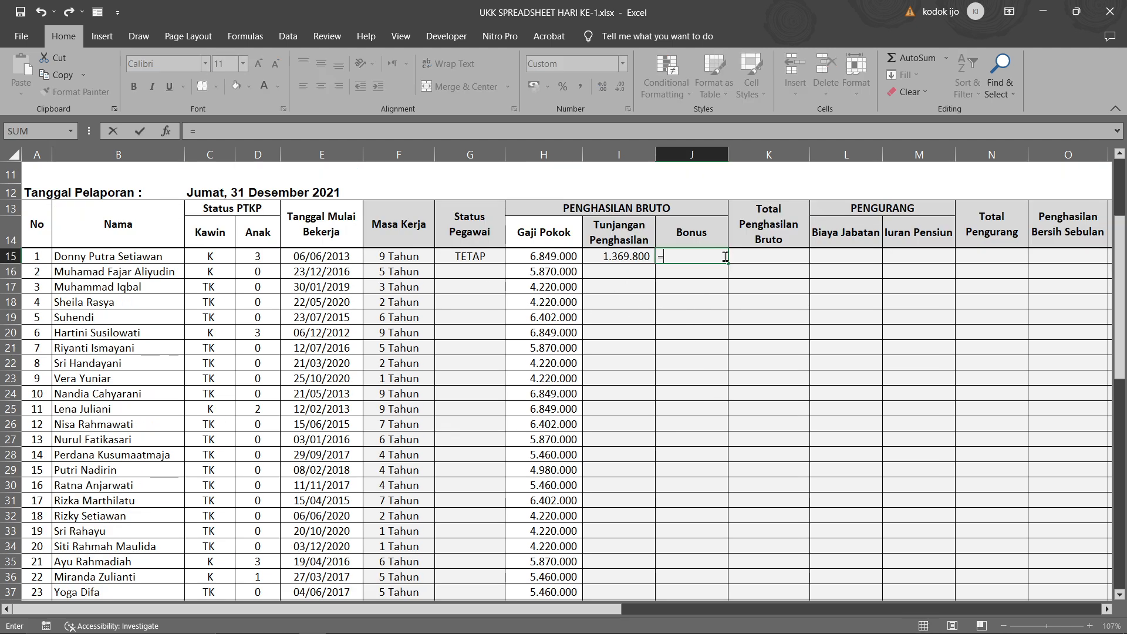
text(IF()
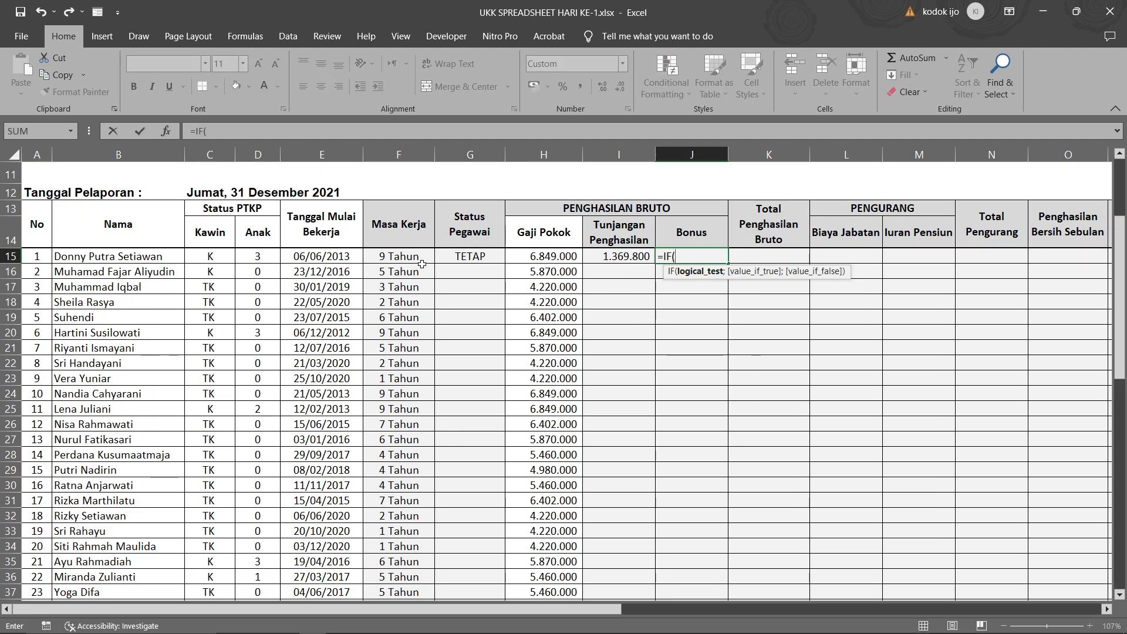
click(405, 257)
text(>)
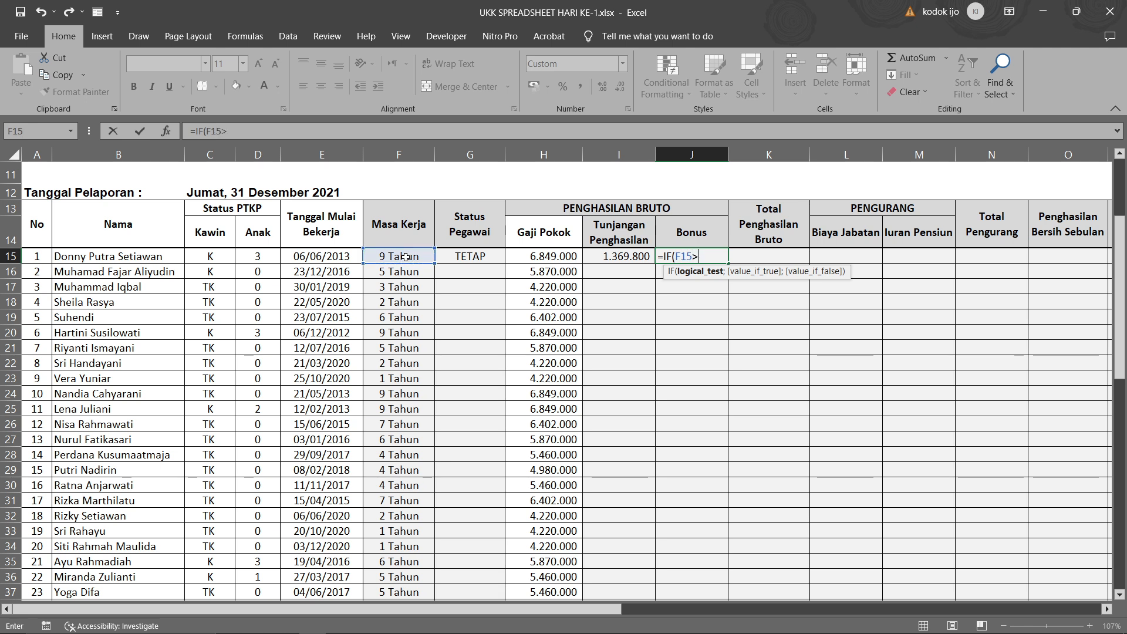
text(5;)
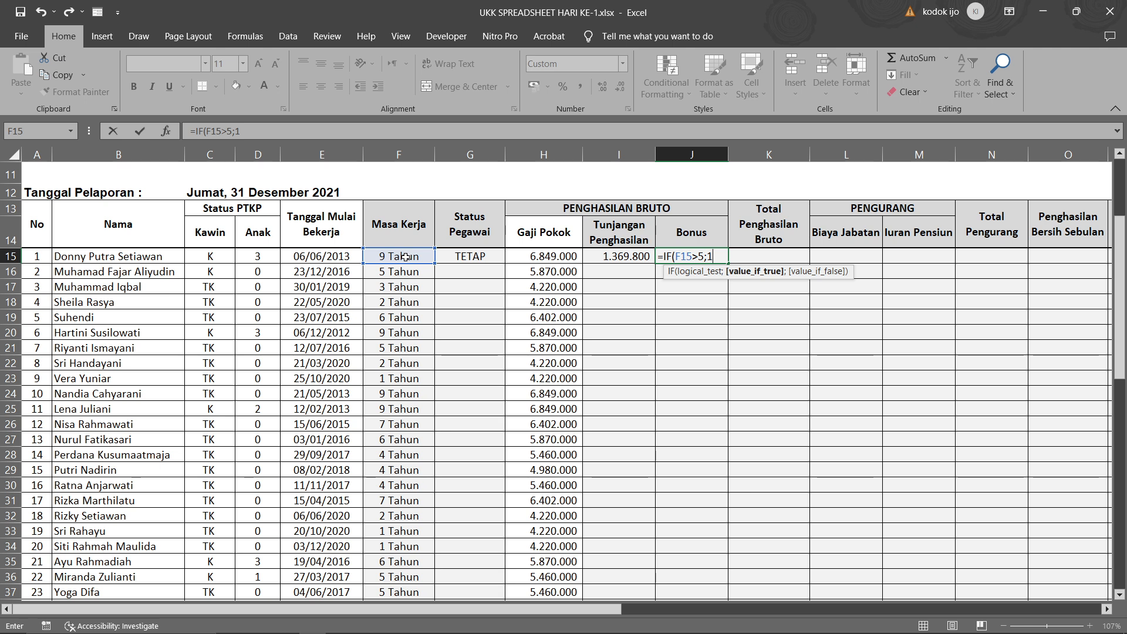
text(1000000;0)
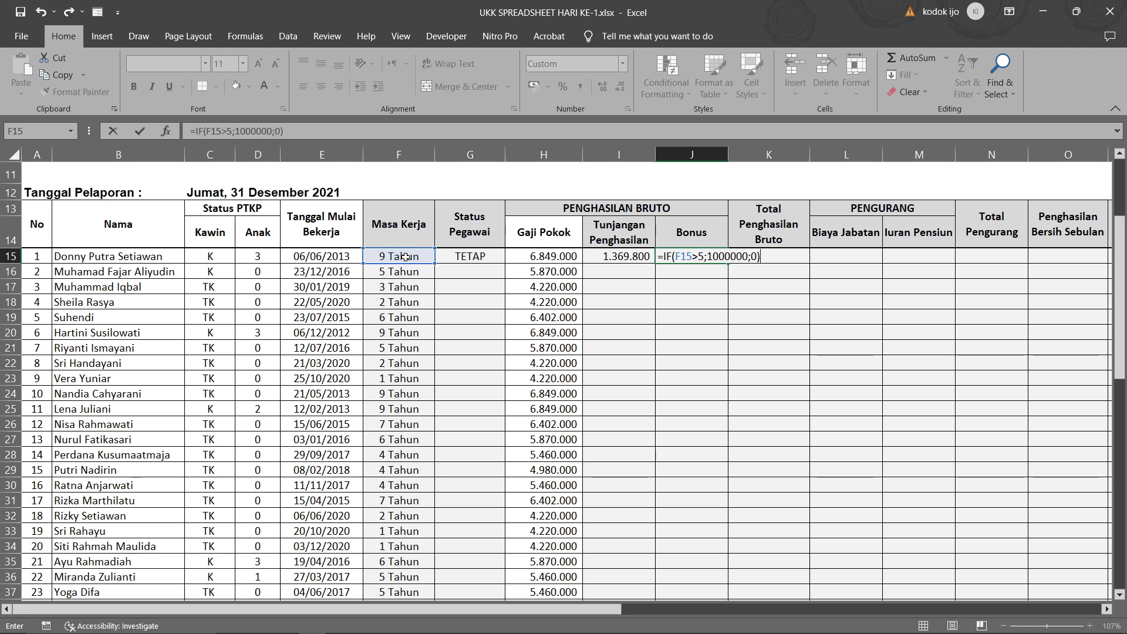
key(Return)
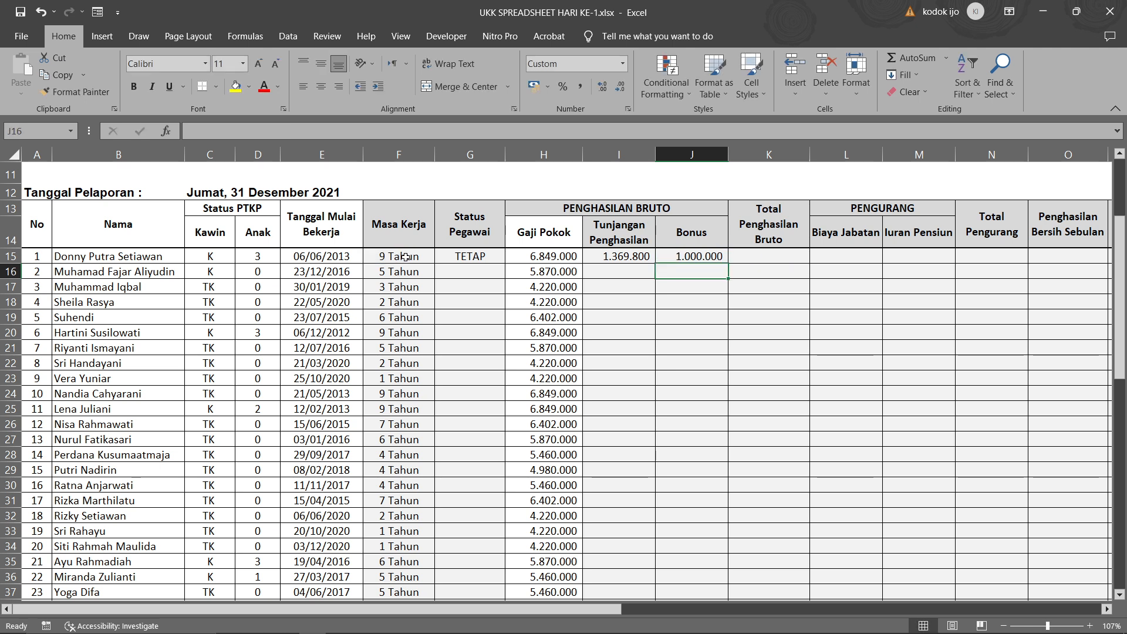
- Use AutoSum on H15:K15 to total Gaji Pokok, Tunjangan Penghasilan and Bonus in K15 as the Total Penghasilan Bruto
click(754, 253)
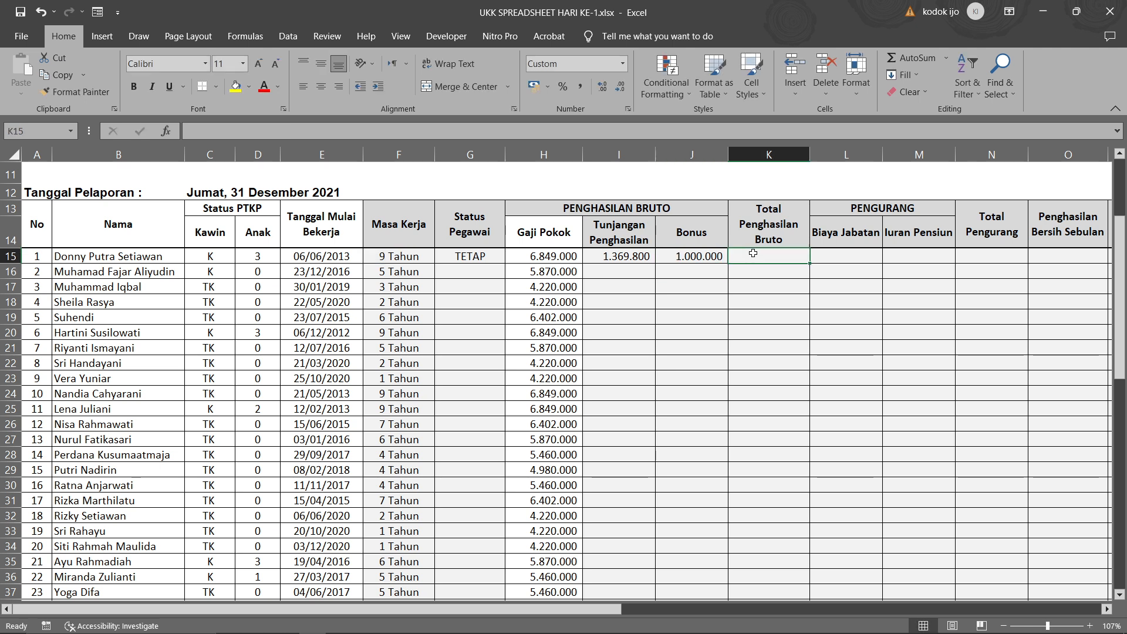
click(564, 255)
click(688, 281)
drag(558, 256, 763, 256)
click(907, 57)
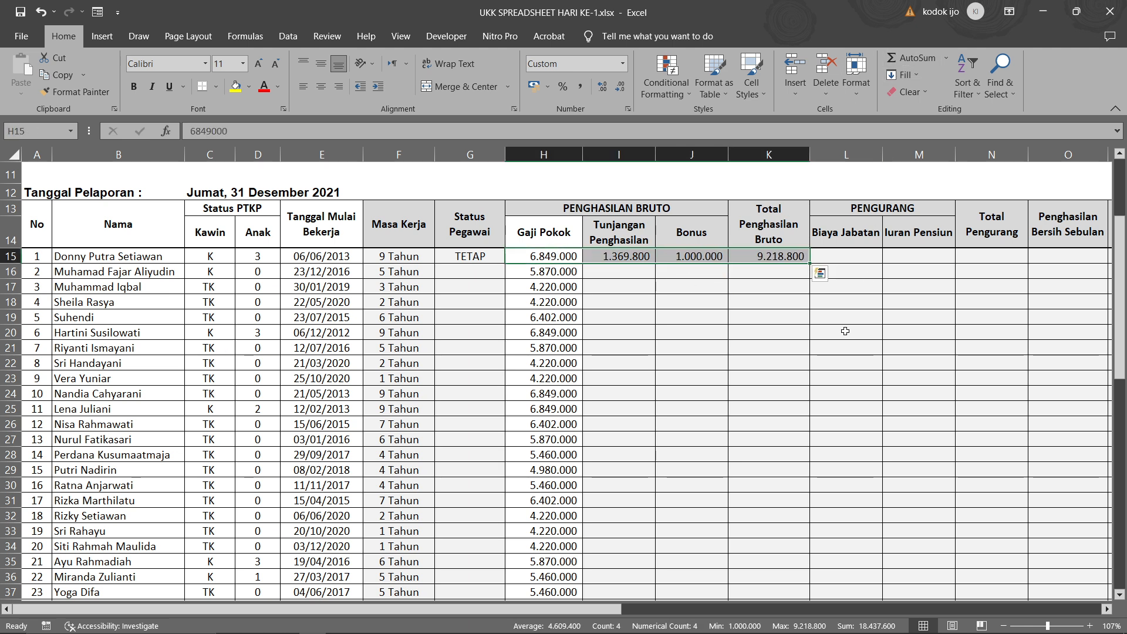
- Enter =IF(G15="TETAP";5%*K15;0) in L15 for the first employee's Biaya Jabatan, following rule 6 below the table
click(830, 256)
scroll(793, 397, down, 7)
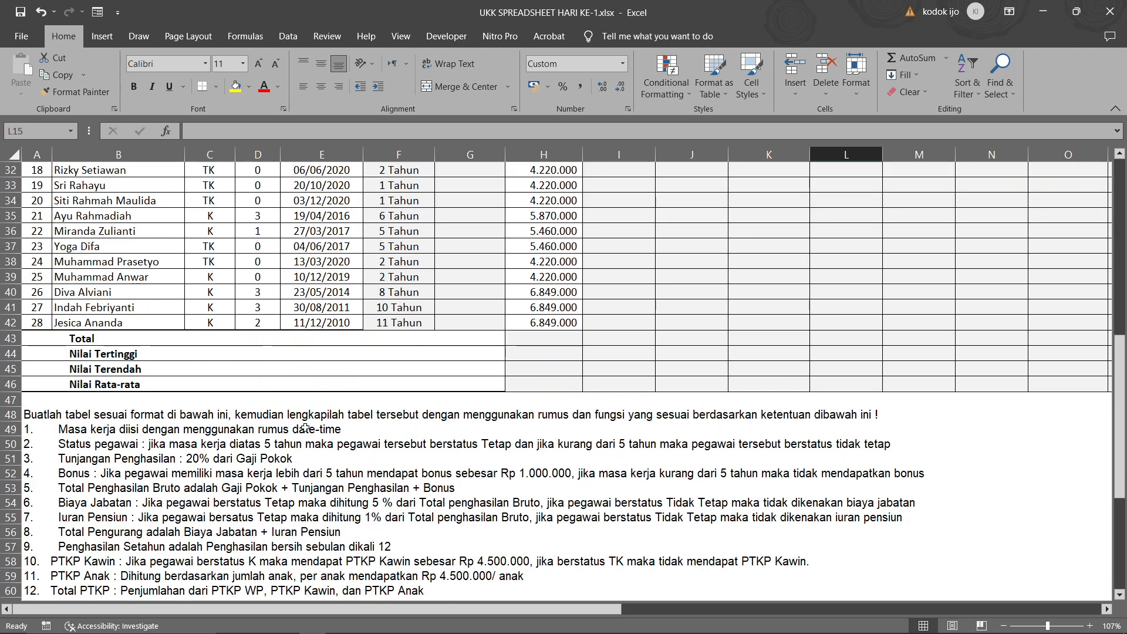
click(75, 488)
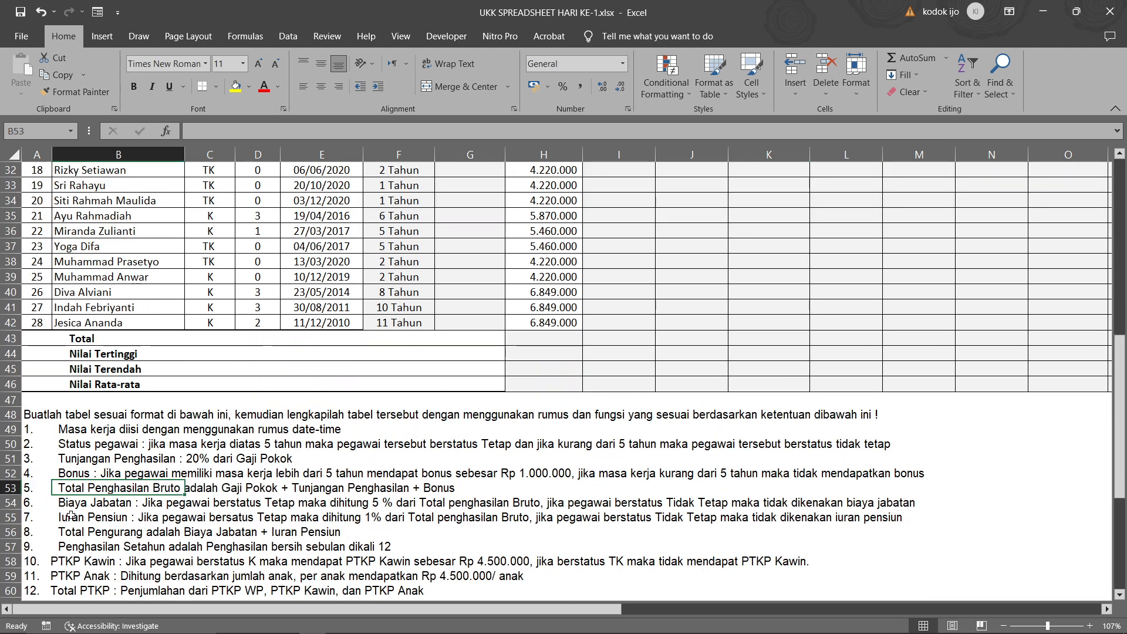
click(70, 506)
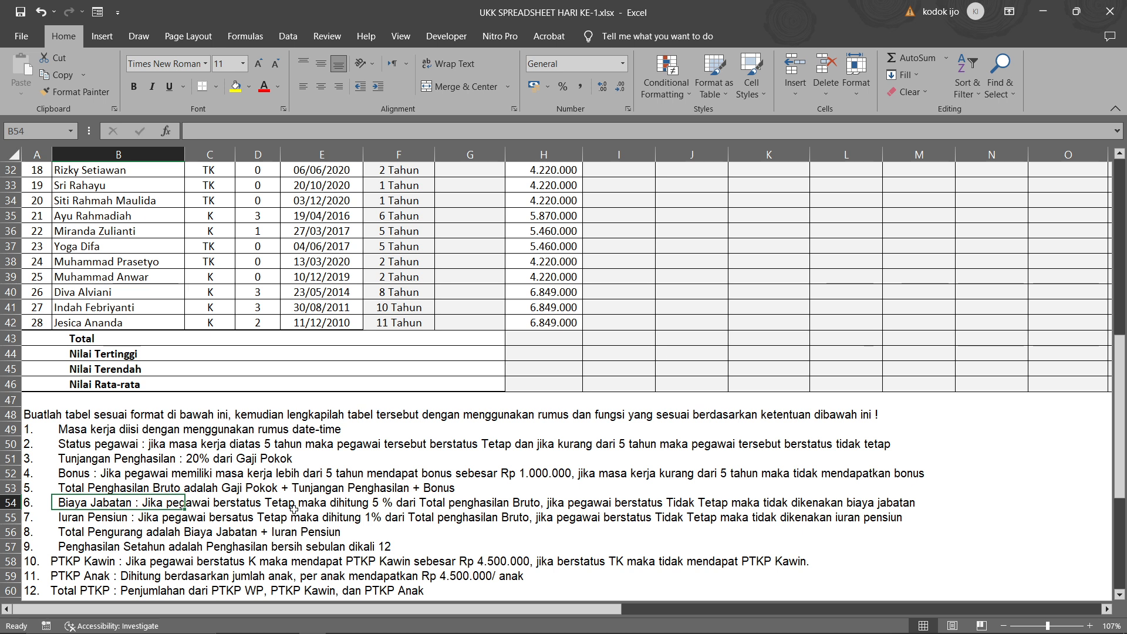
click(512, 509)
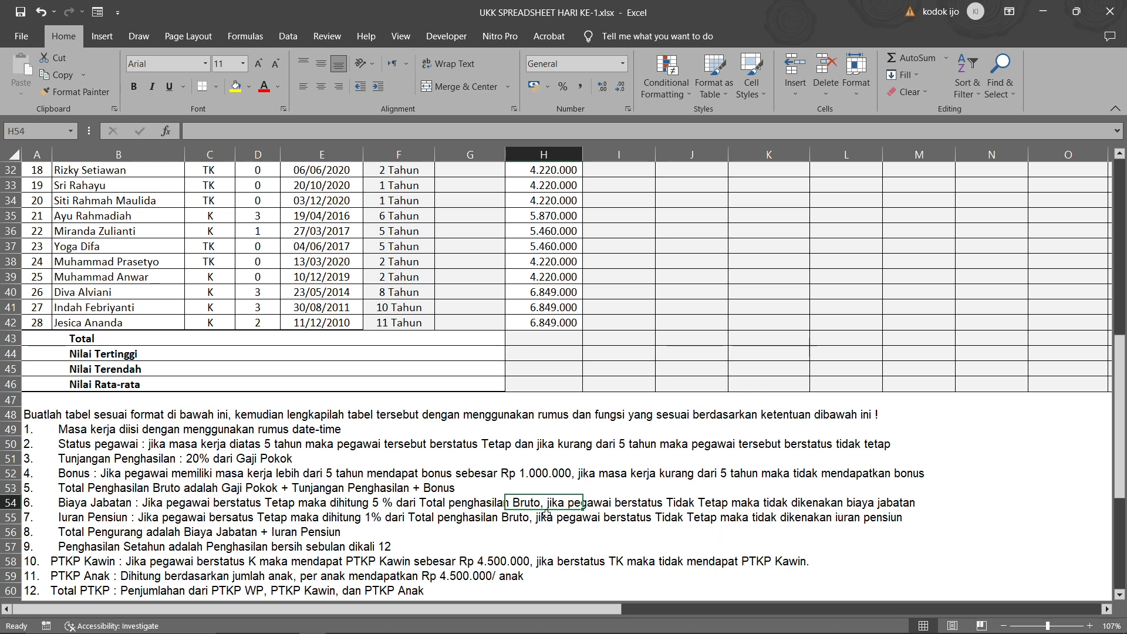
scroll(546, 514, up, 9)
click(838, 380)
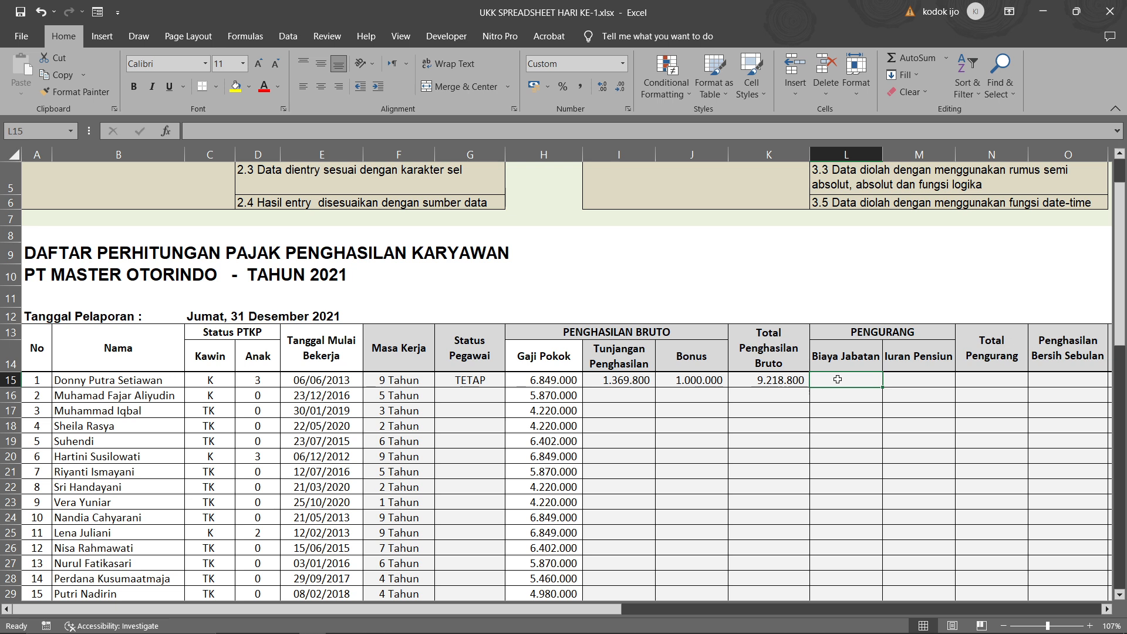
text(=IF)
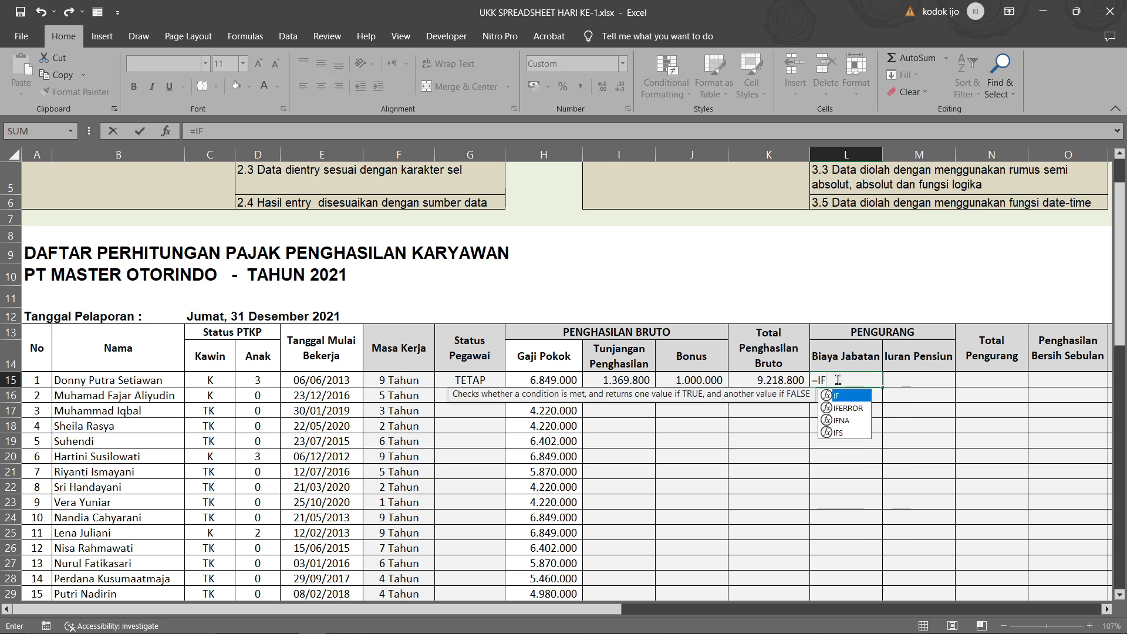
text(()
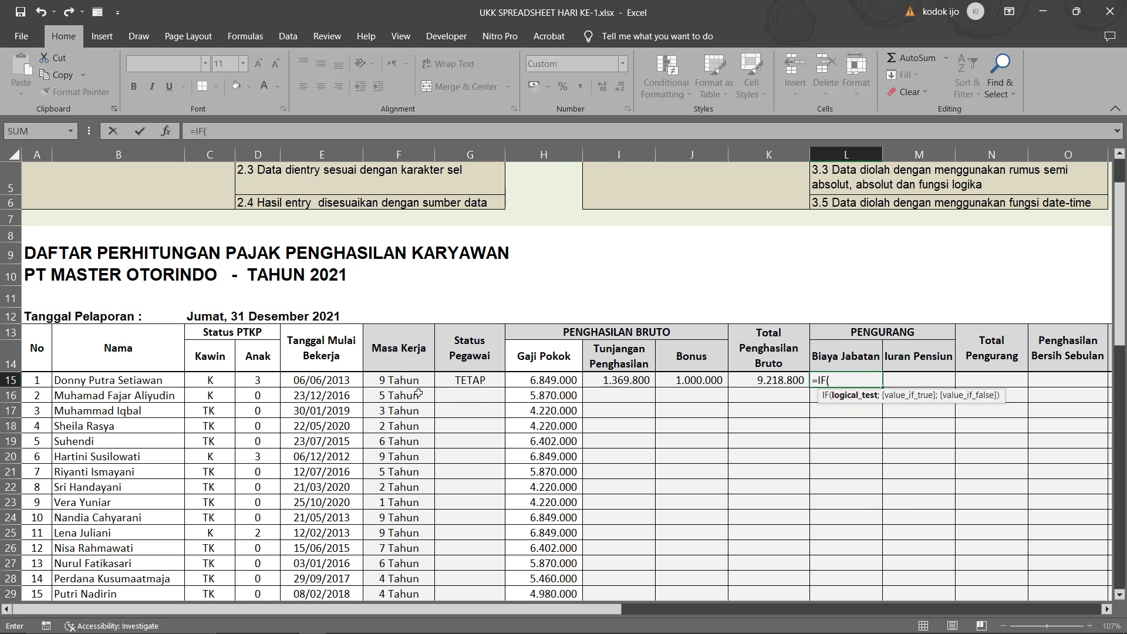
click(472, 379)
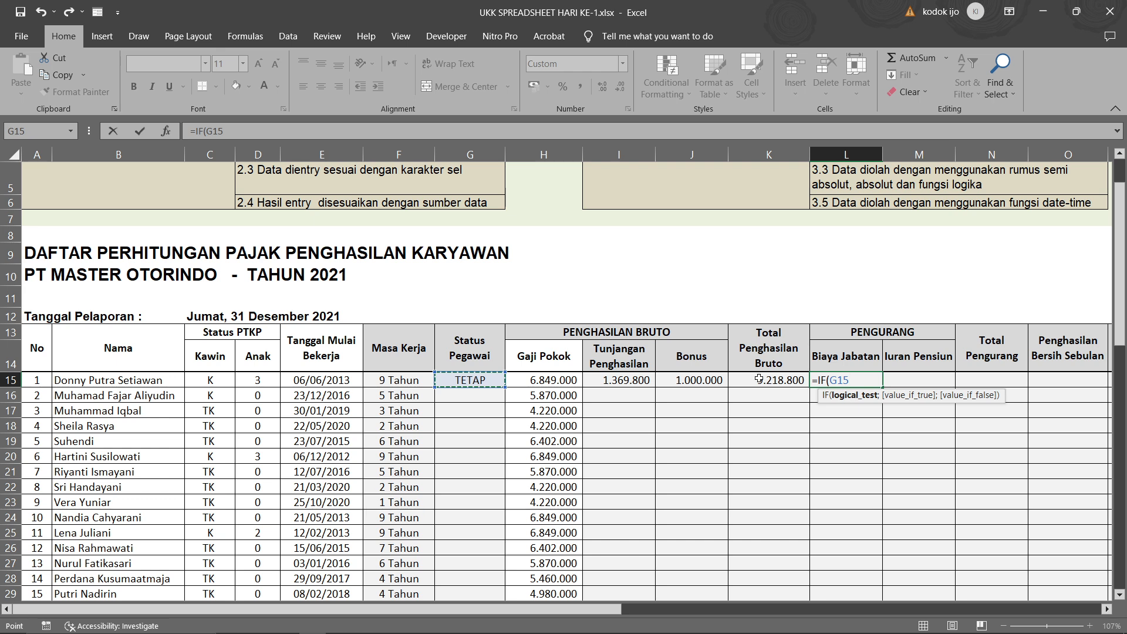
text(="TETAP";)
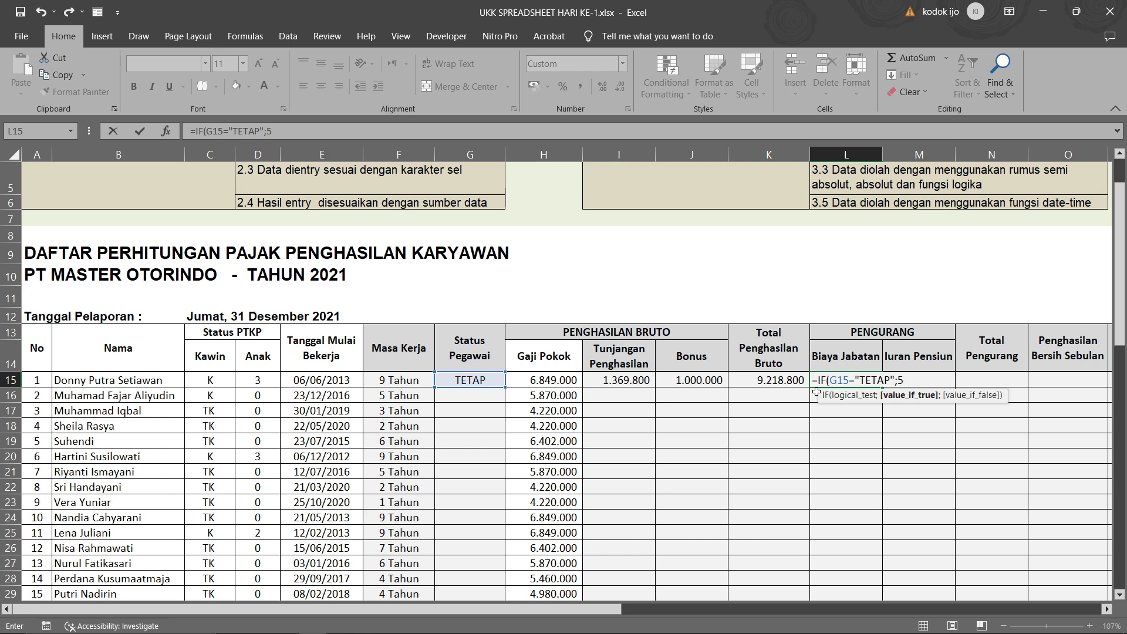
text(5%*)
click(775, 380)
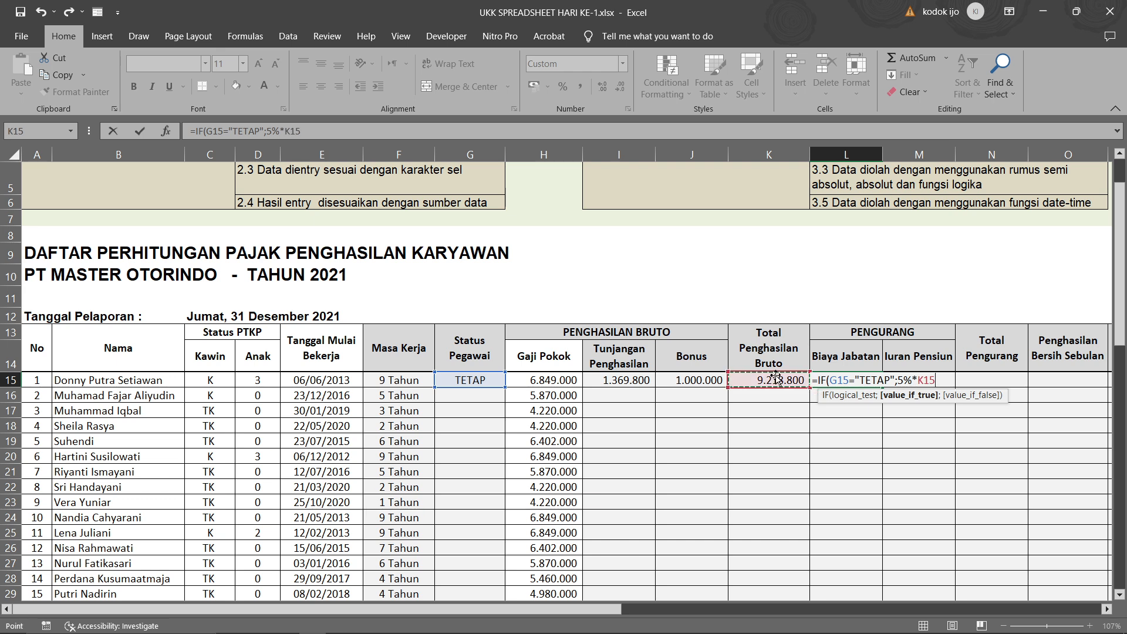
text(;)
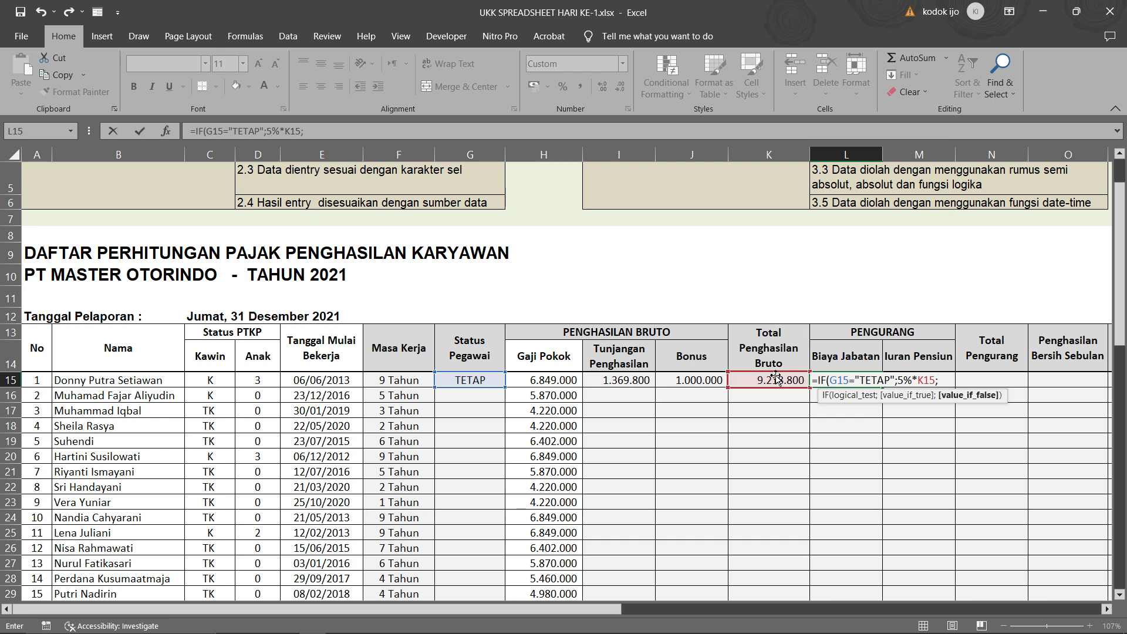
text(0)
key(Return)
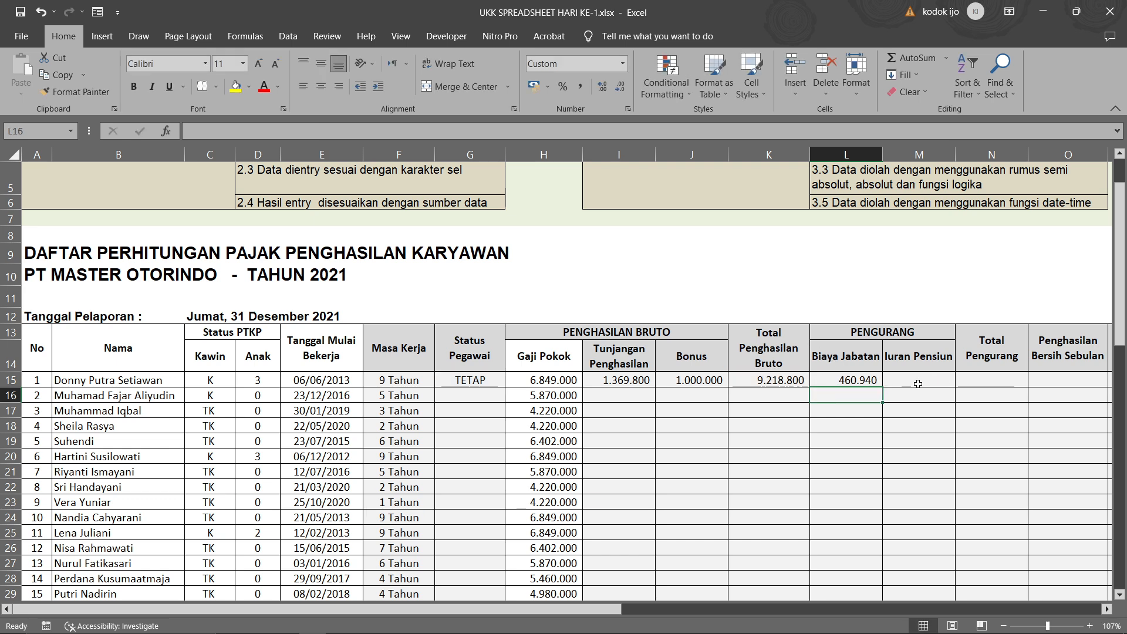
- Enter =IF(G15="TETAP";1%*K15;0) in M15 for the first employee's Iuran Pensiun, following rule 7 below the table
click(919, 380)
scroll(697, 441, down, 1)
scroll(697, 441, down, 8)
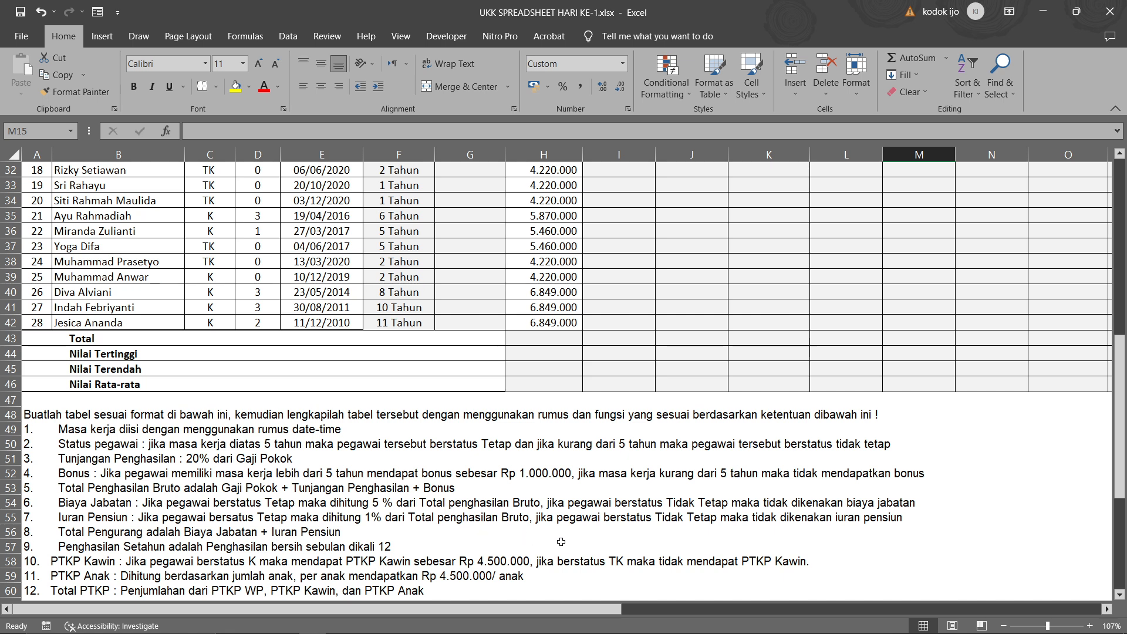
scroll(834, 447, up, 2)
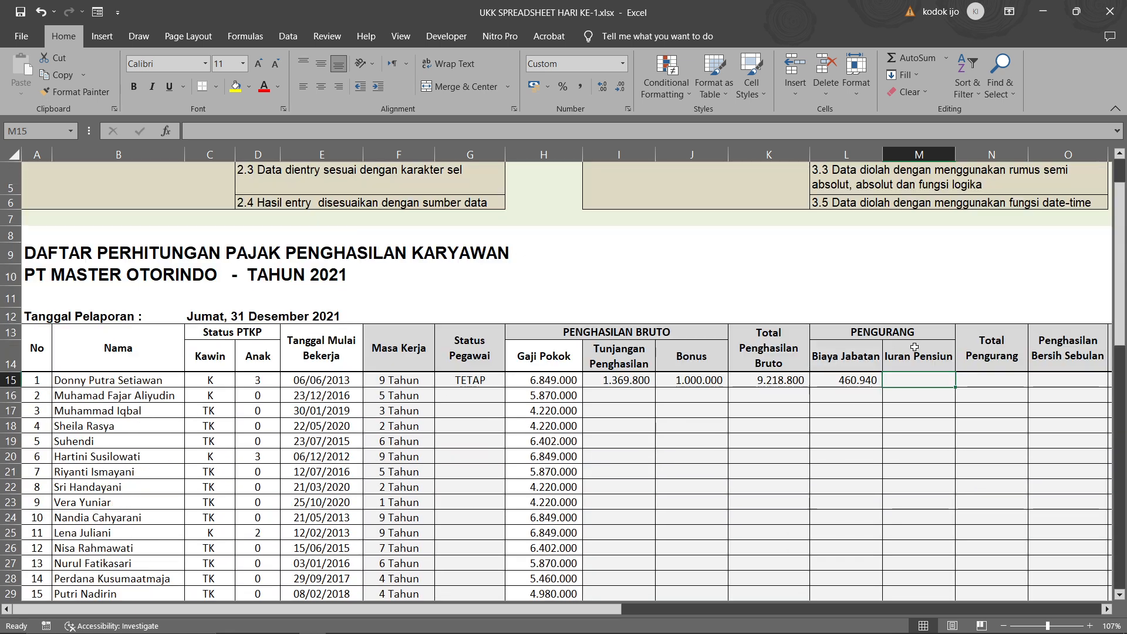
text(=IF)
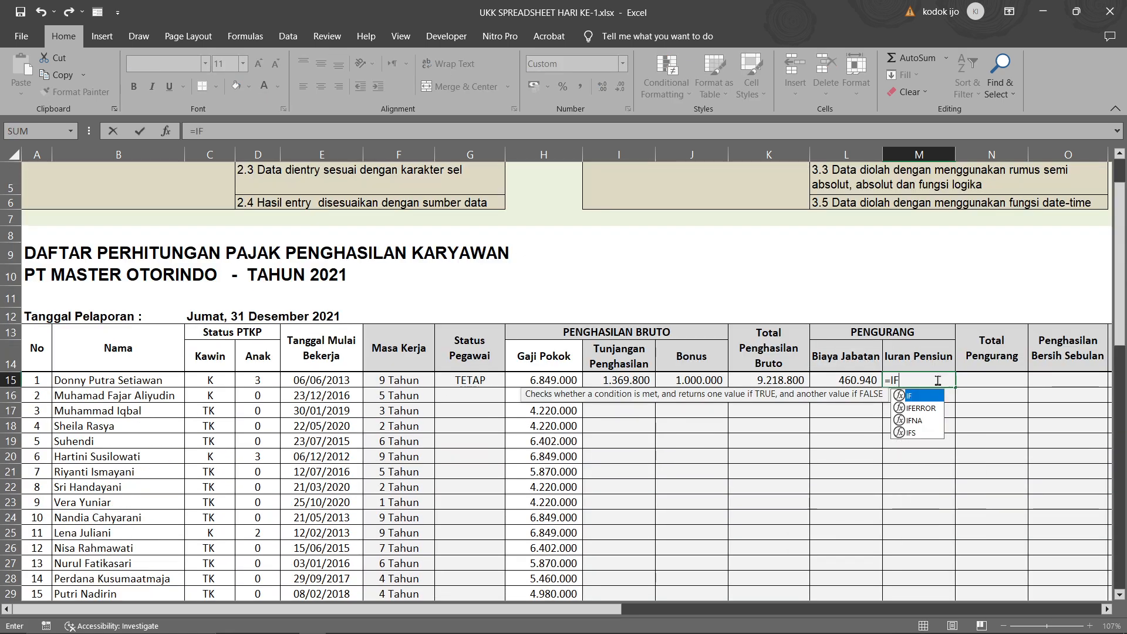
key(Tab)
click(482, 381)
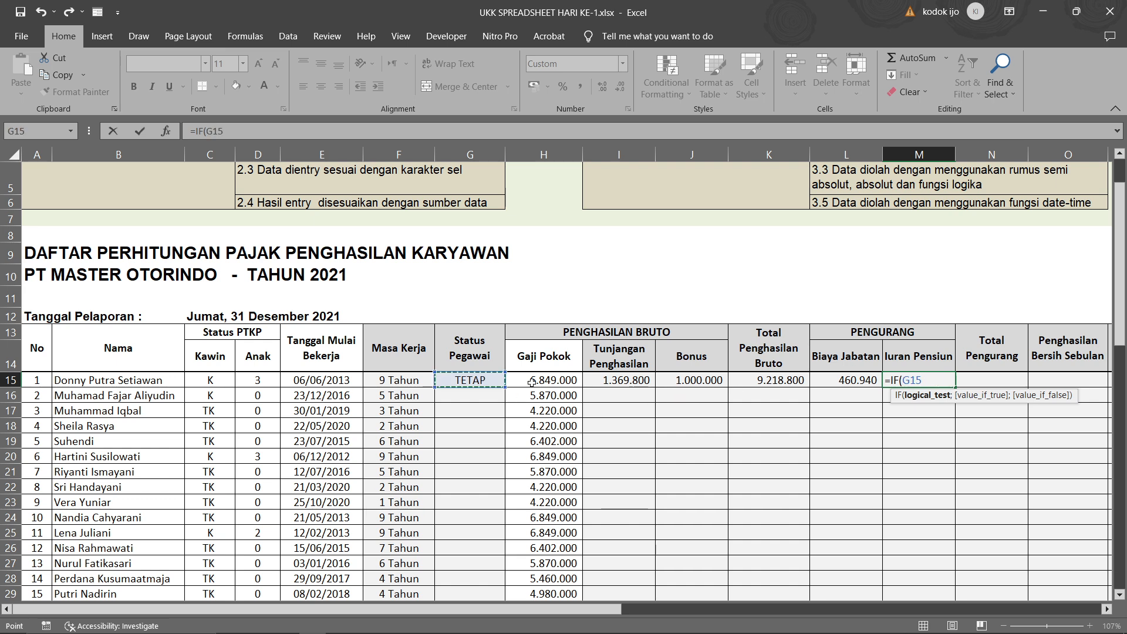
text(="TETAP";)
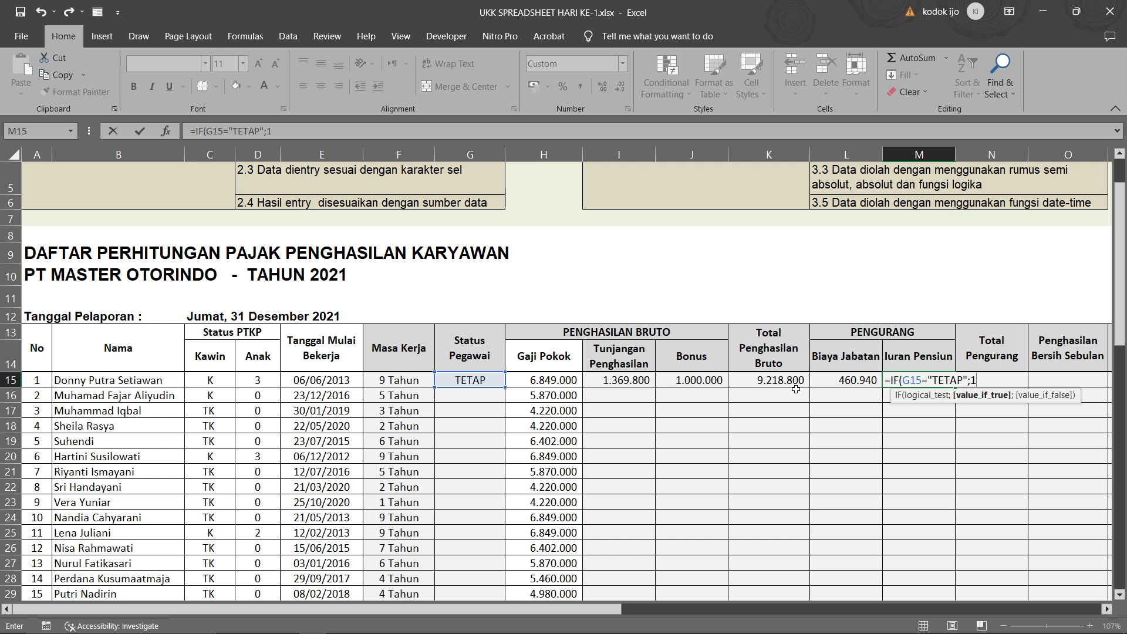
text(1%*)
click(796, 384)
scroll(429, 485, down, 9)
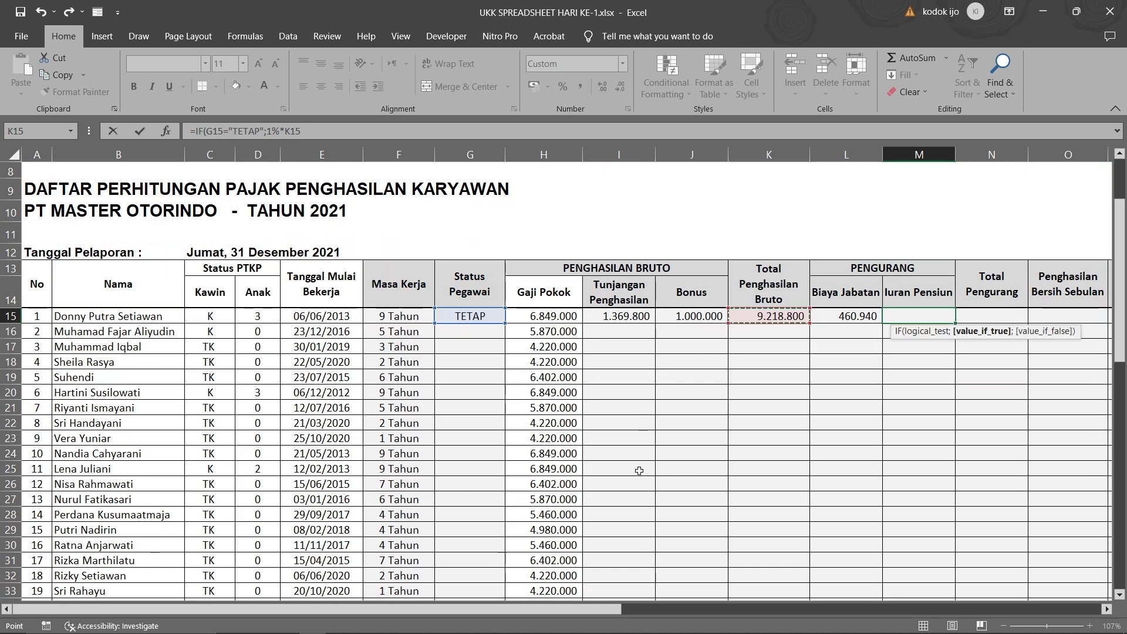
scroll(525, 518, up, 10)
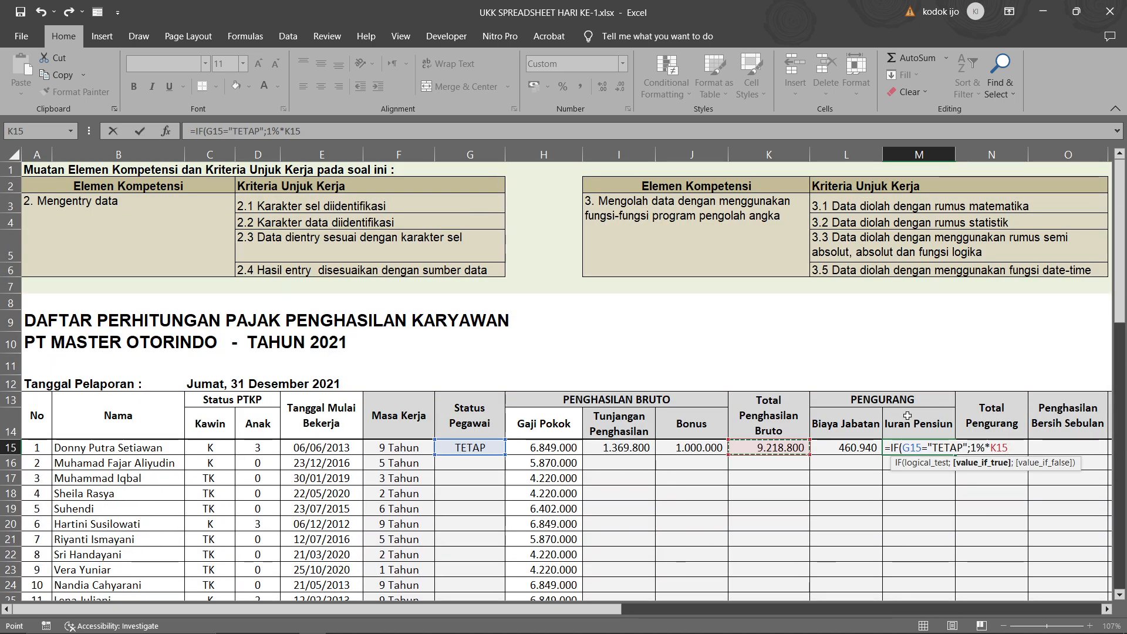
text(;)
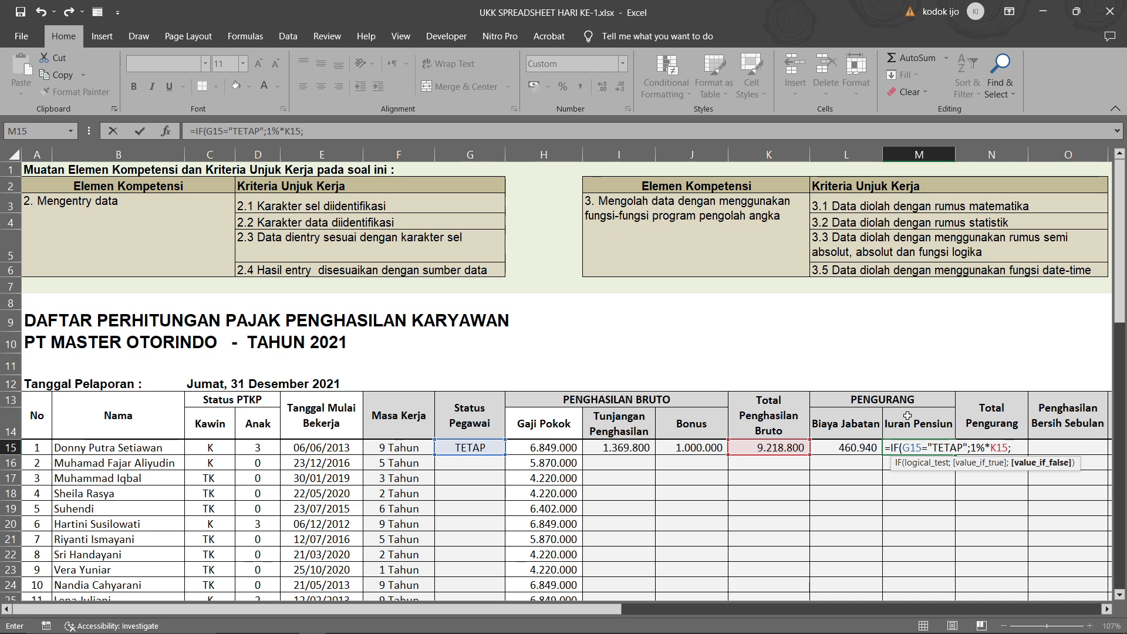
text(0))
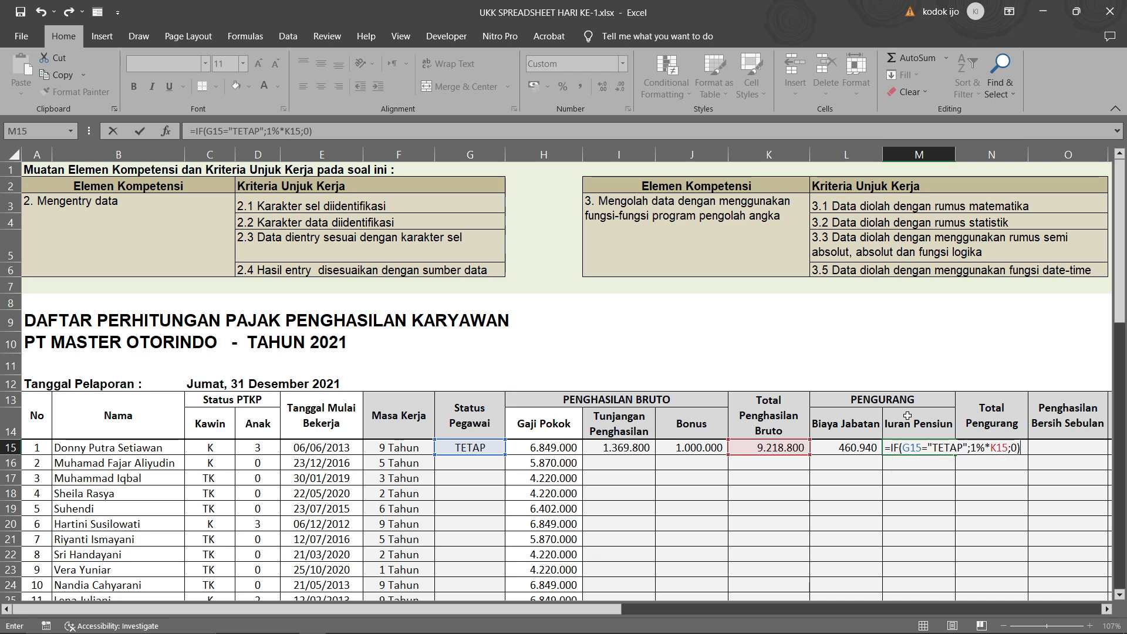
key(Return)
- Use AutoSum on L15:N15 to total Biaya Jabatan and Iuran Pensiun in N15 as the Total Pengurang
click(977, 443)
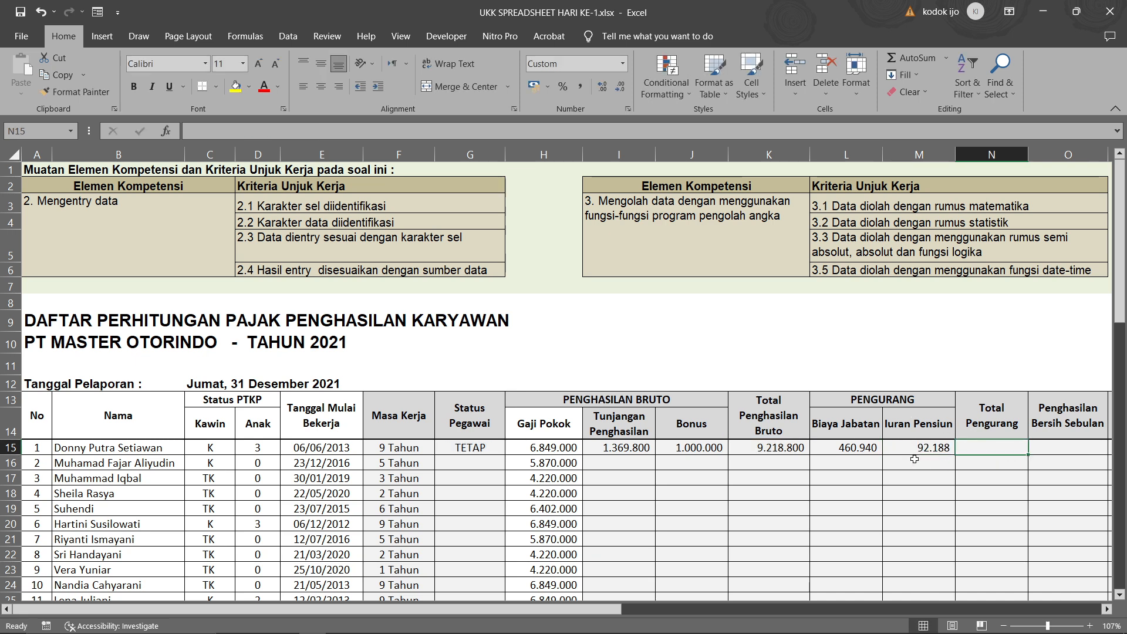
double_click(848, 447)
click(887, 477)
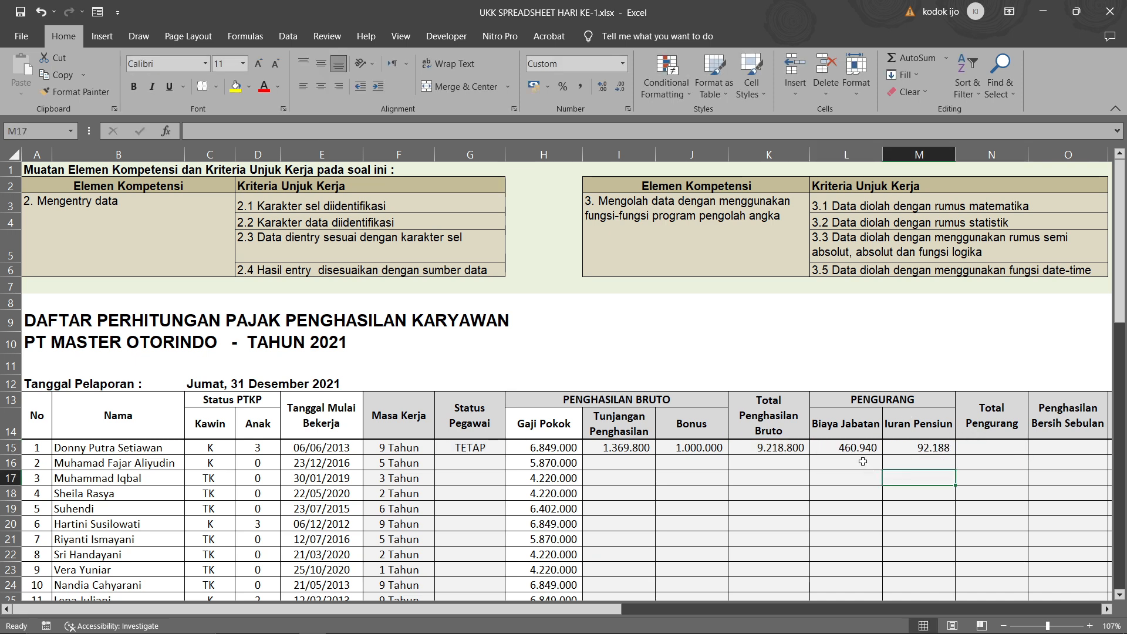
click(855, 450)
click(937, 449)
click(971, 449)
click(922, 491)
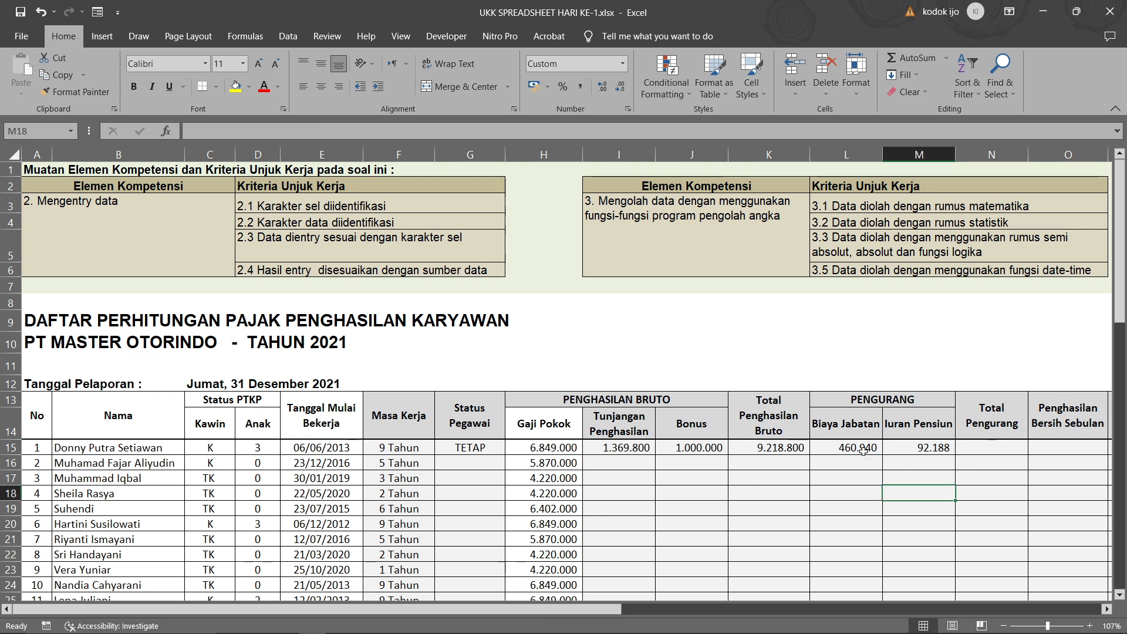
click(985, 448)
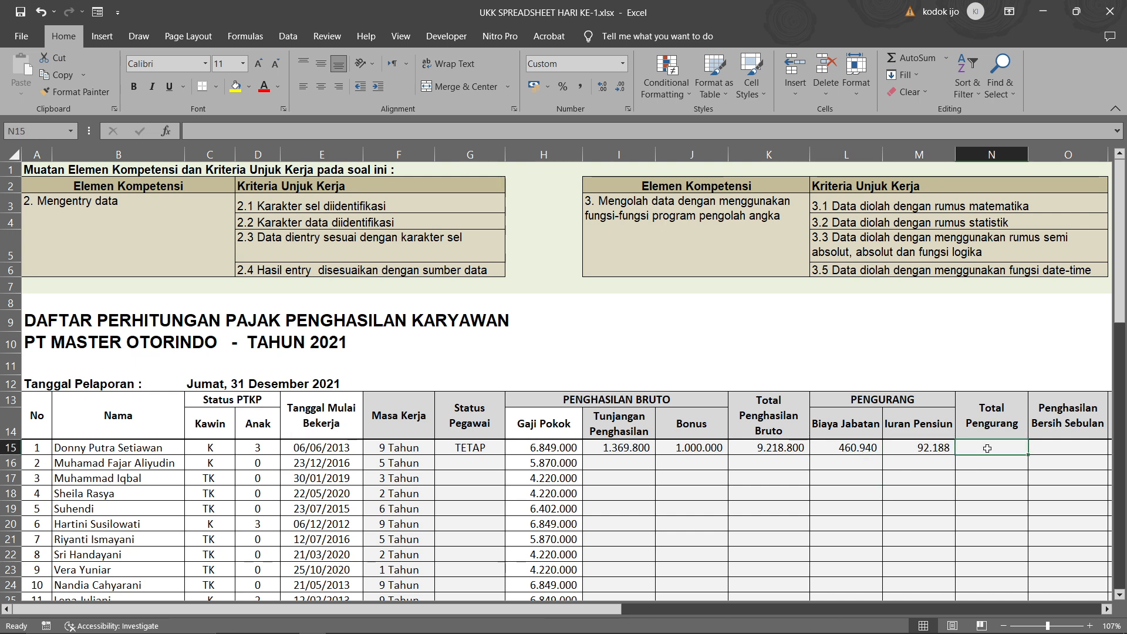
drag(856, 447, 999, 447)
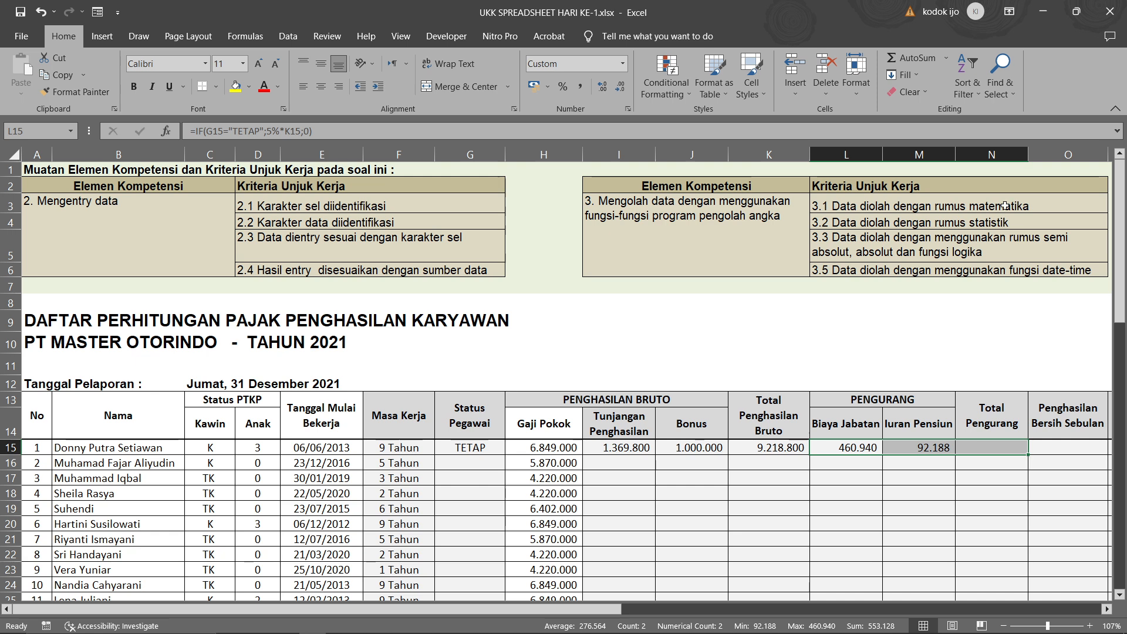
click(919, 60)
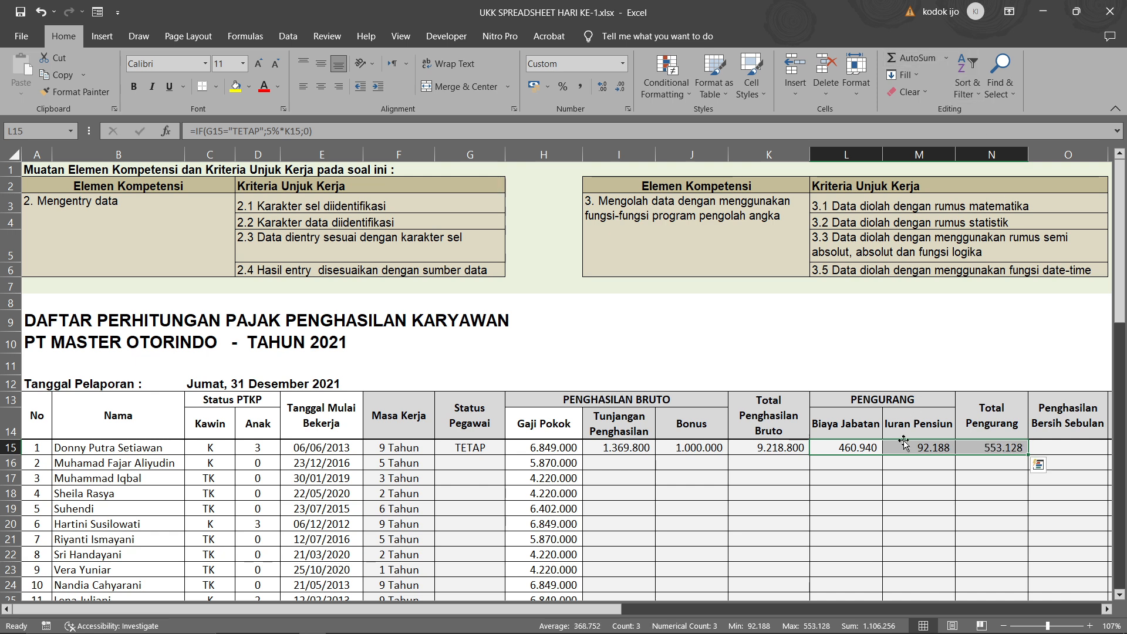
click(888, 403)
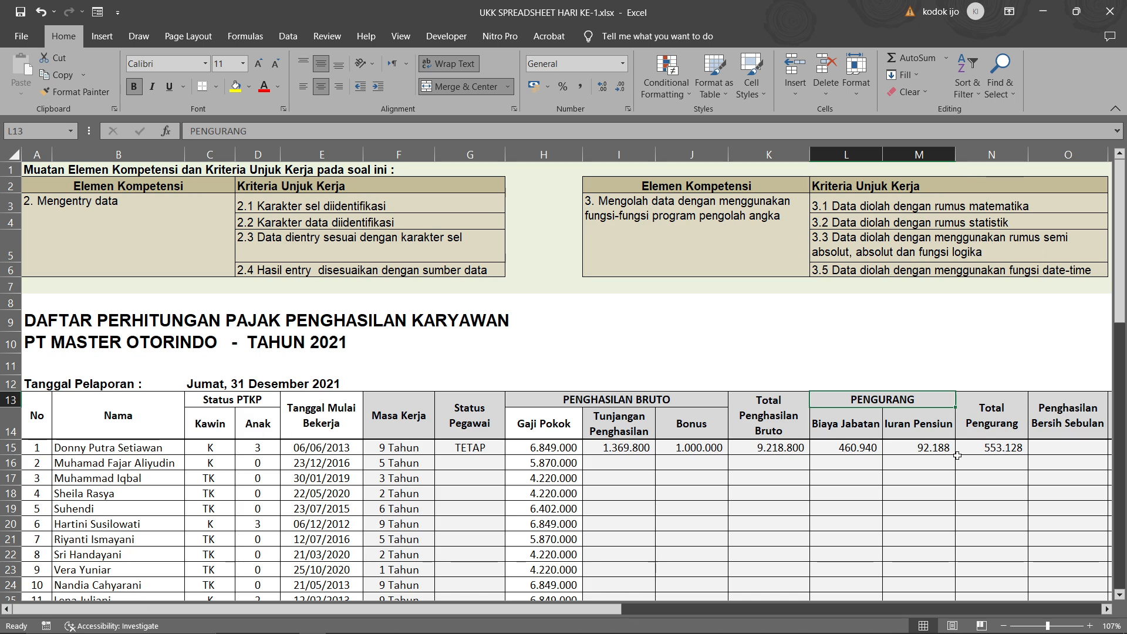
- Enter the formula =K15-N15 in O15 for the first employee's Penghasilan Bersih Sebulan
scroll(986, 453, right, 1)
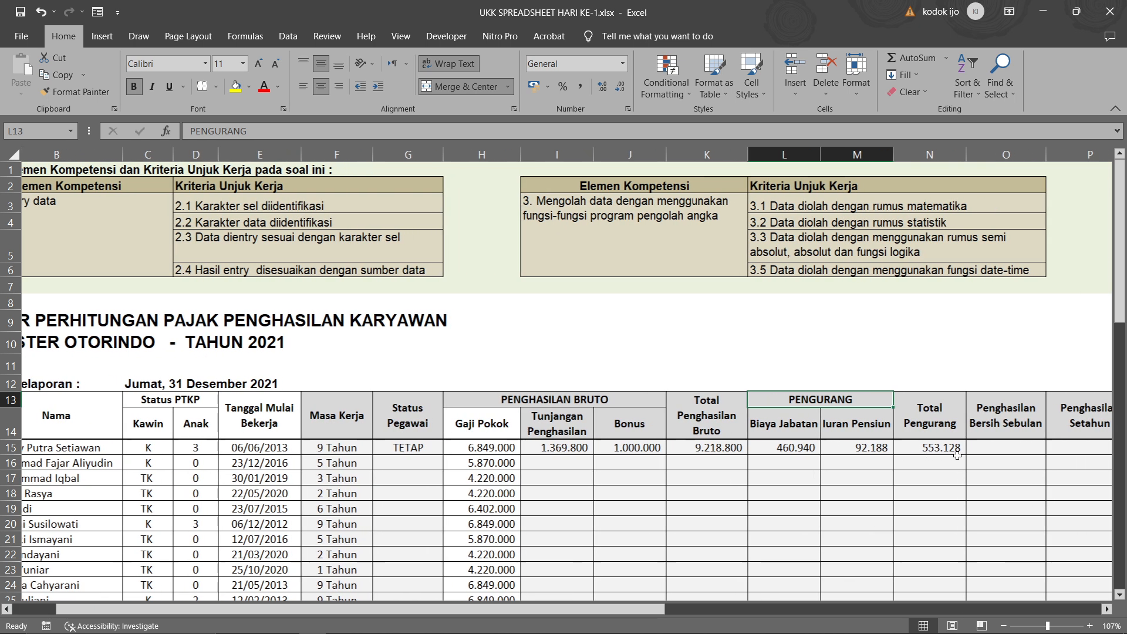
scroll(939, 452, right, 1)
click(925, 452)
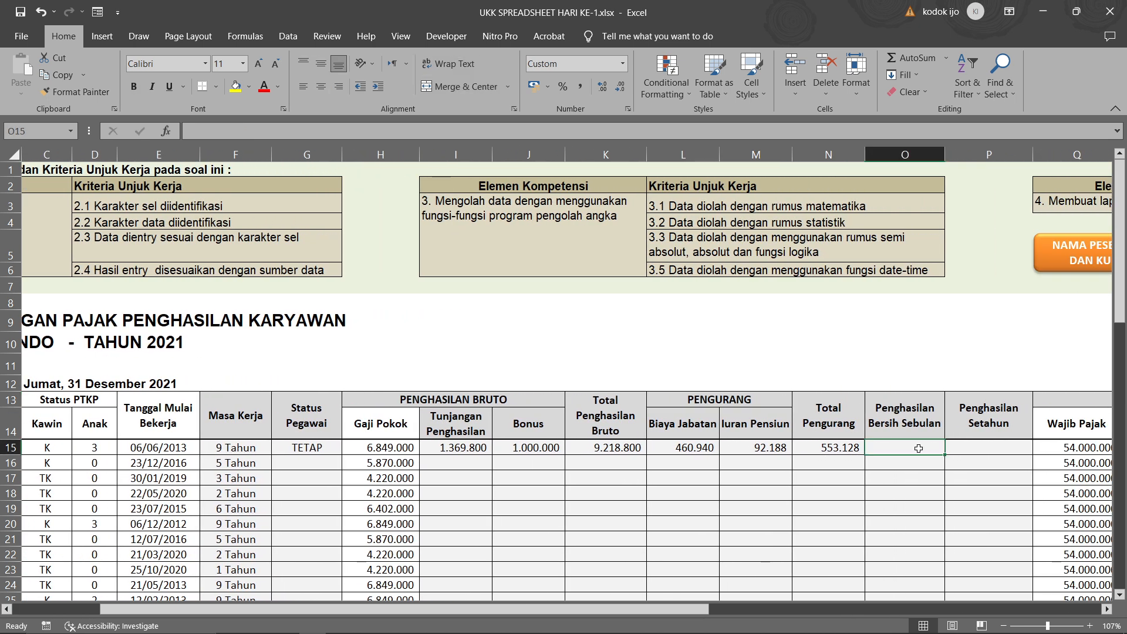
text(=)
click(611, 450)
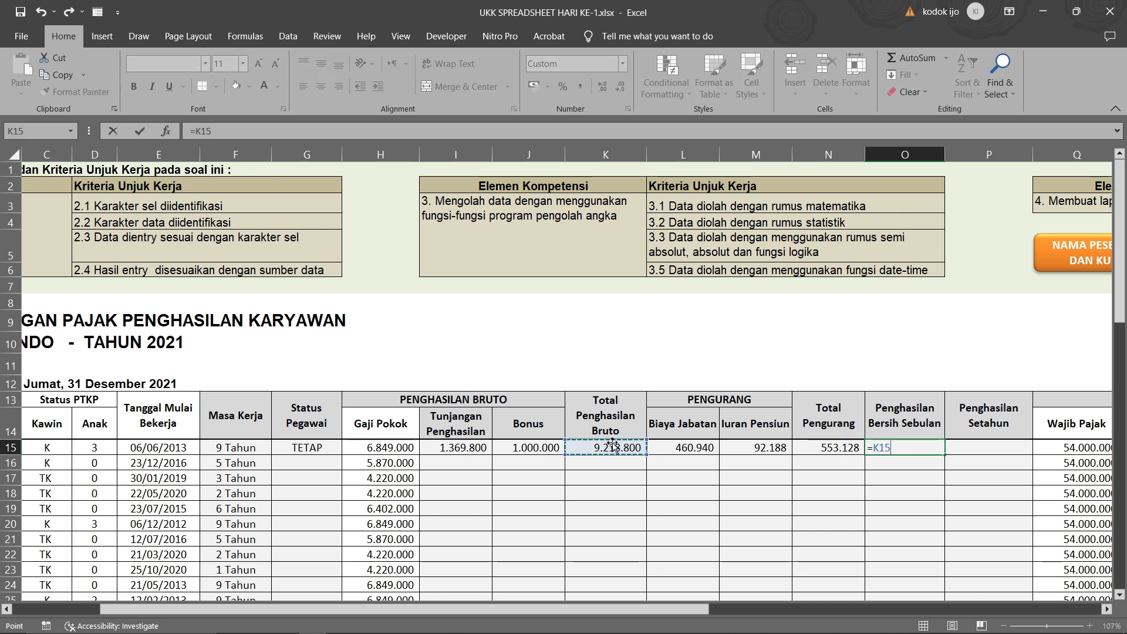
text(-)
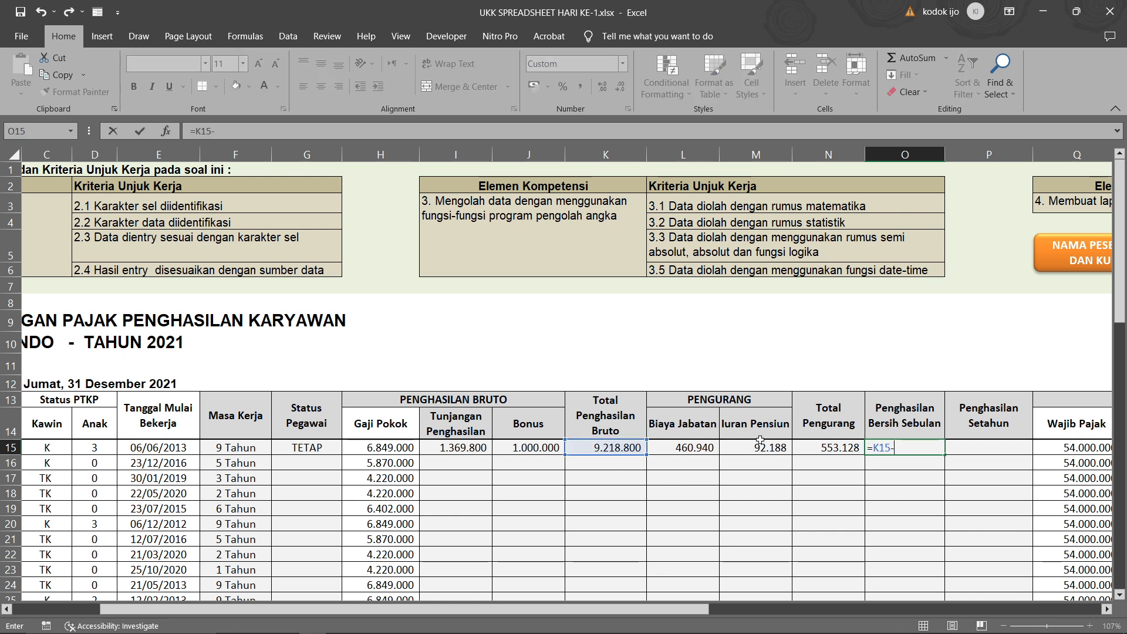
click(832, 449)
key(Return)
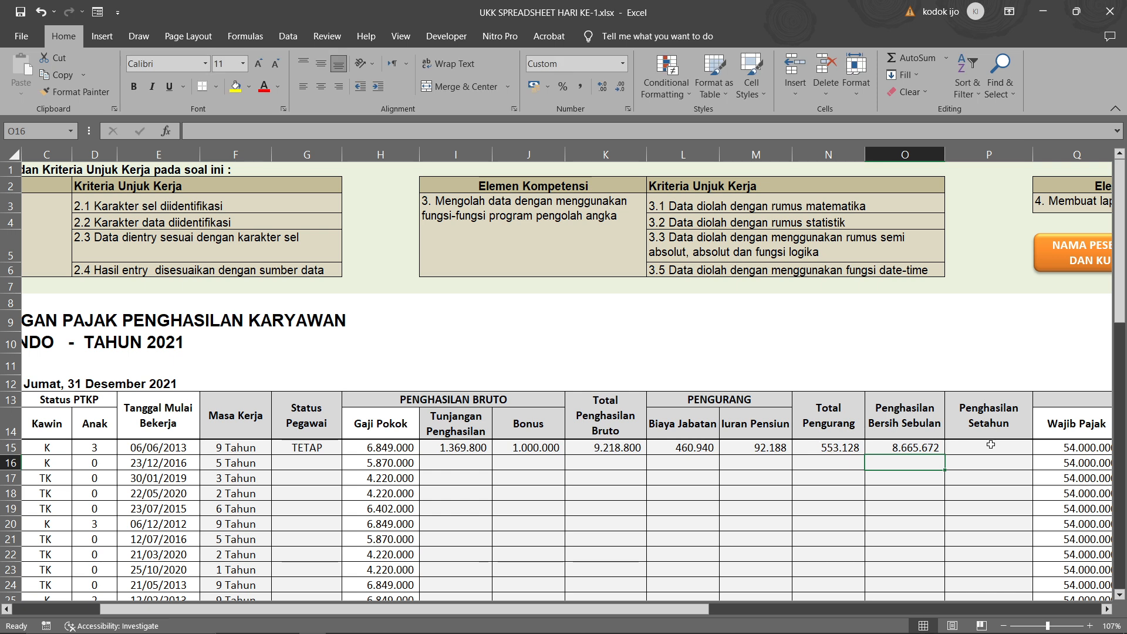
- Enter the formula =O15*12 in P15 for the first employee's Penghasilan Setahun
click(991, 444)
text(=)
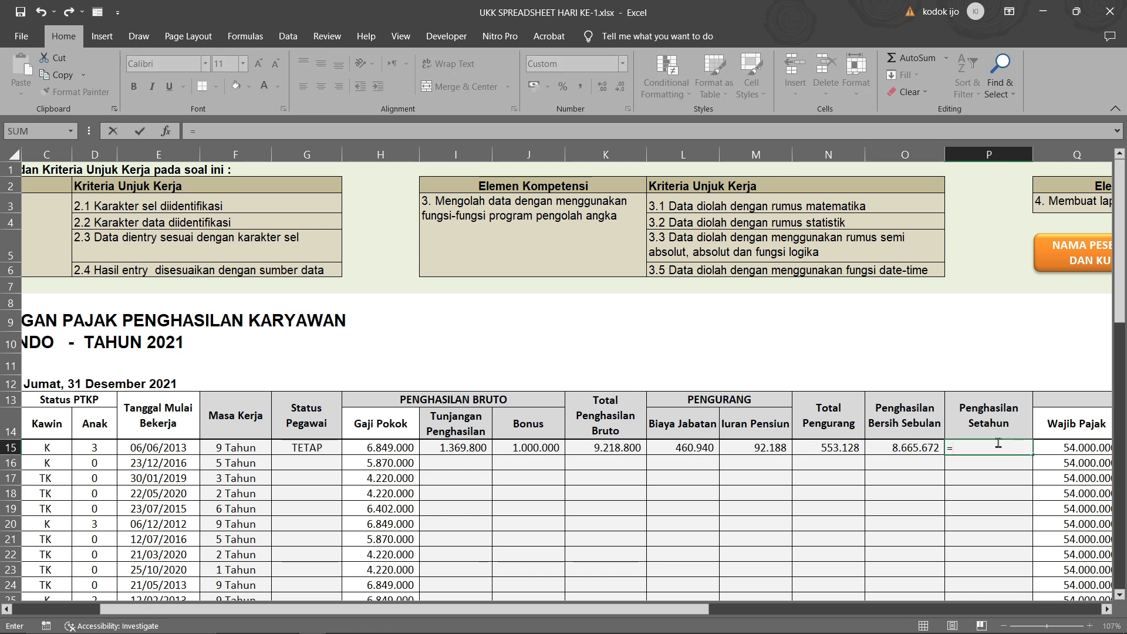
key(Left)
text(*12)
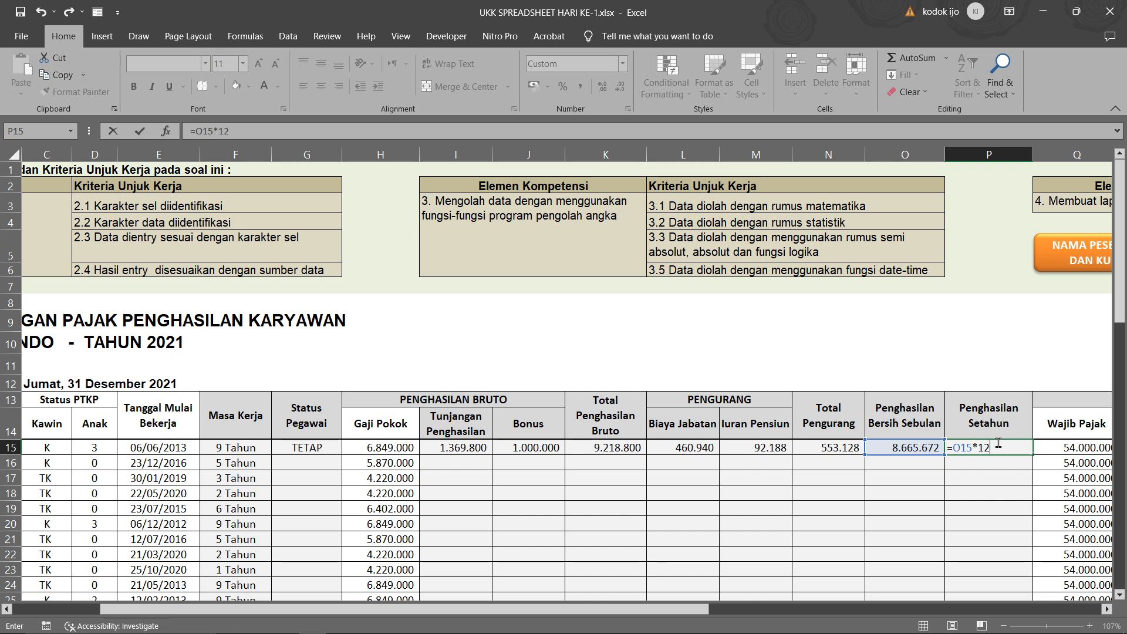
key(Return)
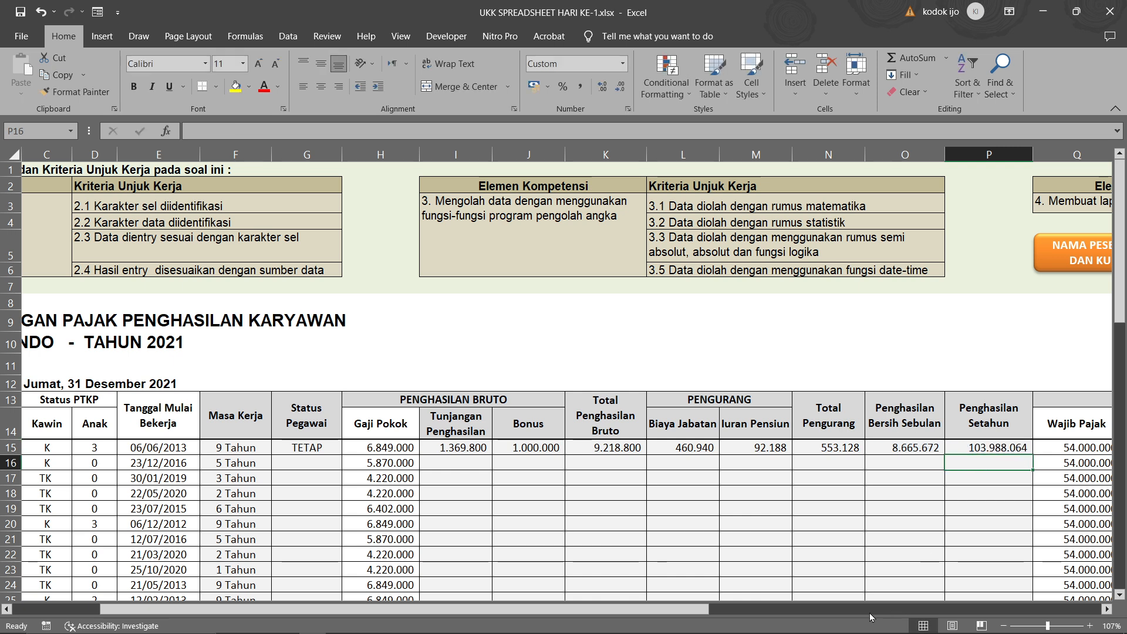
- Read rule 10 below the table on PTKP Kawin and check where the first employee's marital status is stored
drag(707, 610, 928, 610)
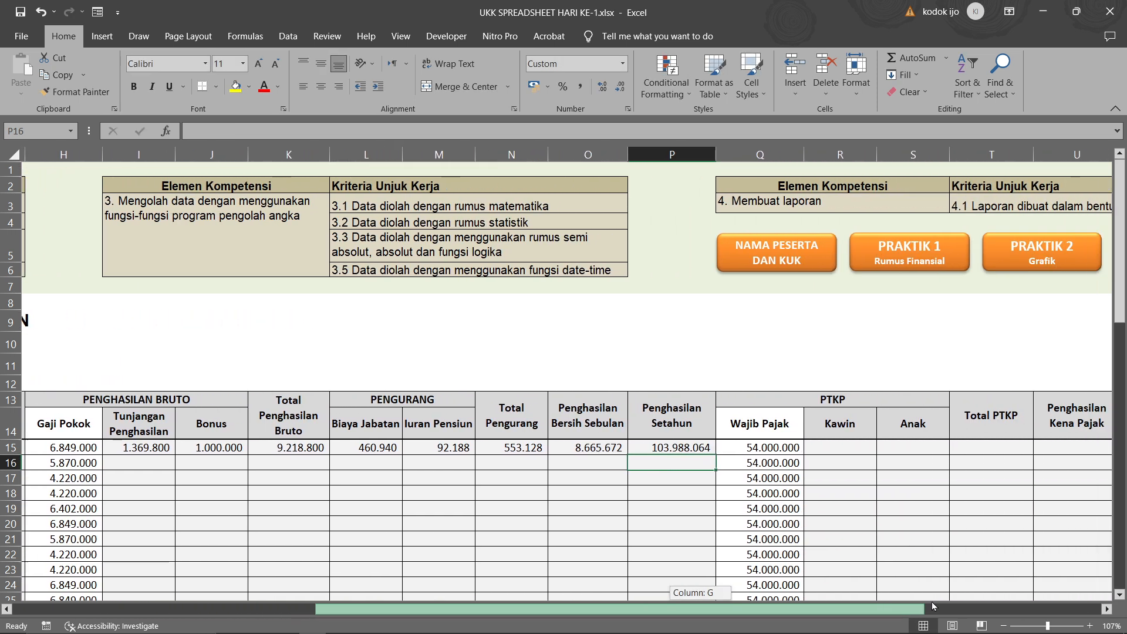
click(830, 452)
scroll(448, 501, down, 5)
scroll(448, 502, down, 4)
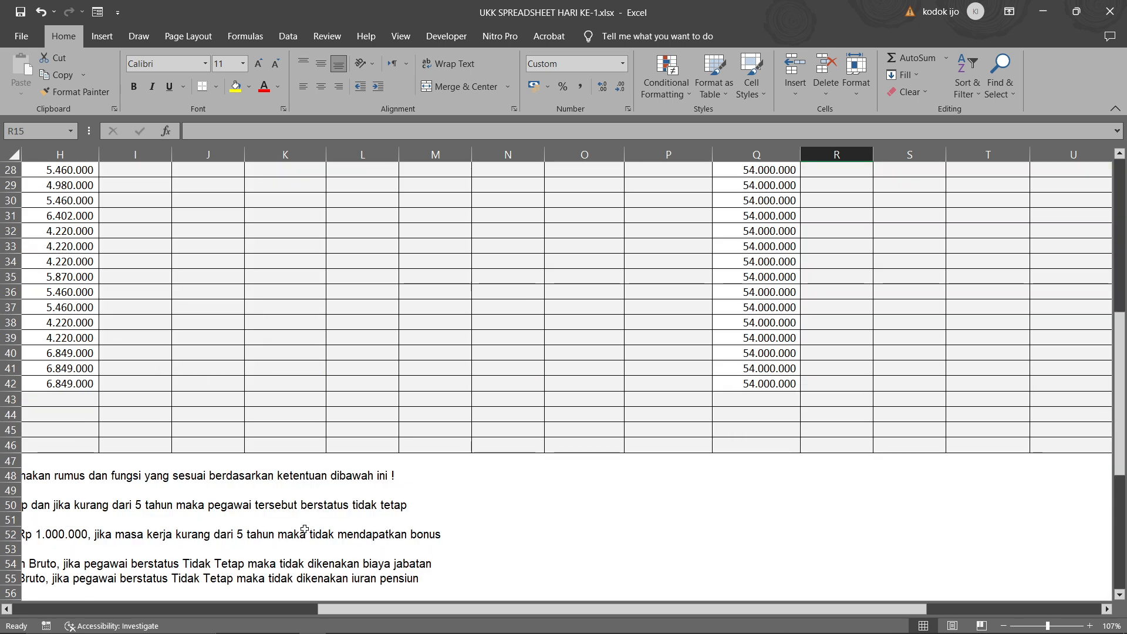
click(285, 593)
drag(319, 609, 15, 604)
scroll(94, 544, down, 2)
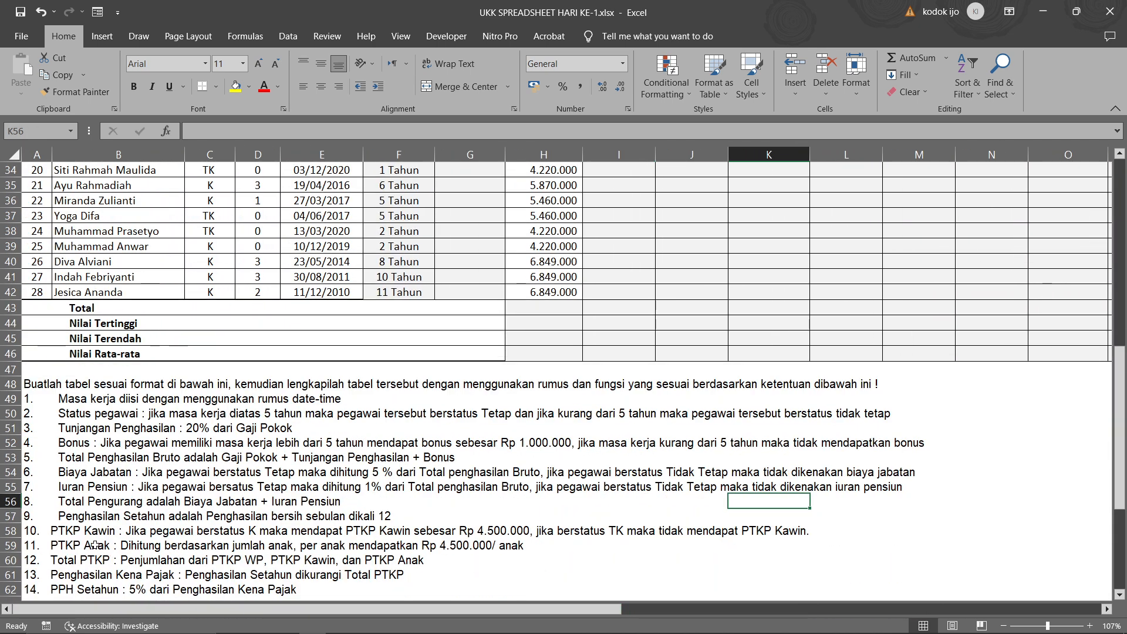
click(92, 530)
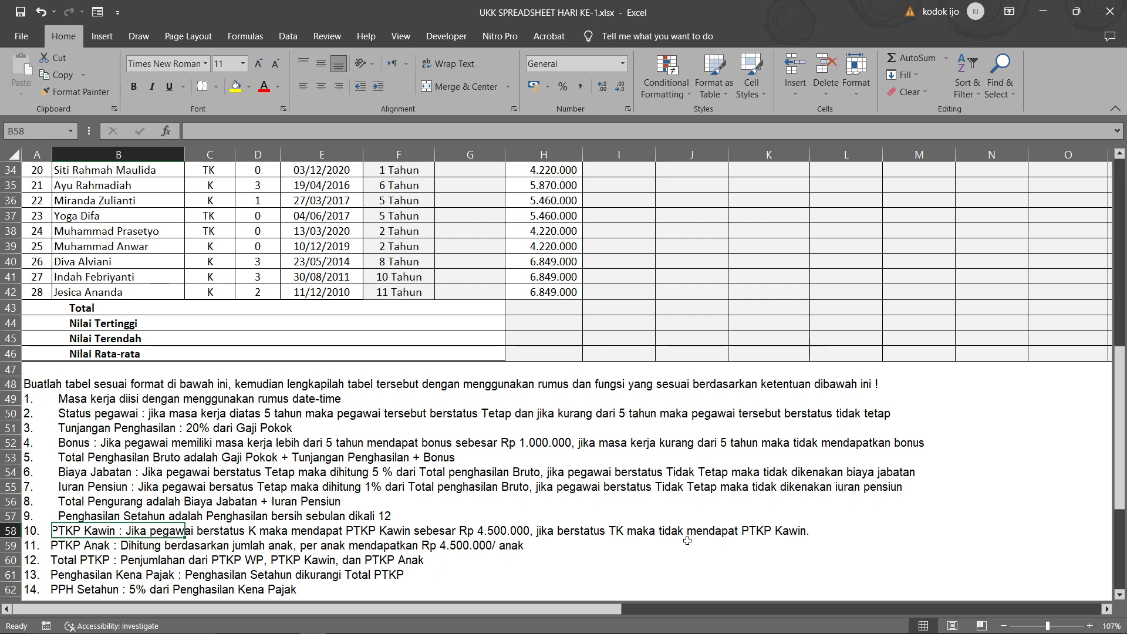
scroll(761, 539, up, 11)
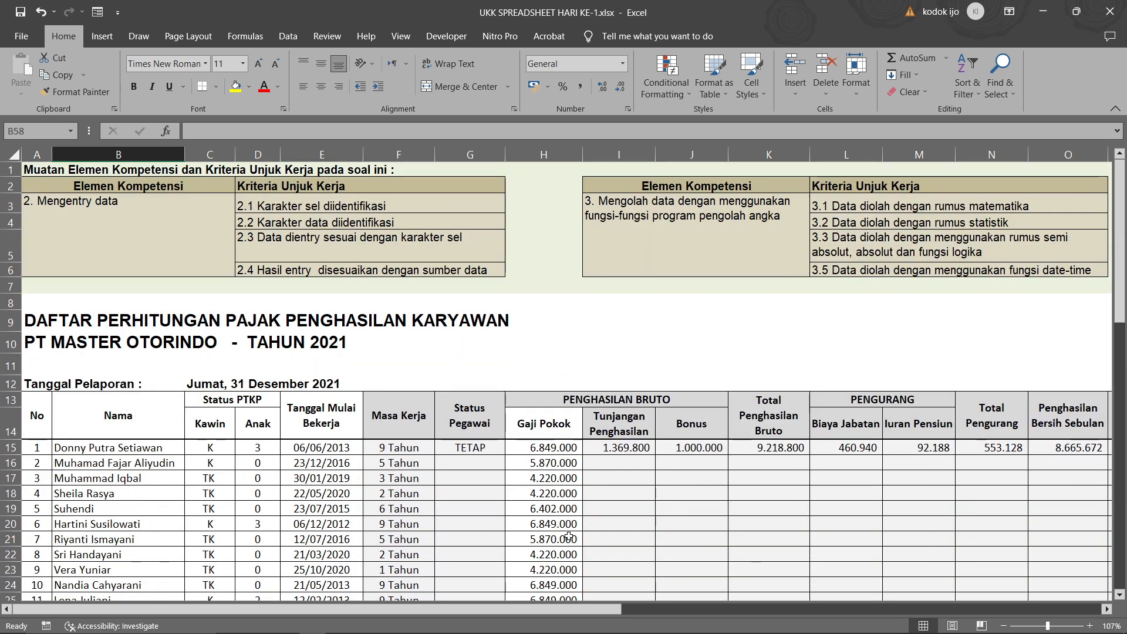
click(210, 448)
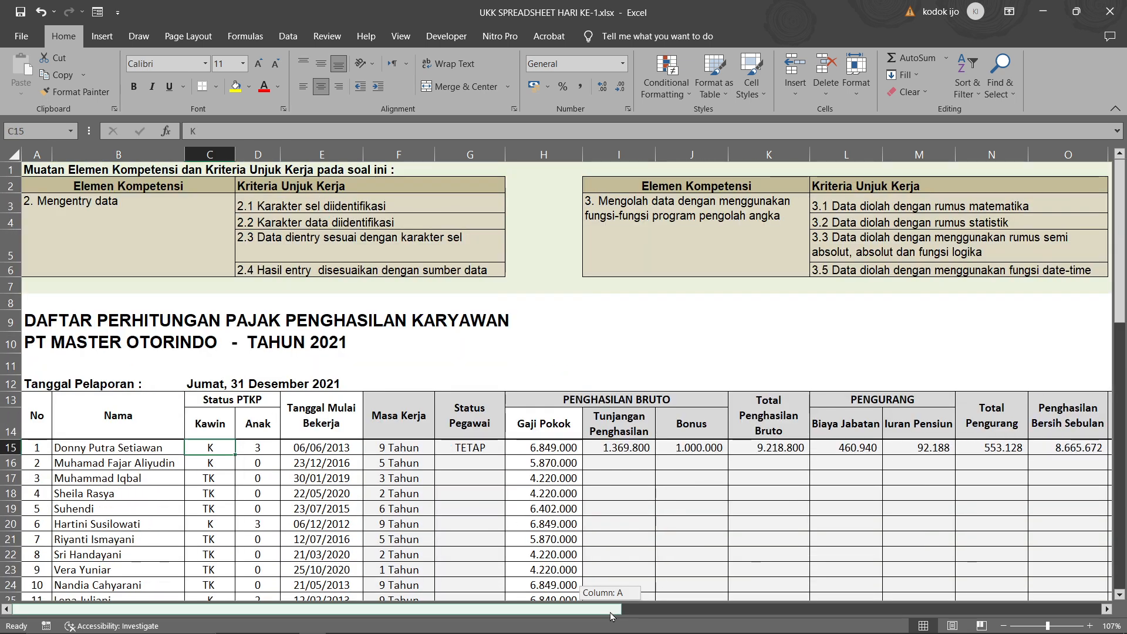
click(1004, 626)
click(1004, 626)
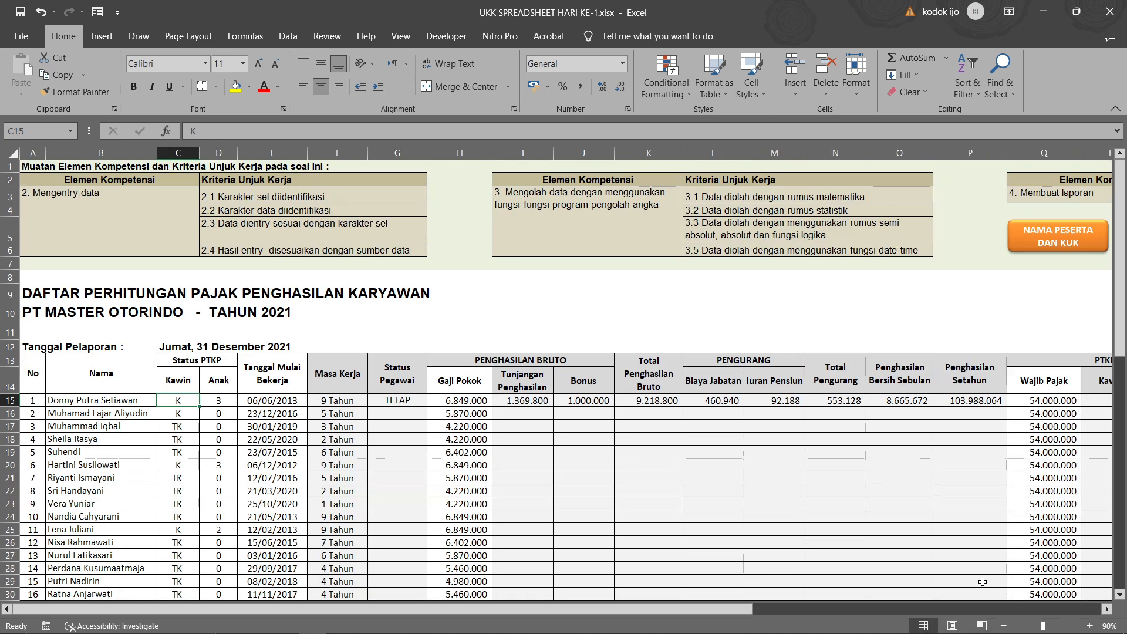
scroll(761, 607, right, 3)
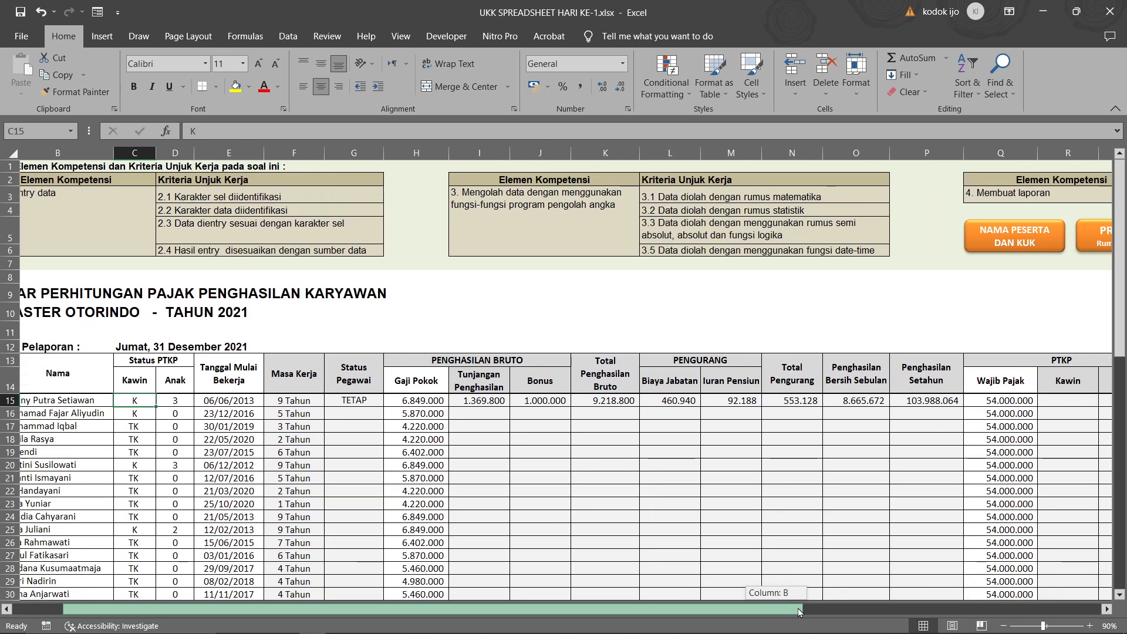
- Enter =IF(C15="K";4500000;0) in R15 for the first employee's PTKP Kawin, following rule 10 below the table
click(972, 398)
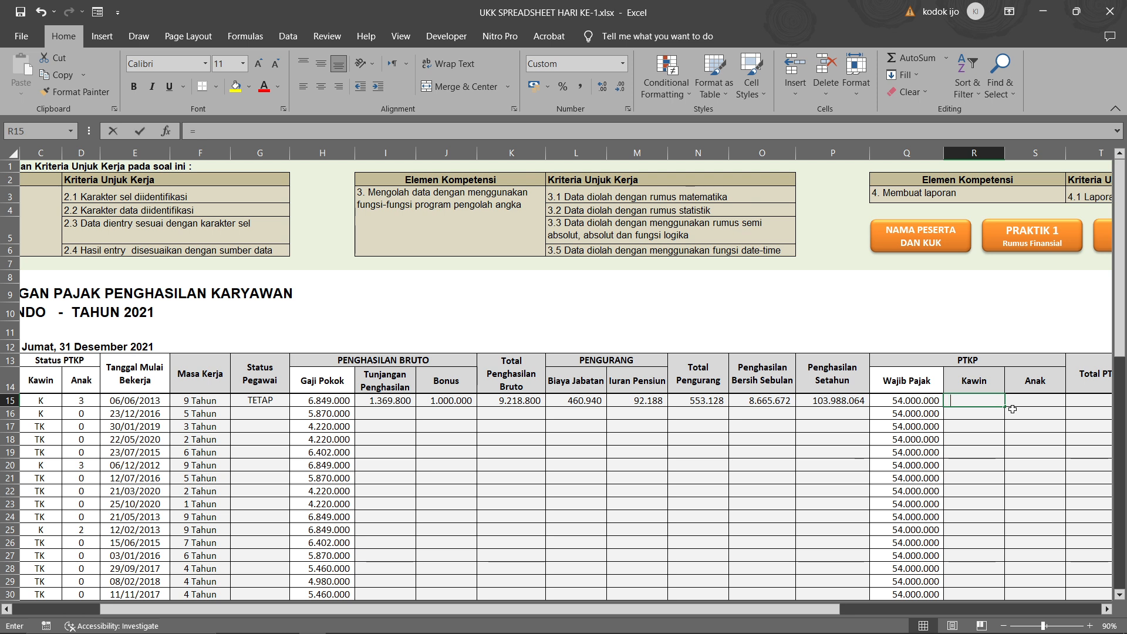
text(=IF()
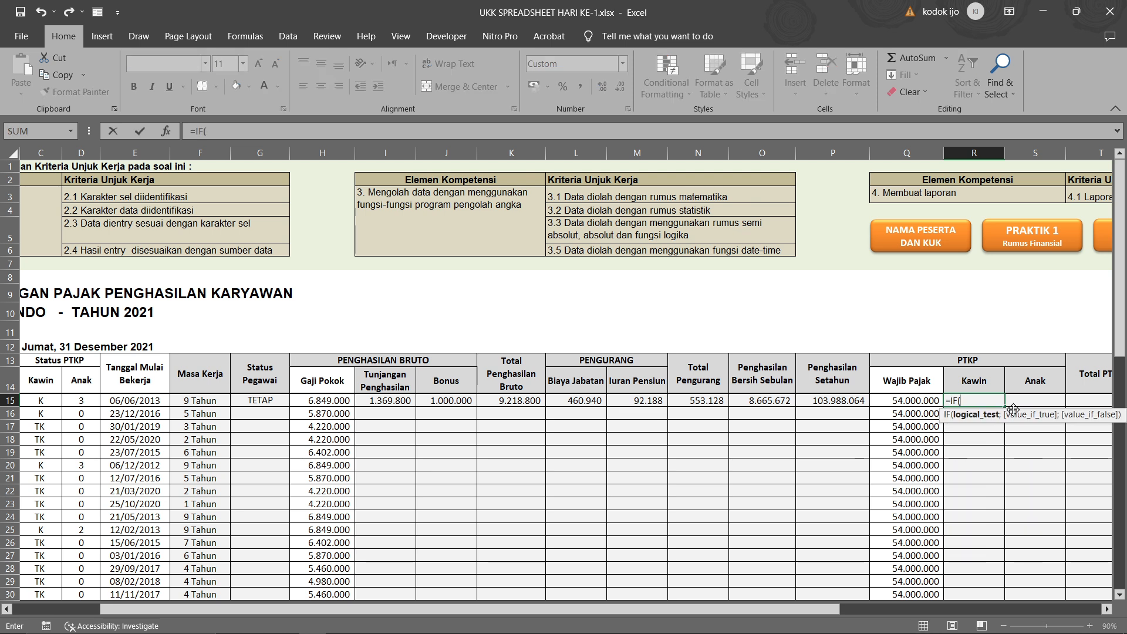
drag(748, 608, 573, 606)
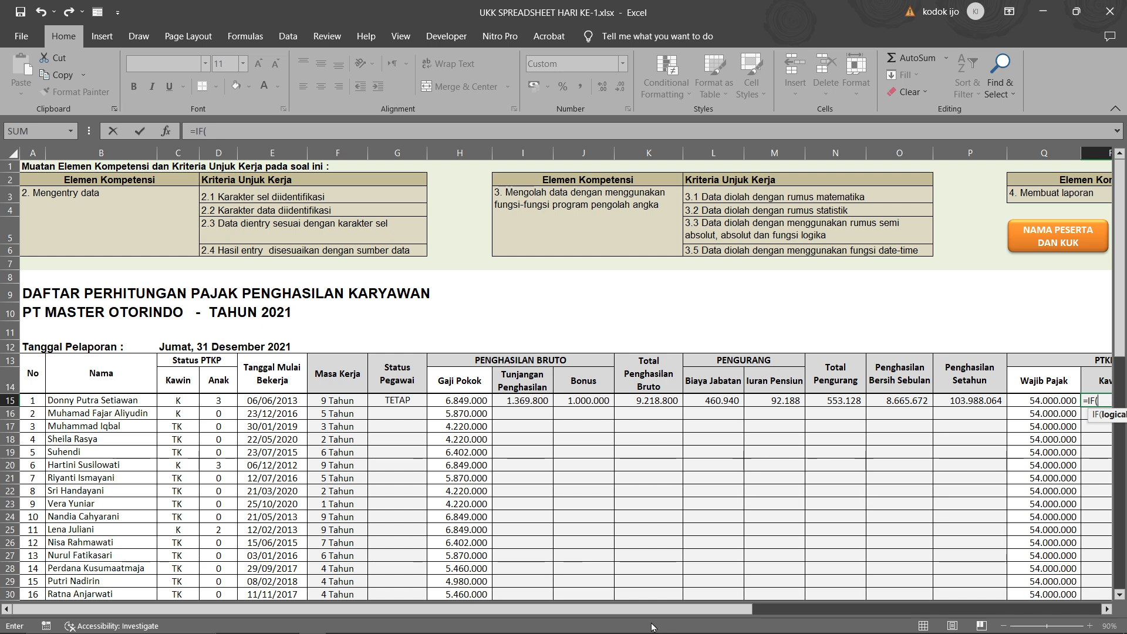
drag(660, 610, 790, 606)
scroll(517, 474, down, 1)
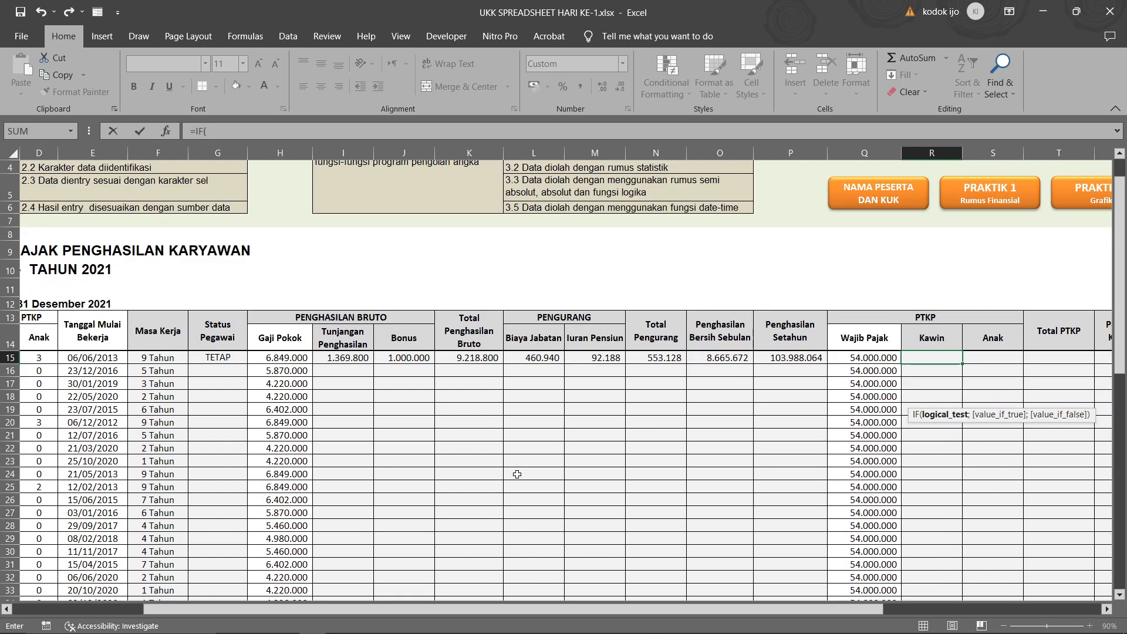
scroll(517, 474, down, 7)
drag(351, 607, 191, 596)
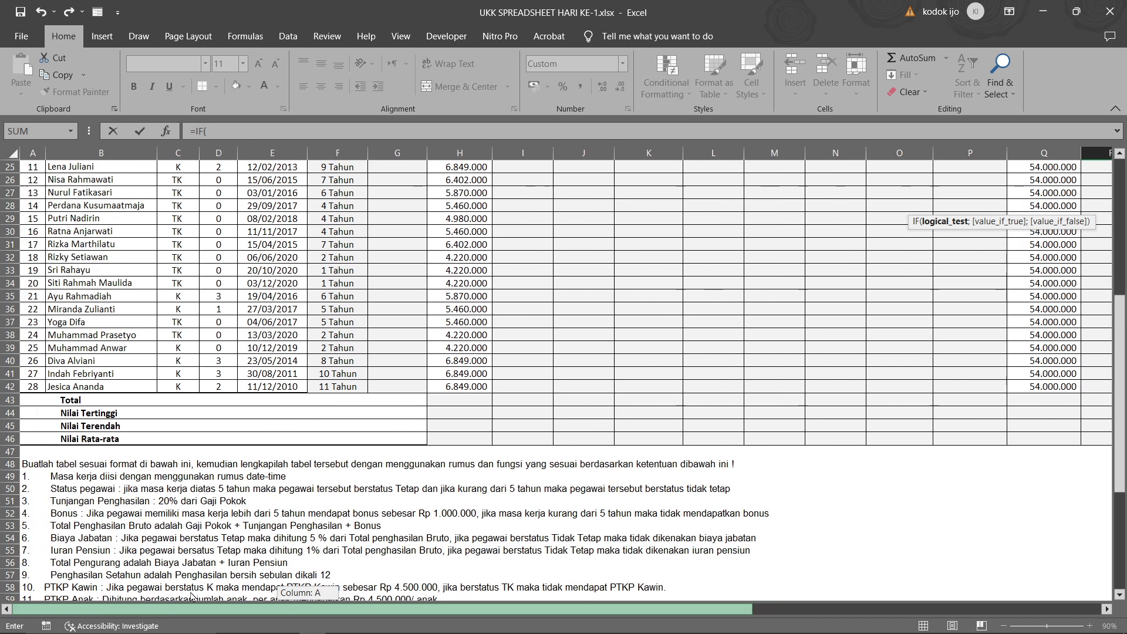
click(182, 587)
scroll(315, 479, up, 4)
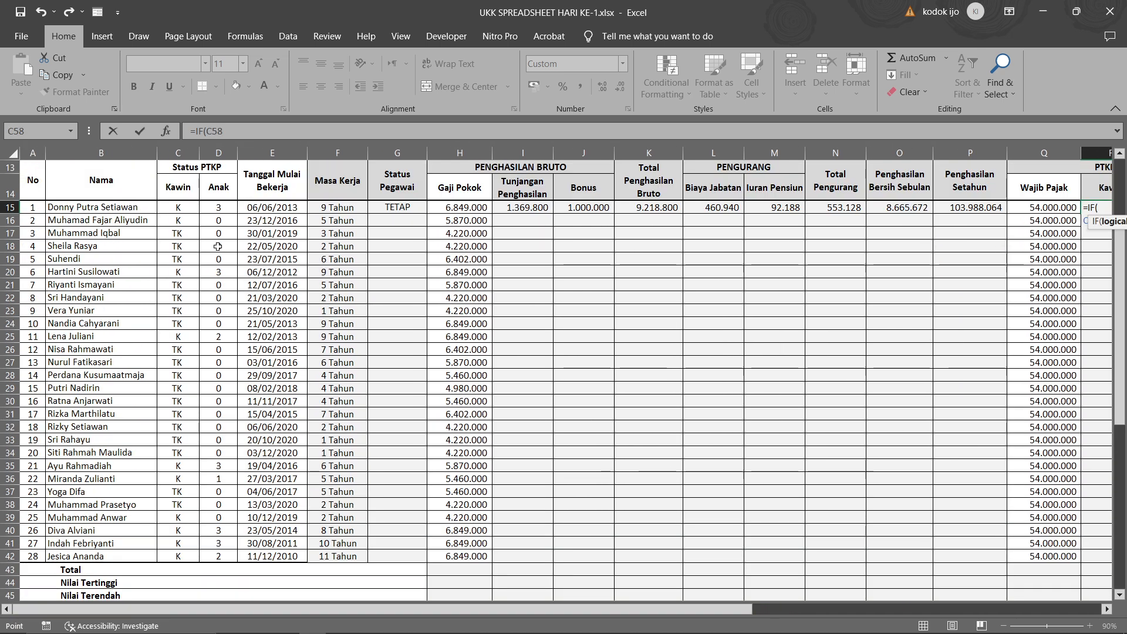
click(188, 207)
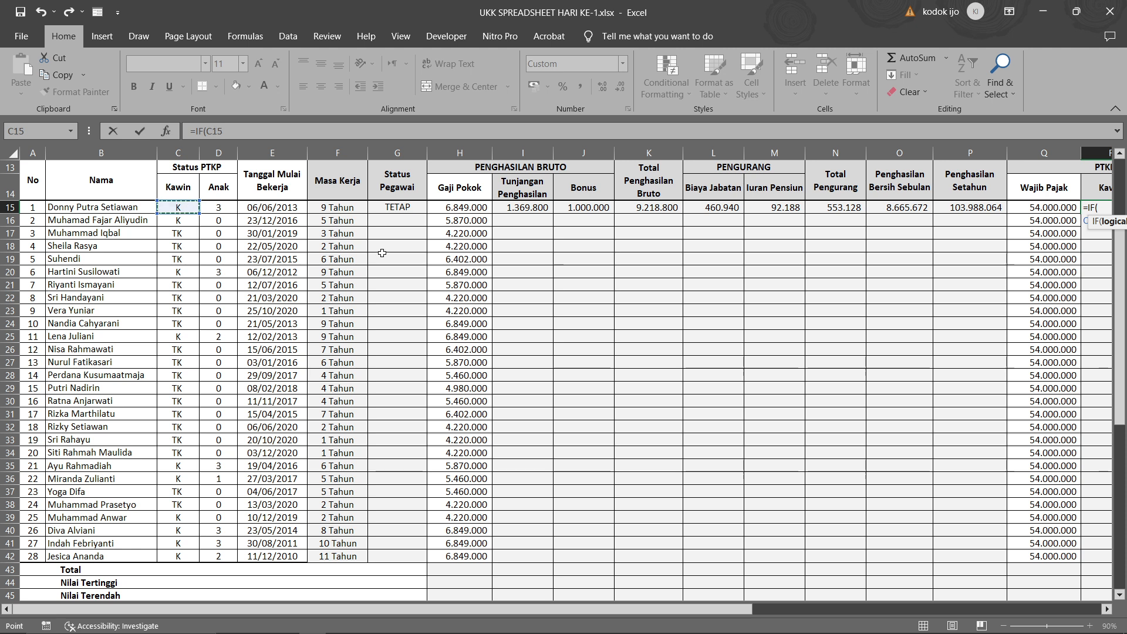
drag(506, 610, 631, 621)
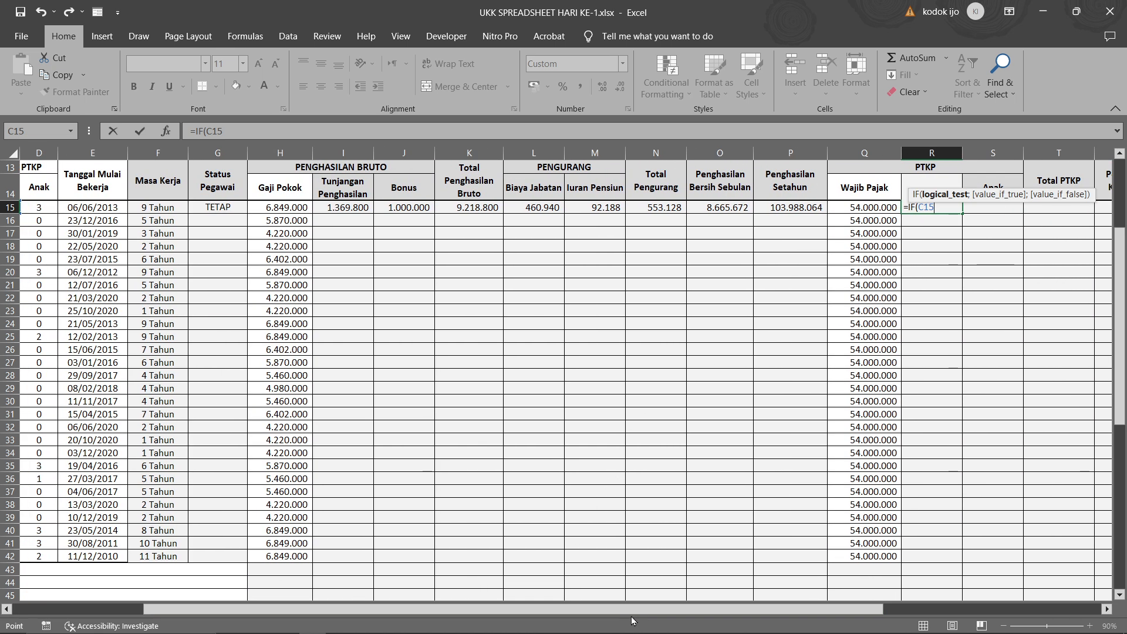
text(=)
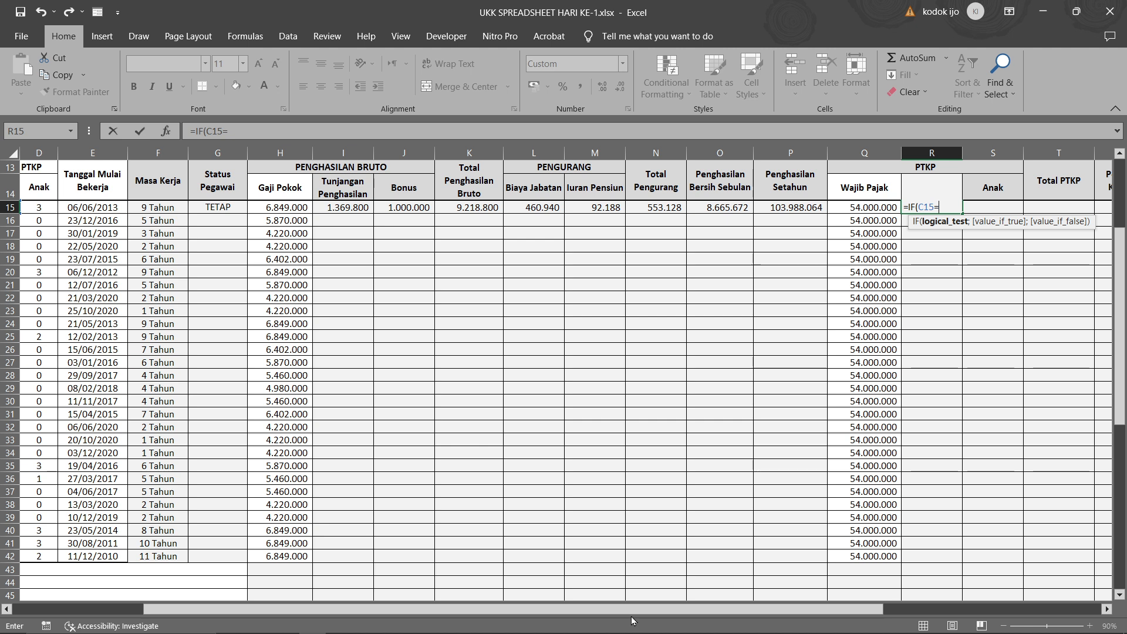
text("K";)
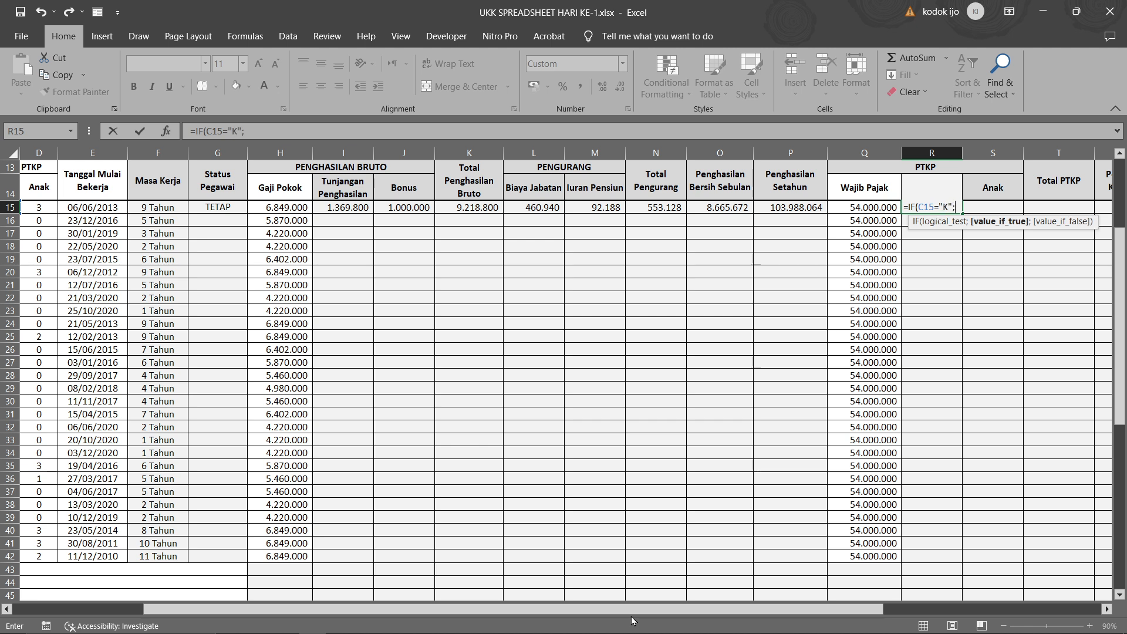
scroll(733, 444, down, 8)
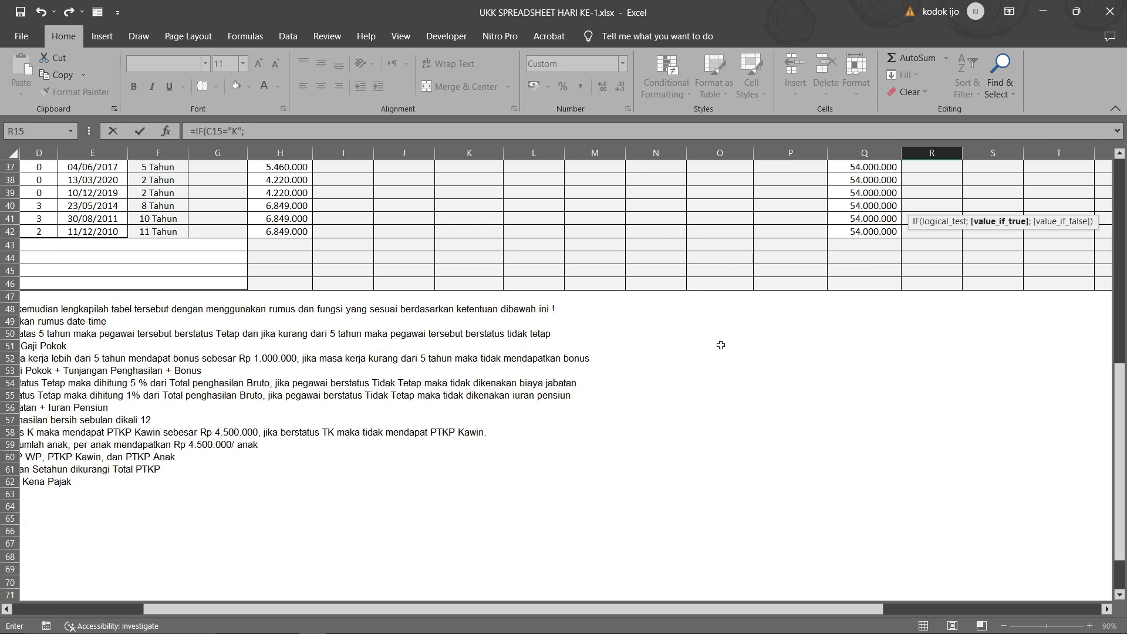
scroll(1019, 346, up, 12)
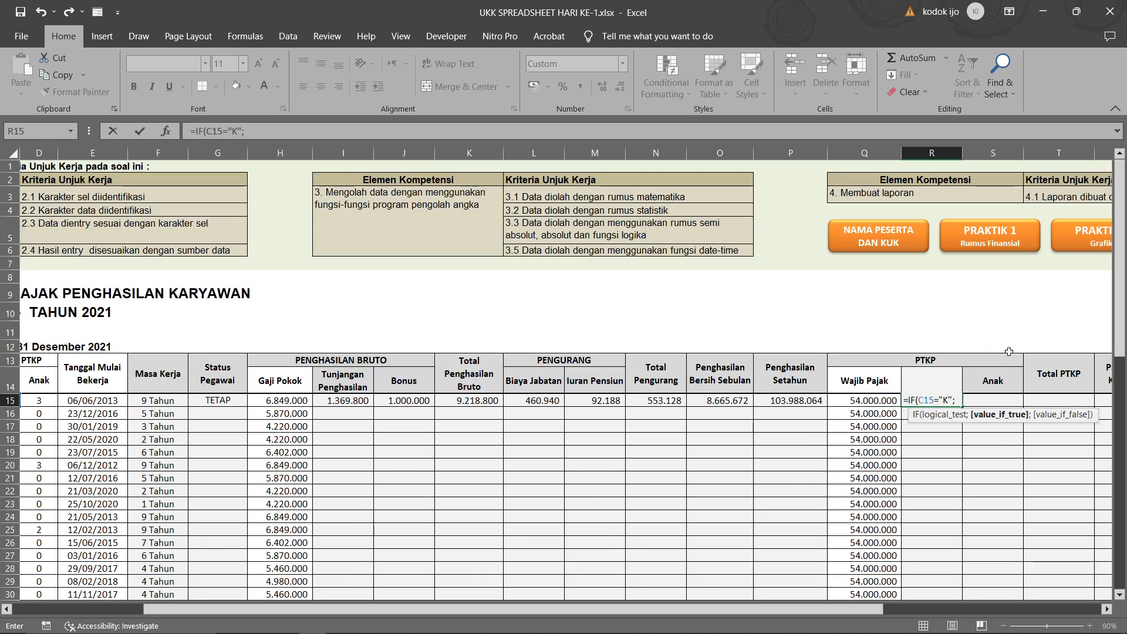
text(45)
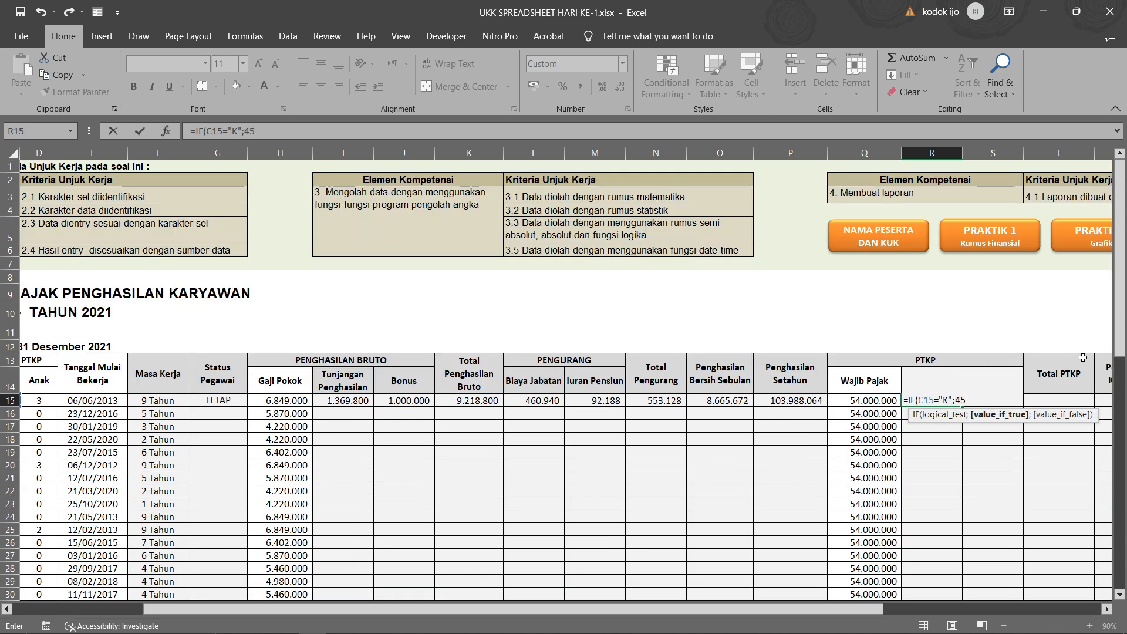
text(00000;0)
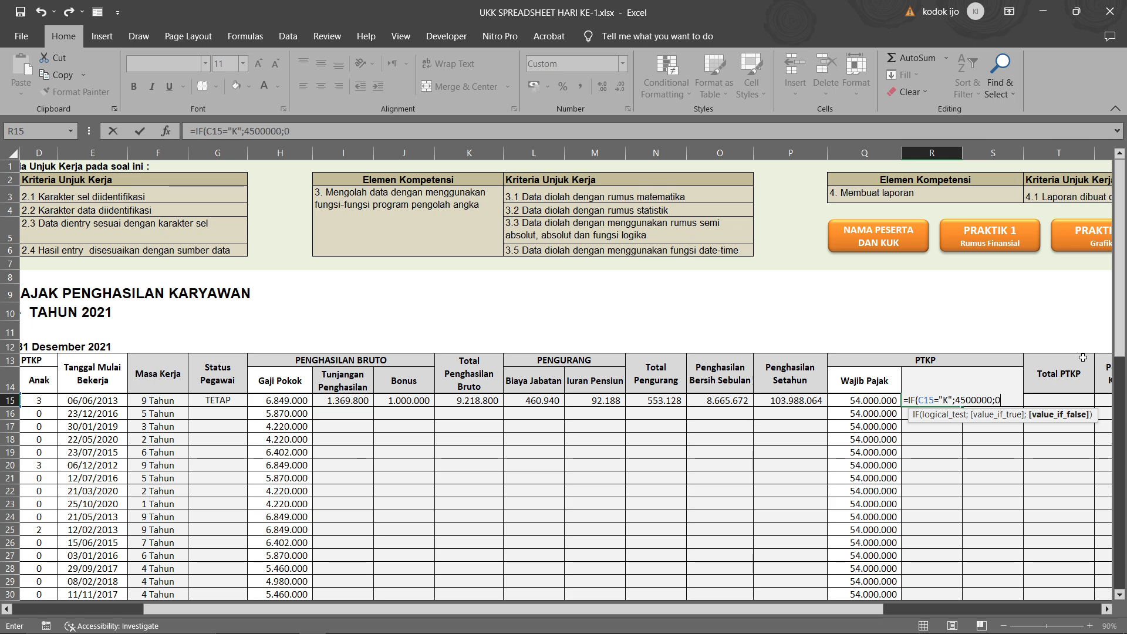
key(Return)
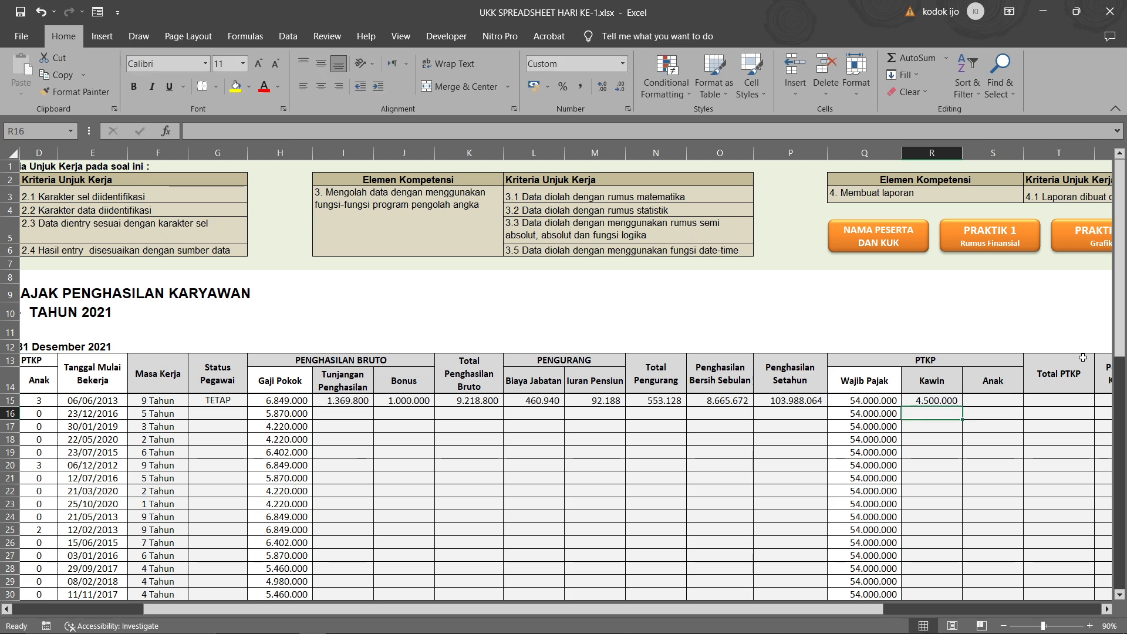
- Enter =4500000*D15 in S15 for the first employee's PTKP Anak, following rule 11 below the table
click(971, 400)
scroll(432, 391, down, 5)
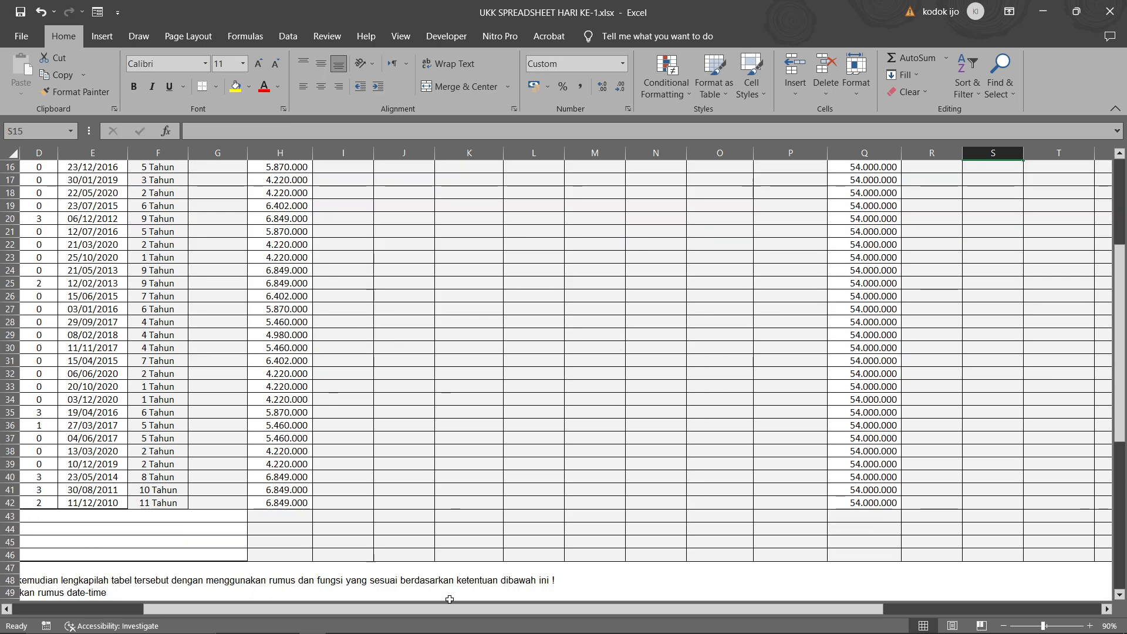
scroll(374, 503, left, 3)
scroll(374, 502, down, 5)
scroll(374, 502, down, 3)
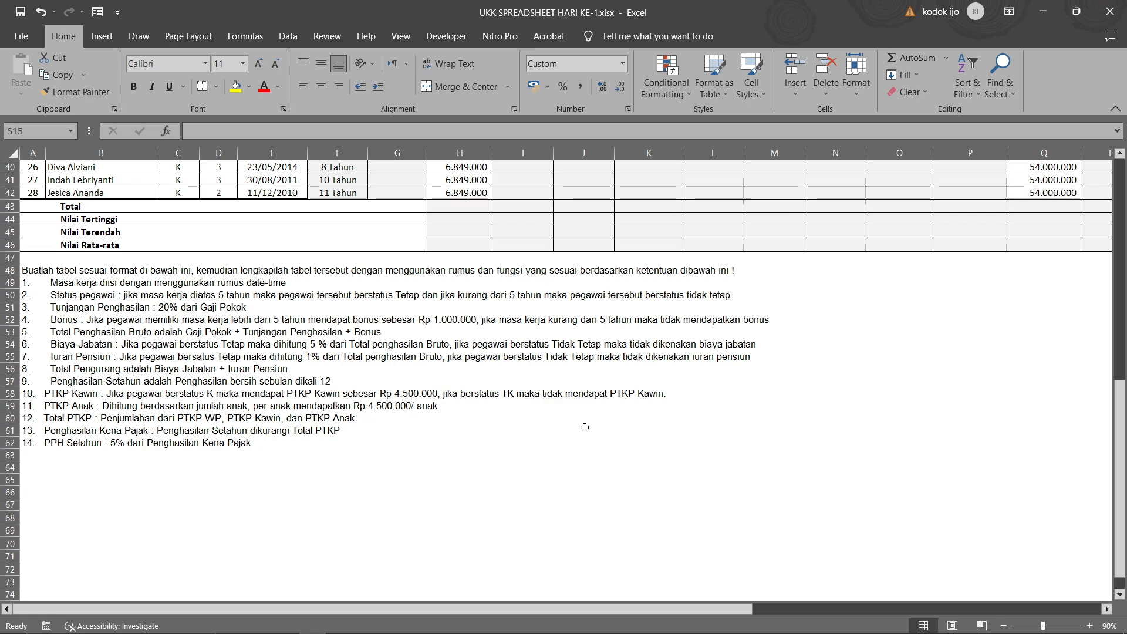
scroll(585, 427, up, 13)
drag(506, 611, 669, 611)
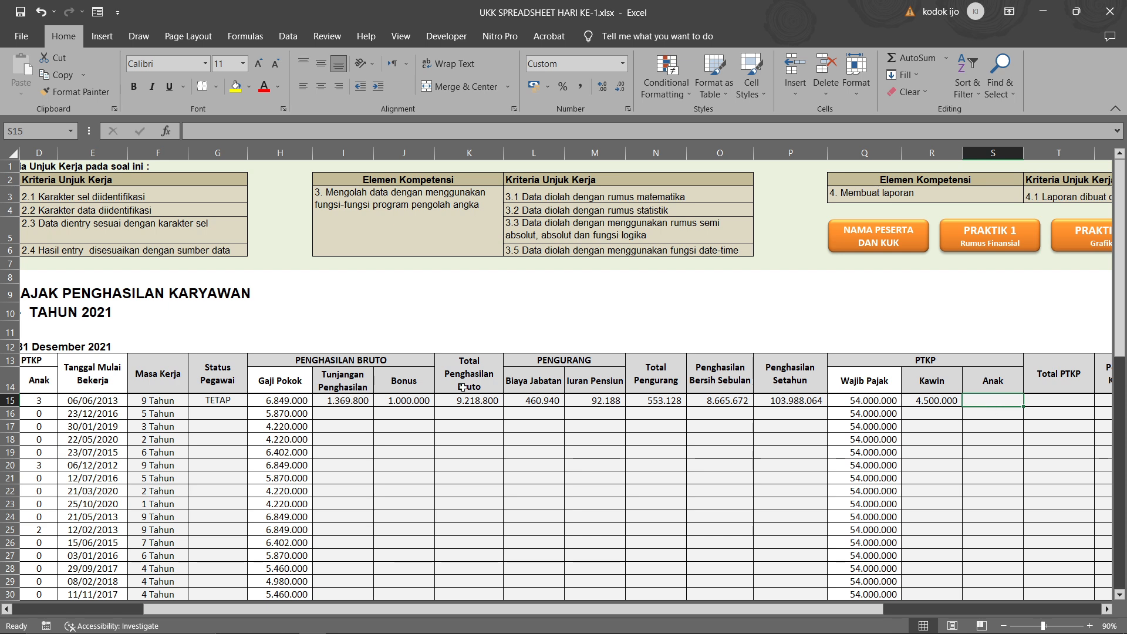
drag(476, 614, 332, 619)
scroll(249, 516, down, 9)
scroll(249, 516, down, 1)
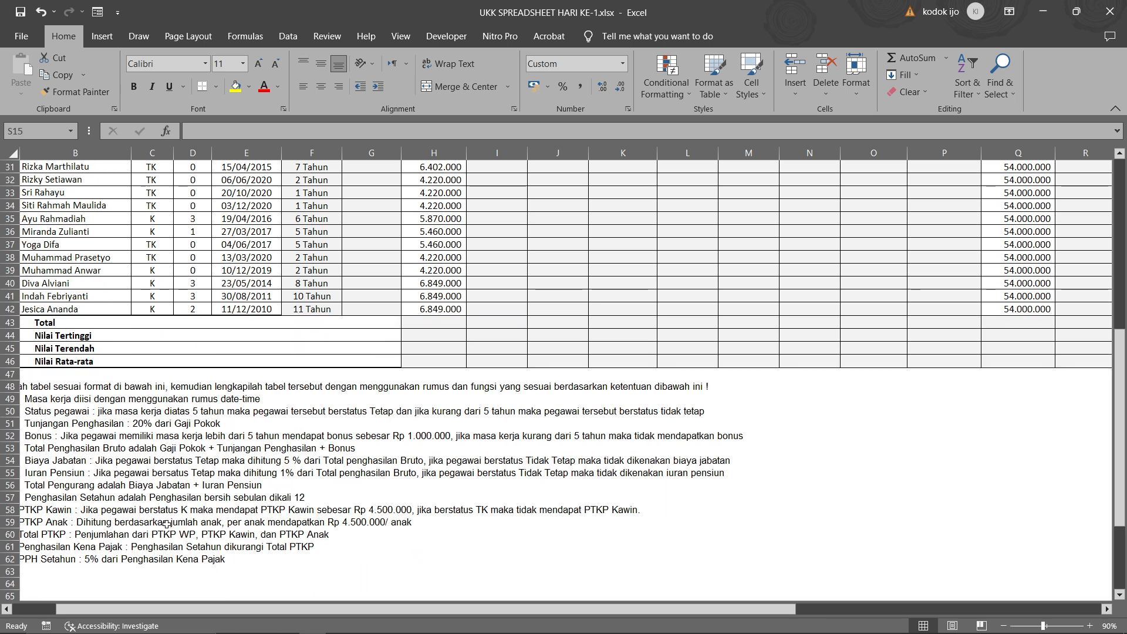
scroll(728, 462, up, 10)
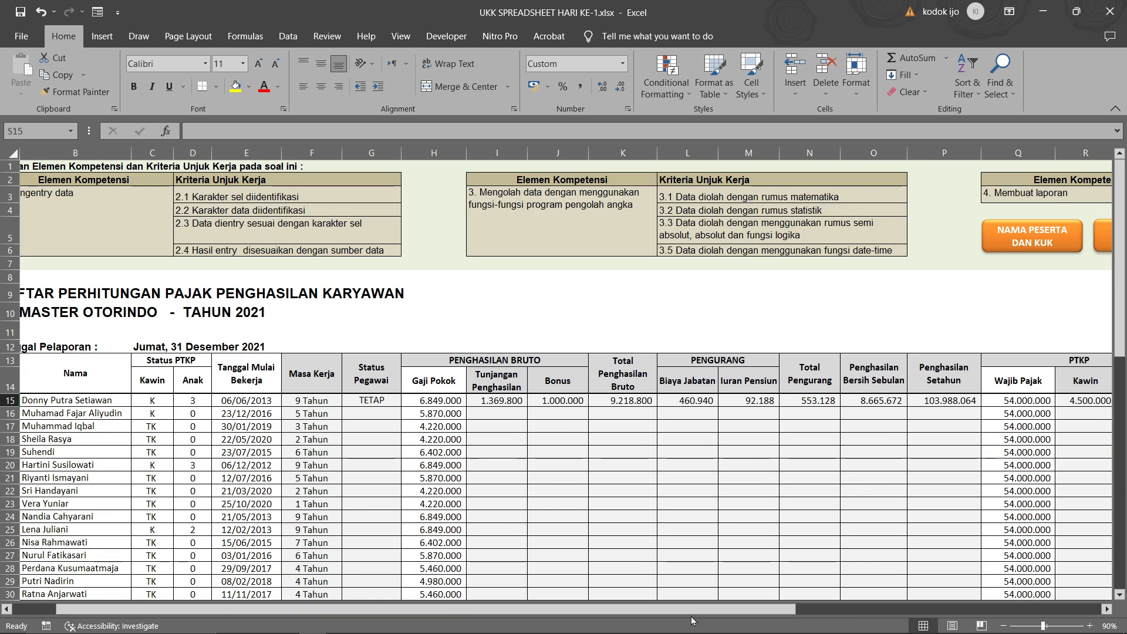
drag(728, 614, 903, 613)
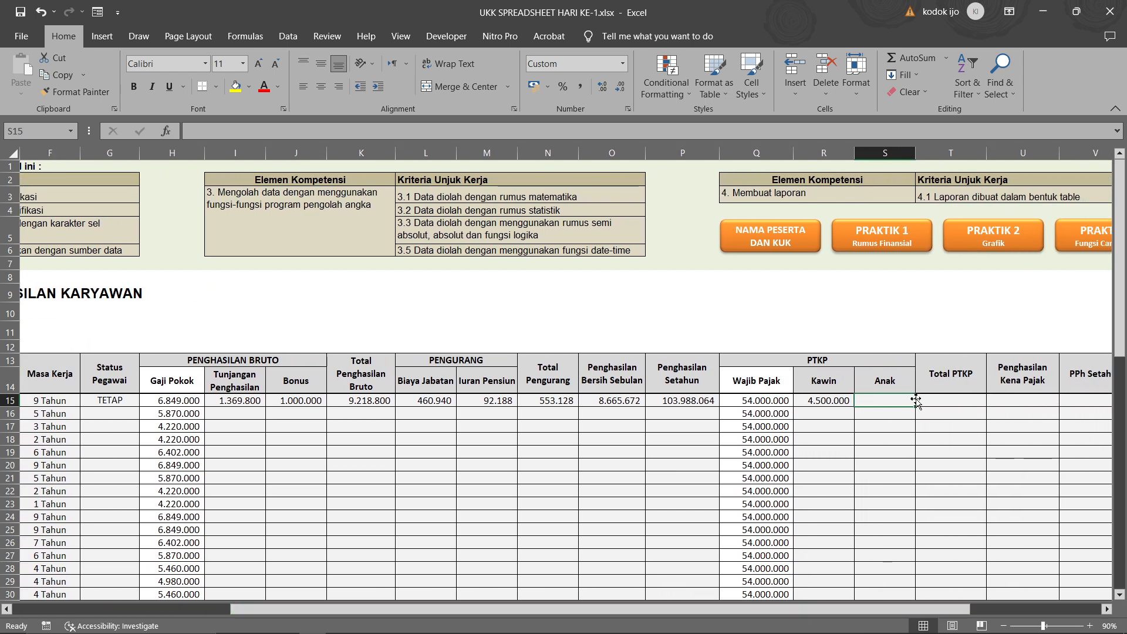
text(=4500)
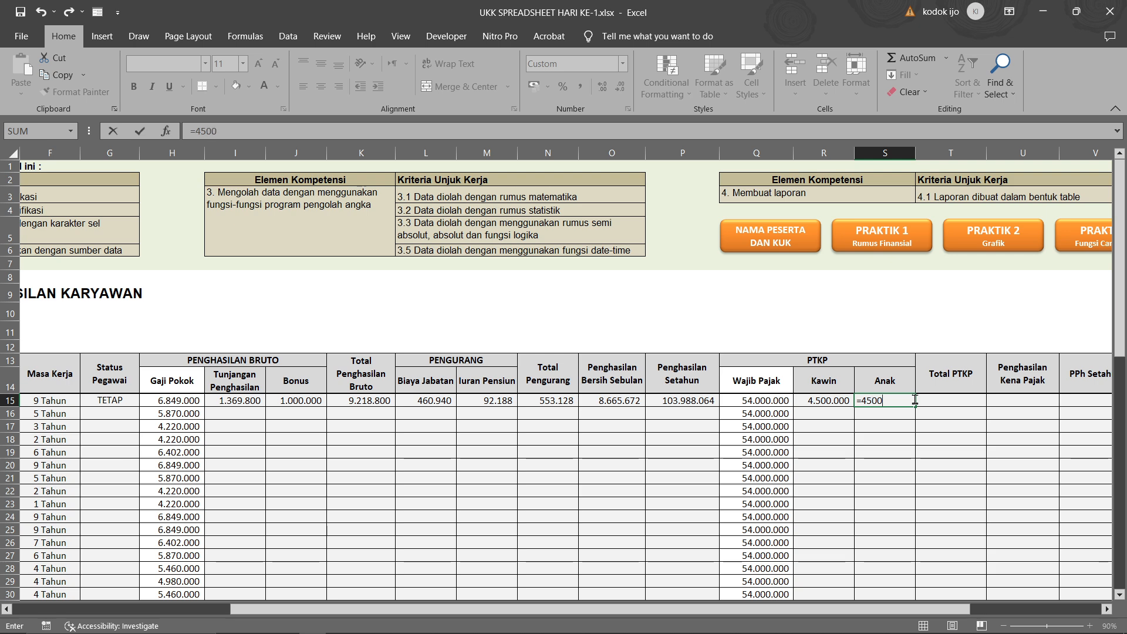
text(000*)
drag(701, 610, 483, 614)
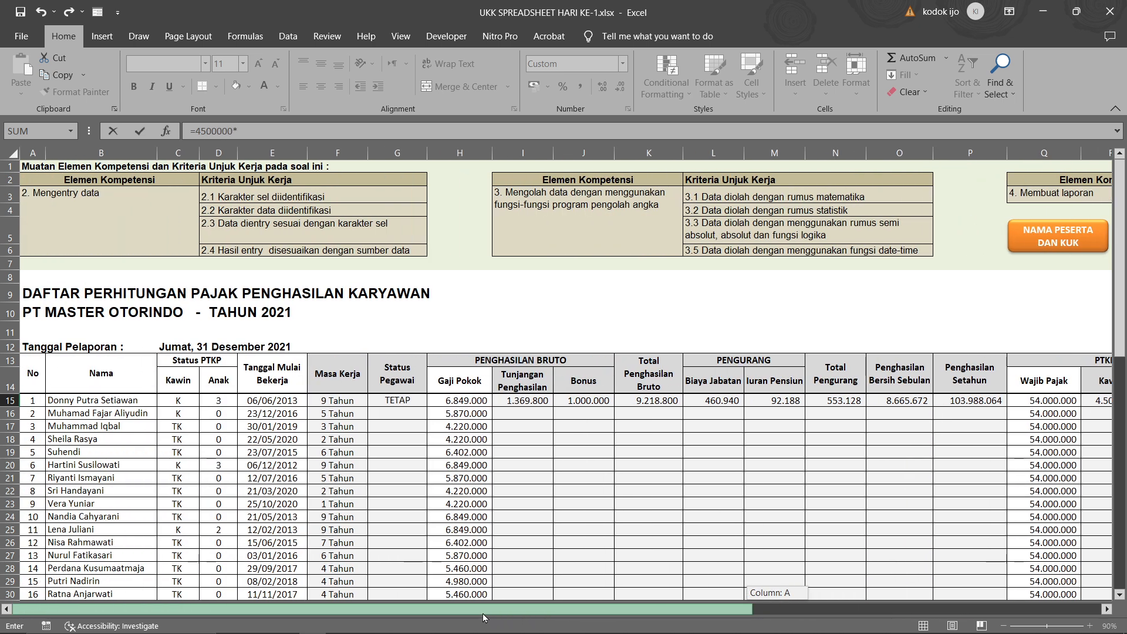
click(211, 400)
key(Return)
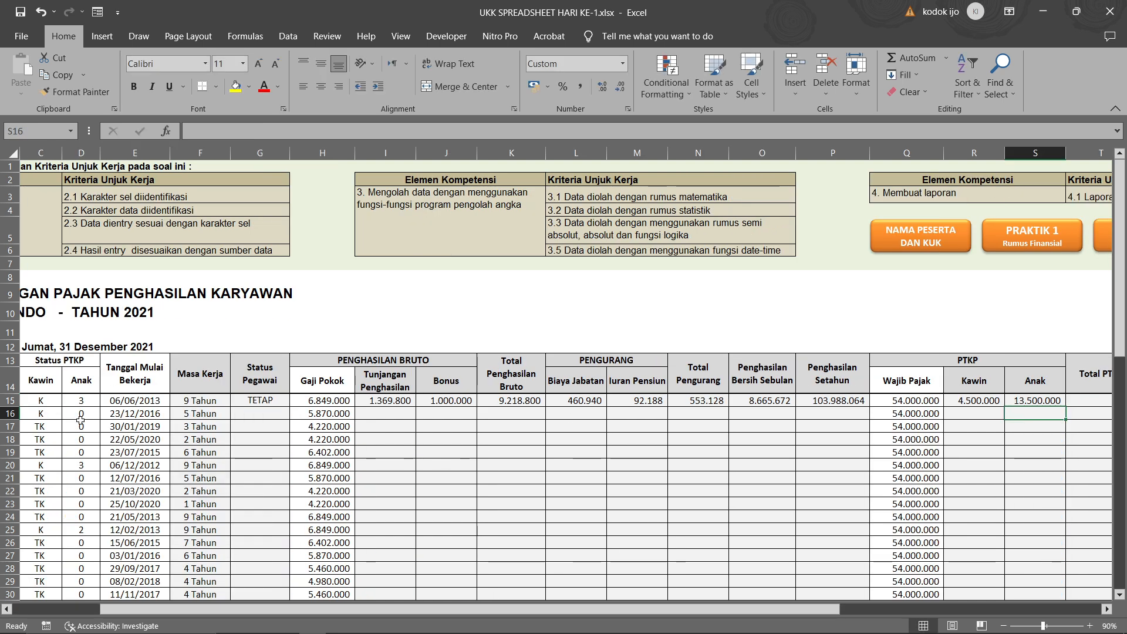
- Total the first employee's PTKP values in Q15:S15 into T15 with AutoSum
click(81, 422)
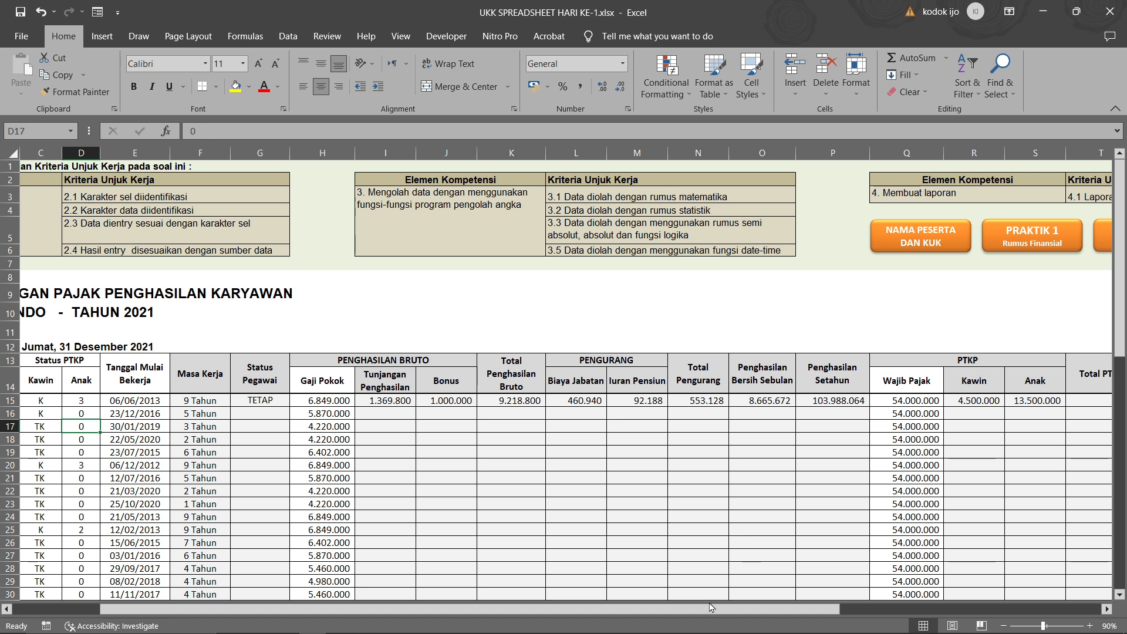
drag(712, 611, 893, 612)
scroll(632, 490, down, 2)
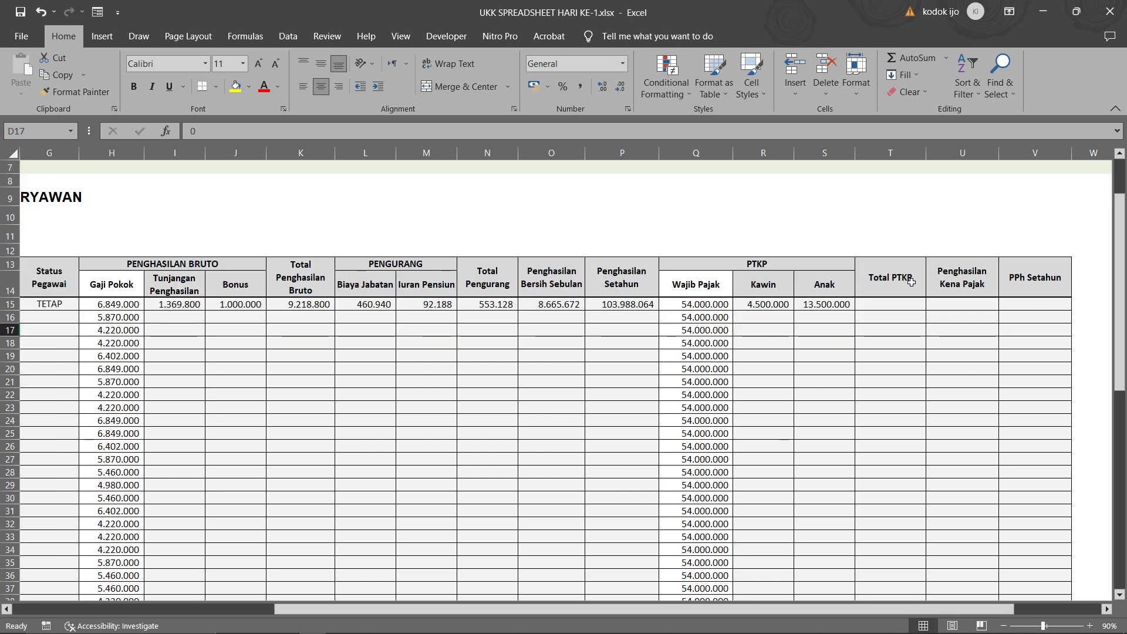
click(757, 265)
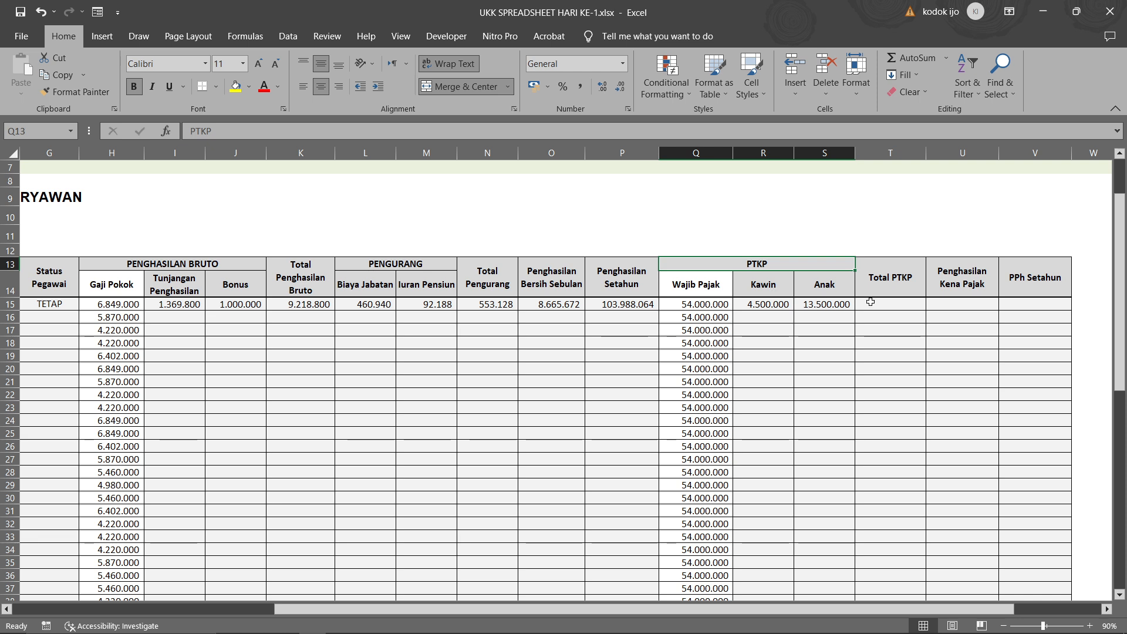
click(767, 328)
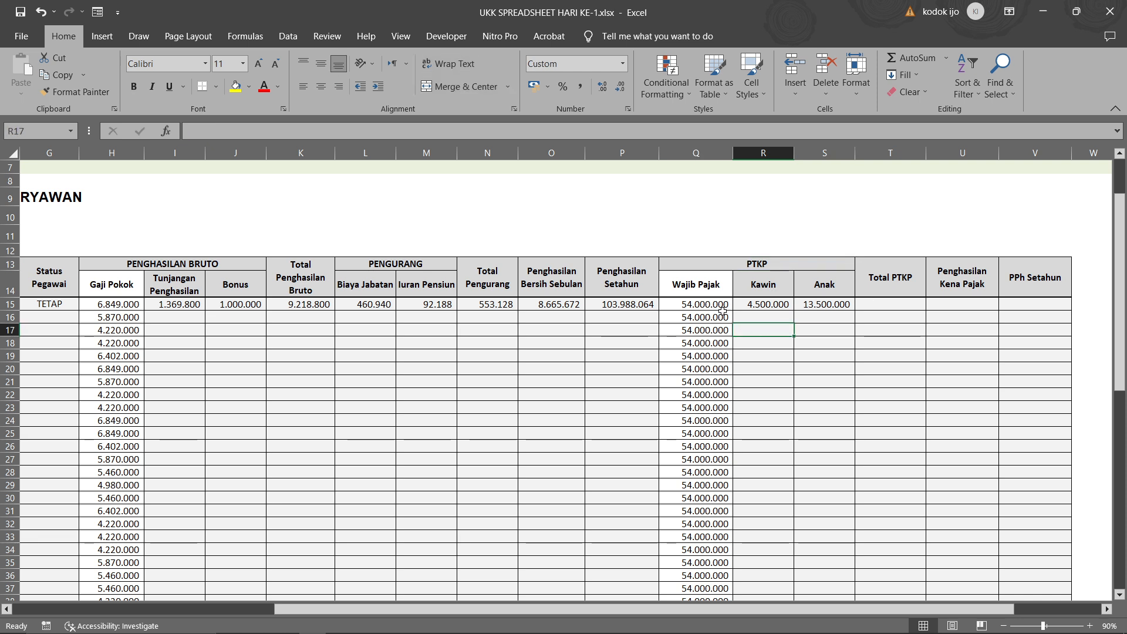
drag(719, 305, 898, 306)
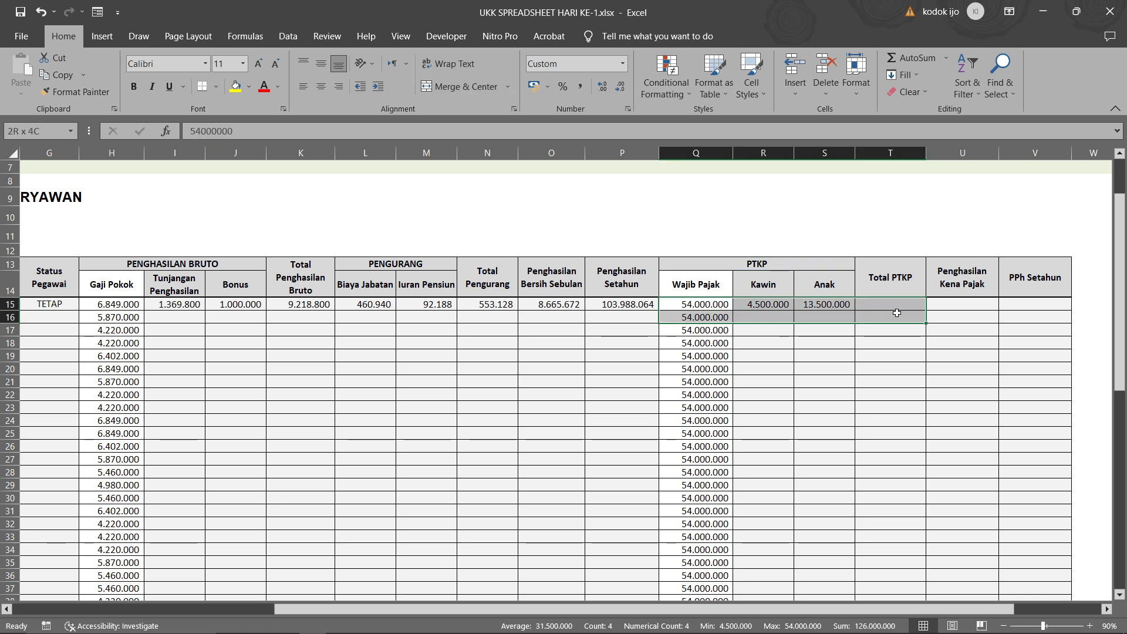
click(935, 57)
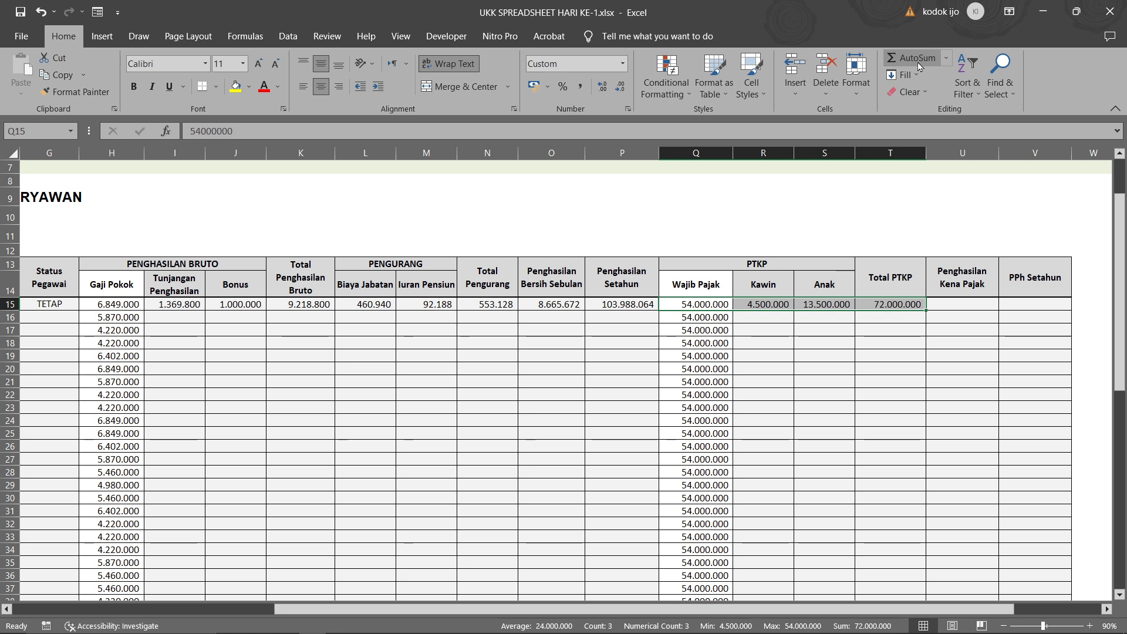
- Enter =P15-T15 in U15 for the first employee's Penghasilan Kena Pajak, following rule 13 below the table
click(972, 301)
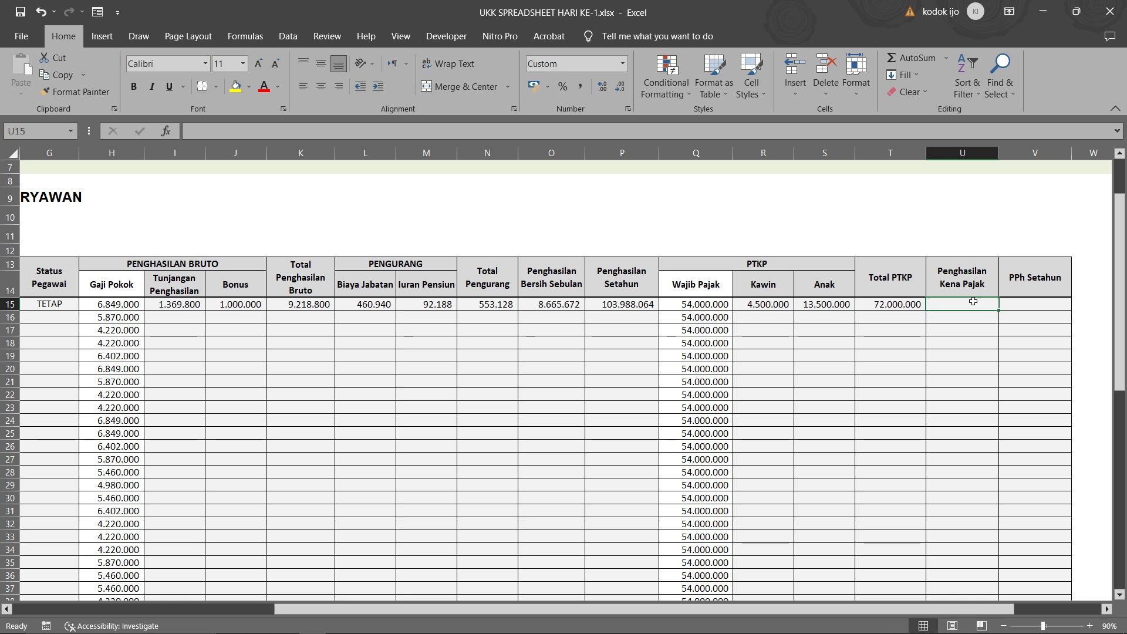
text(=)
scroll(624, 433, down, 7)
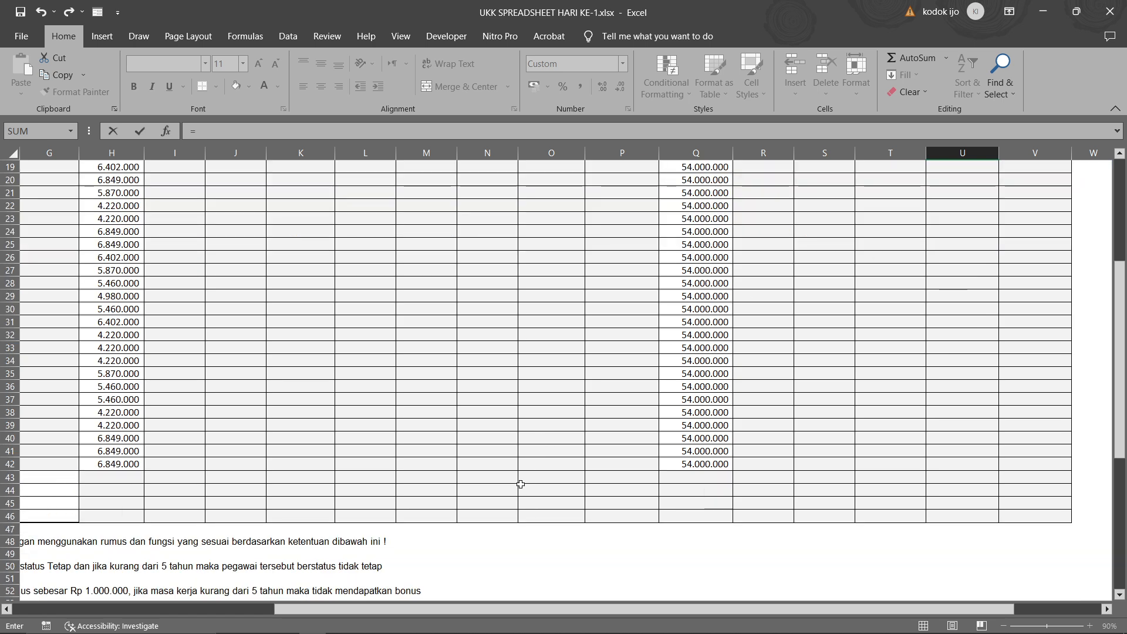
drag(375, 611, 112, 614)
scroll(212, 548, down, 4)
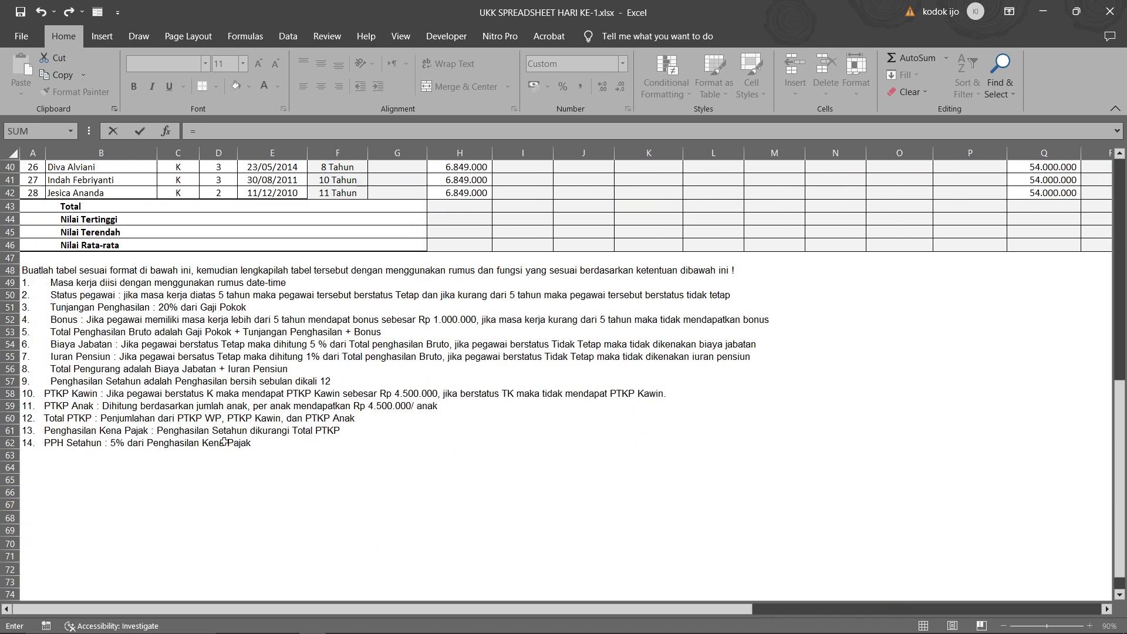
scroll(262, 440, up, 6)
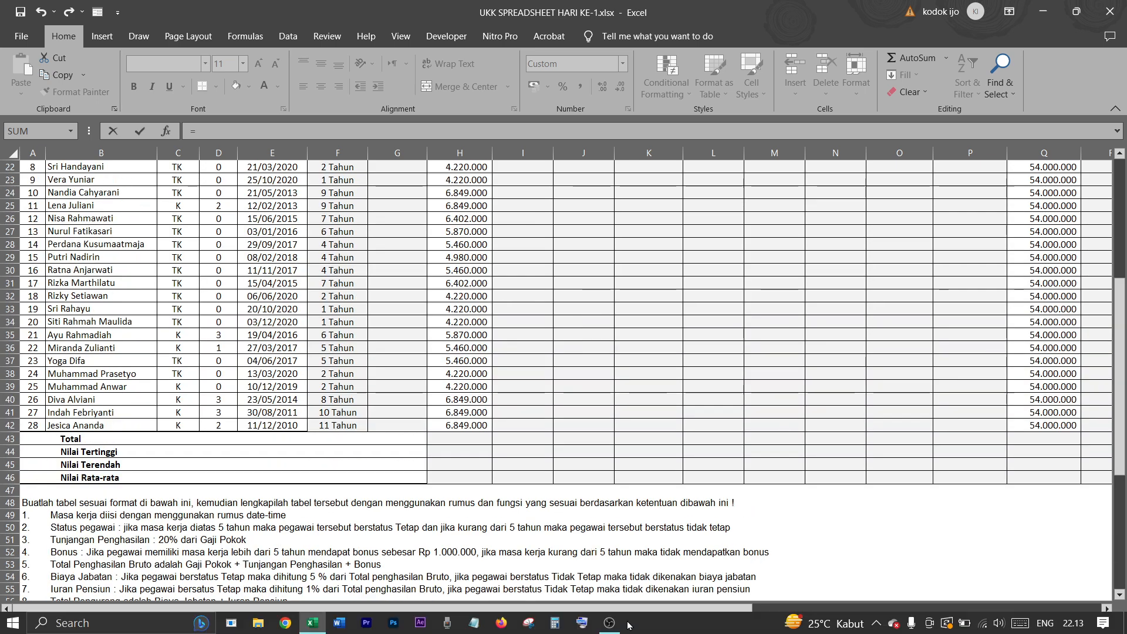
drag(698, 615, 943, 610)
scroll(880, 529, up, 7)
click(682, 403)
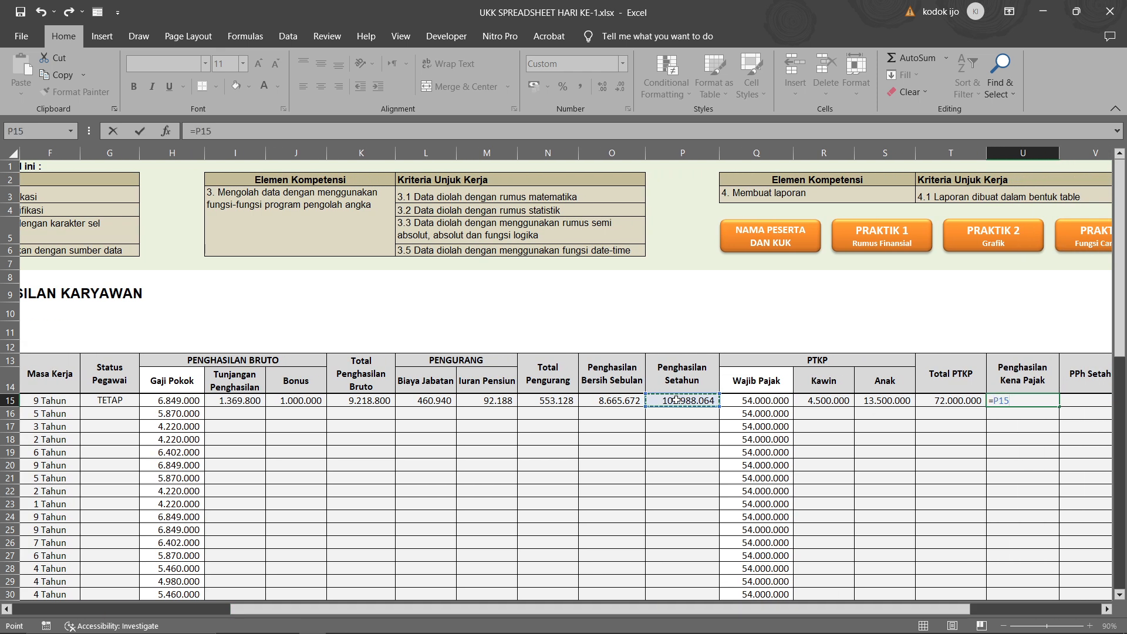
text(-)
click(926, 401)
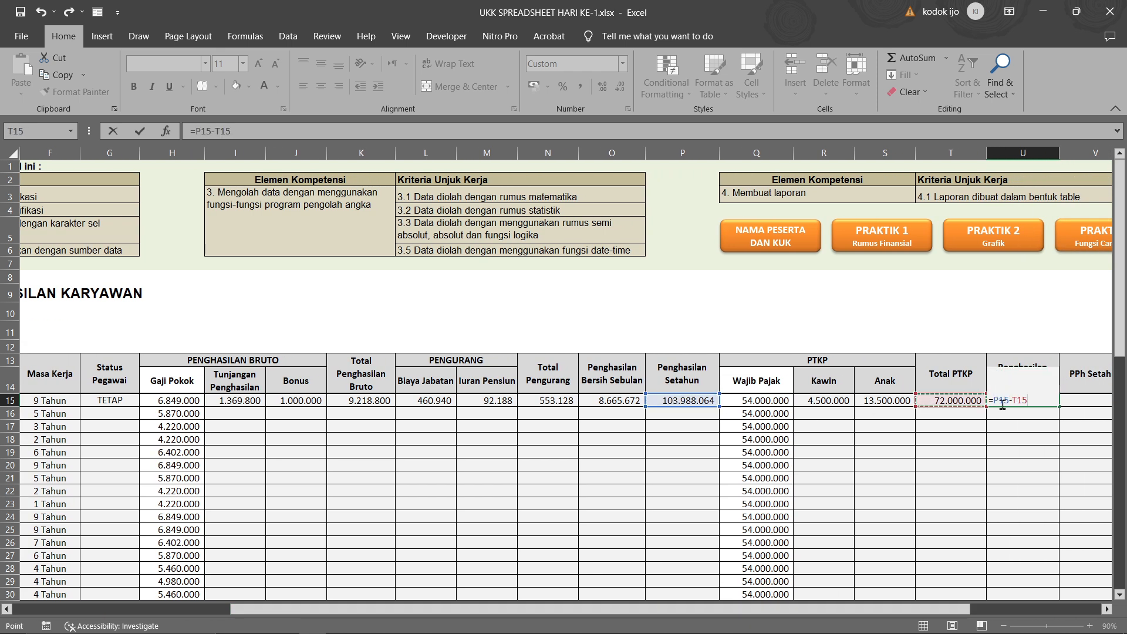
key(Return)
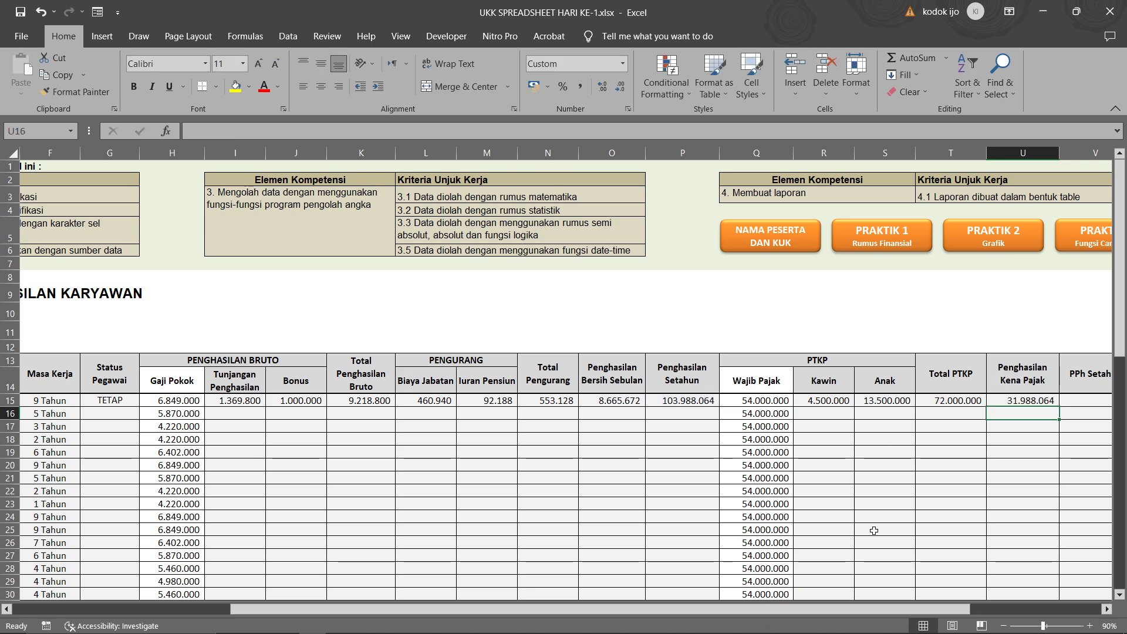
- Enter =5%*U15 in V15 for the first employee's PPh Setahun, following rule 14 below the table
scroll(625, 564, down, 2)
scroll(528, 540, left, 3)
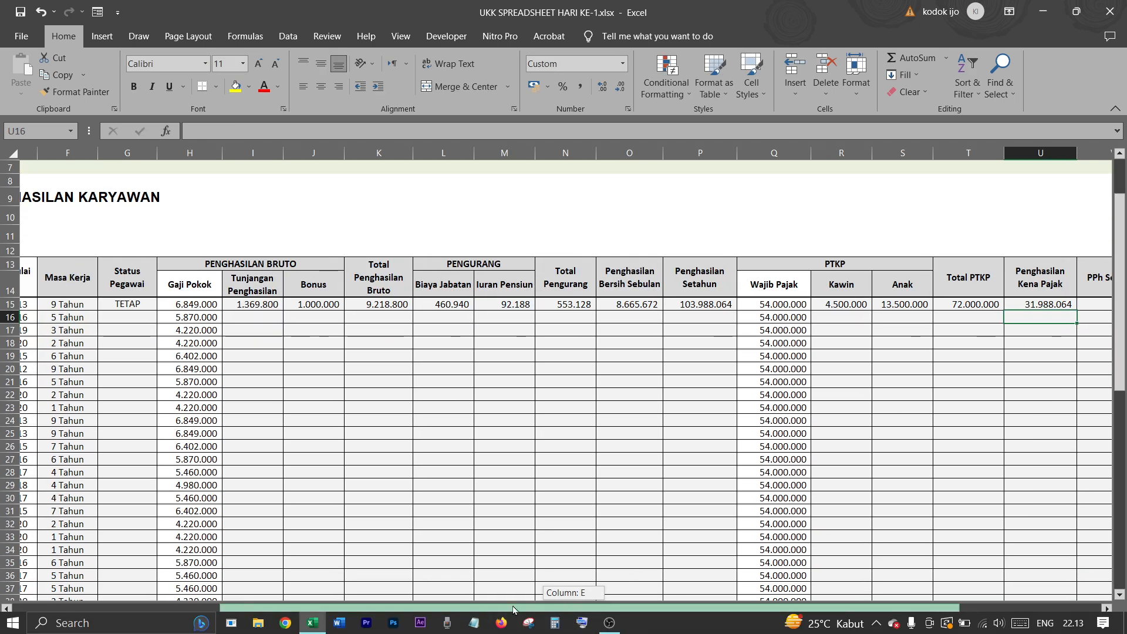
scroll(354, 514, down, 8)
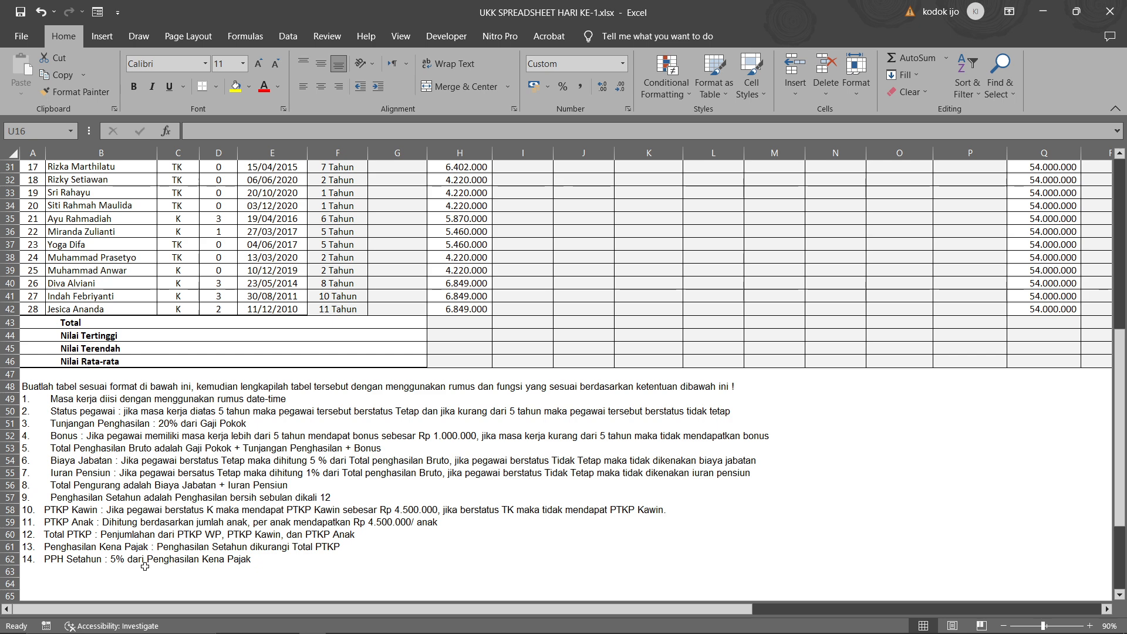
scroll(382, 609, right, 3)
scroll(854, 471, up, 3)
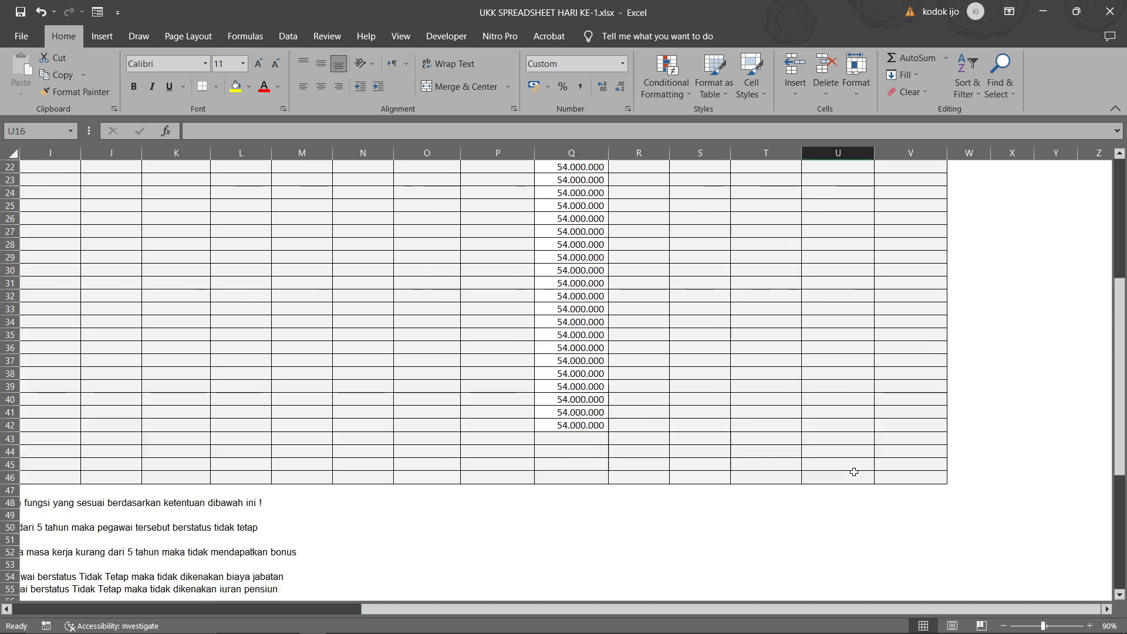
scroll(854, 471, up, 7)
click(898, 401)
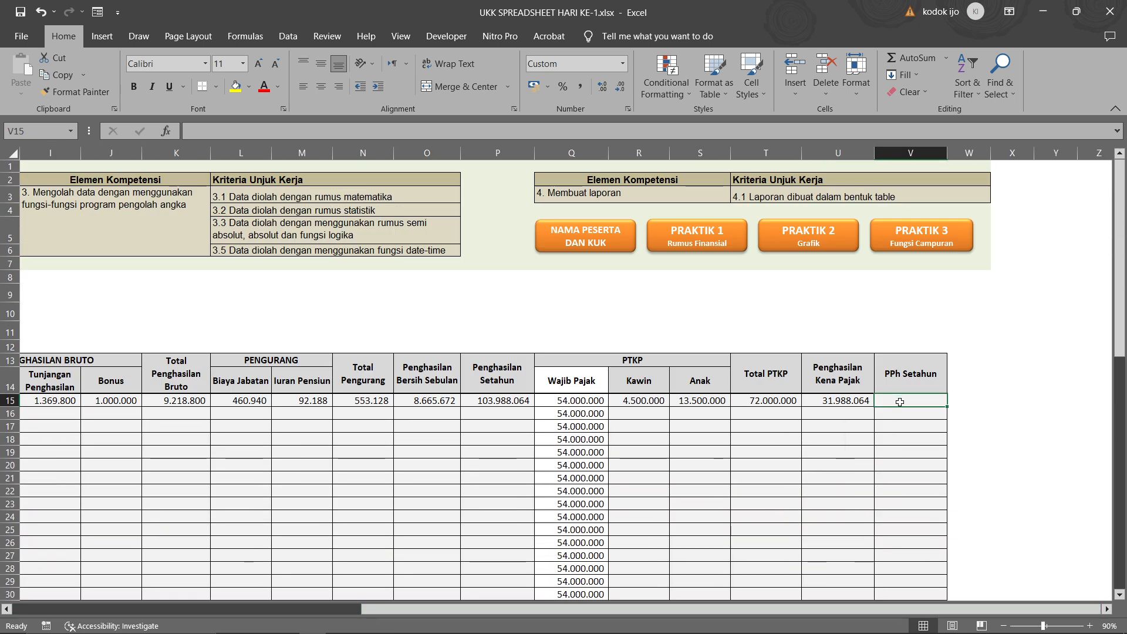
text(=5)
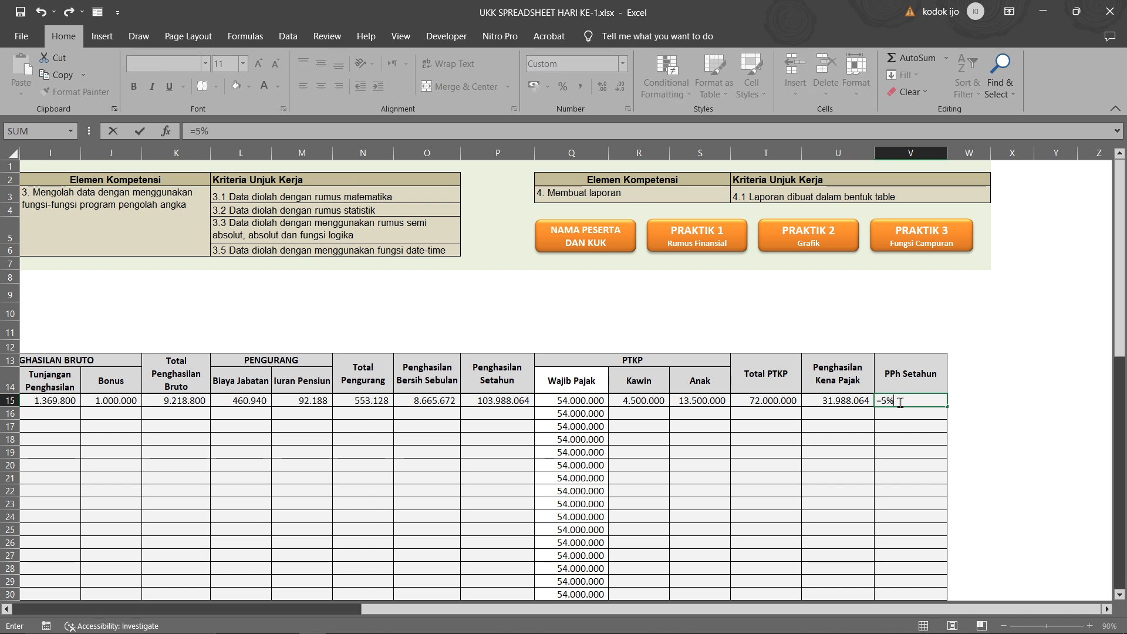
text(%*)
click(838, 401)
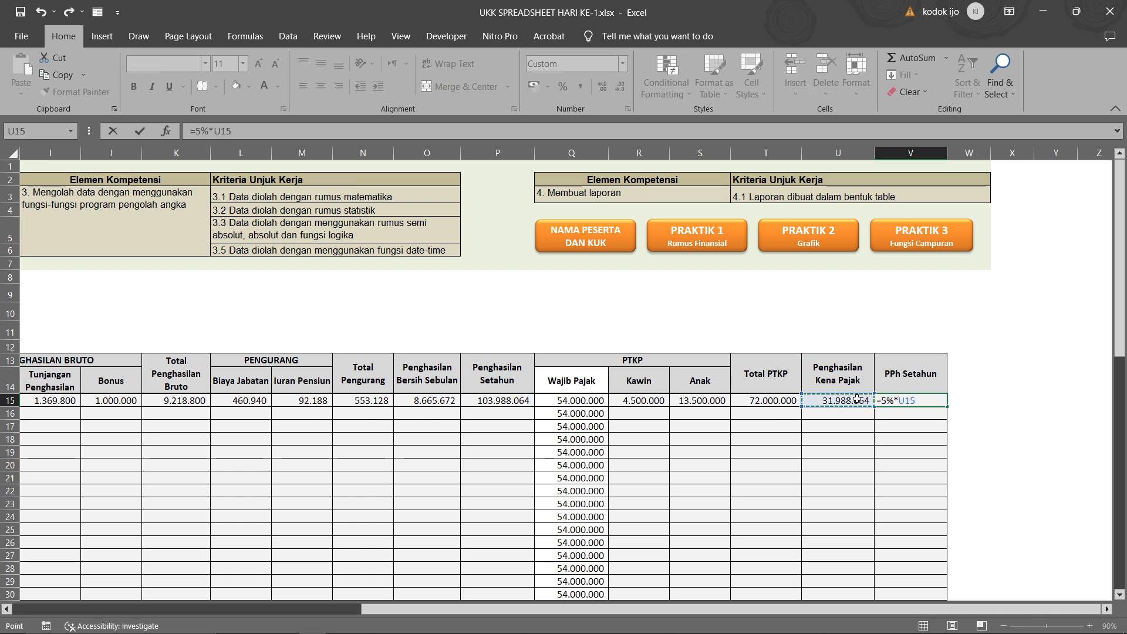
key(Return)
- Fill the Status Pegawai formula from G15 down to the last employee in G42
scroll(624, 587, left, 5)
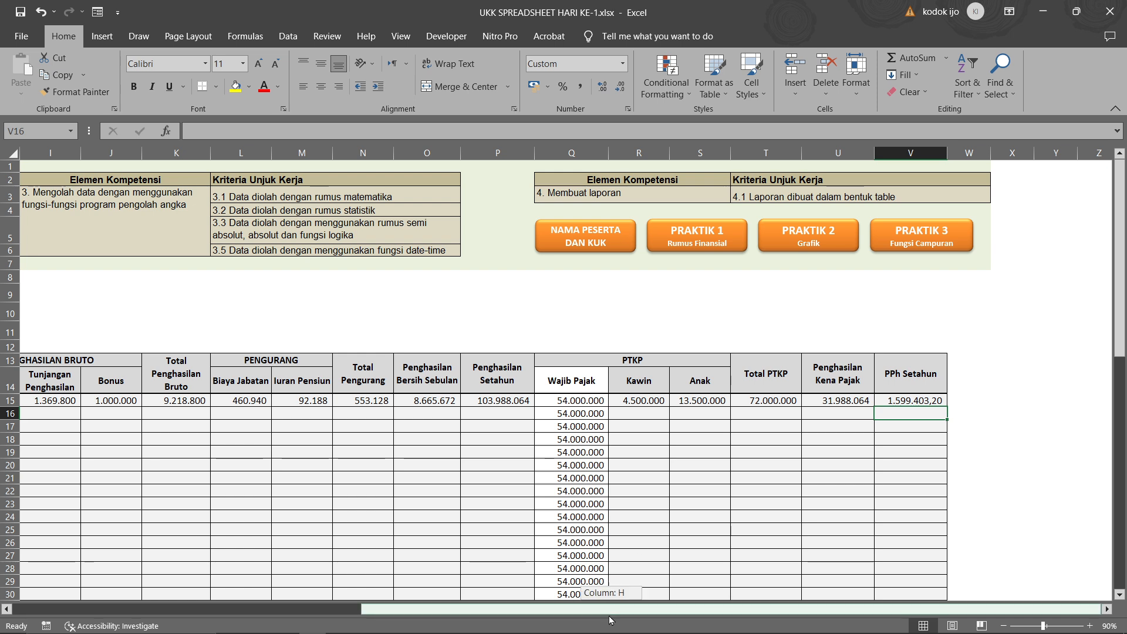
scroll(450, 521, down, 1)
scroll(450, 520, down, 2)
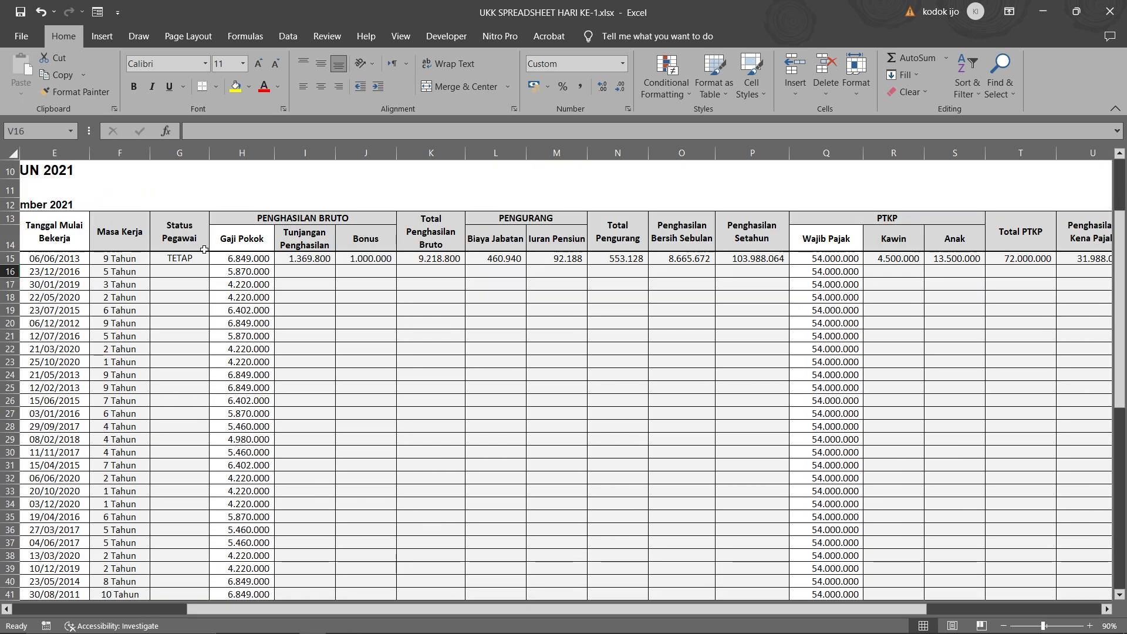
click(189, 258)
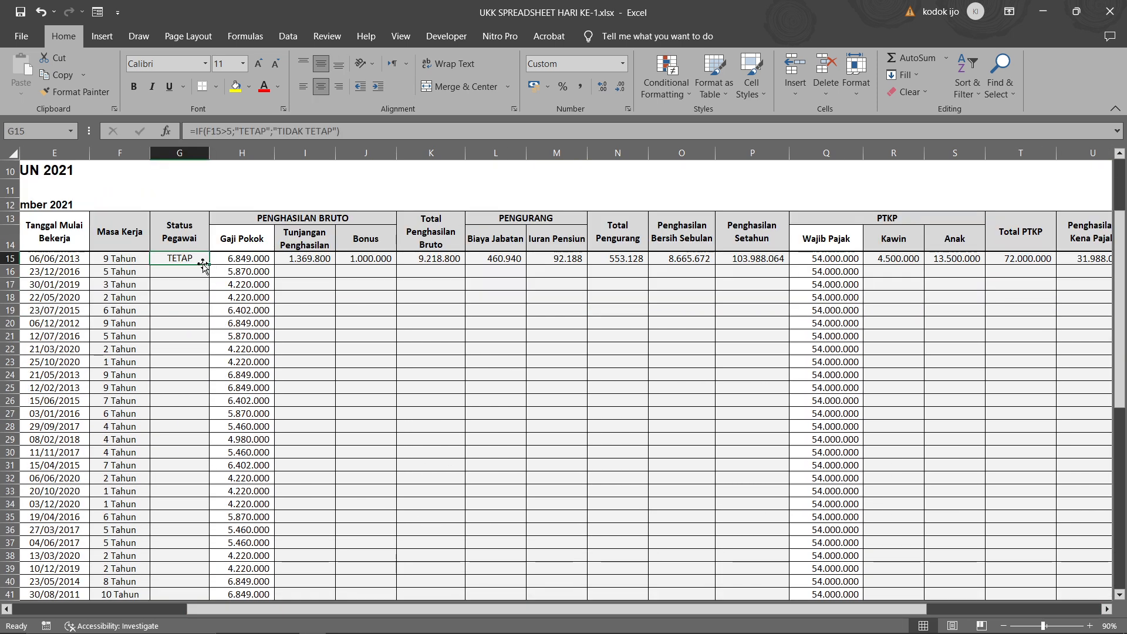
drag(210, 267, 182, 574)
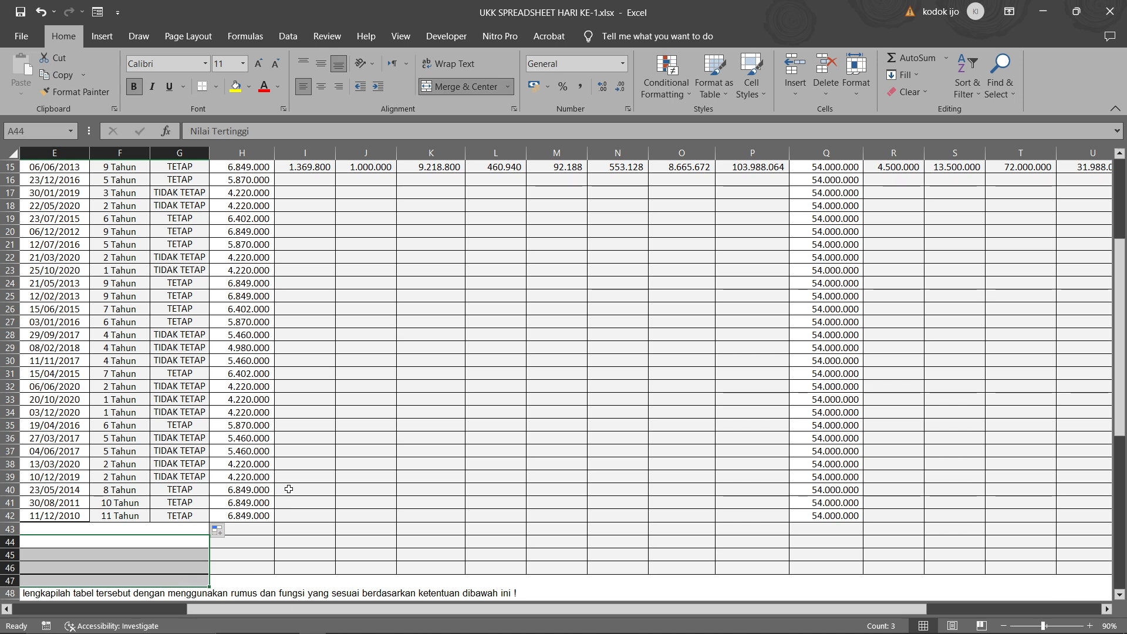
- Fill the first employee's income and deduction formulas in I15:P15 down the whole table
click(289, 490)
scroll(310, 336, up, 4)
drag(310, 335, 761, 343)
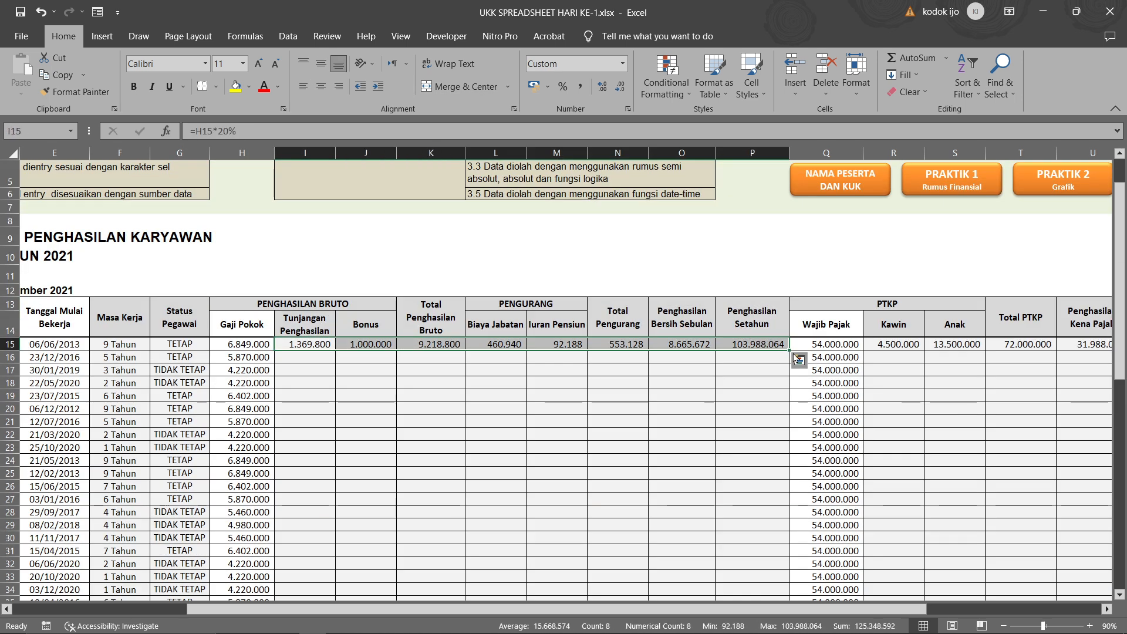
double_click(789, 350)
- Clear the surplus filled formulas from the summary rows in I43:P46
scroll(612, 393, down, 6)
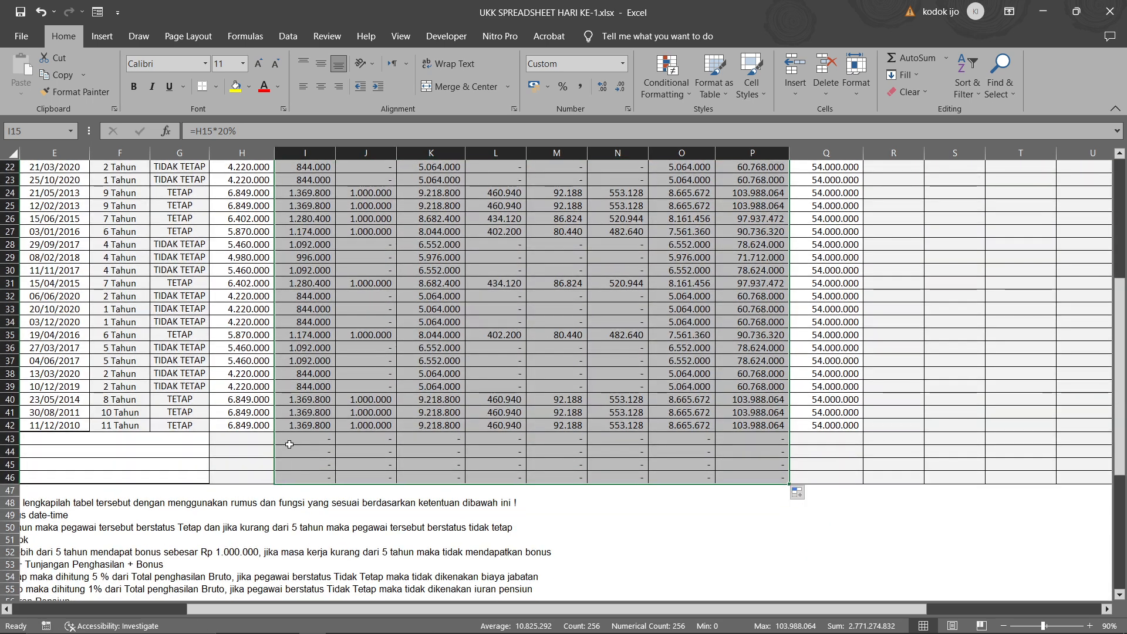
drag(287, 440, 757, 465)
key(Delete)
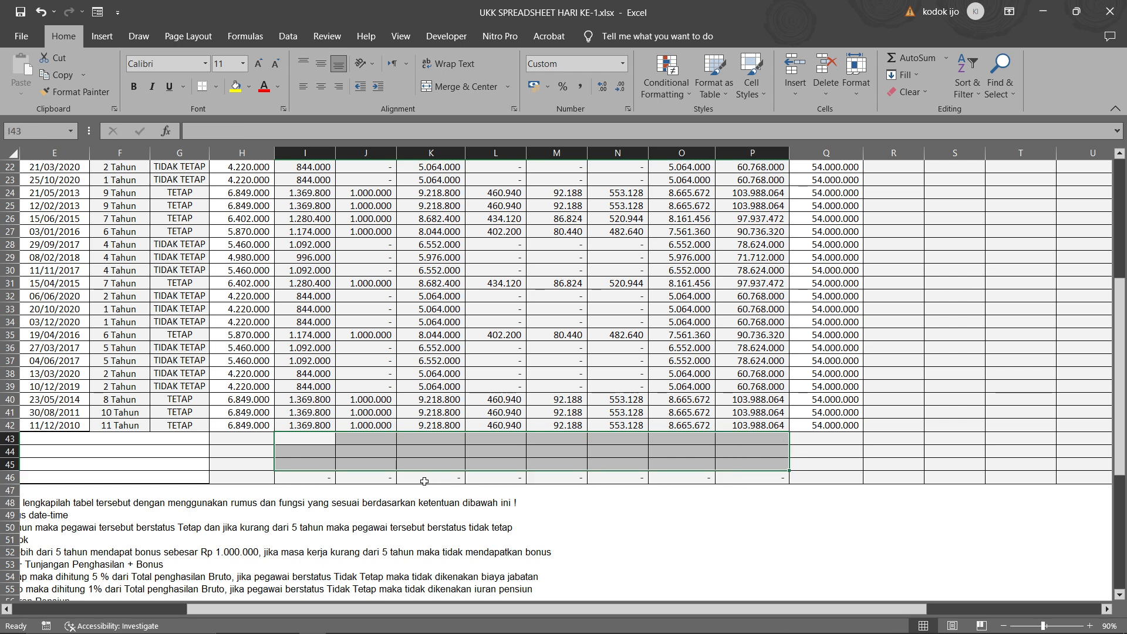
key(shift+Down)
key(Delete)
- Fill the PTKP, taxable income and PPh formulas in R15:V15 down to the last employee in row 42
click(954, 309)
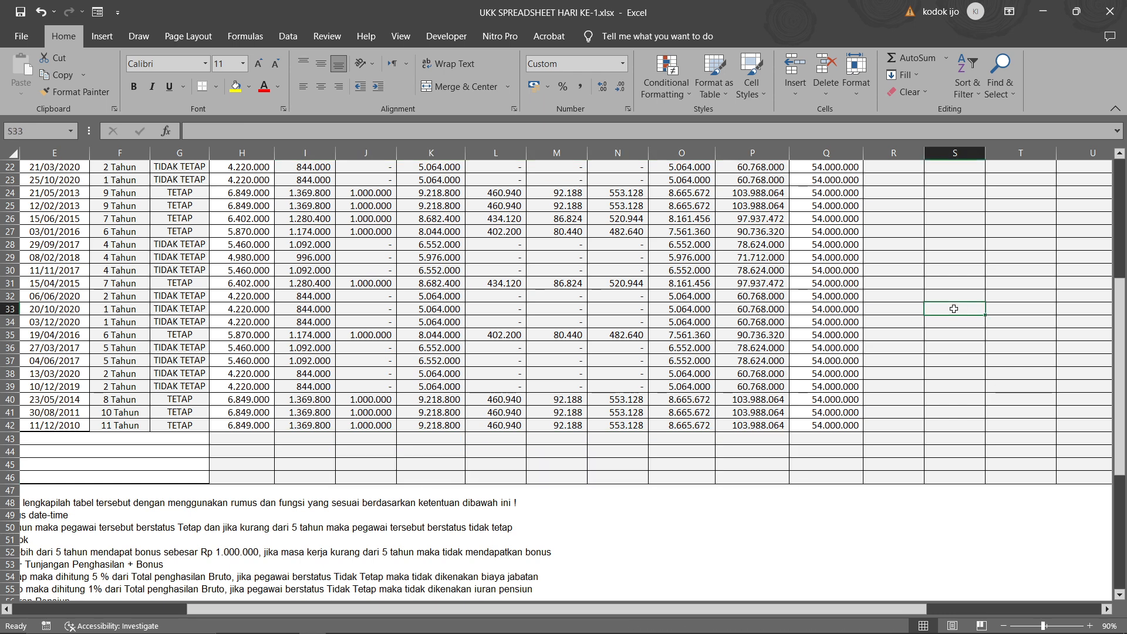
scroll(954, 309, up, 7)
scroll(868, 392, right, 3)
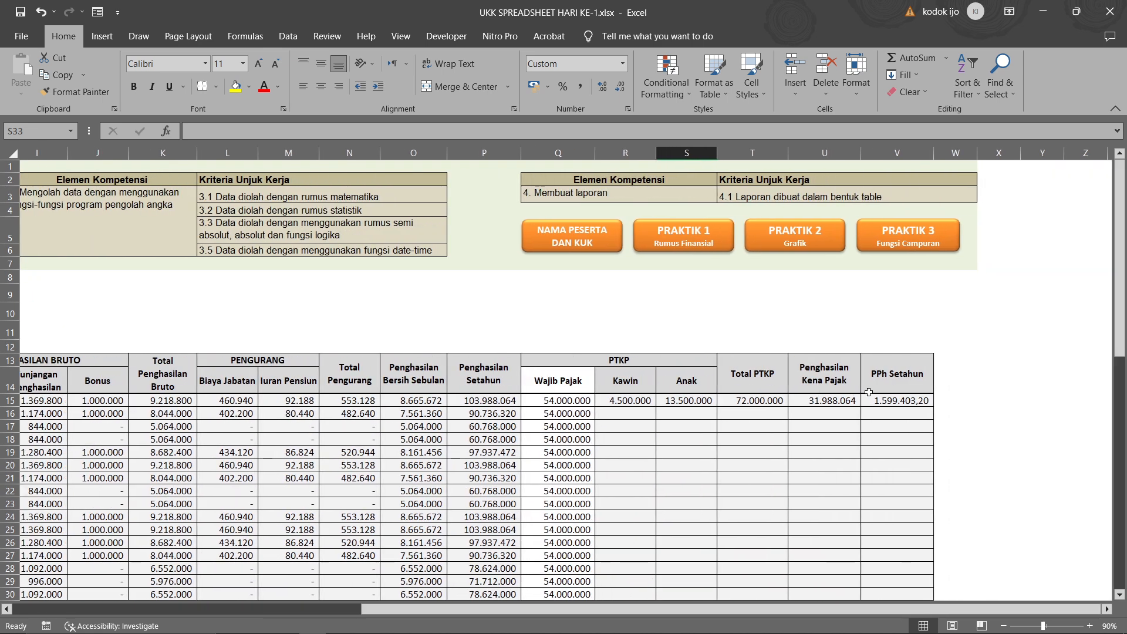
scroll(869, 392, down, 3)
click(639, 291)
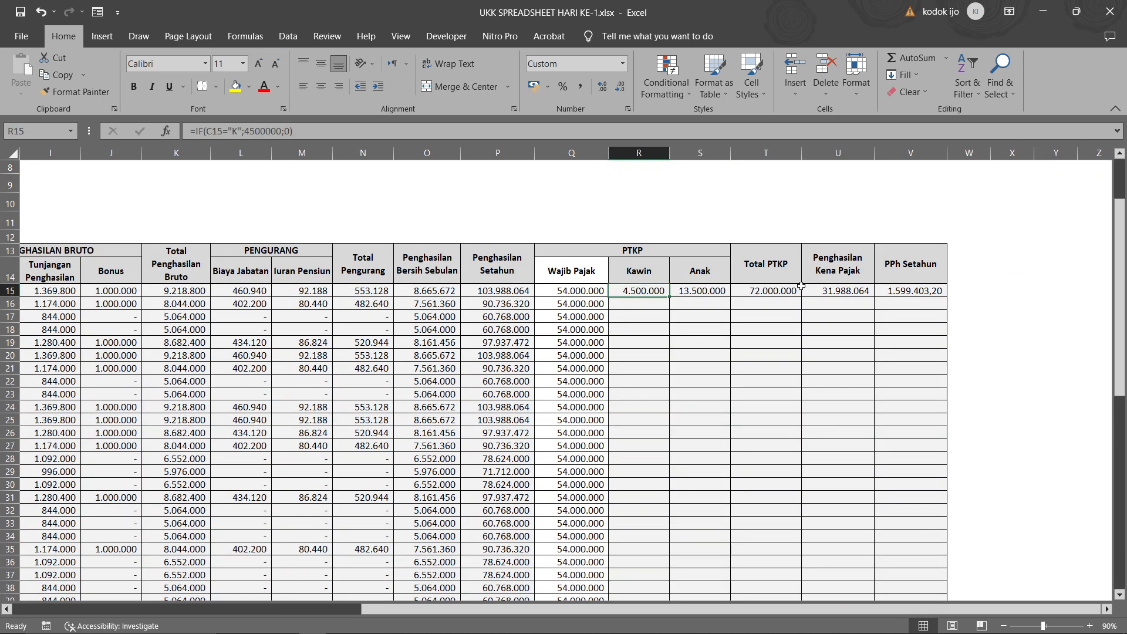
shift+click(934, 292)
drag(946, 298, 951, 523)
- Try to enter a SUM of H15:H42 in H43 as the Total of Gaji Pokok
scroll(615, 555, left, 3)
scroll(615, 555, left, 1)
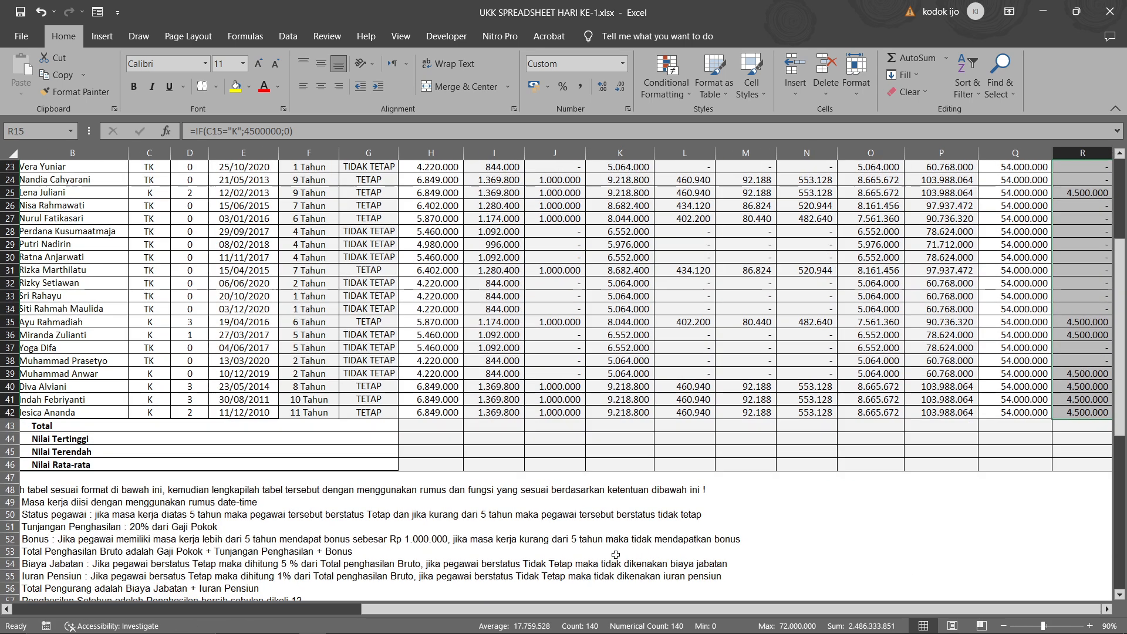
scroll(615, 554, down, 3)
click(473, 424)
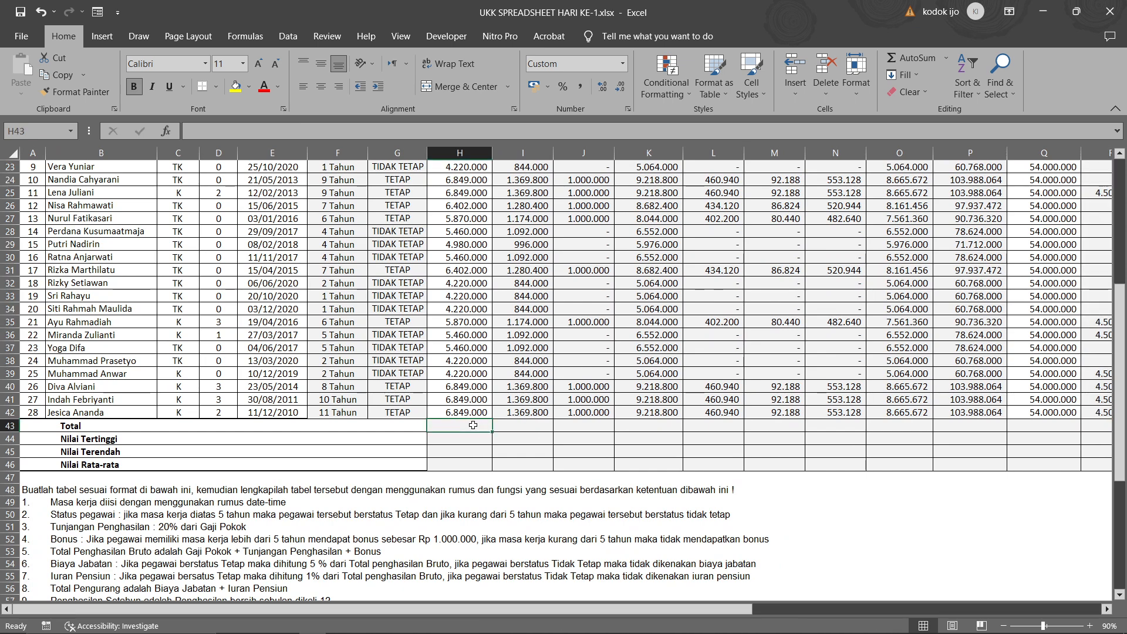
text(=SUM()
key(Up)
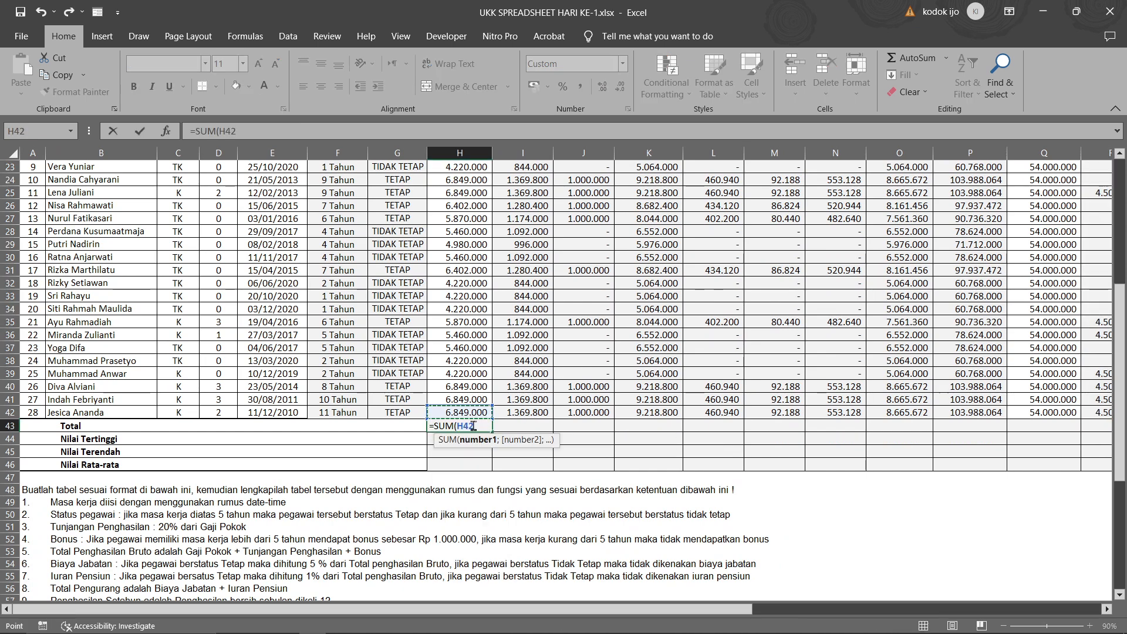
key(ctrl+shift+Up)
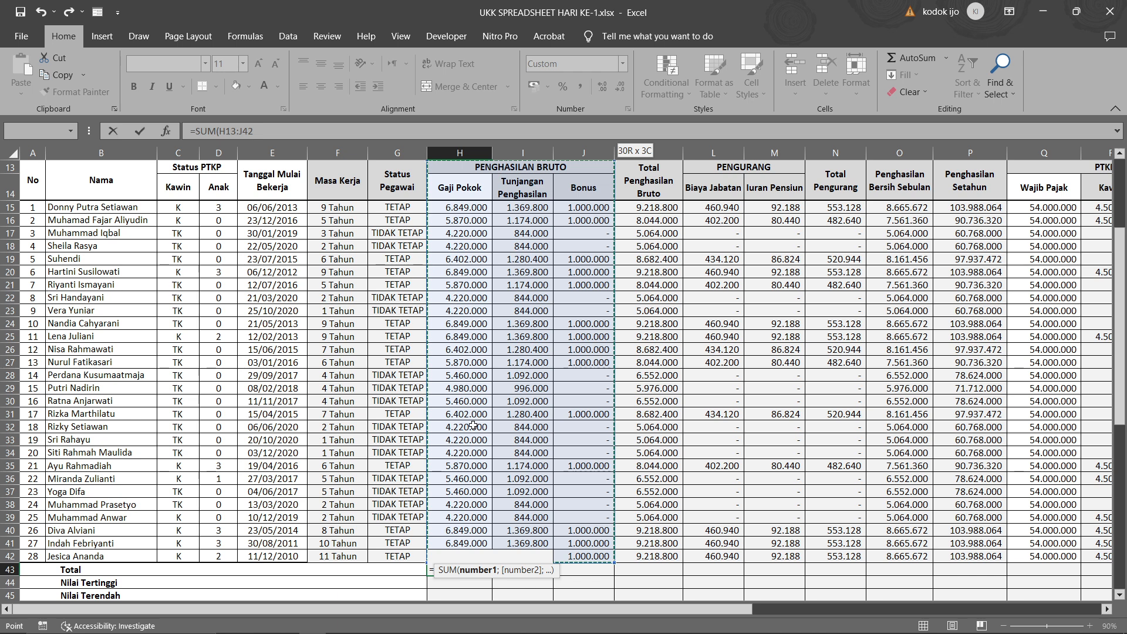
key(shift+Down)
key(shift+Down)
key(shift+Left)
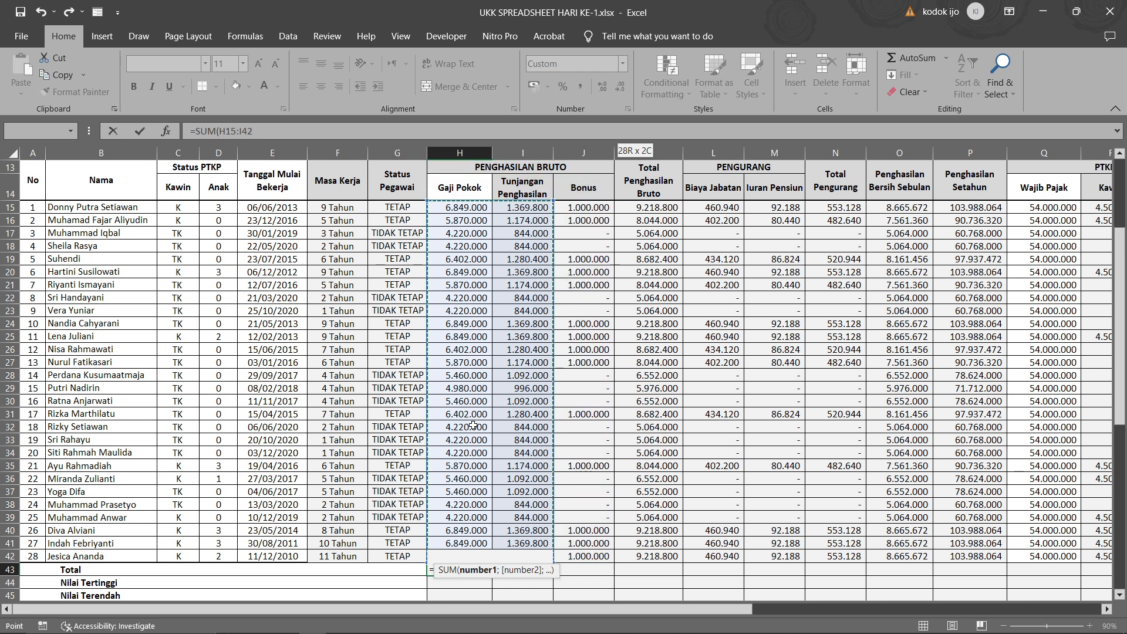
key(shift+Left)
key(Return)
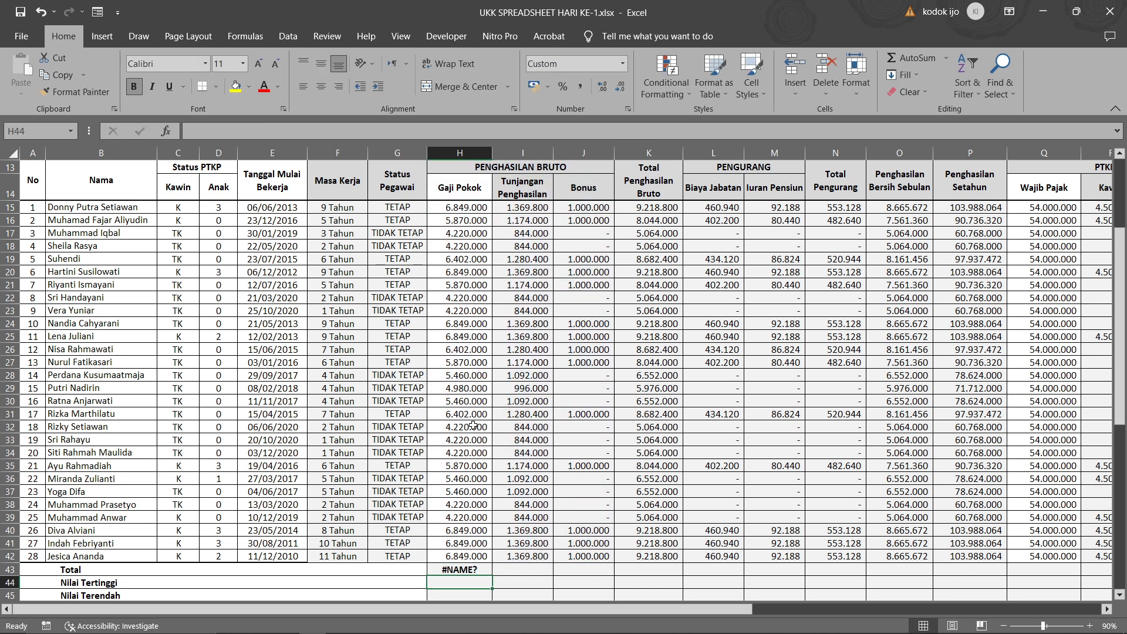
- Undo the faulty total in H43 and enter a SUM of H15:H42 there as the Total of Gaji Pokok
key(ctrl+z)
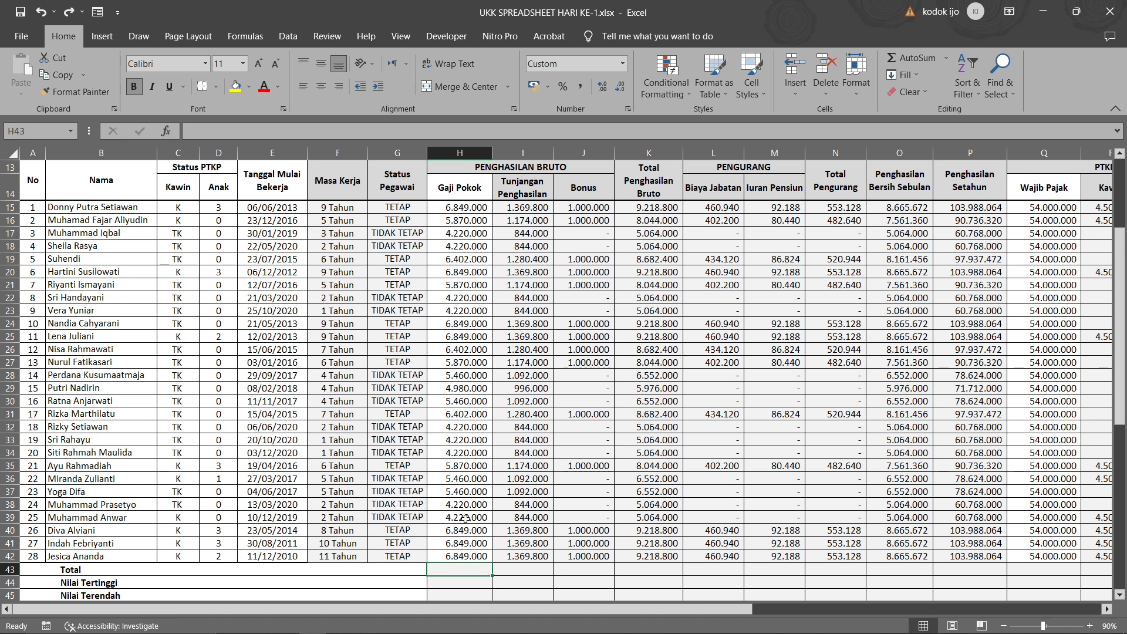
text(=SUM()
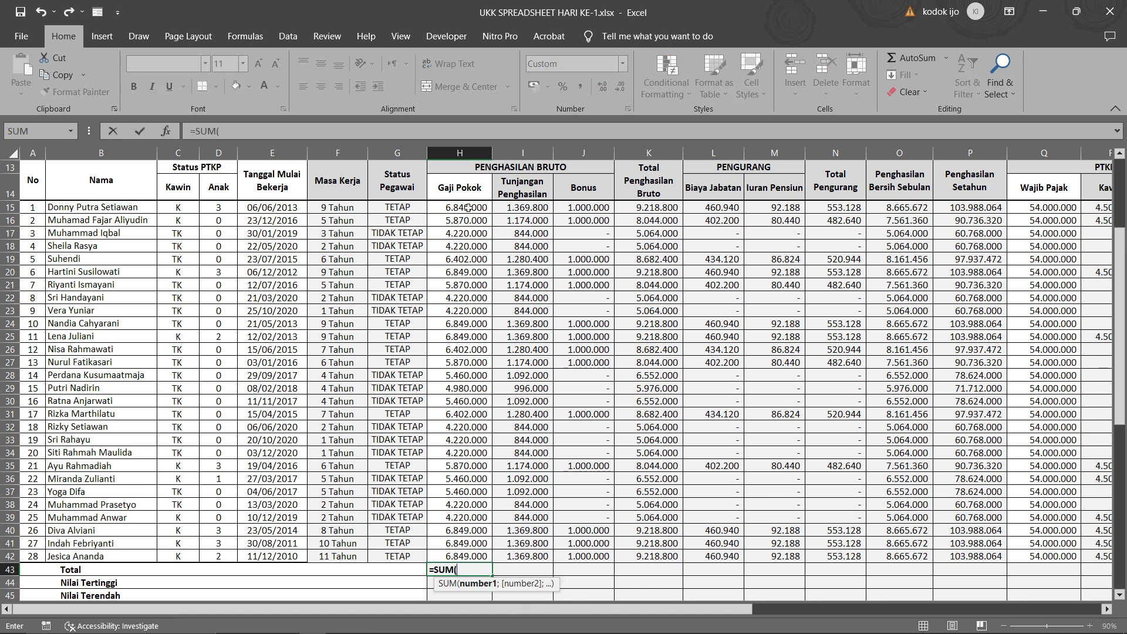
drag(468, 207, 457, 565)
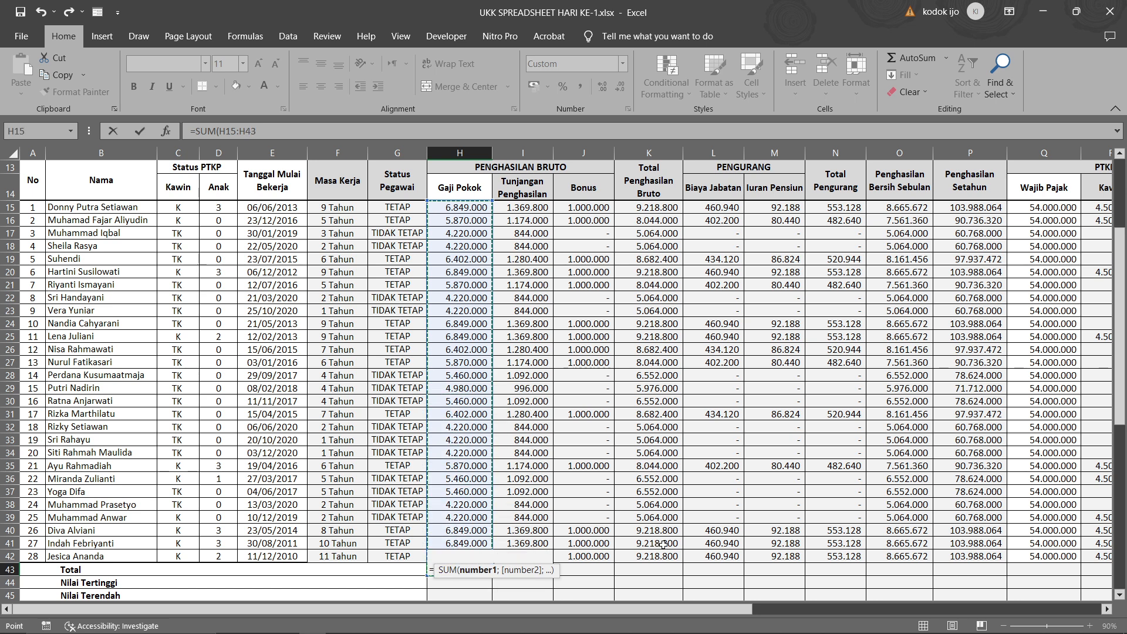
key(shift+Up)
key(Return)
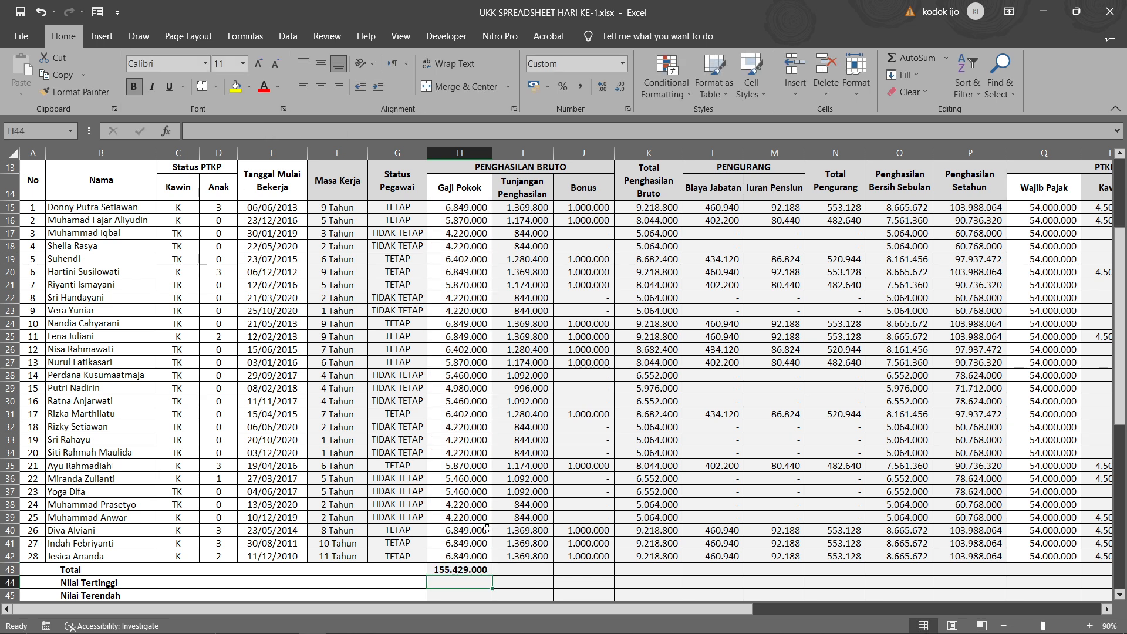
- Enter a MAX formula over H15:H42 in H44 as the Nilai Tertinggi of Gaji Pokok
scroll(488, 528, down, 3)
text(=M)
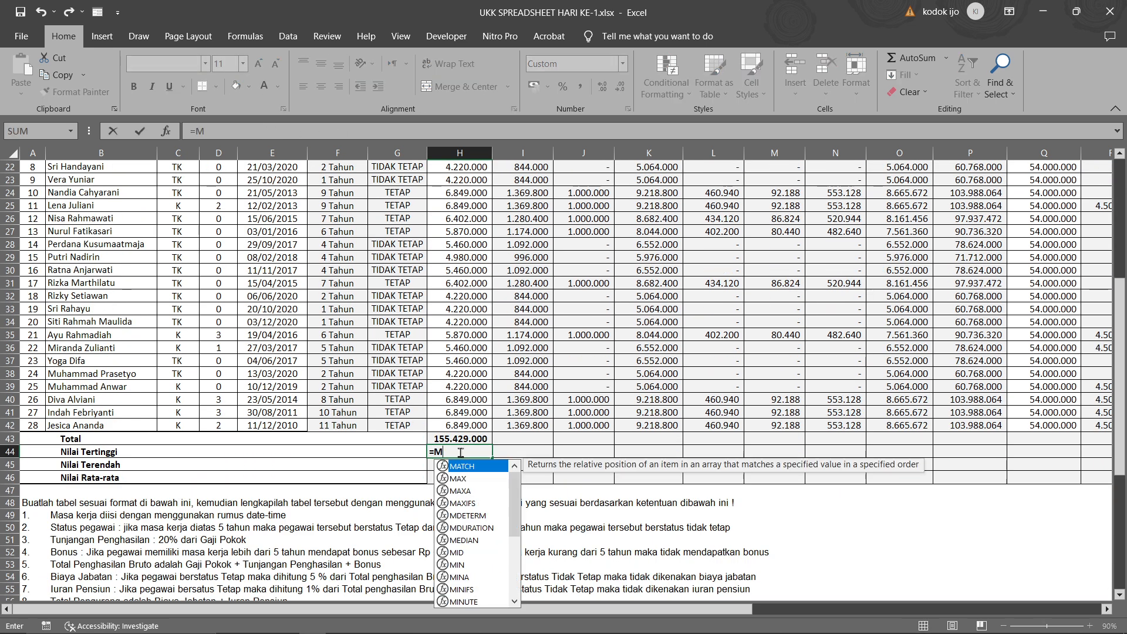
text(AX()
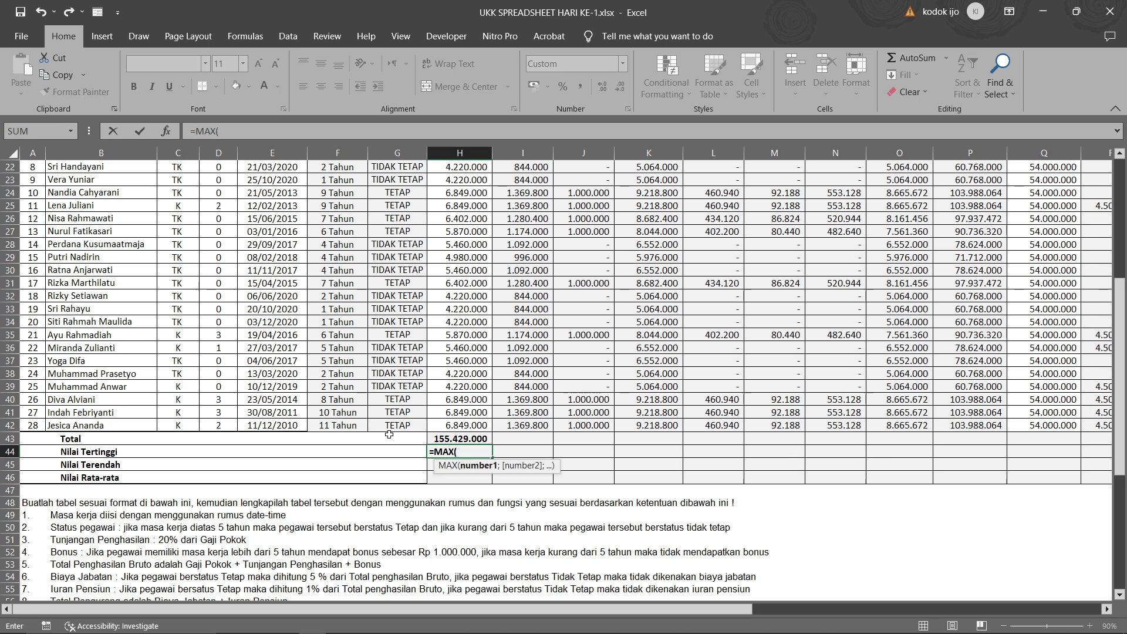
scroll(499, 286, up, 3)
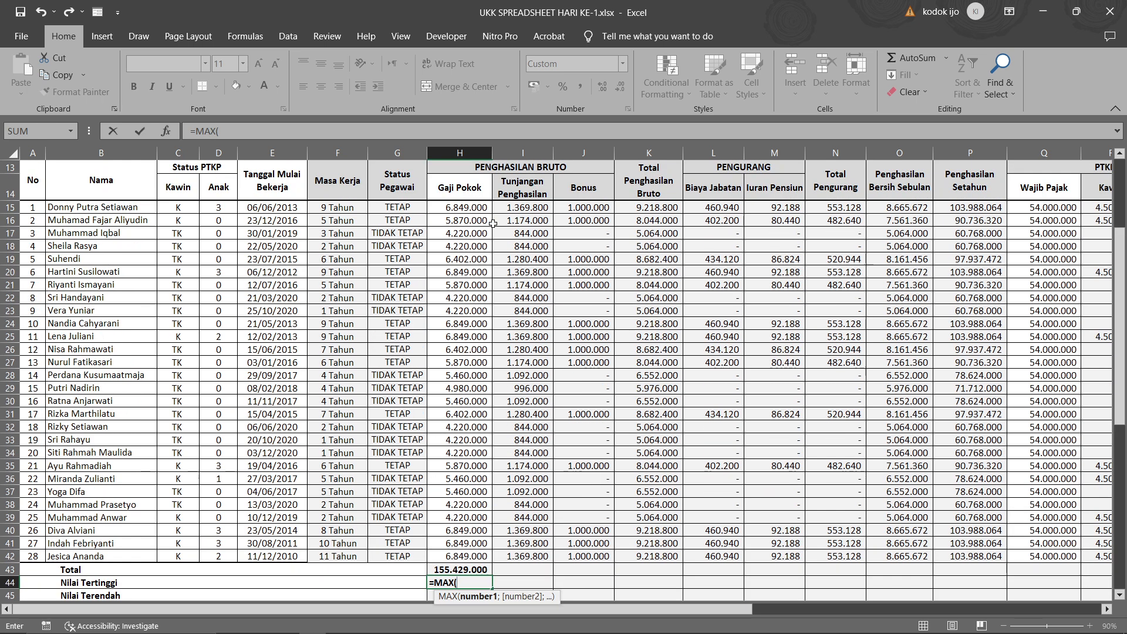
click(467, 203)
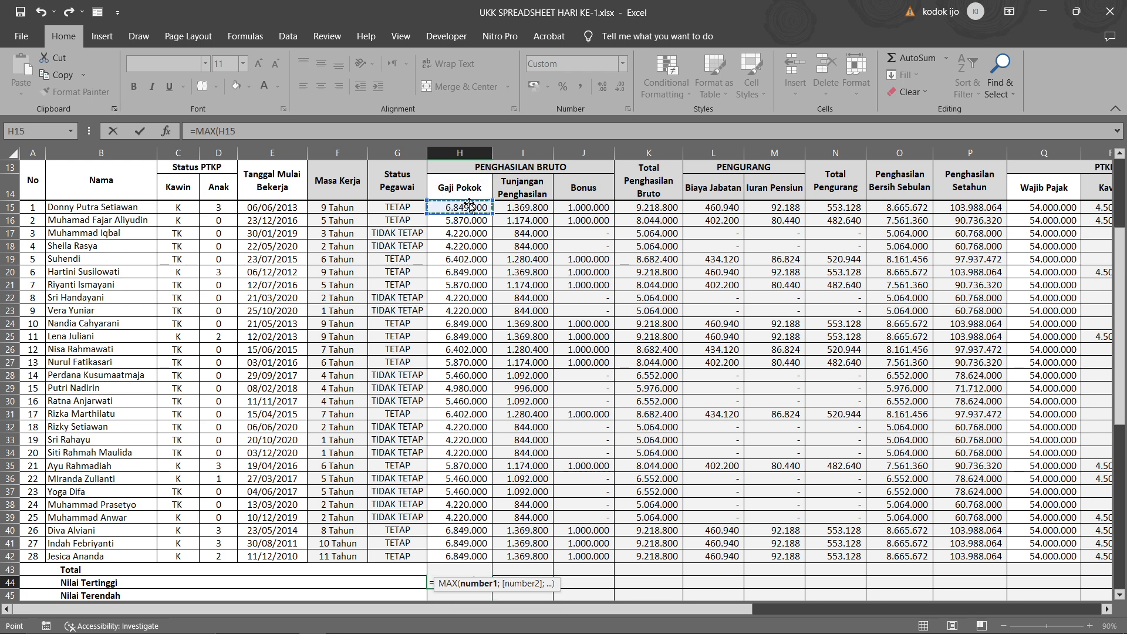
key(ctrl+shift+Down)
key(shift+Up)
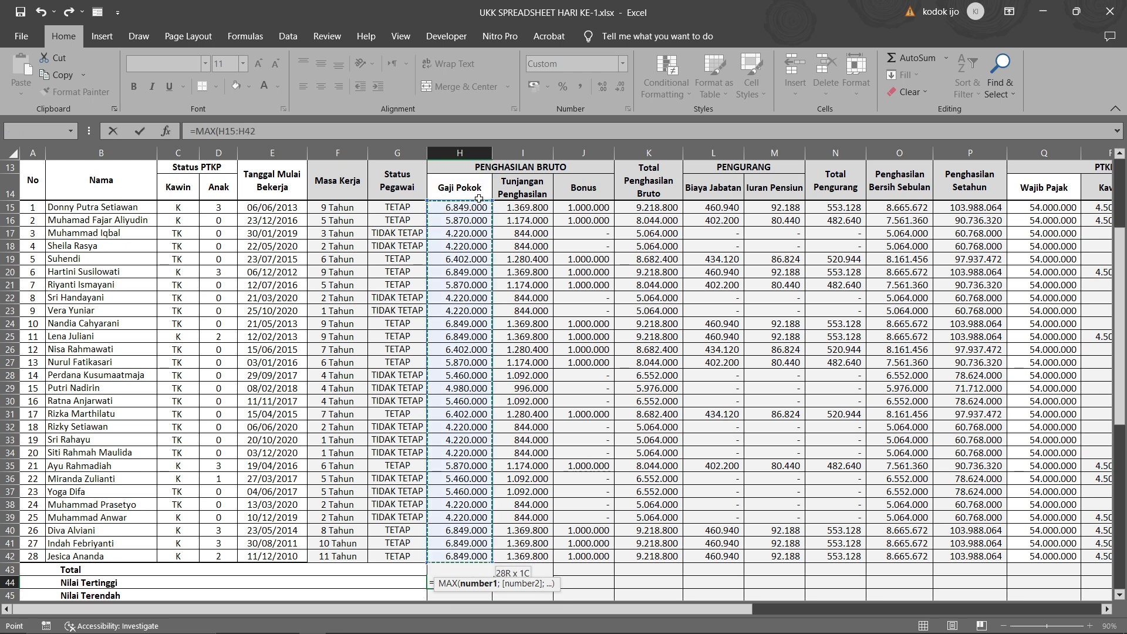
key(Return)
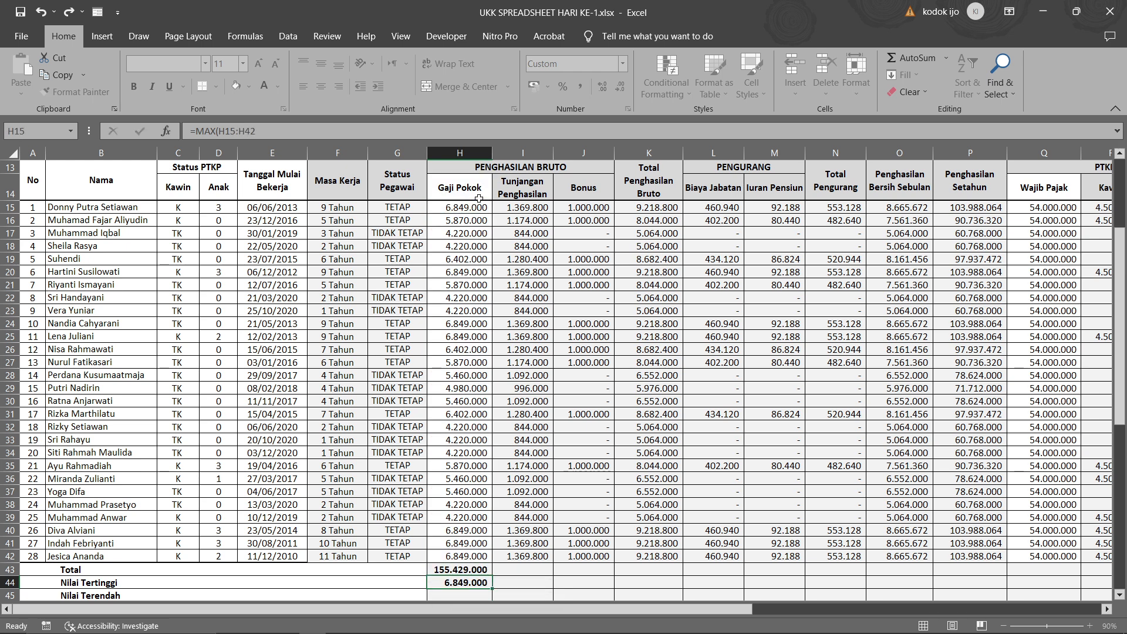
- Enter a MIN formula over the Gaji Pokok column, starting at H15, in H45 as the Nilai Terendah
text(=MIN()
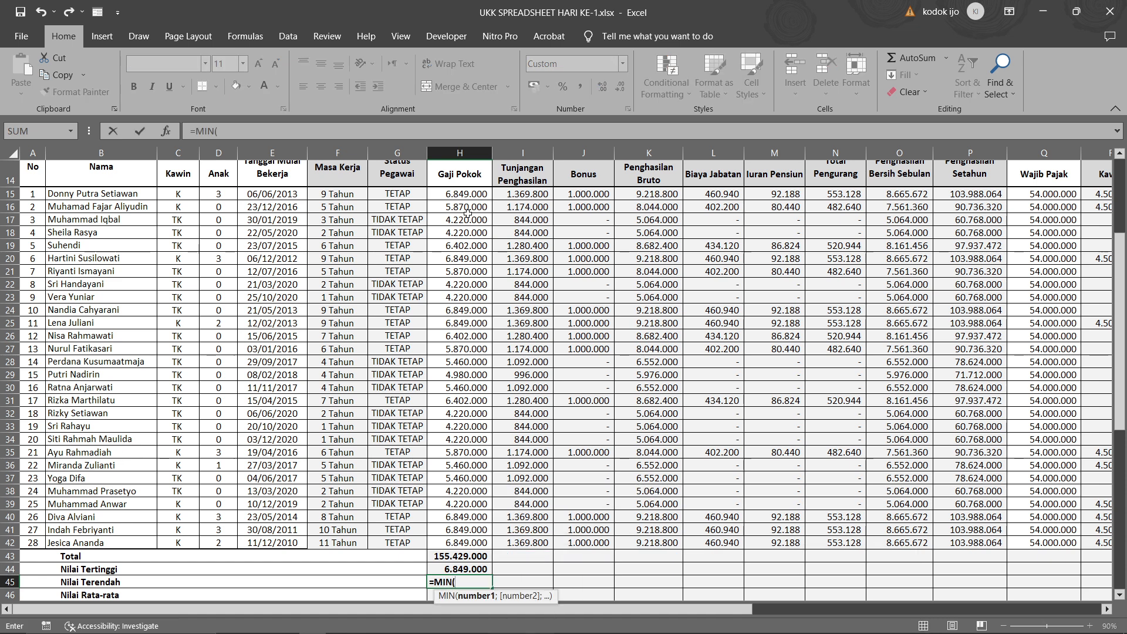
scroll(467, 213, up, 2)
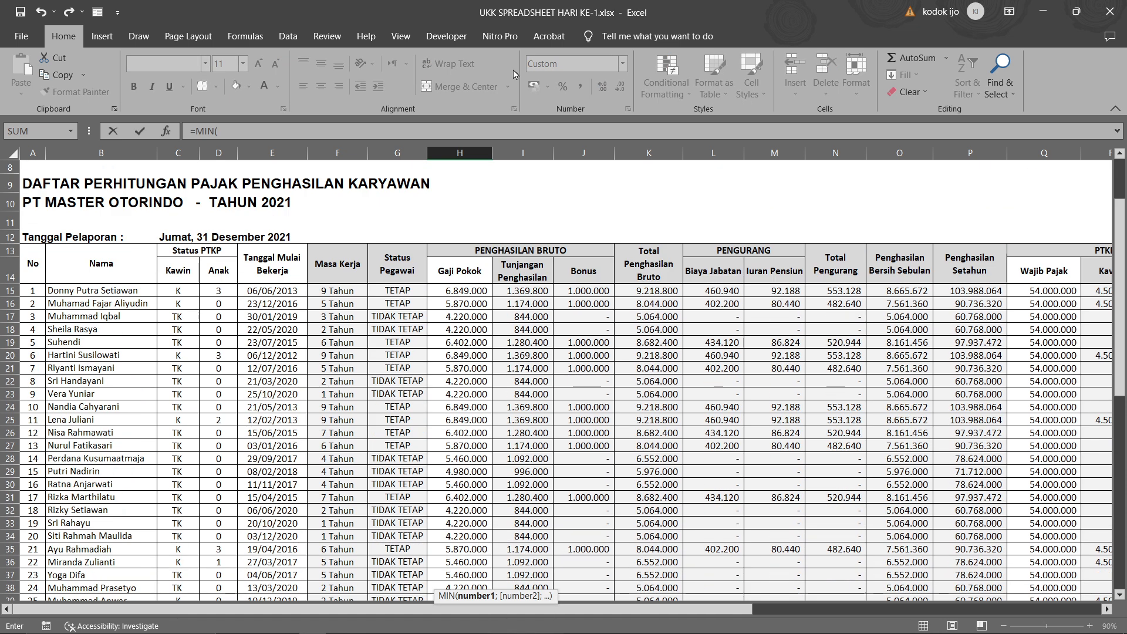
click(441, 289)
scroll(499, 303, down, 3)
key(ctrl+shift+Down)
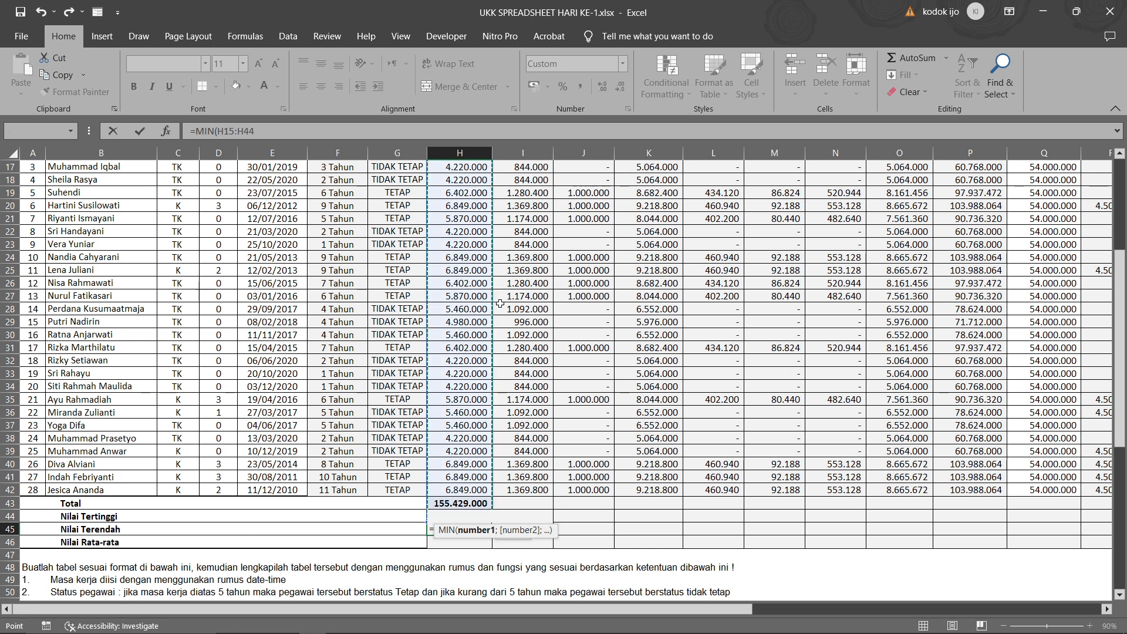
key(Return)
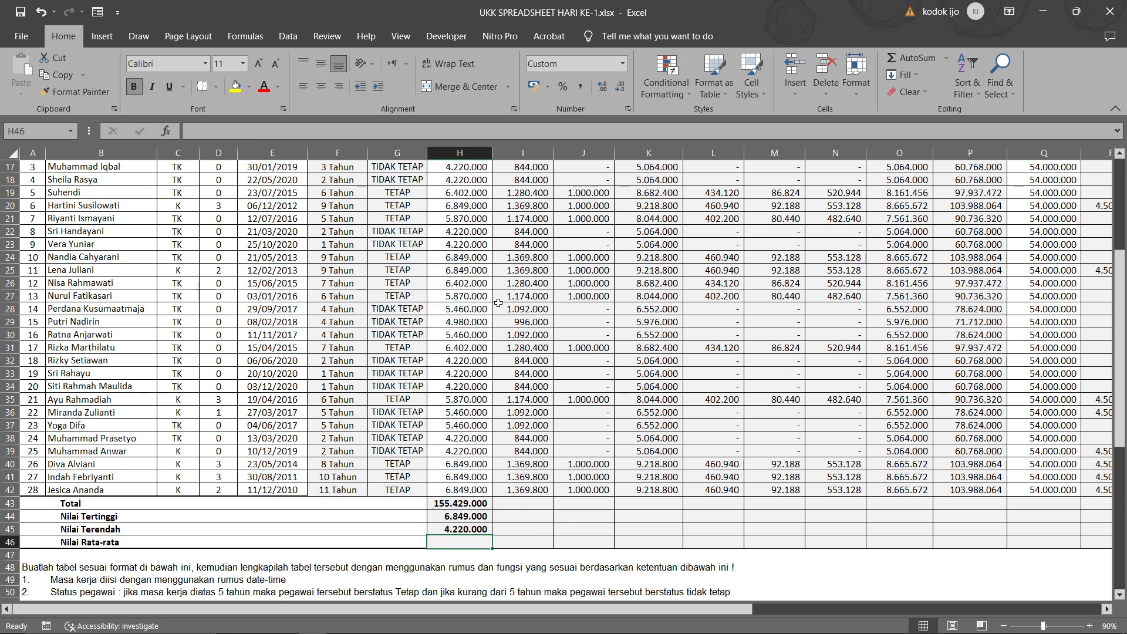
- Enter an AVERAGE formula over H15:H42 in H46 as the Nilai Rata-rata of Gaji Pokok
text(=AVERAGE()
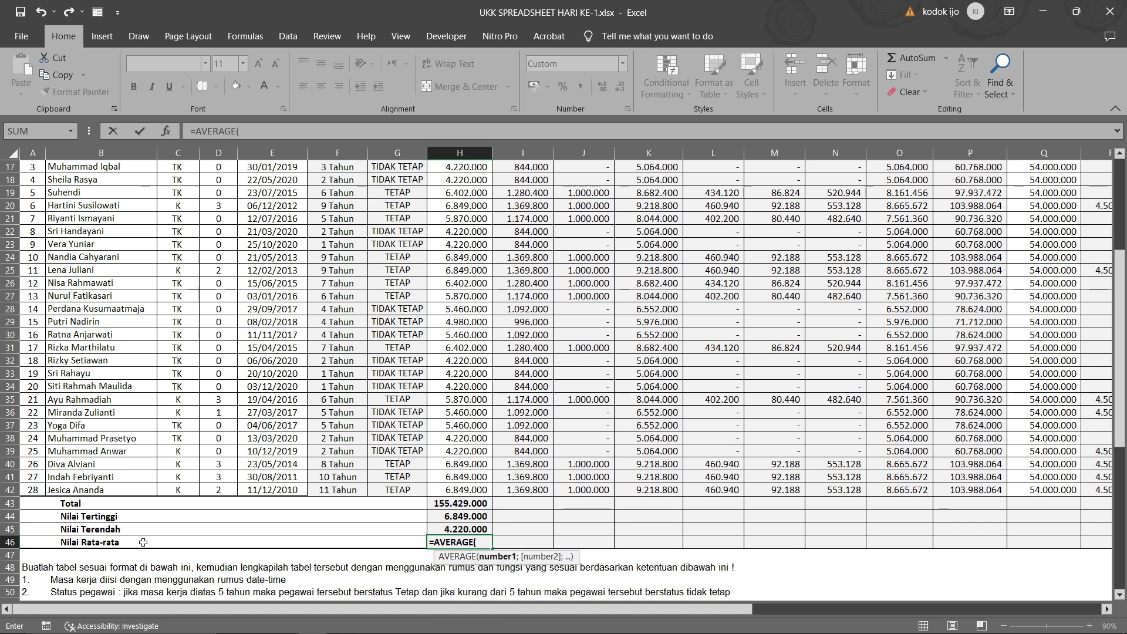
scroll(128, 401, up, 4)
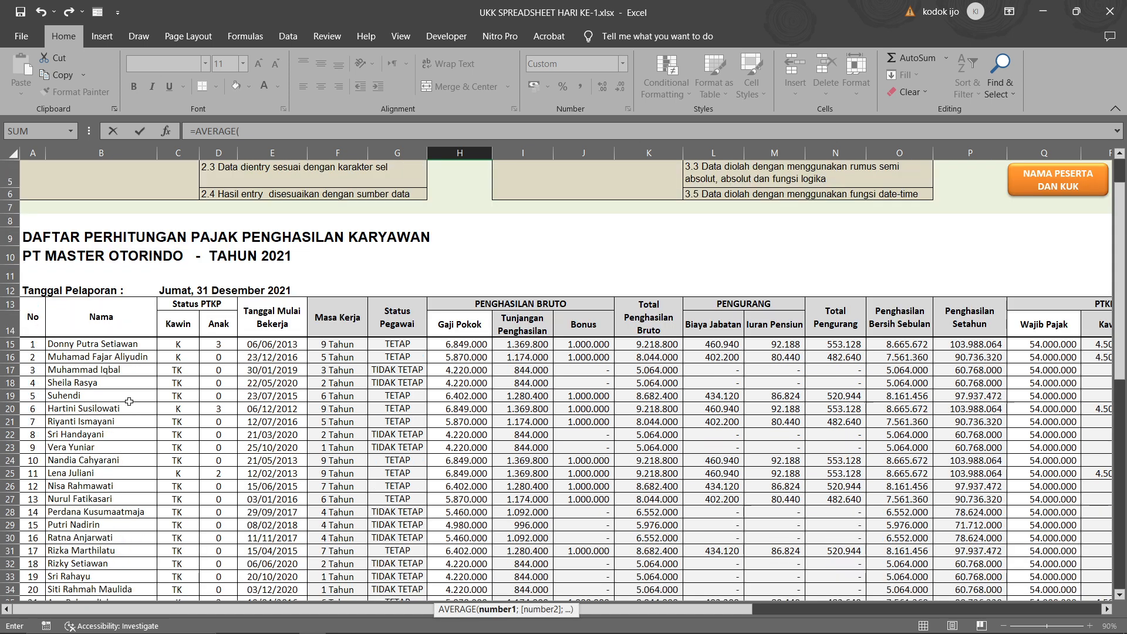
click(459, 345)
key(ctrl+shift+Down)
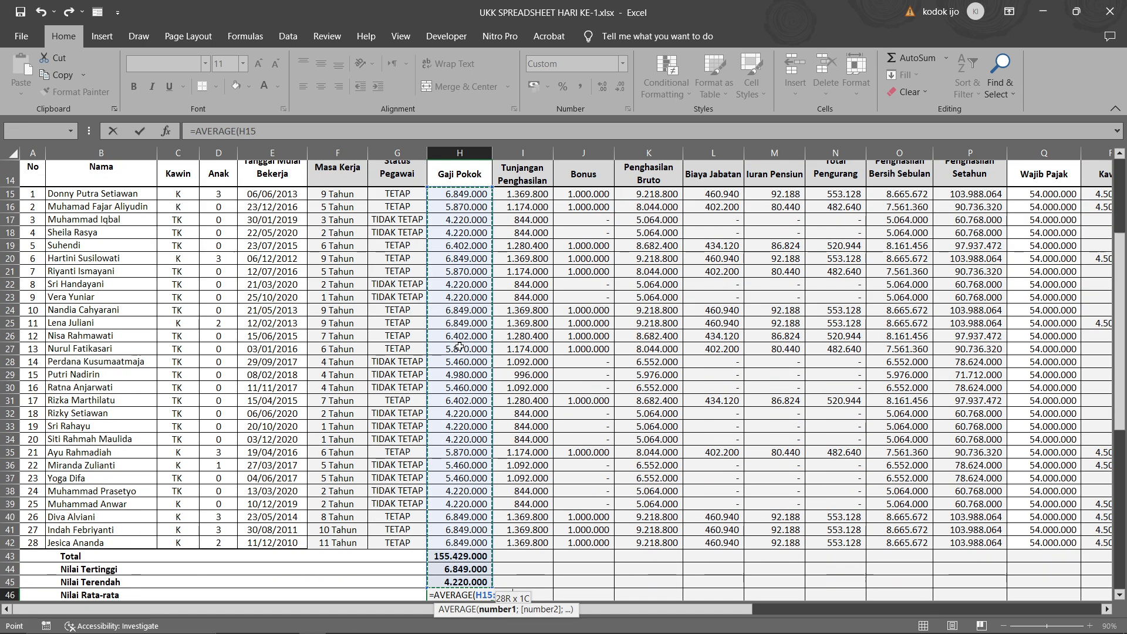
key(shift+Up)
key(shift+Up)
key(shift+Up)
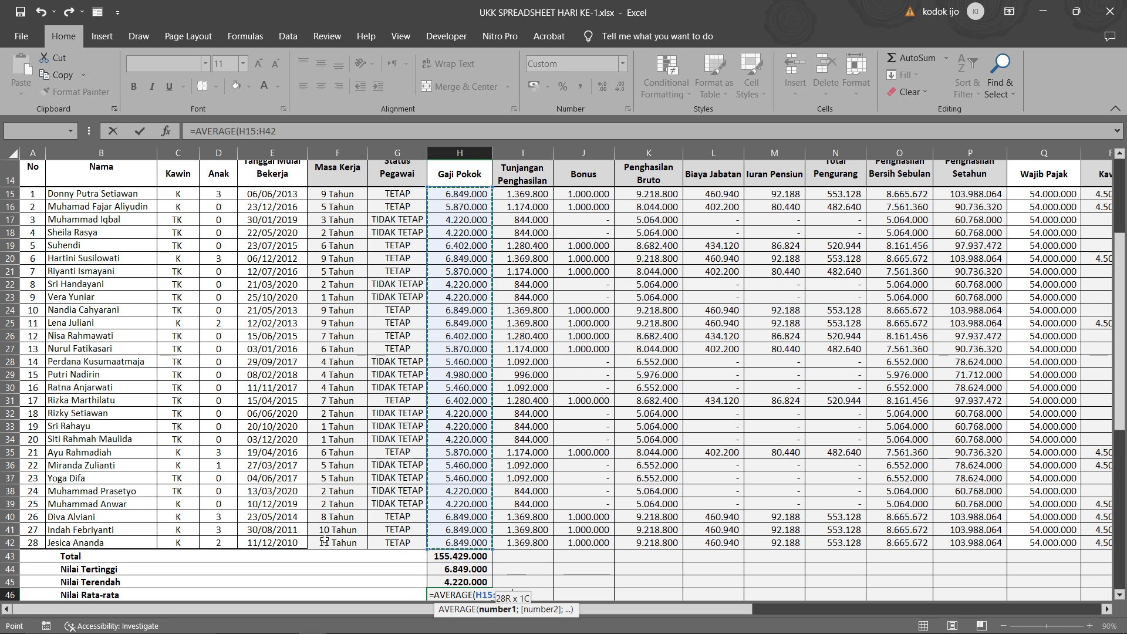
key(ctrl+Return)
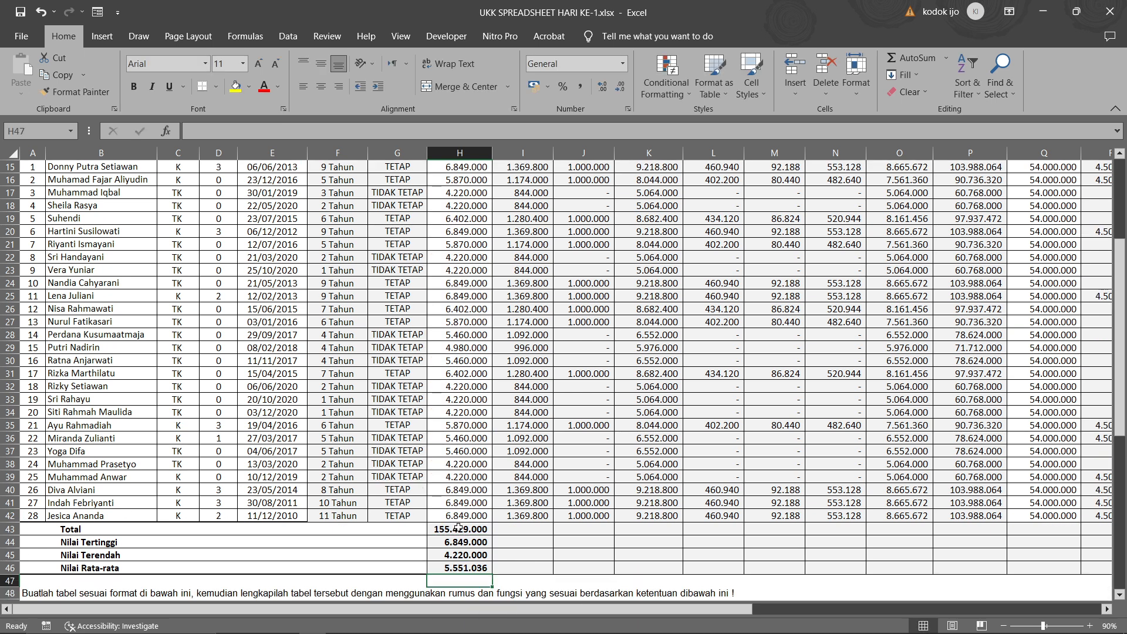
- Fill the four summary formulas in H43:H46 across the remaining columns to PPh Setahun in column V
scroll(458, 517, down, 2)
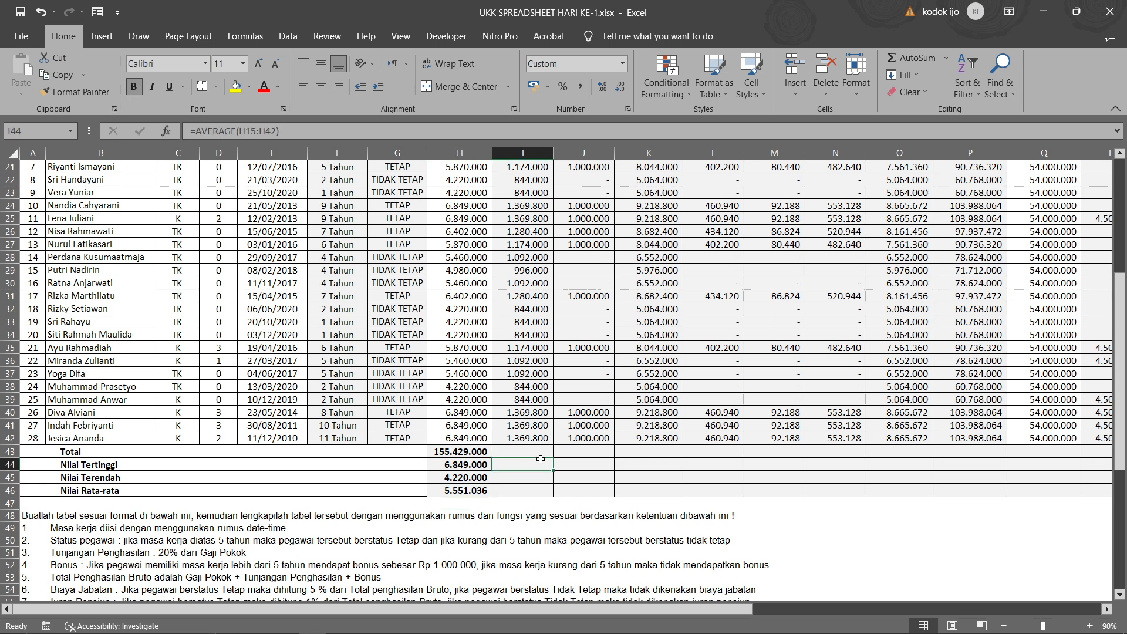
click(466, 456)
key(shift+Down)
key(shift+Down)
key(shift+Down)
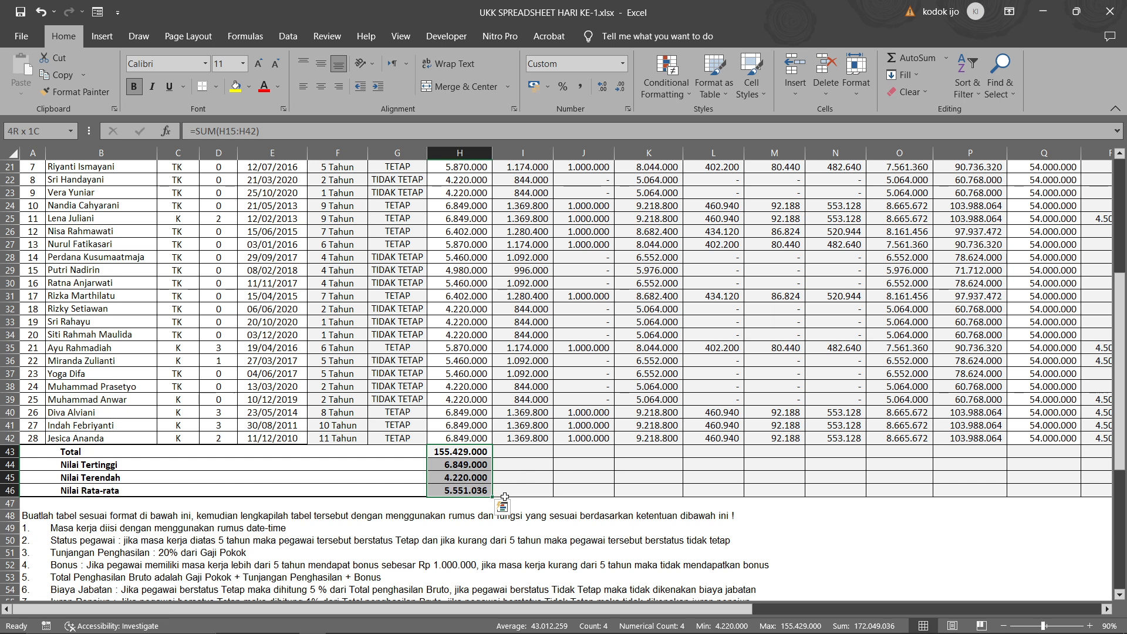
drag(490, 497, 1022, 472)
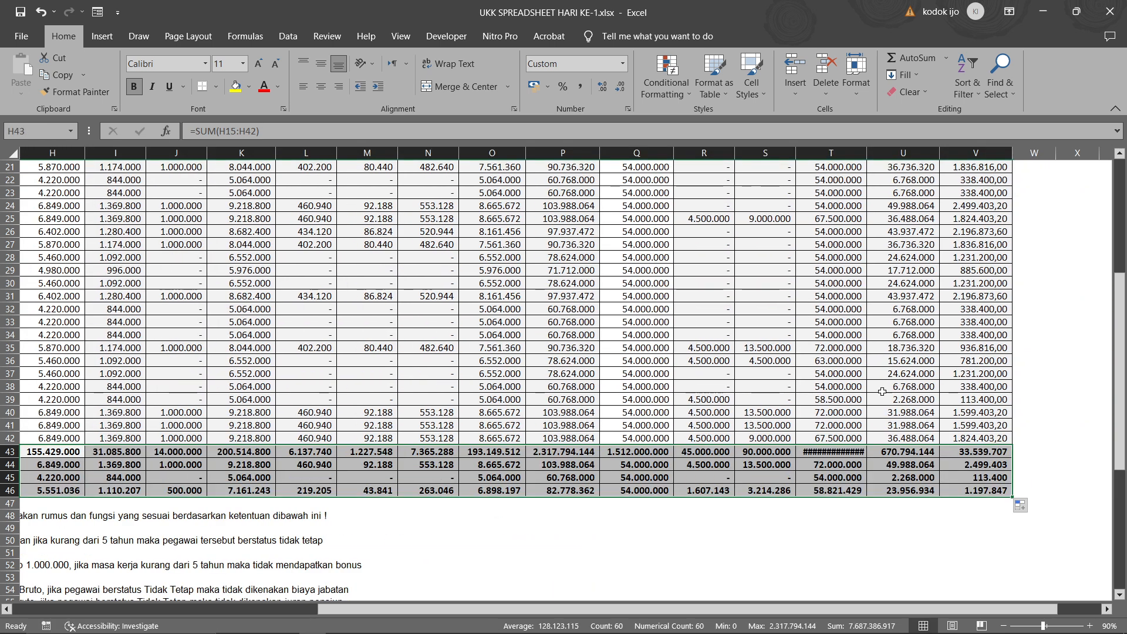
- Widen the Total PTKP column T slightly so that its total in T43 fits the cell
click(858, 451)
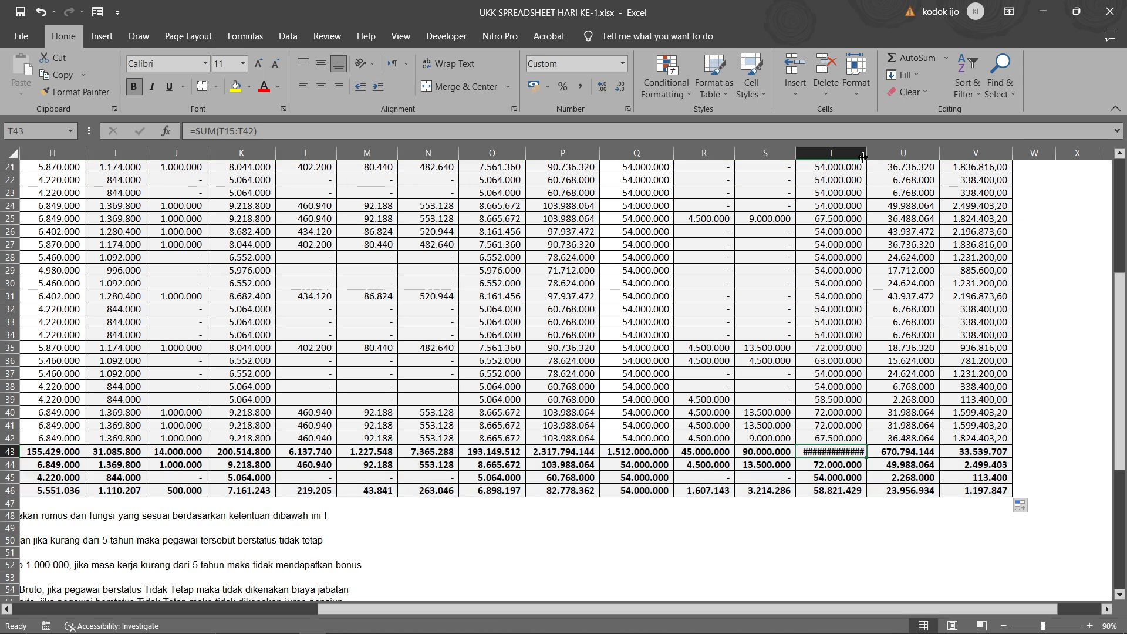
drag(863, 157, 967, 158)
key(ctrl+z)
scroll(995, 177, up, 7)
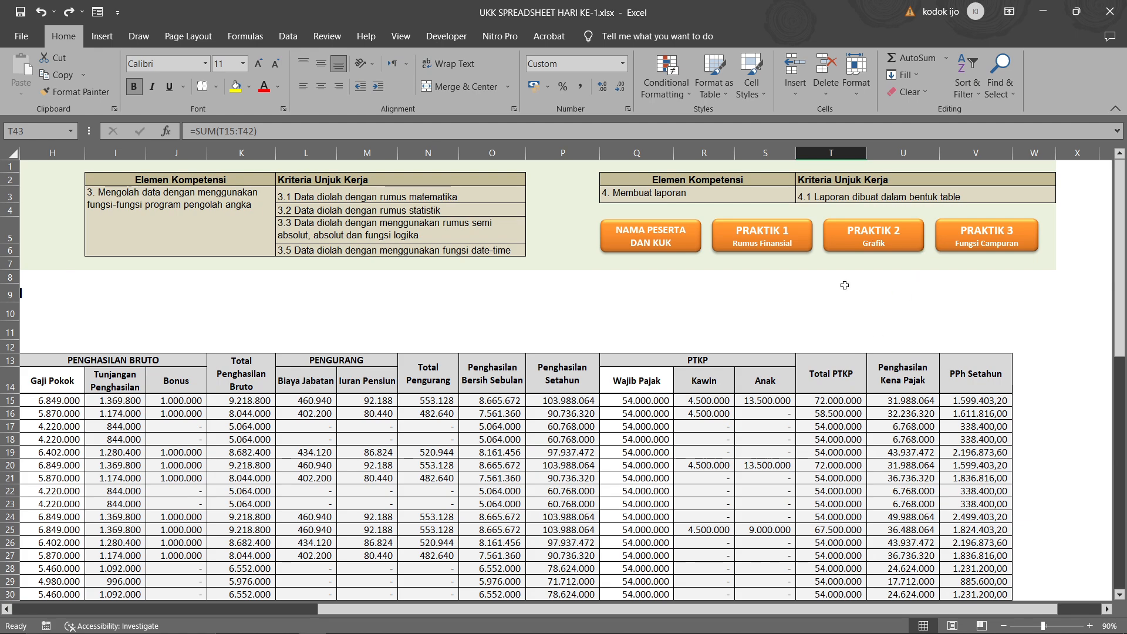
scroll(877, 202, down, 7)
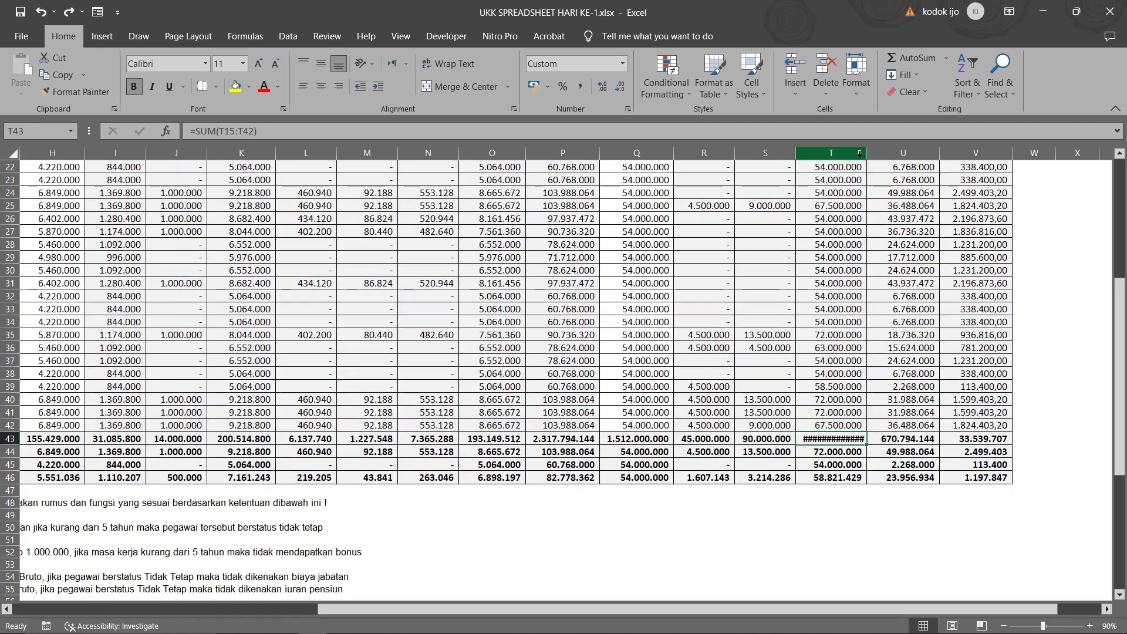
drag(865, 156, 869, 155)
click(799, 256)
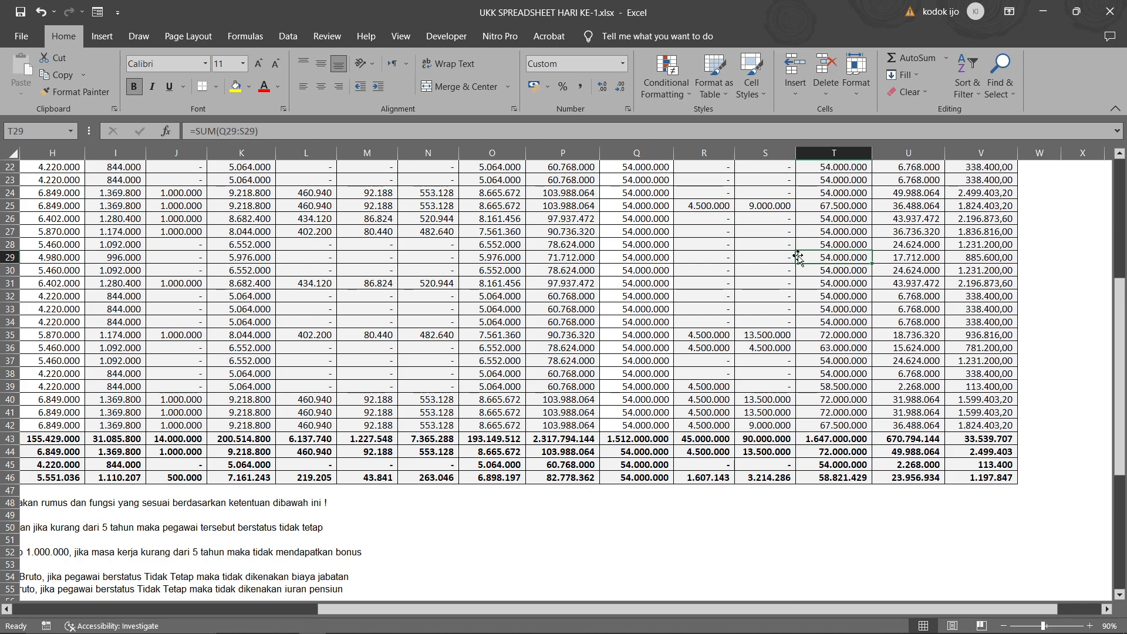
scroll(797, 254, left, 5)
scroll(798, 255, down, 5)
scroll(797, 254, up, 10)
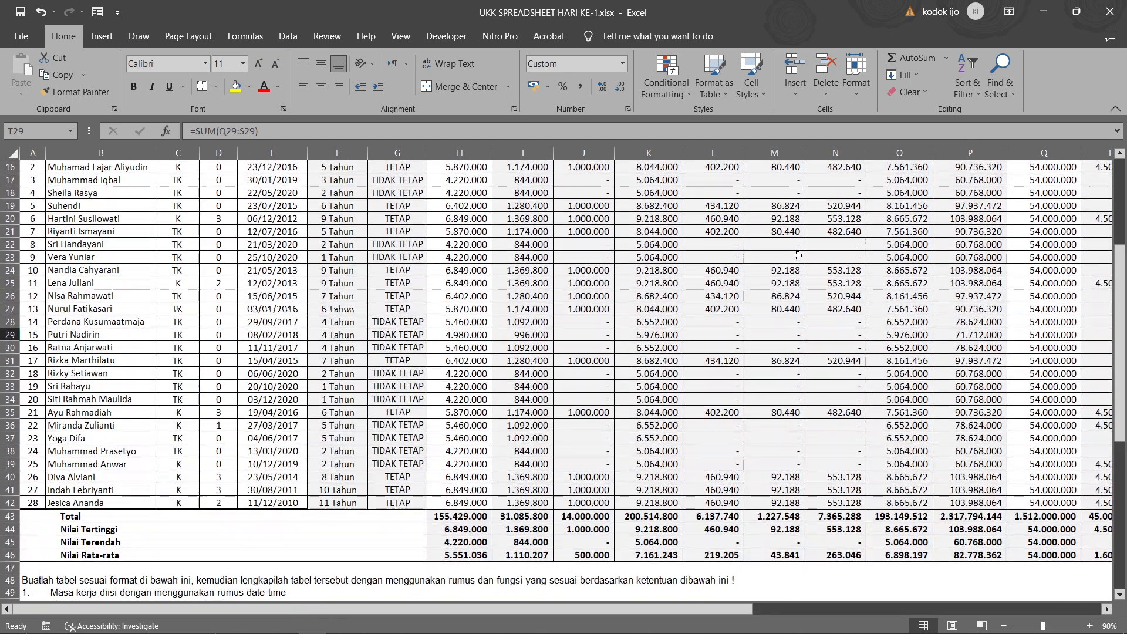